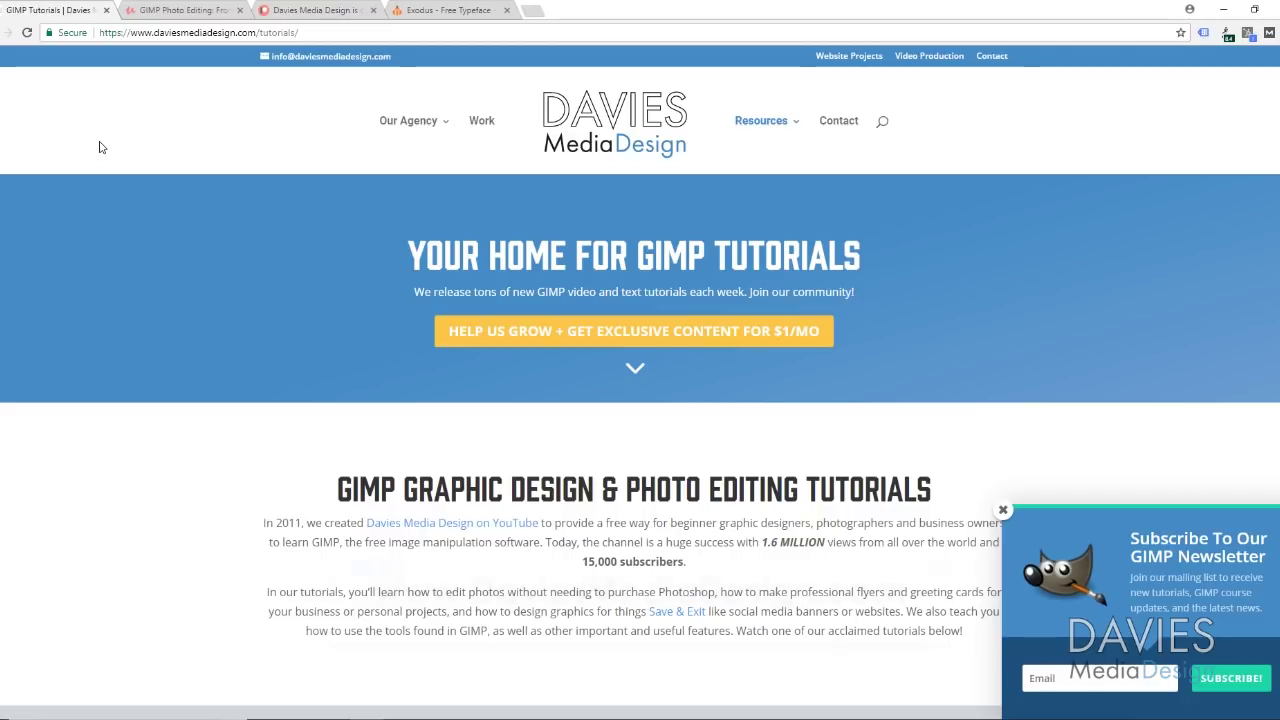
# - Browse the Davies Media Design tutorials page, then switch to the Udemy 'GIMP Photo Editing' tab
pyautogui.scroll(-10, 218, 418)
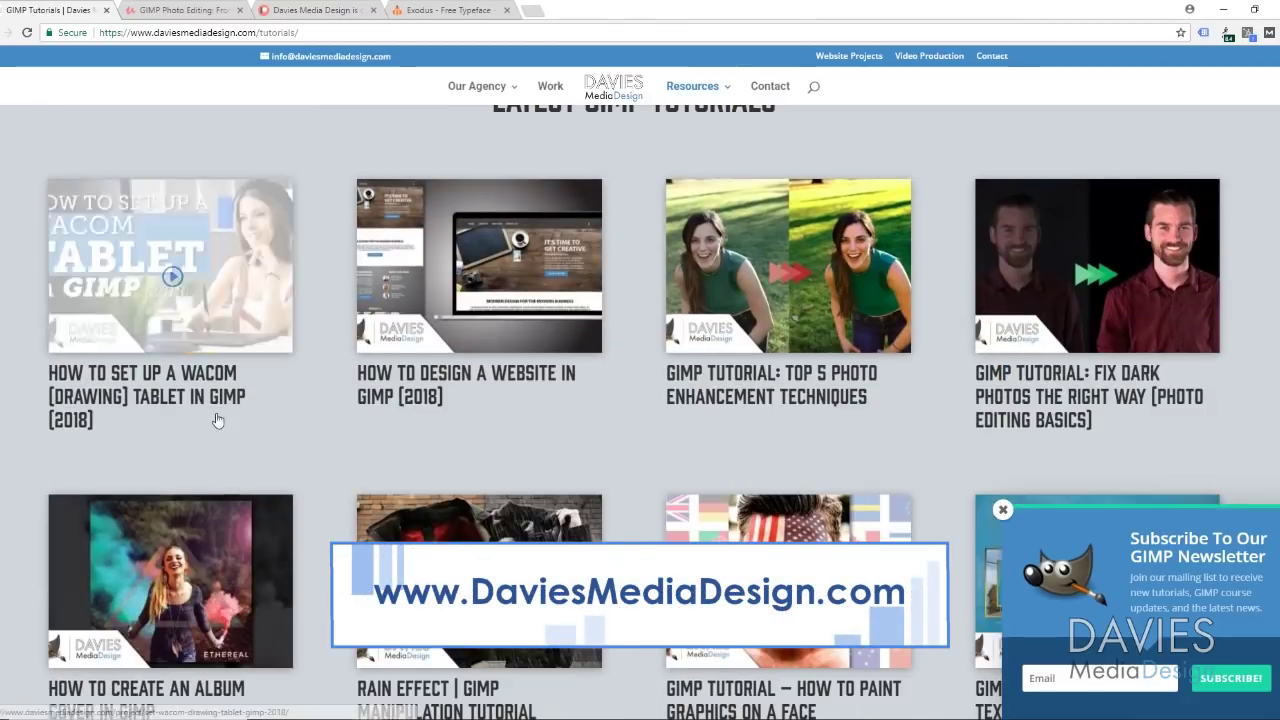
pyautogui.scroll(-4, 277, 418)
pyautogui.scroll(-8, 277, 418)
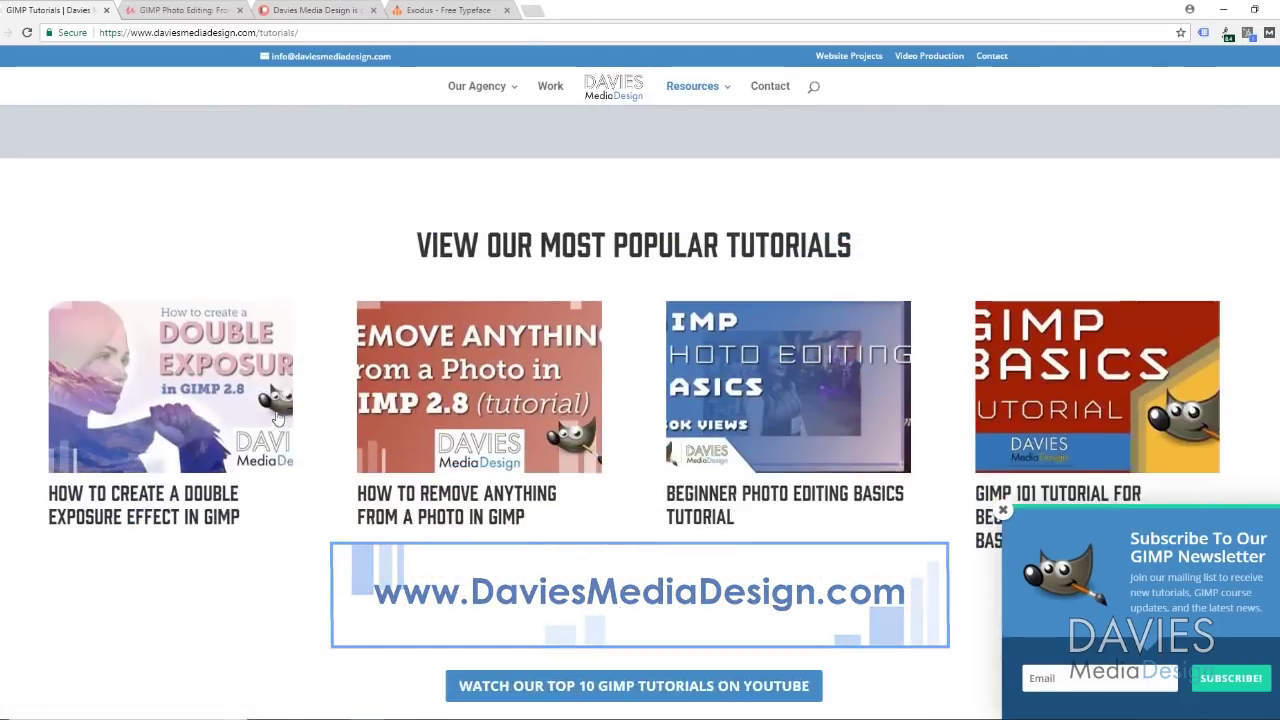
pyautogui.scroll(3, 279, 418)
pyautogui.scroll(15, 277, 414)
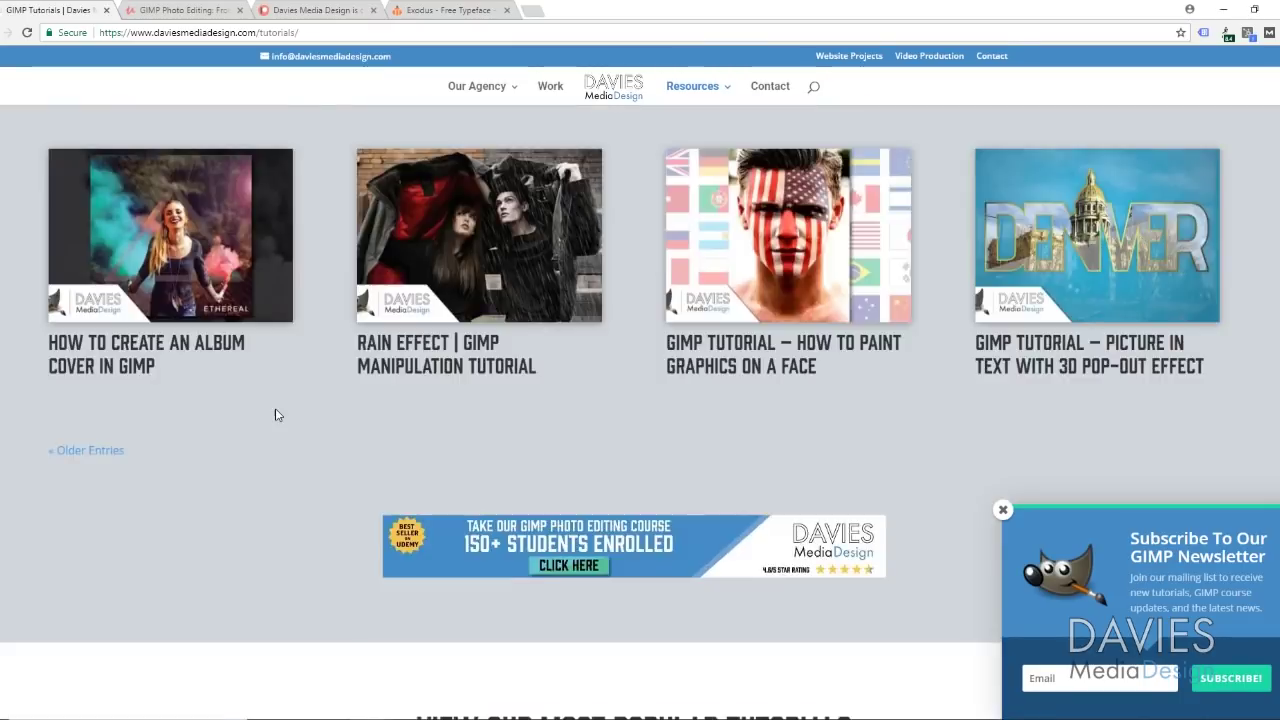
pyautogui.click(188, 11)
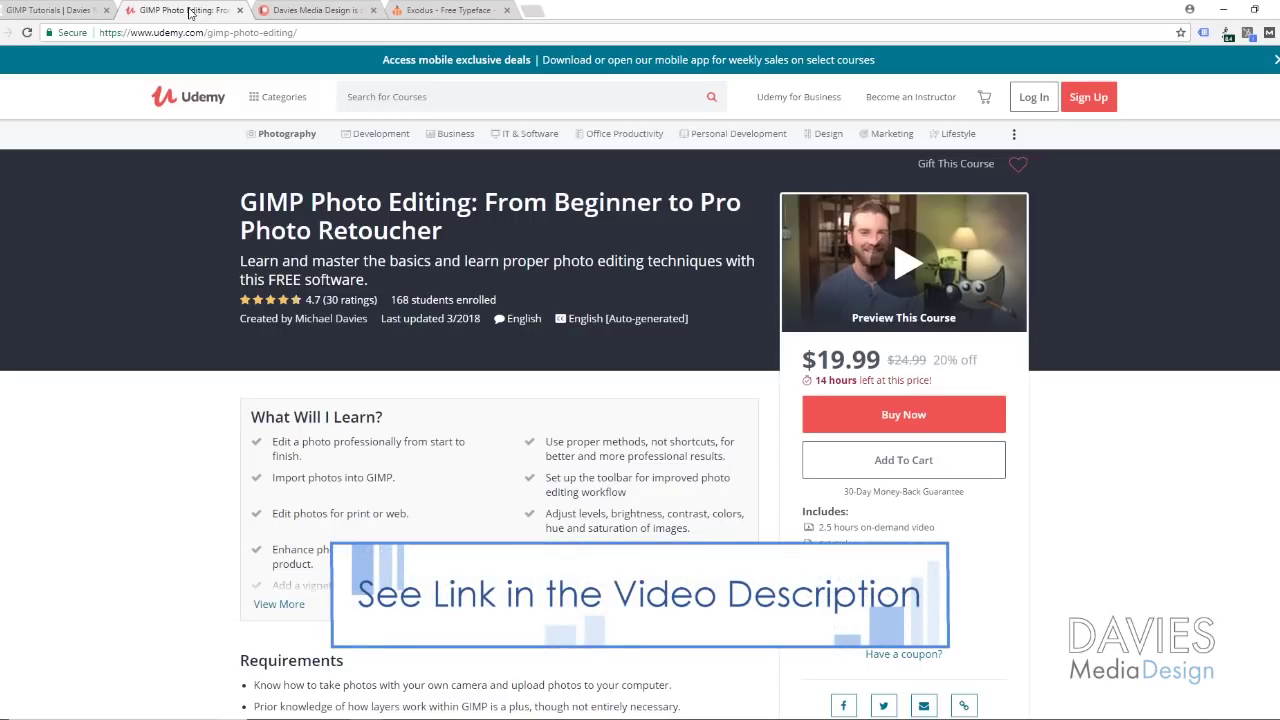
# - Switch to the Davies Media Design Patreon tab
pyautogui.click(313, 8)
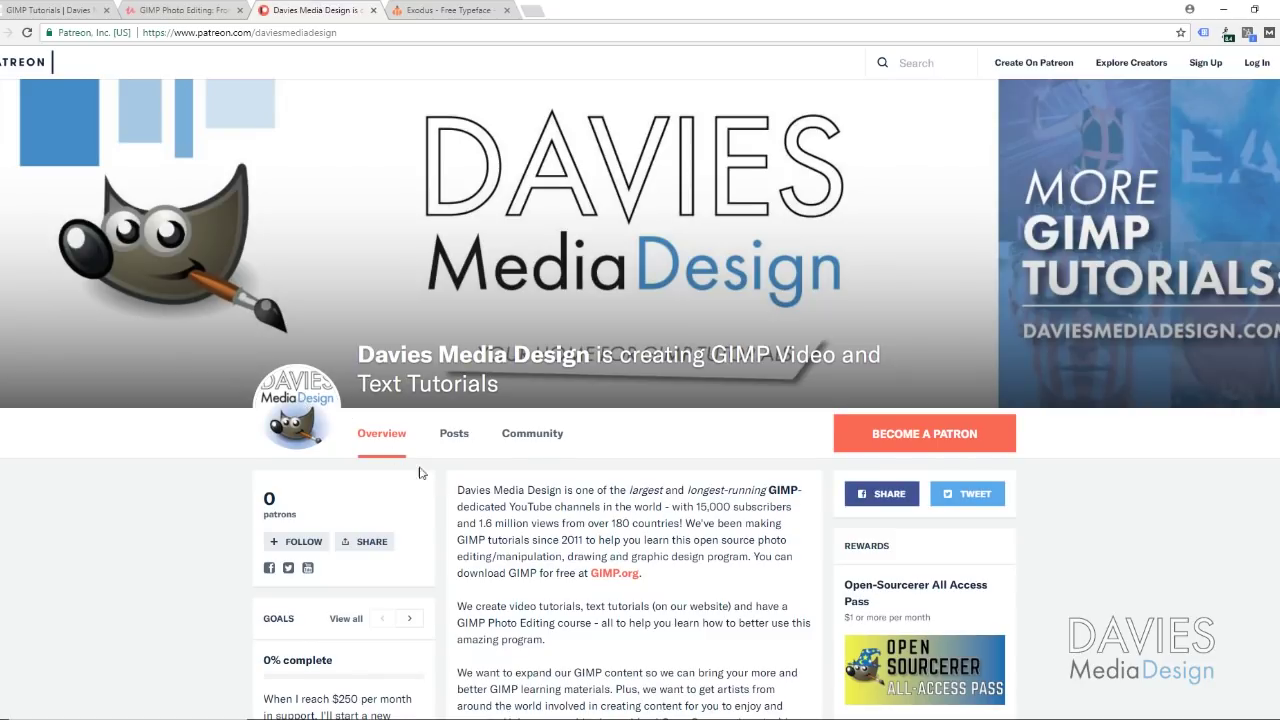
# - Review the Patreon page and its reward tiers, then switch to the 'Exodus - Free Typeface' tab
pyautogui.scroll(-1, 398, 456)
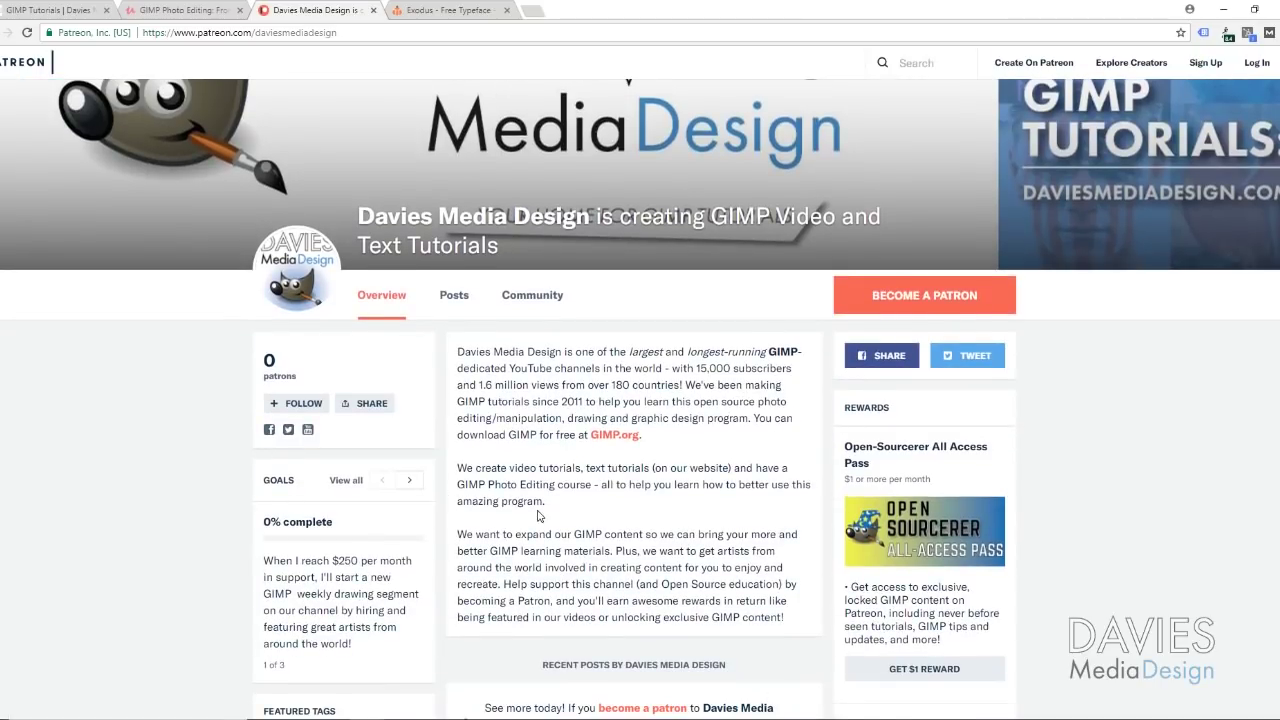
pyautogui.scroll(-2, 550, 516)
pyautogui.scroll(-2, 543, 554)
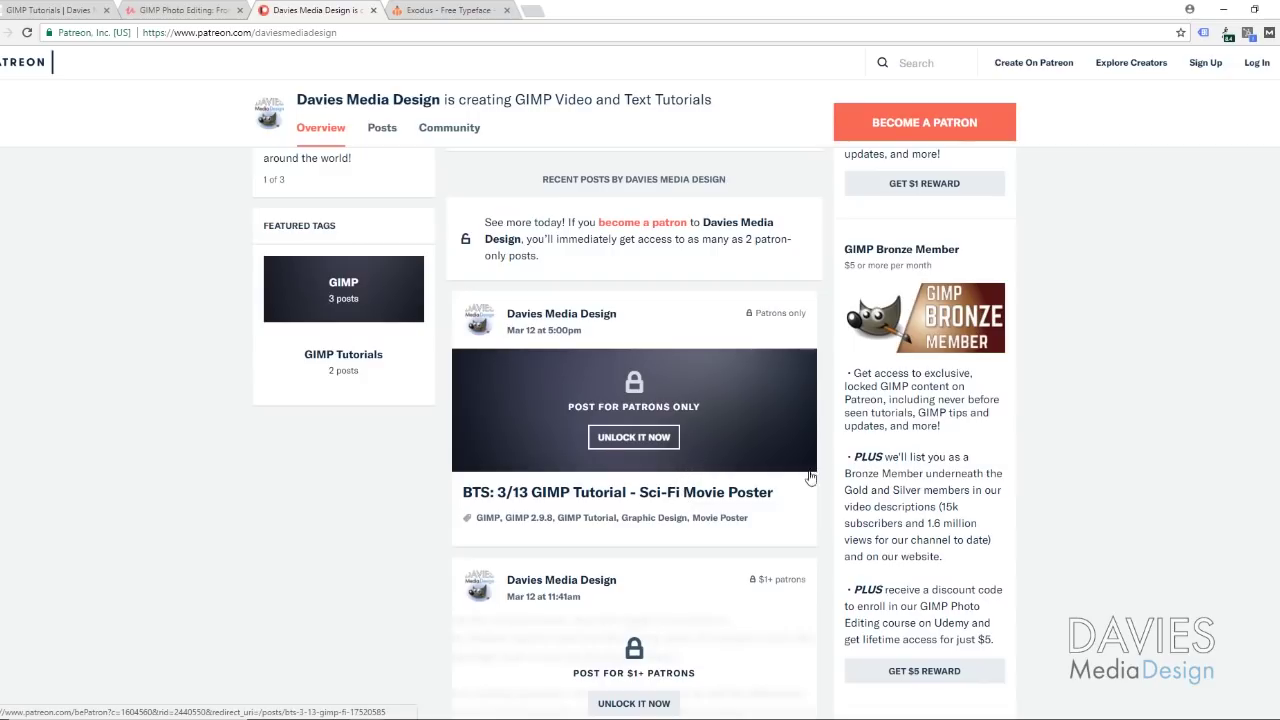
pyautogui.scroll(-1, 880, 420)
pyautogui.scroll(-8, 892, 372)
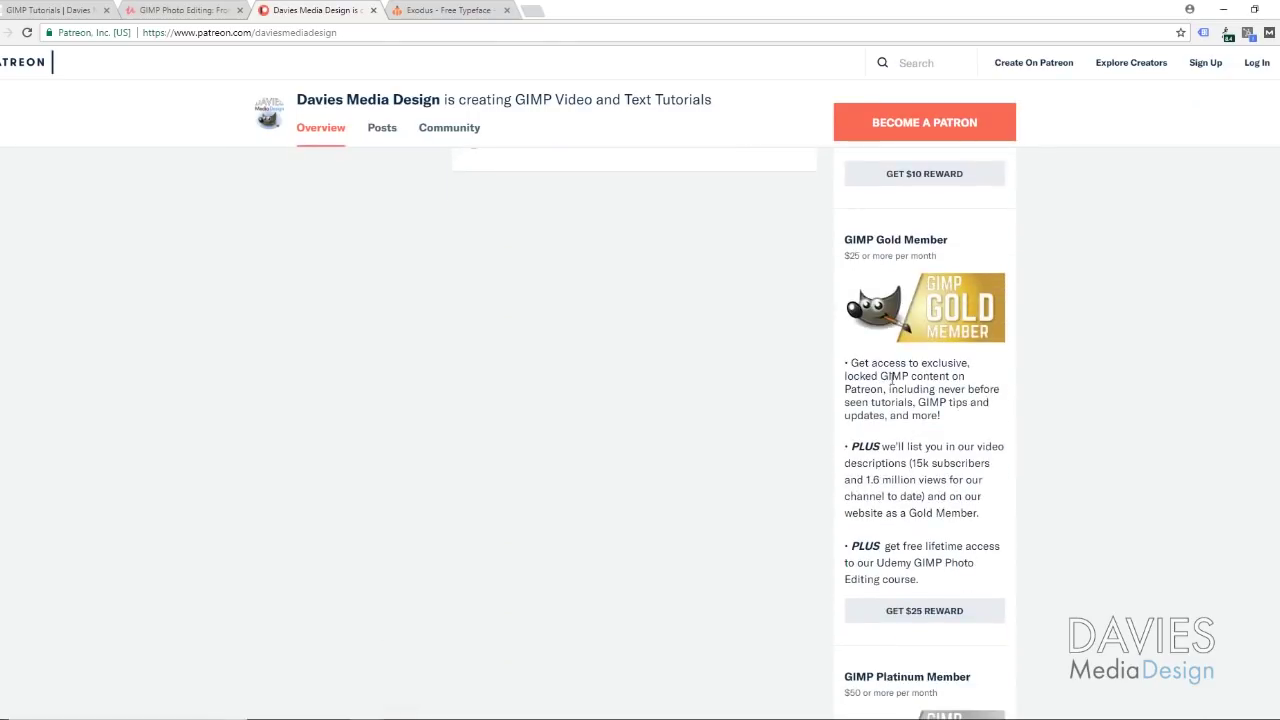
pyautogui.scroll(-8, 892, 379)
pyautogui.scroll(7, 892, 390)
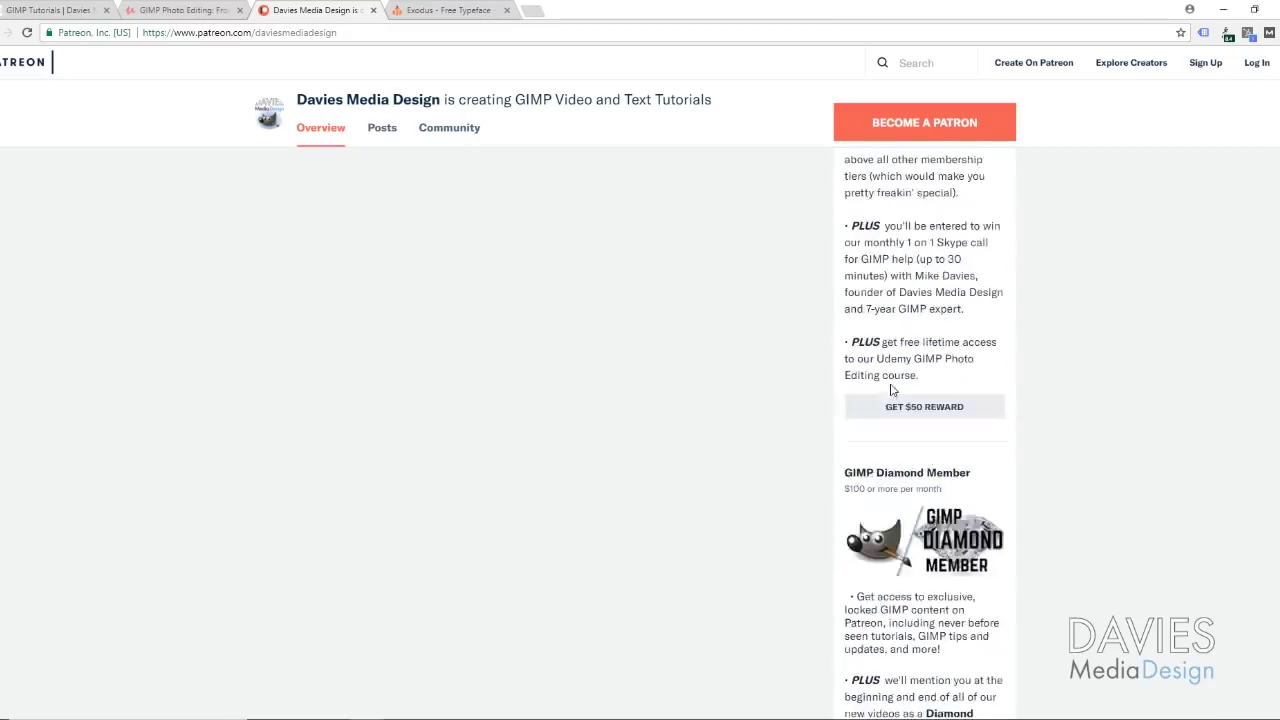
pyautogui.scroll(3, 892, 391)
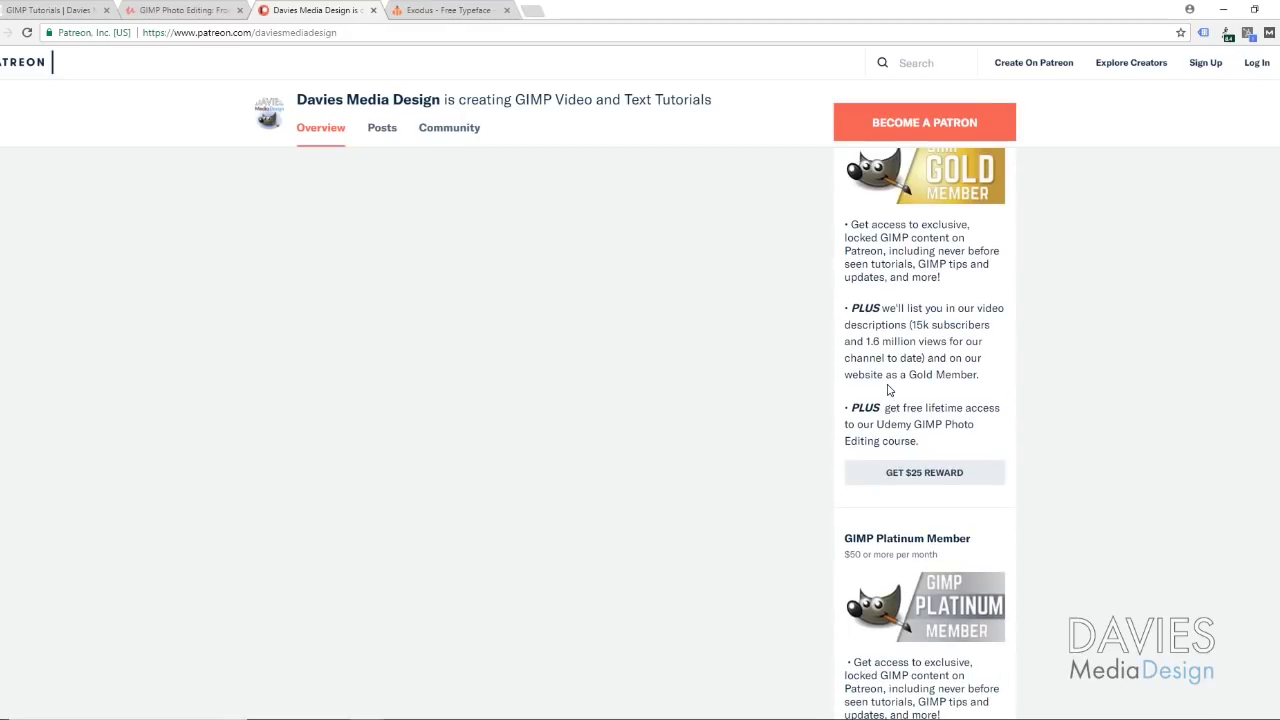
pyautogui.scroll(1, 888, 390)
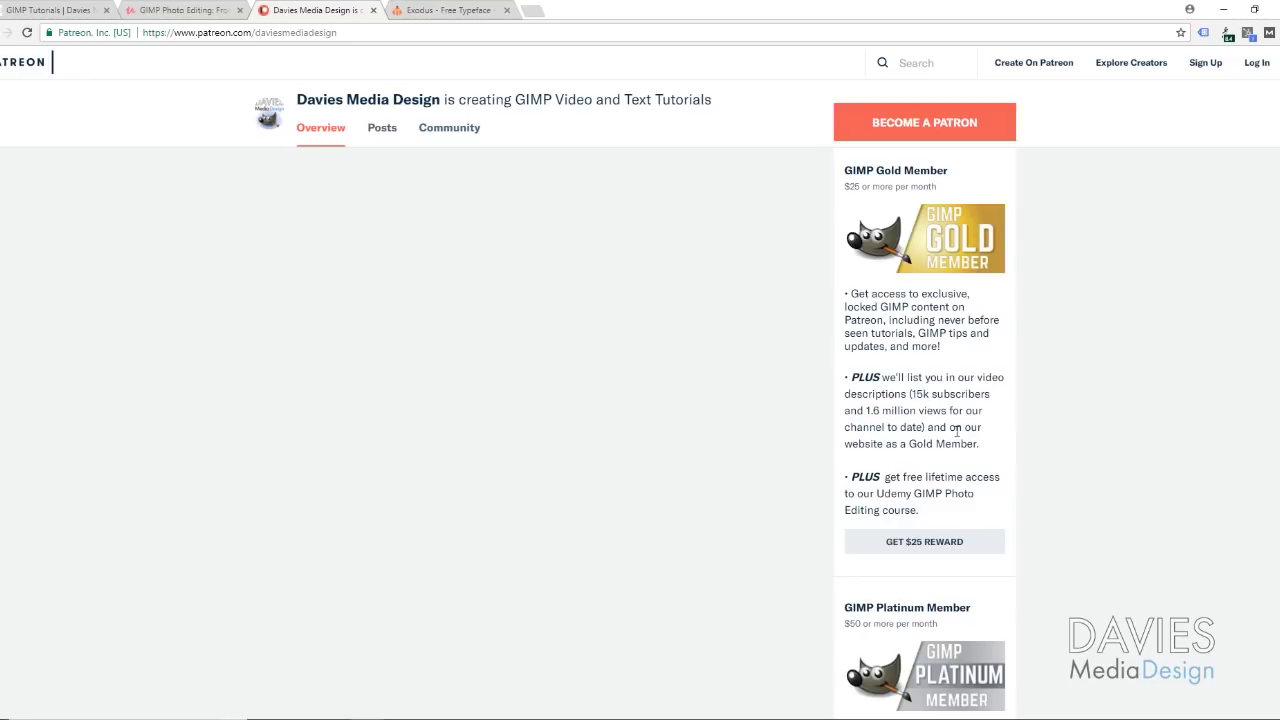
pyautogui.scroll(-4, 960, 430)
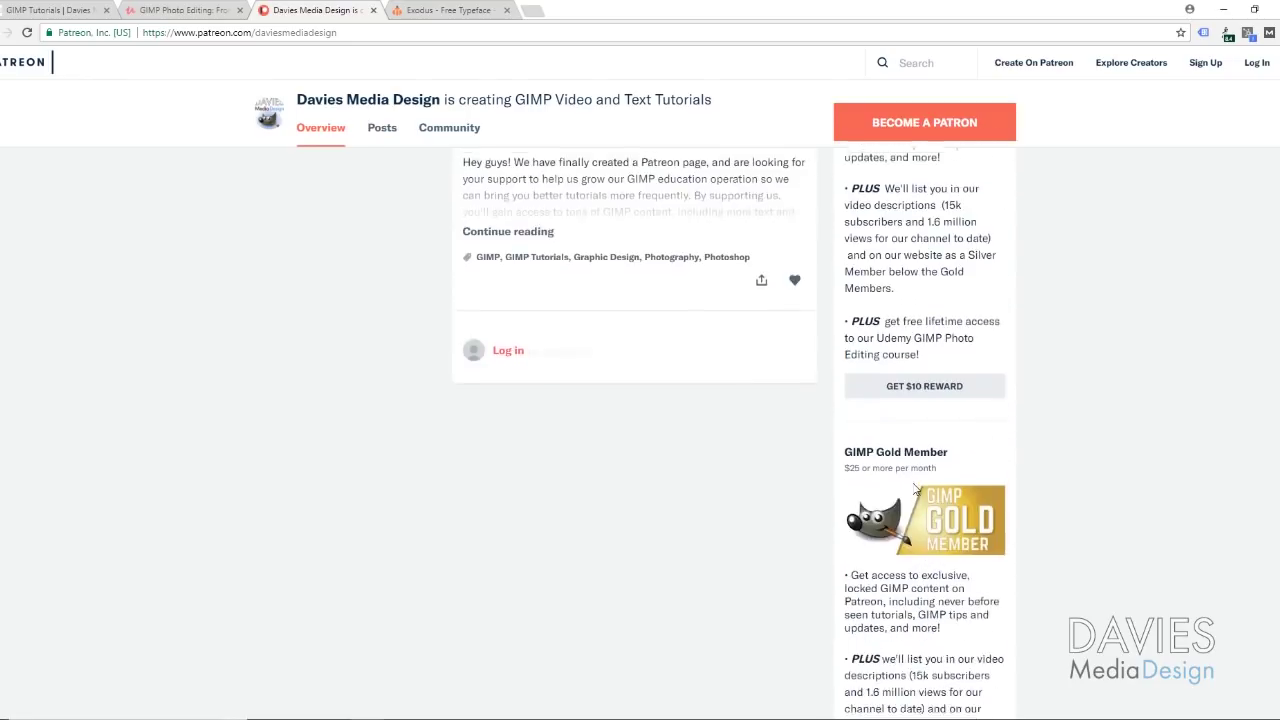
pyautogui.scroll(10, 920, 482)
pyautogui.scroll(3, 612, 385)
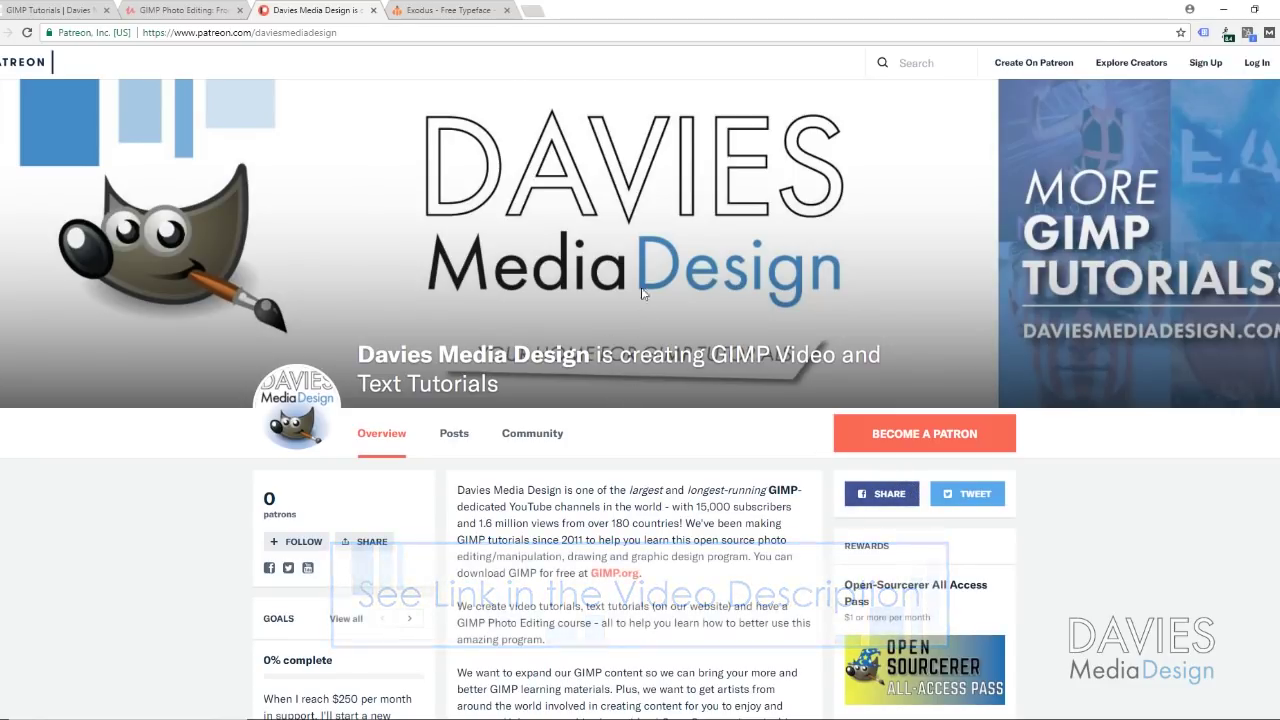
pyautogui.click(448, 10)
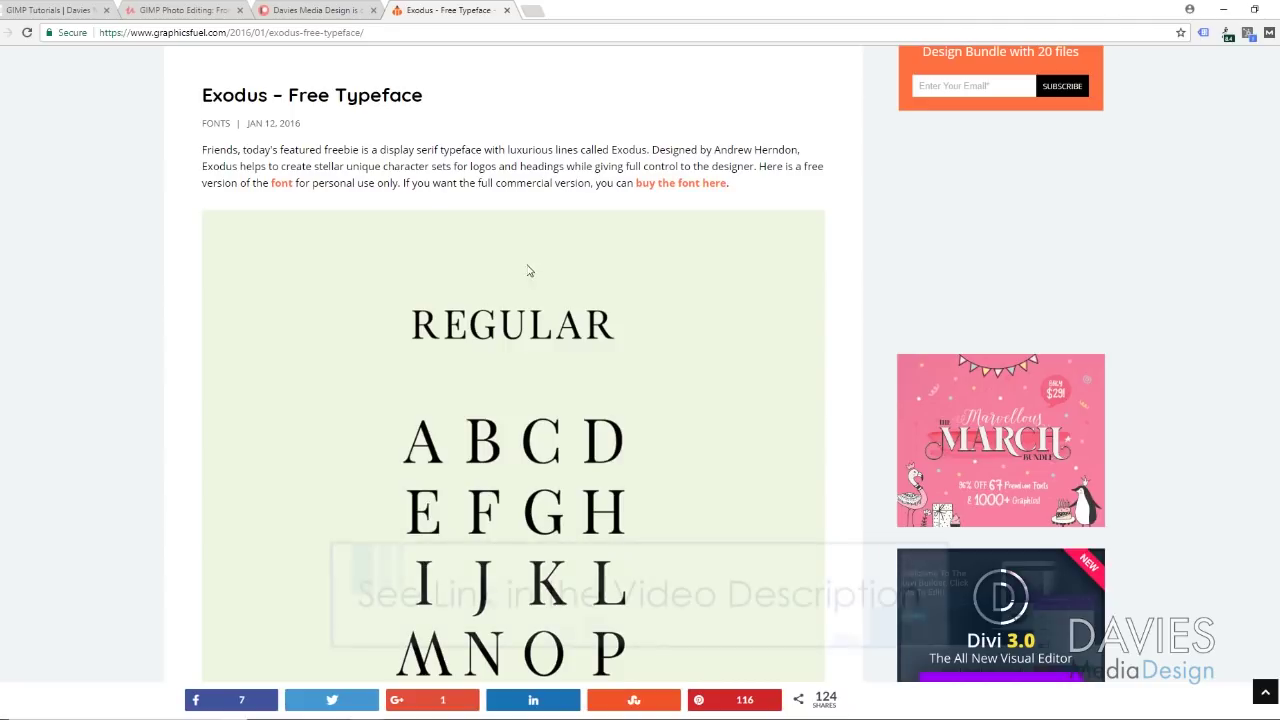
# - Look through the Exodus typeface samples, then minimize the browser to reveal the Spacetime poster
pyautogui.scroll(-5, 155, 417)
pyautogui.scroll(-12, 155, 417)
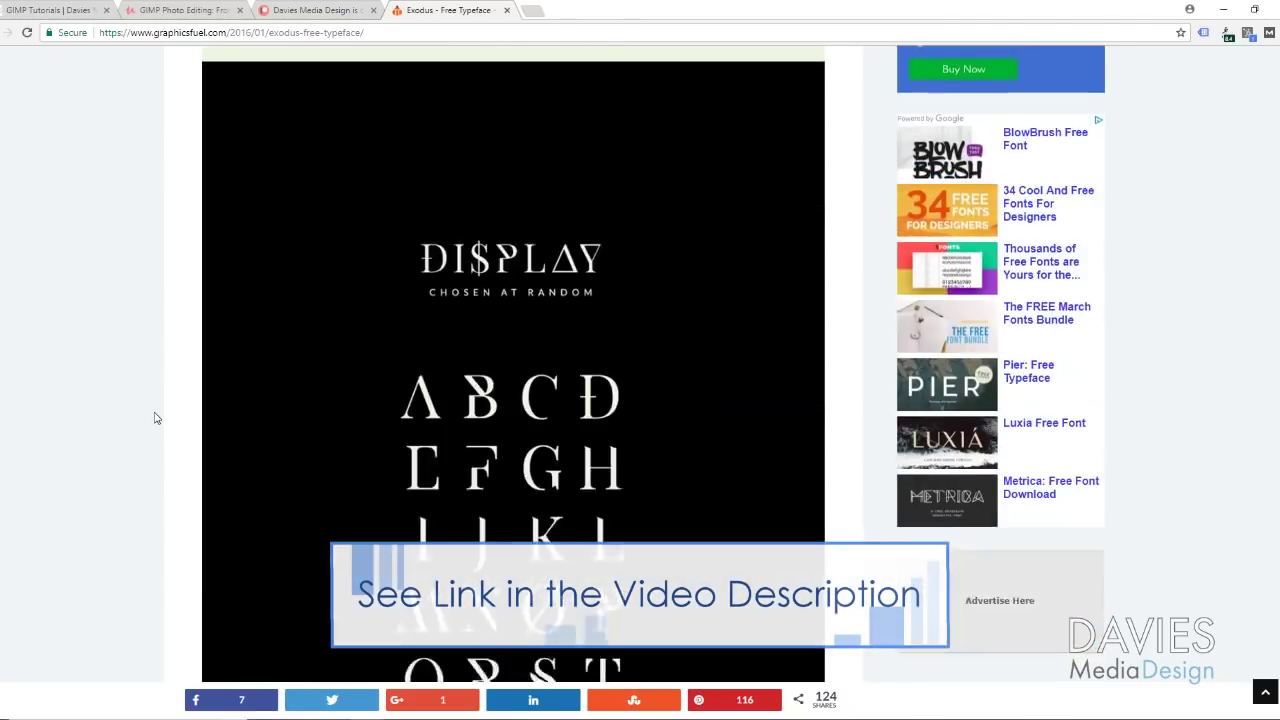
pyautogui.scroll(-3, 306, 412)
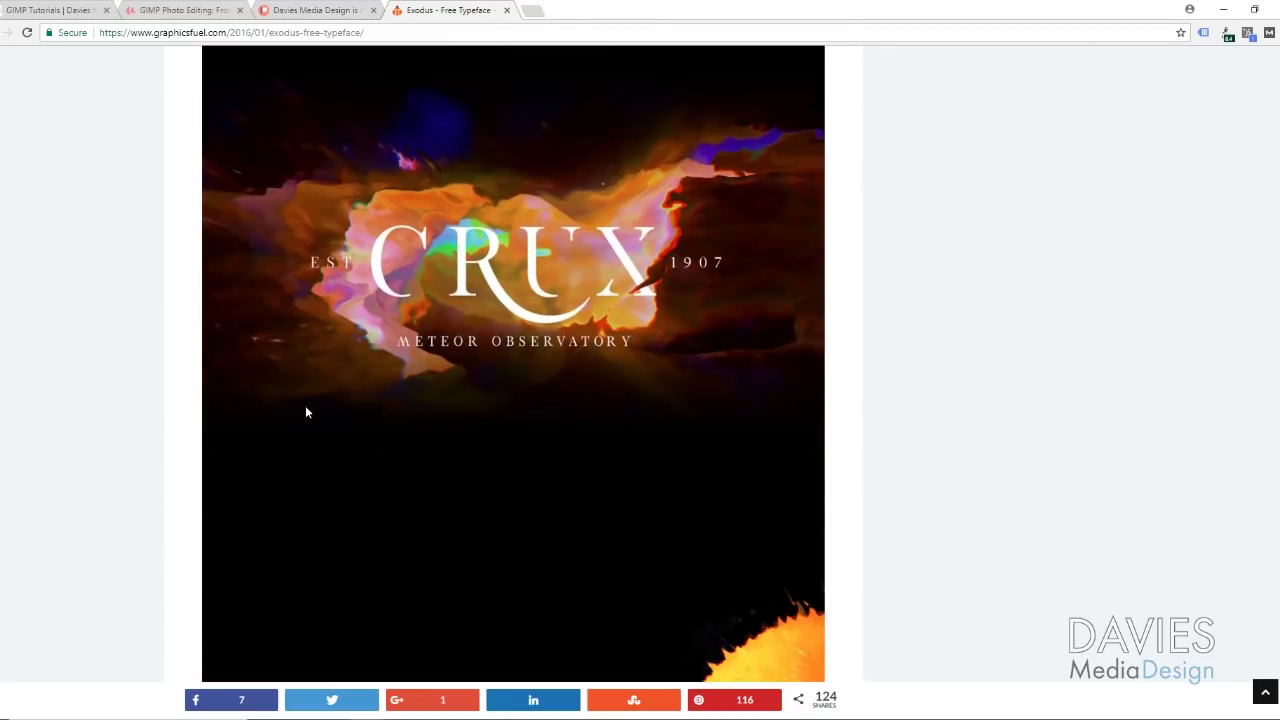
pyautogui.scroll(-4, 335, 390)
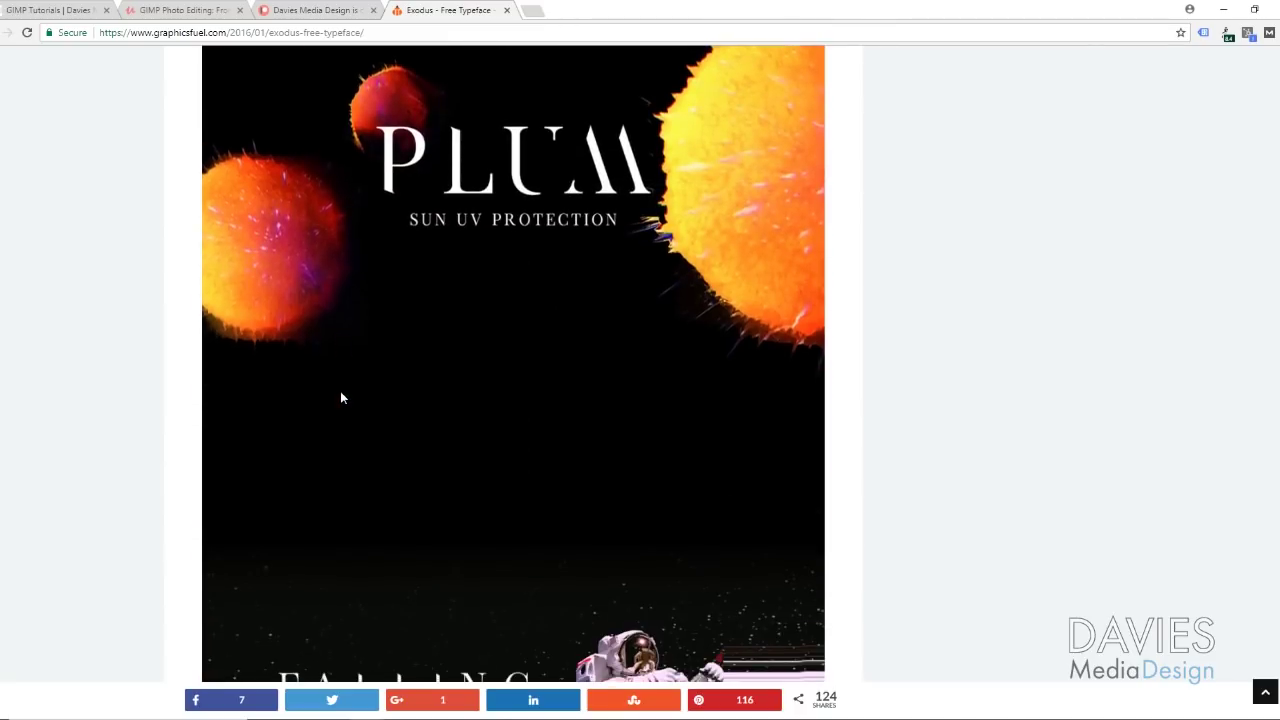
pyautogui.click(1228, 8)
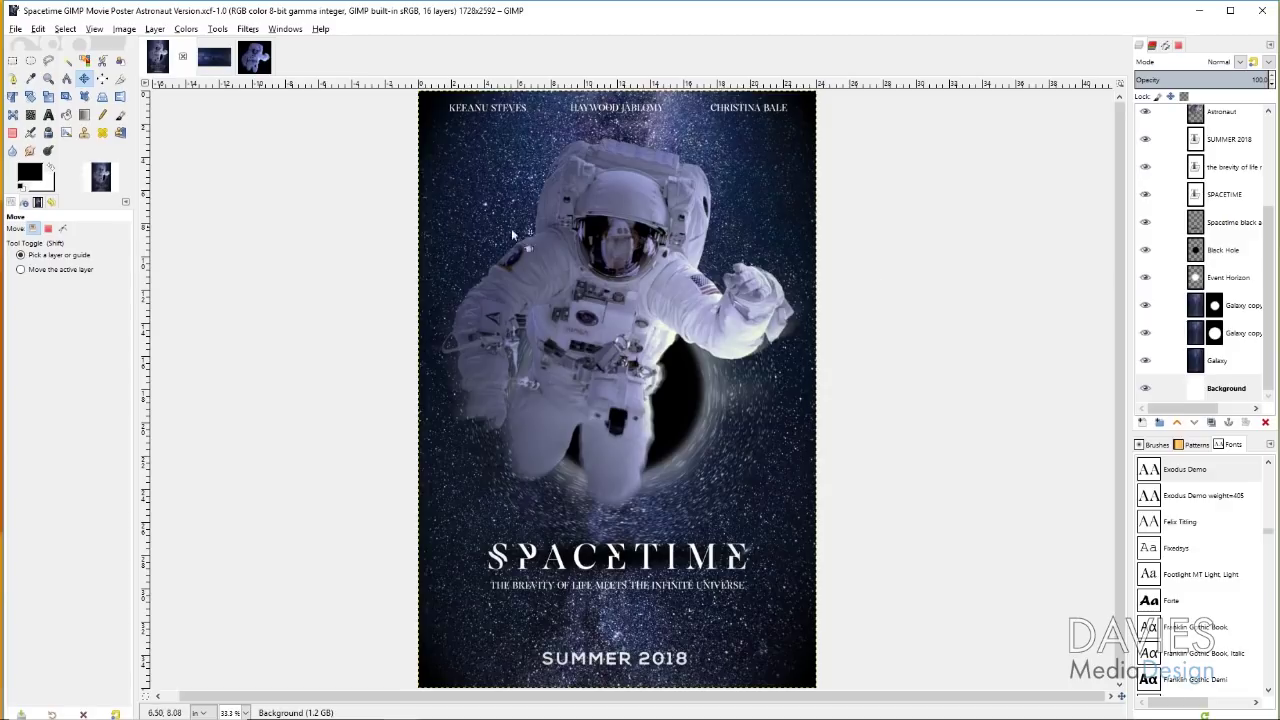
# - Create a new RGB image of 24 × 36 inches at 72 ppi via File > New
pyautogui.click(16, 29)
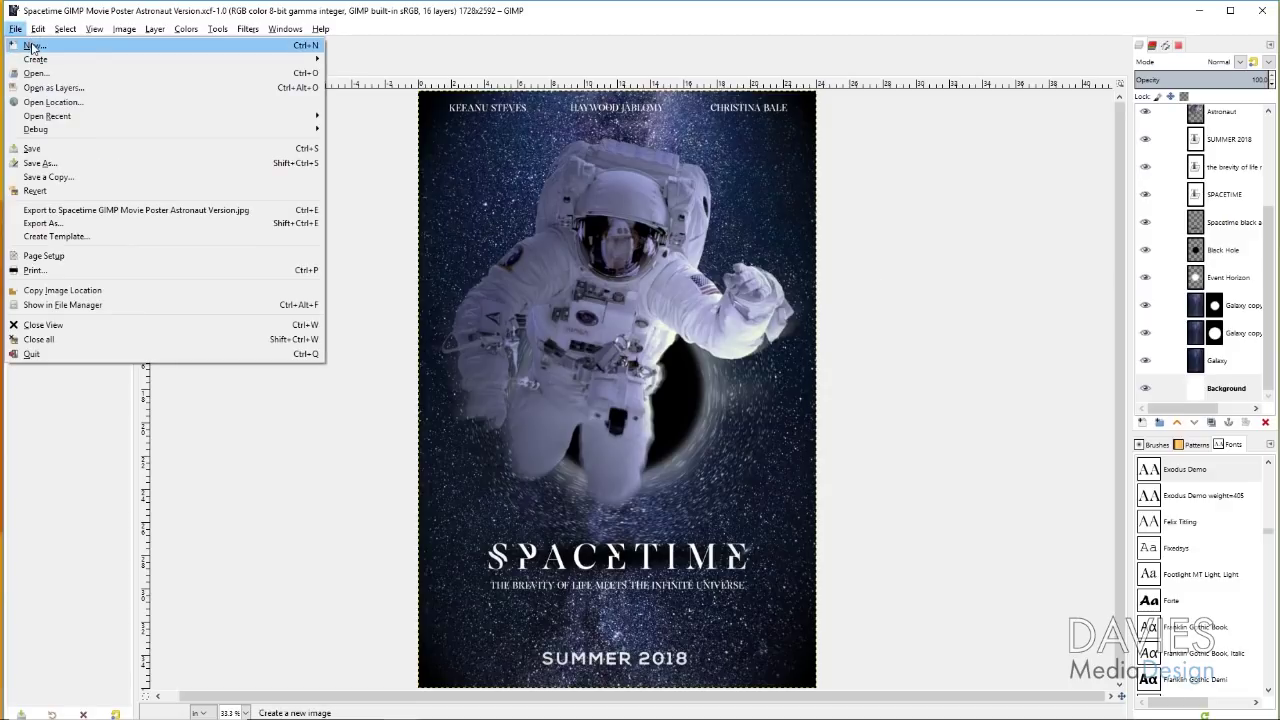
pyautogui.click(33, 47)
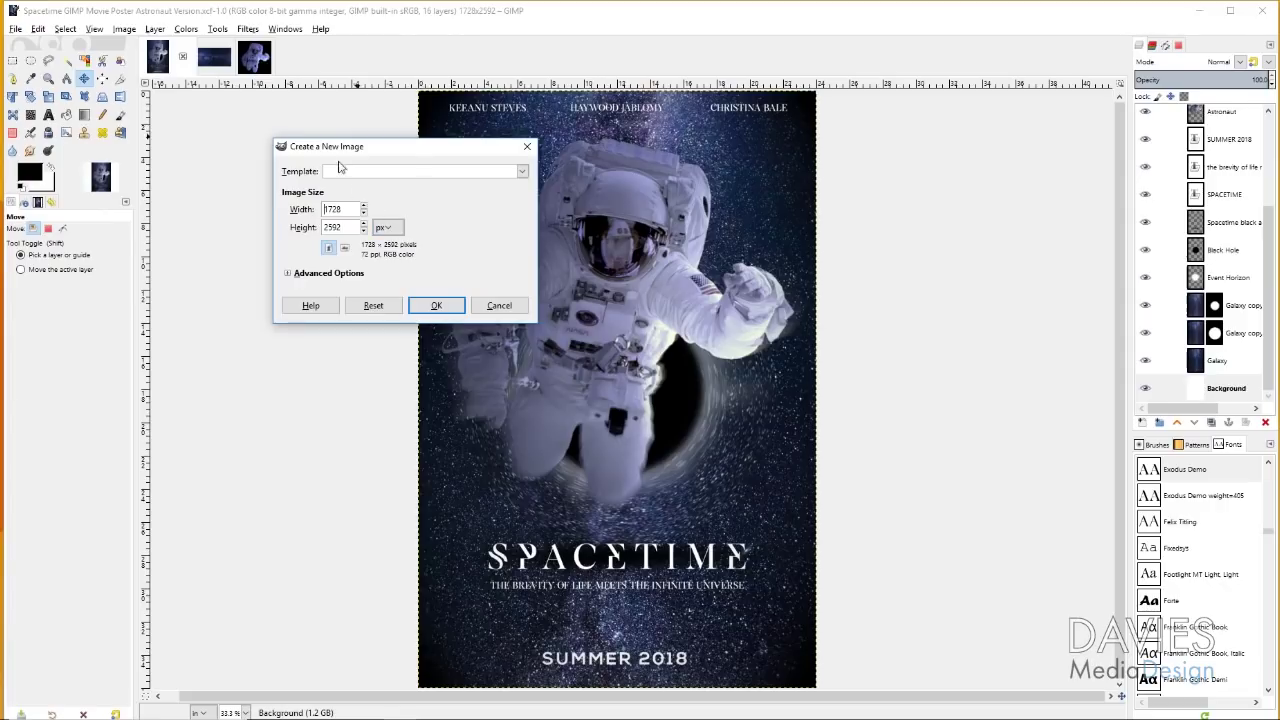
pyautogui.click(388, 227)
pyautogui.click(392, 256)
pyautogui.click(348, 276)
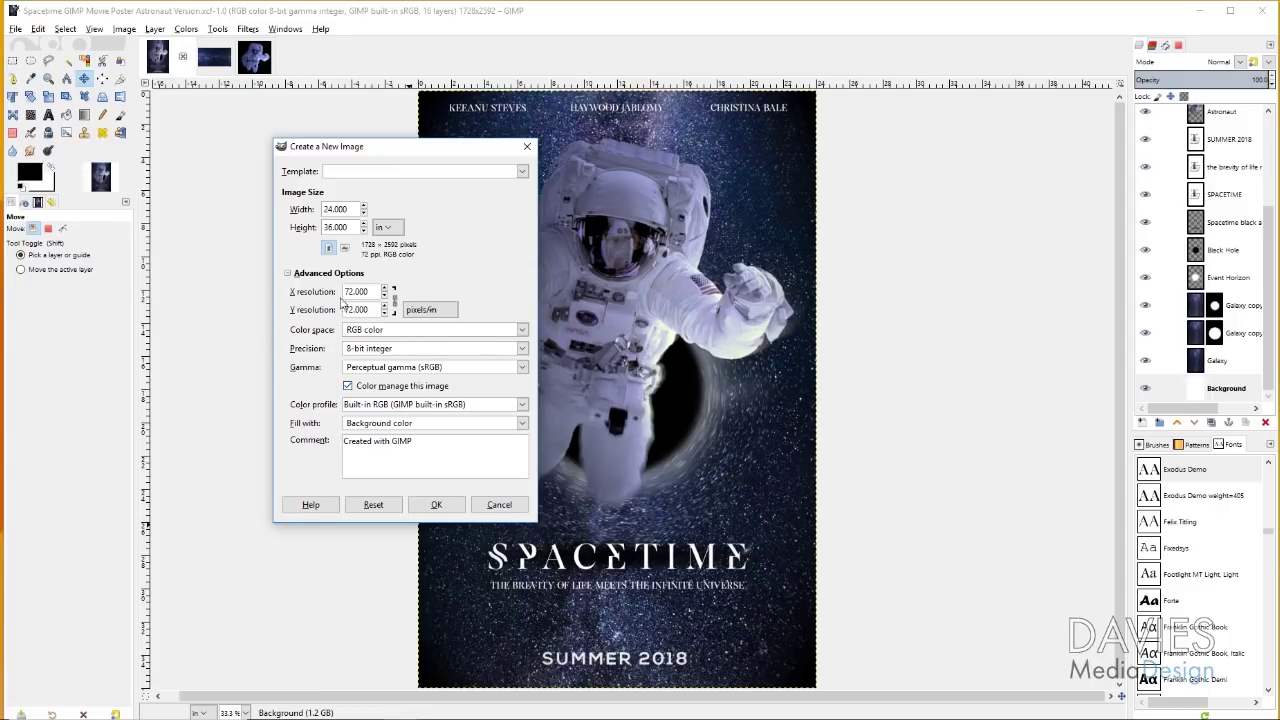
pyautogui.click(436, 505)
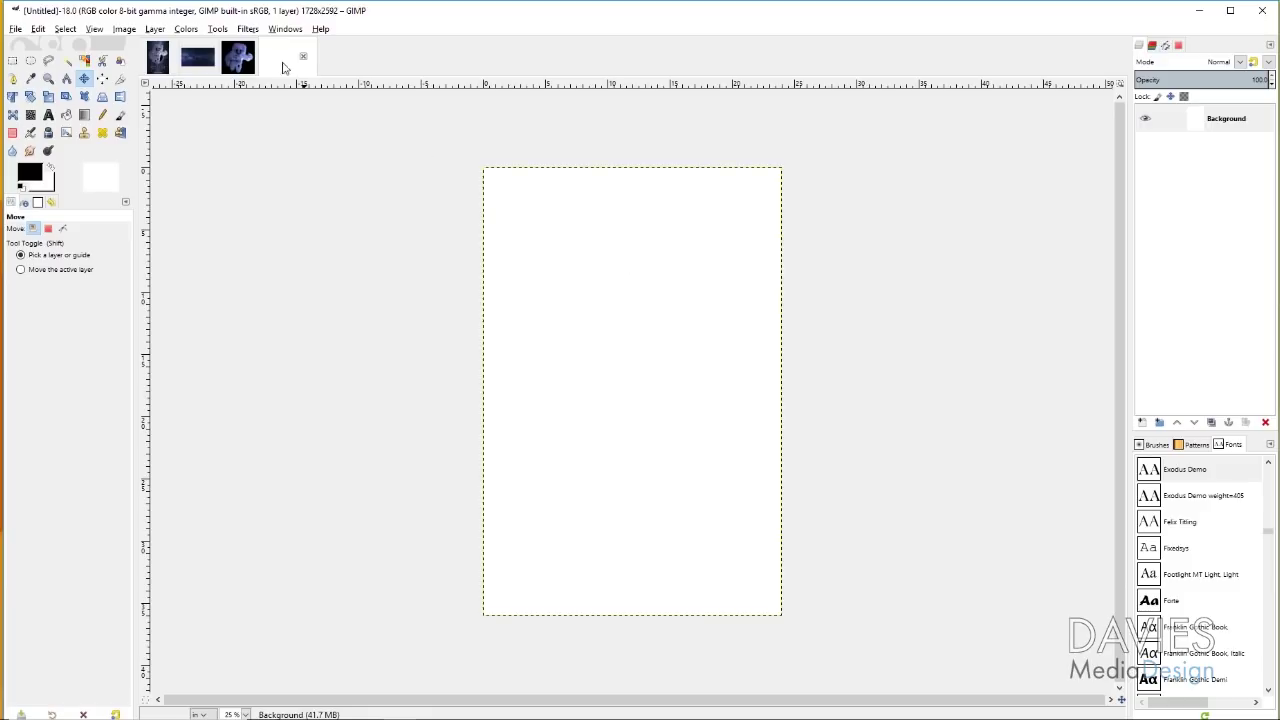
# - Switch between the Milky Way and astronaut image tabs, ending on milky-way-2695569.jpg
pyautogui.click(196, 62)
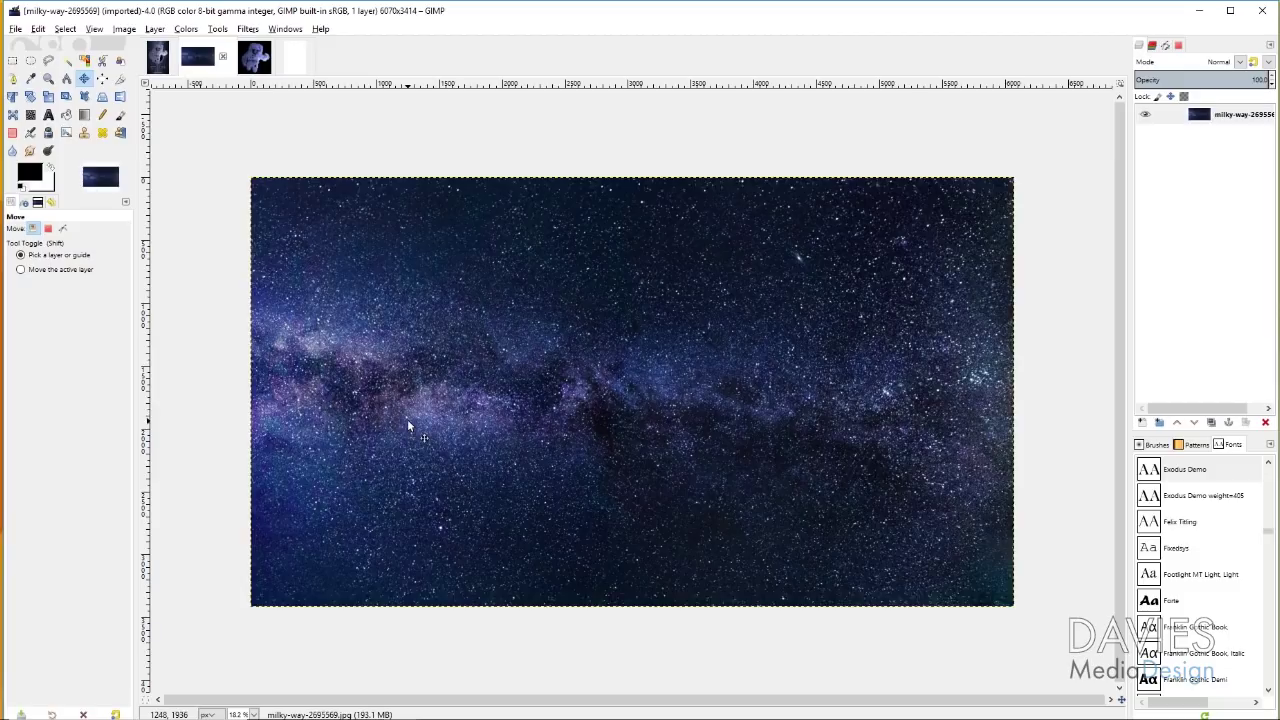
pyautogui.click(255, 57)
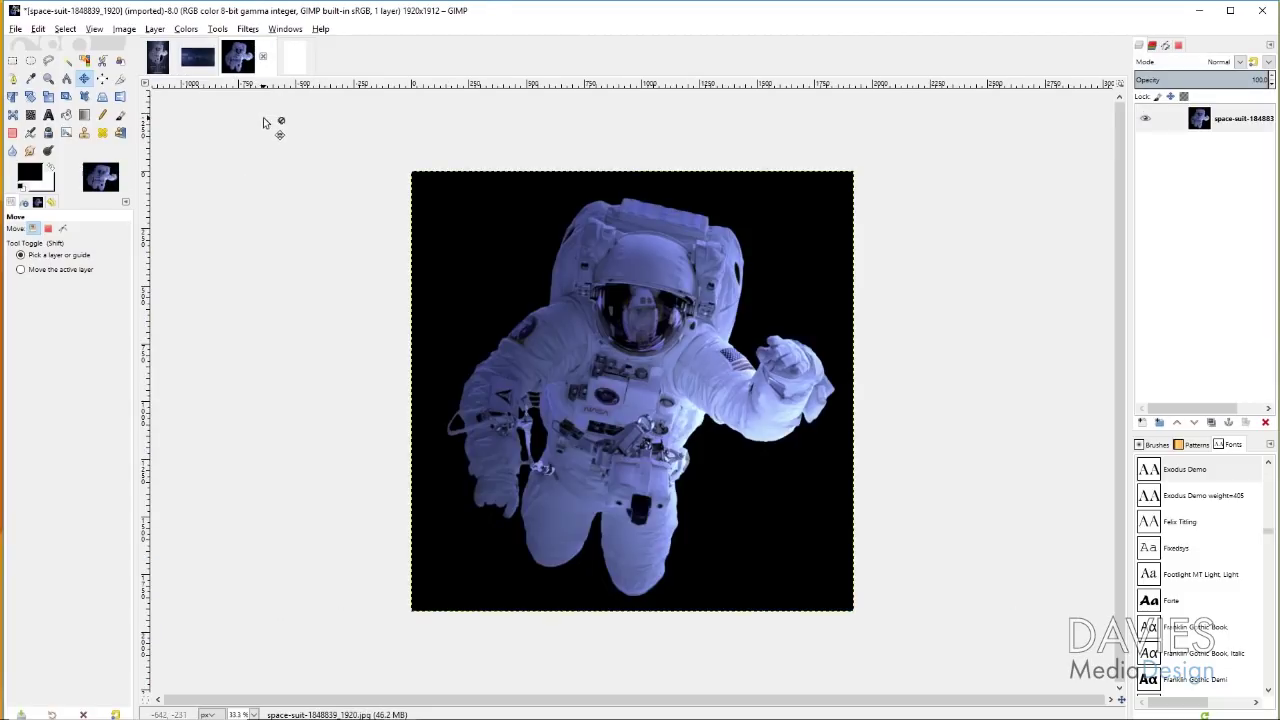
pyautogui.click(191, 62)
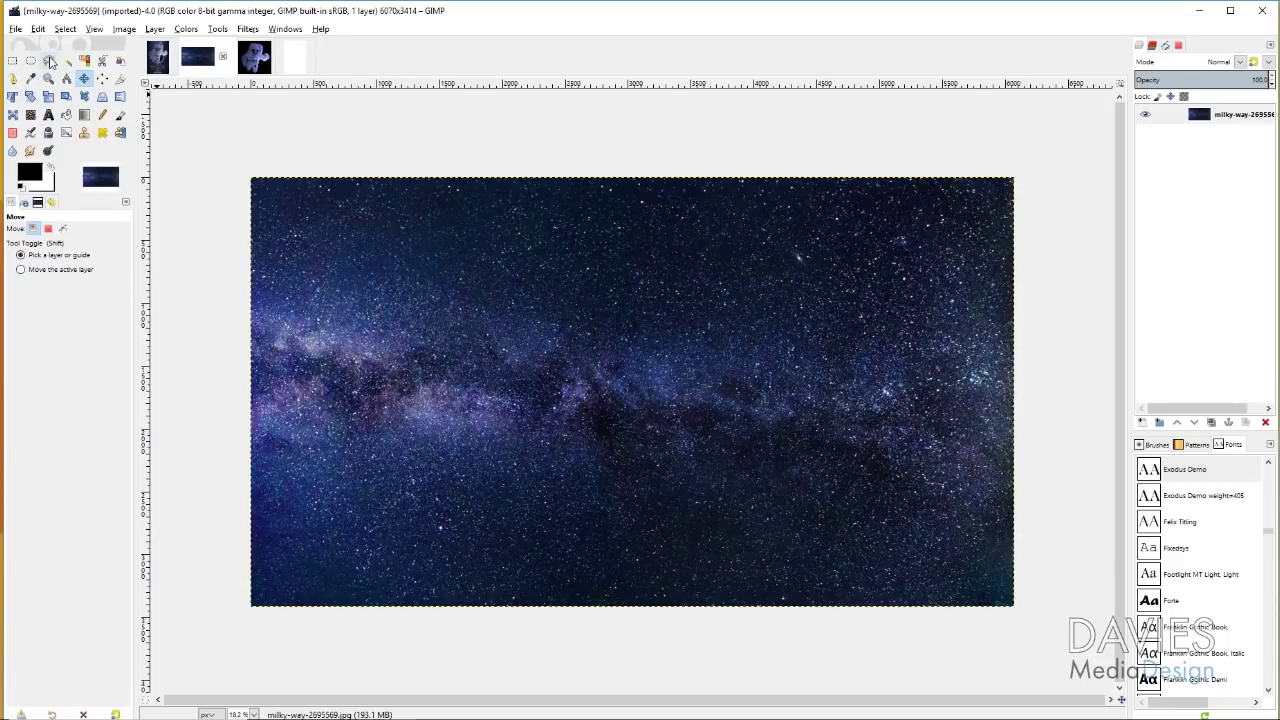
# - Choose an entry from a File menu submenu
pyautogui.click(15, 31)
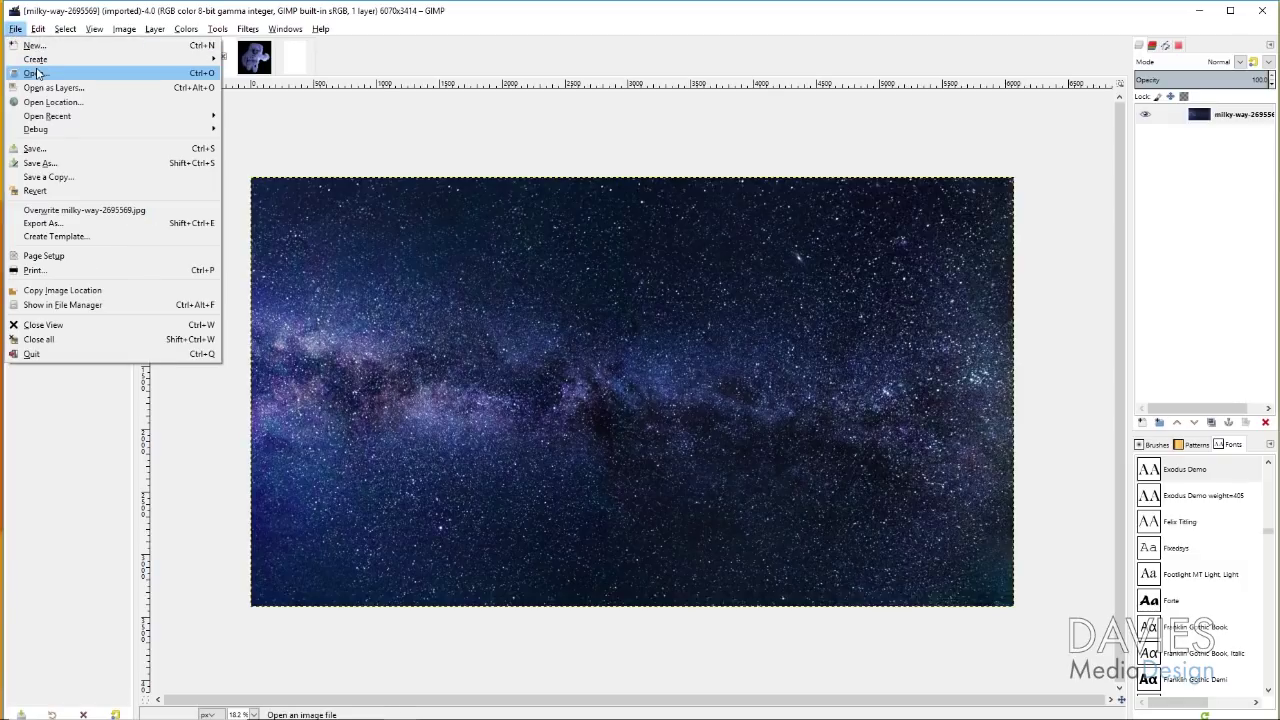
pyautogui.moveTo(285, 28)
pyautogui.click(330, 107)
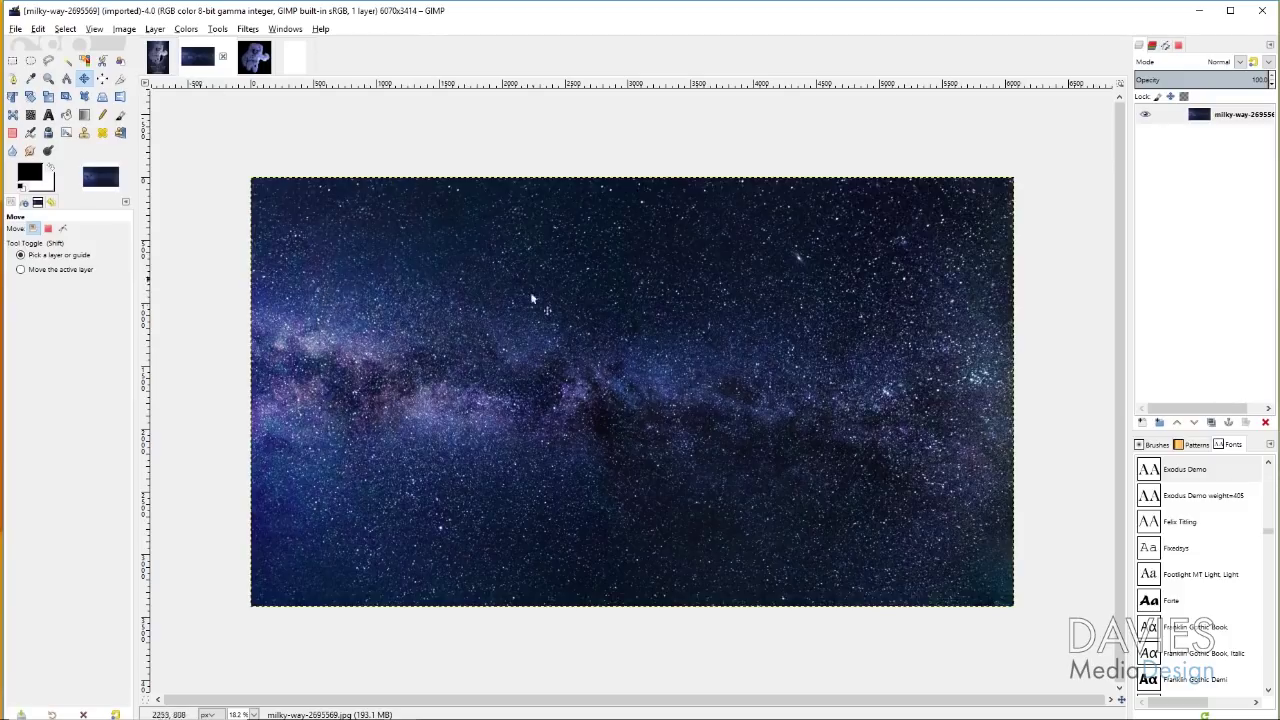
# - Copy the Milky Way photo and paste it into the blank poster canvas
pyautogui.click(41, 31)
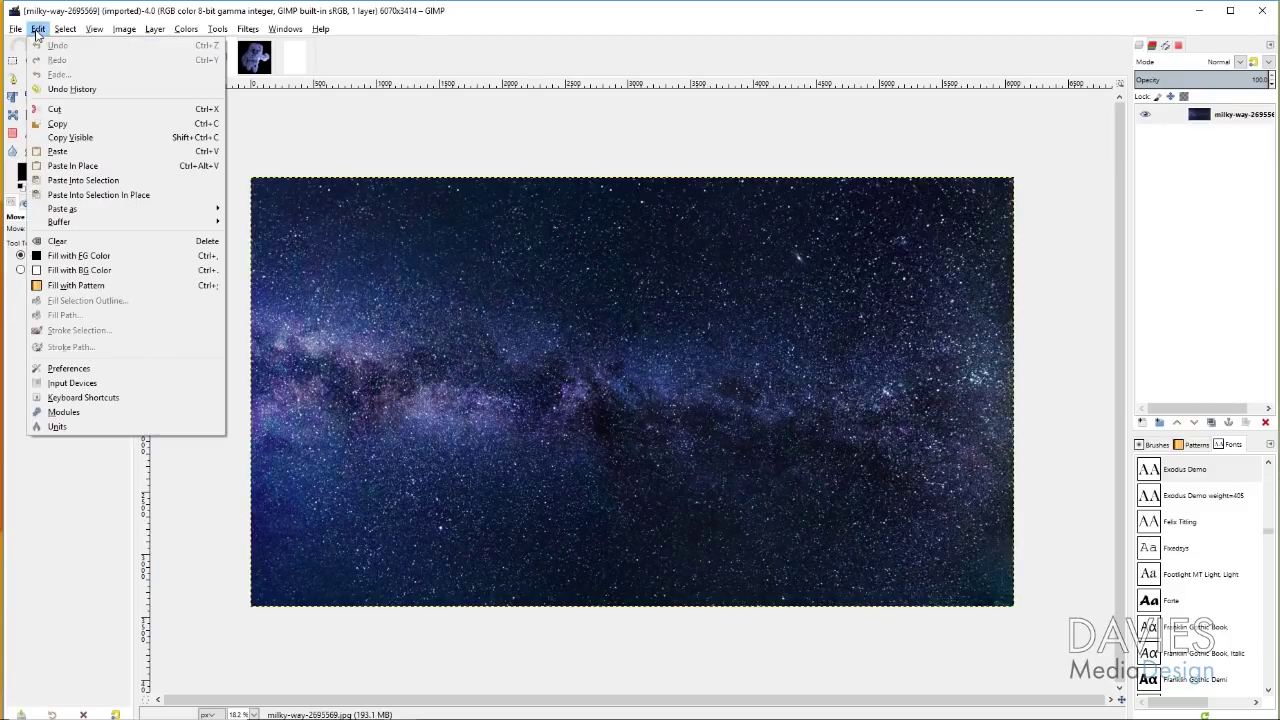
pyautogui.click(58, 114)
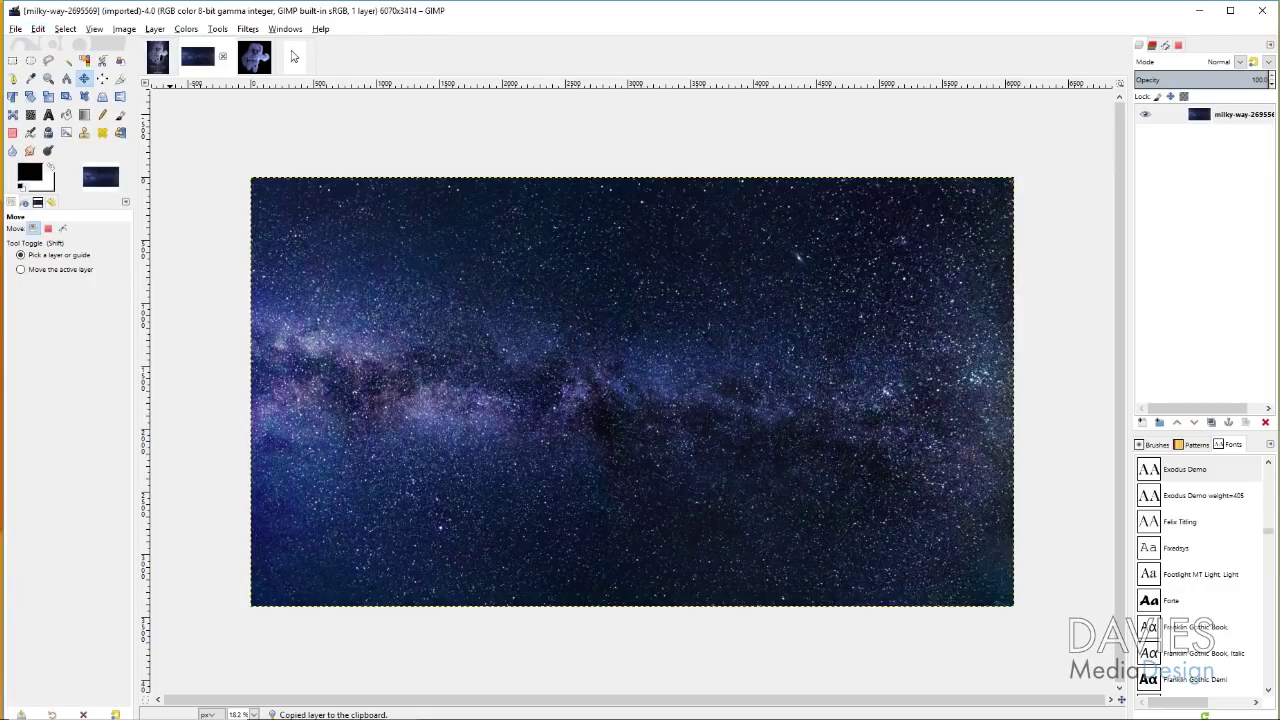
pyautogui.click(293, 57)
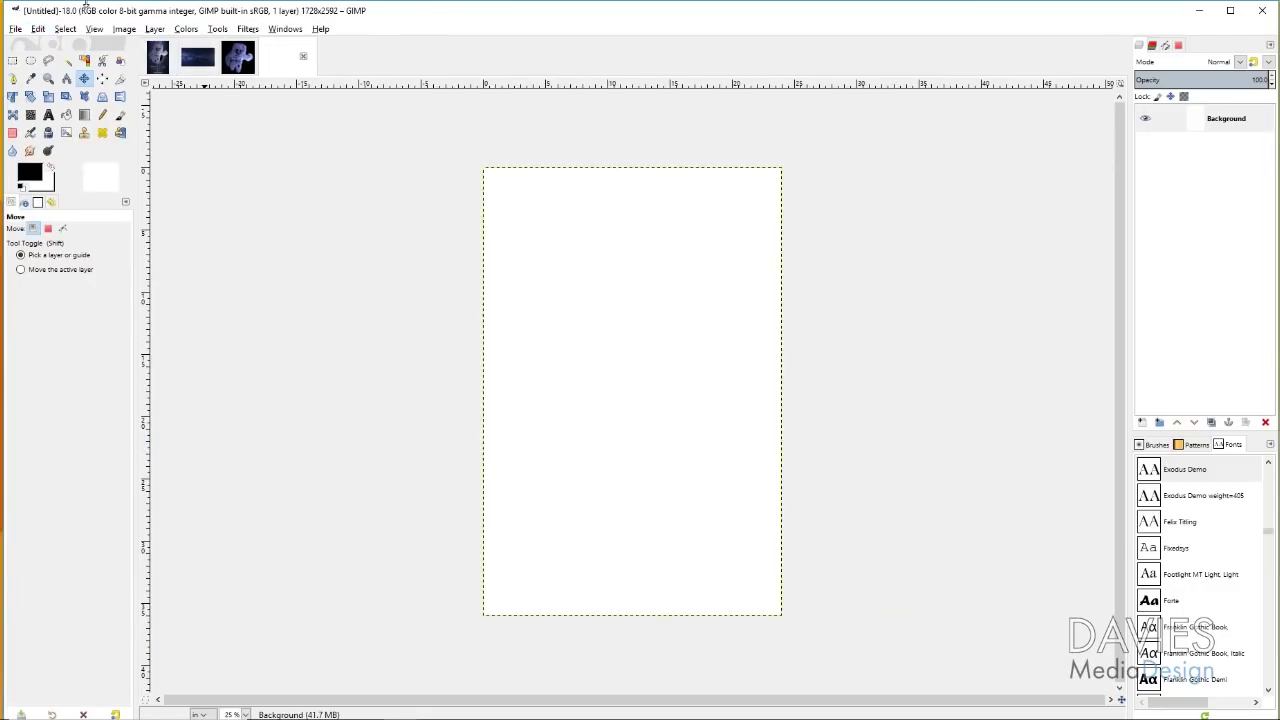
pyautogui.click(41, 29)
pyautogui.click(58, 151)
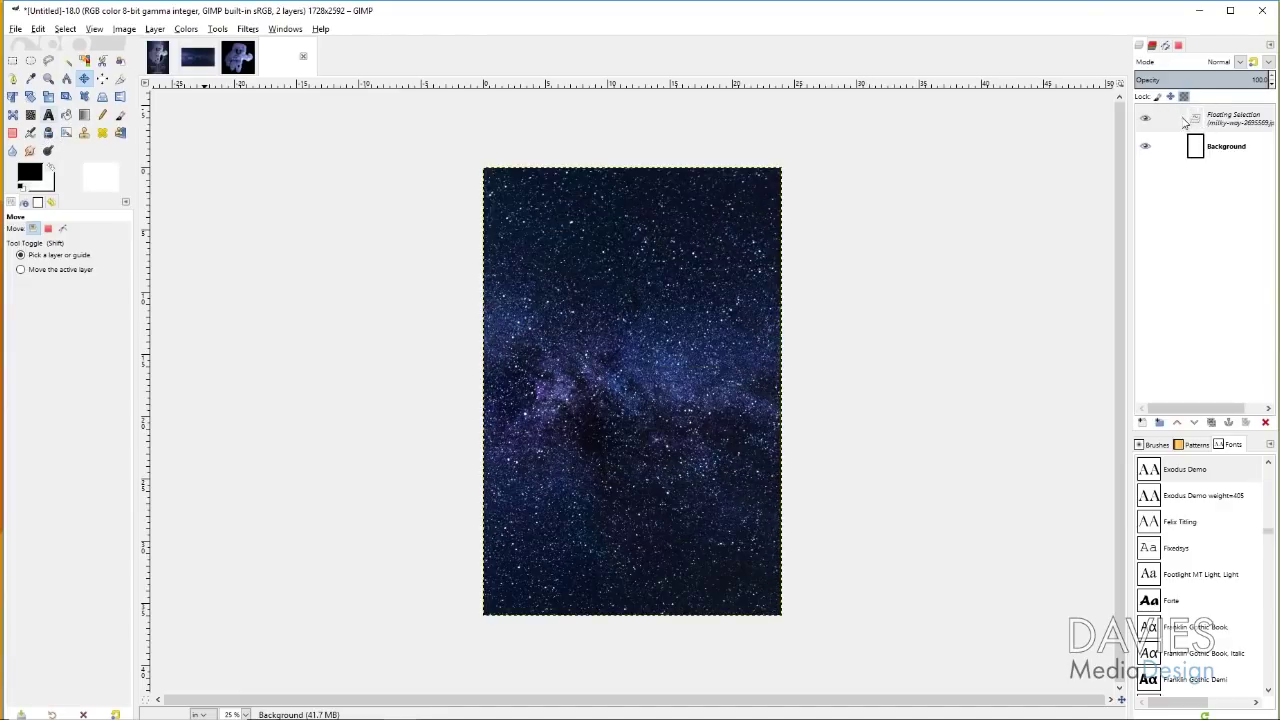
# - Select the Floating Selection and zoom out to 12.5% to see the whole pasted photo
pyautogui.click(1185, 128)
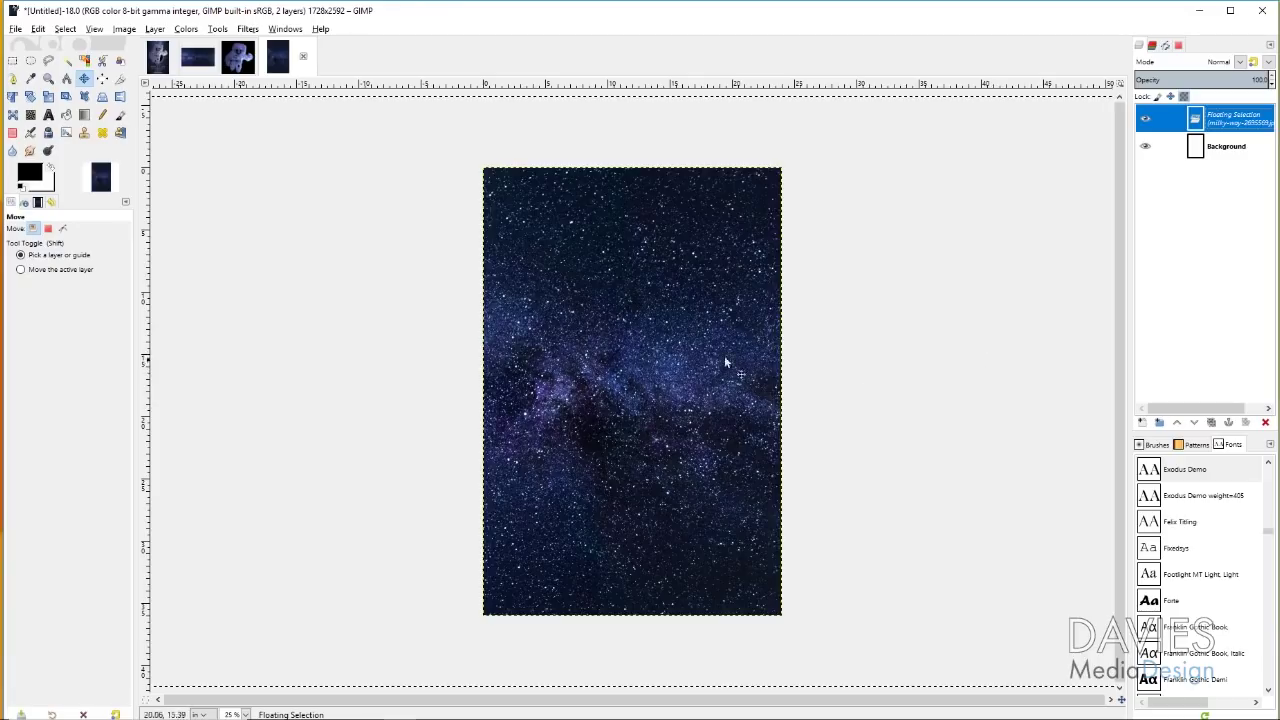
pyautogui.click(50, 79)
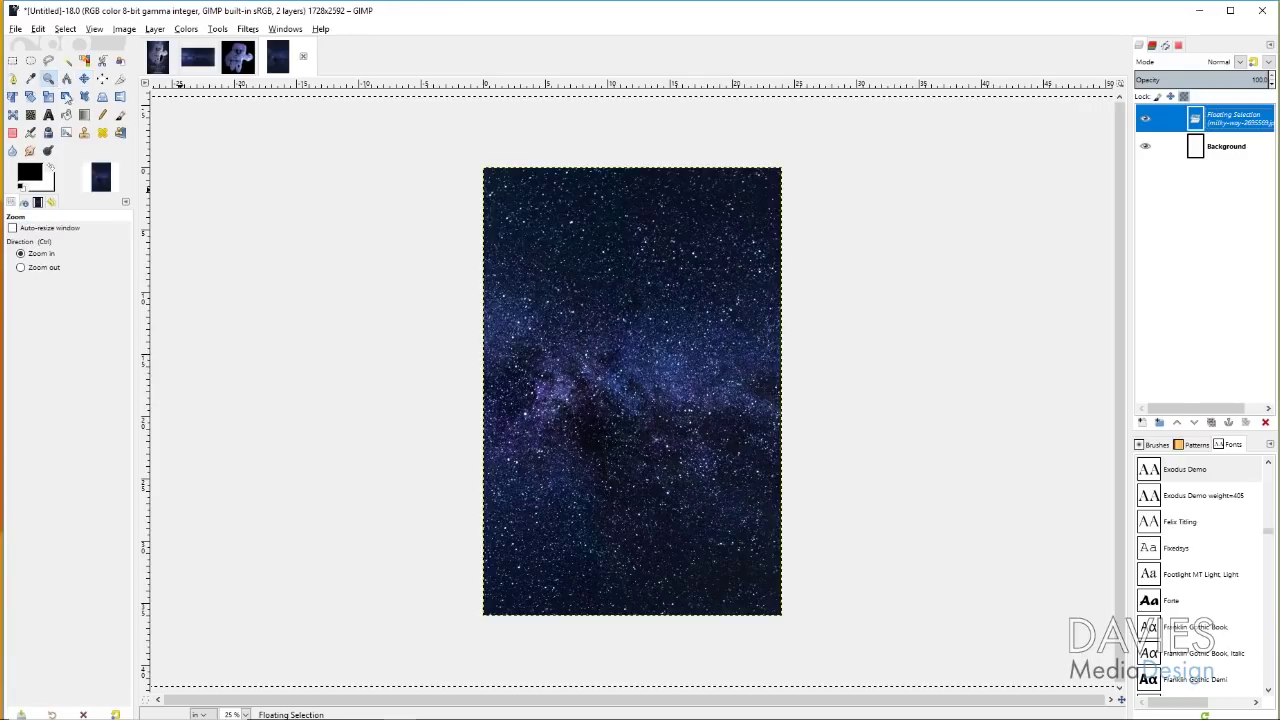
pyautogui.click(637, 436)
pyautogui.click(637, 436)
pyautogui.click(650, 464)
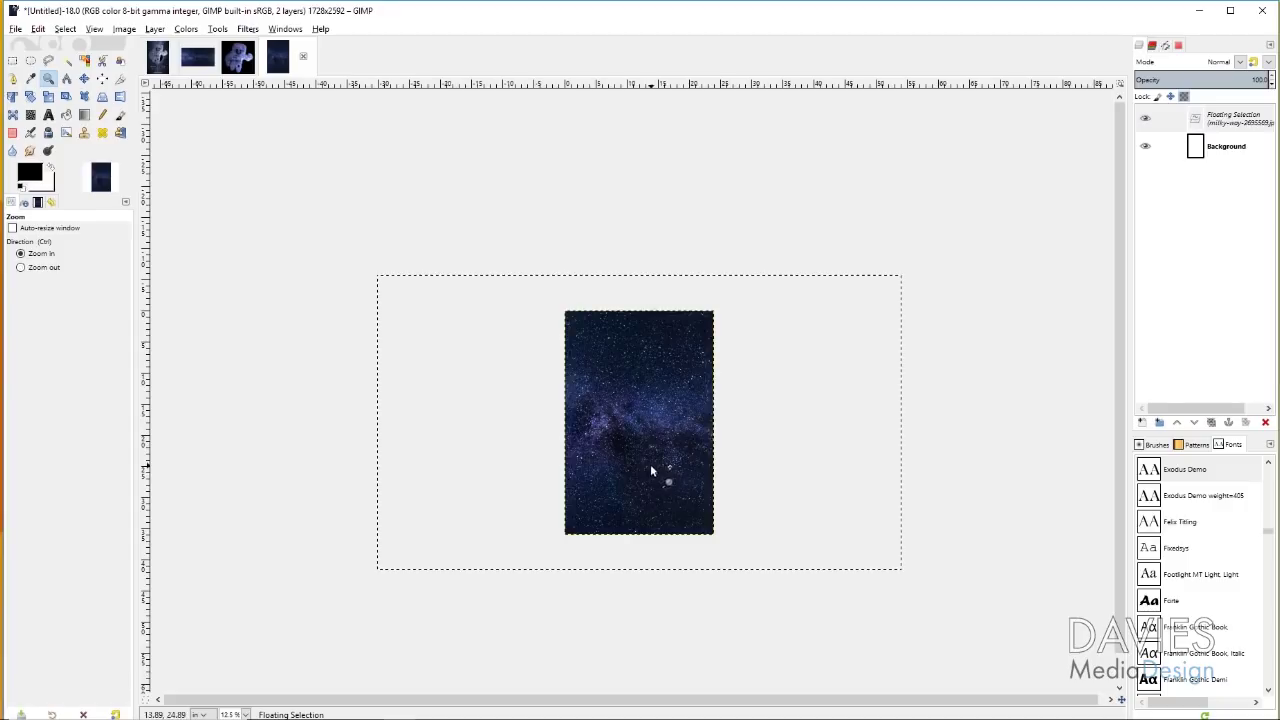
pyautogui.press('ctrl')
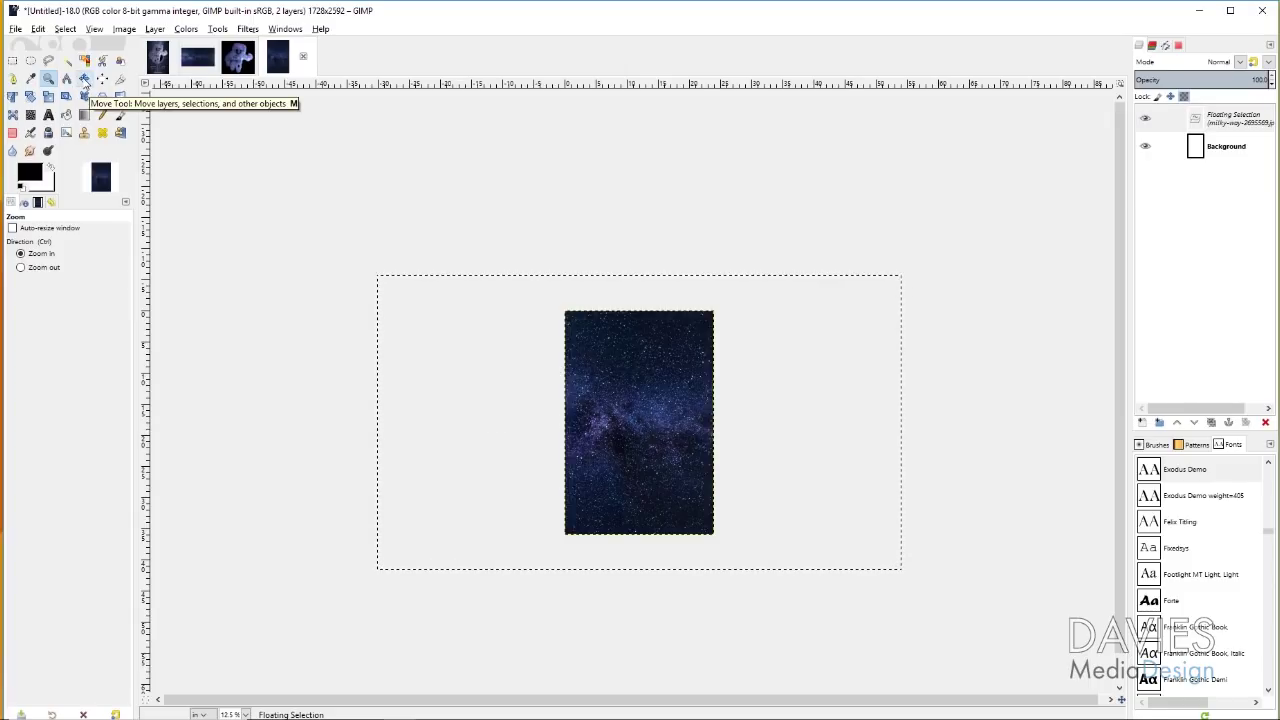
# - Convert the pasted floating selection into a new layer and rename it 'Galaxy'
pyautogui.click(84, 78)
pyautogui.click(1197, 122)
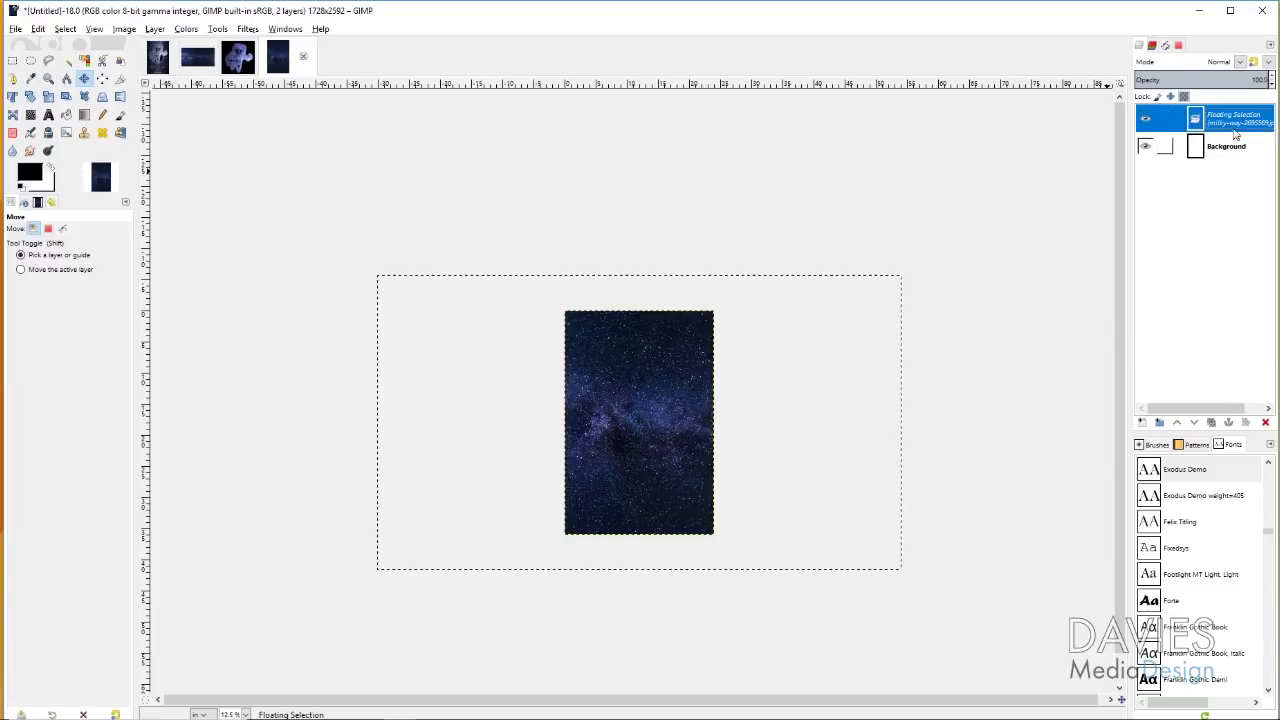
pyautogui.click(1144, 423)
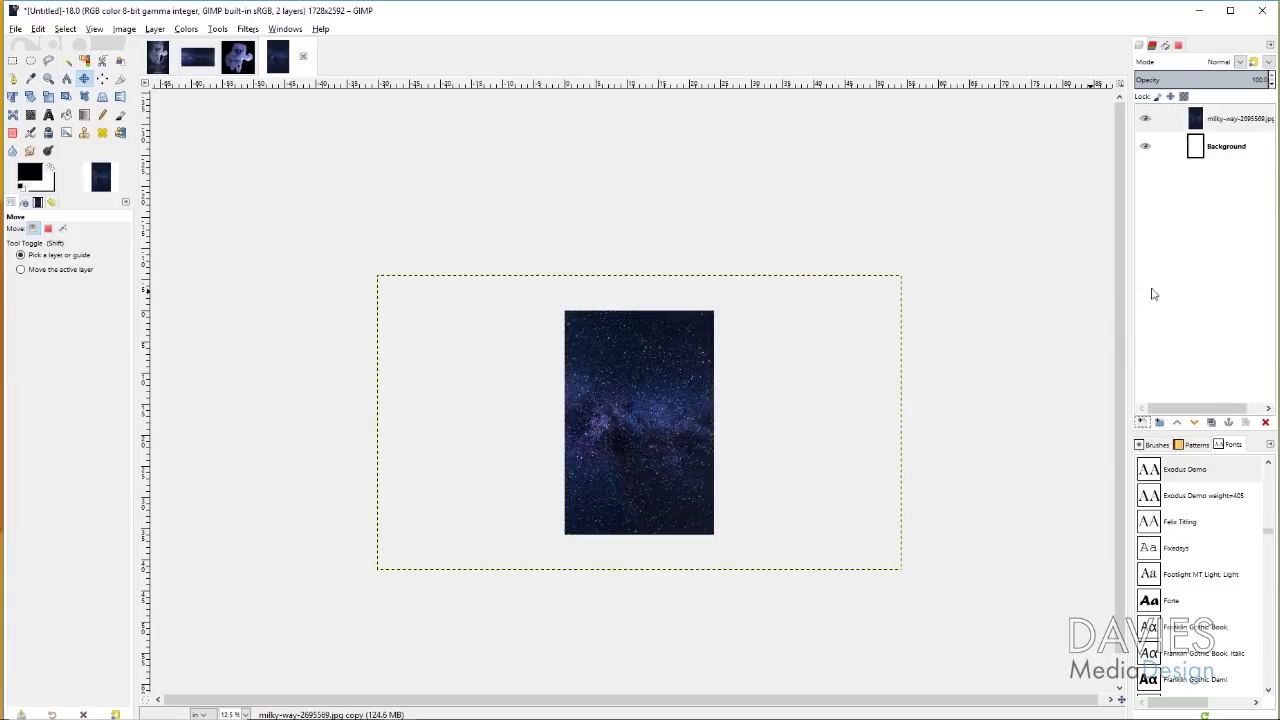
pyautogui.doubleClick(1220, 122)
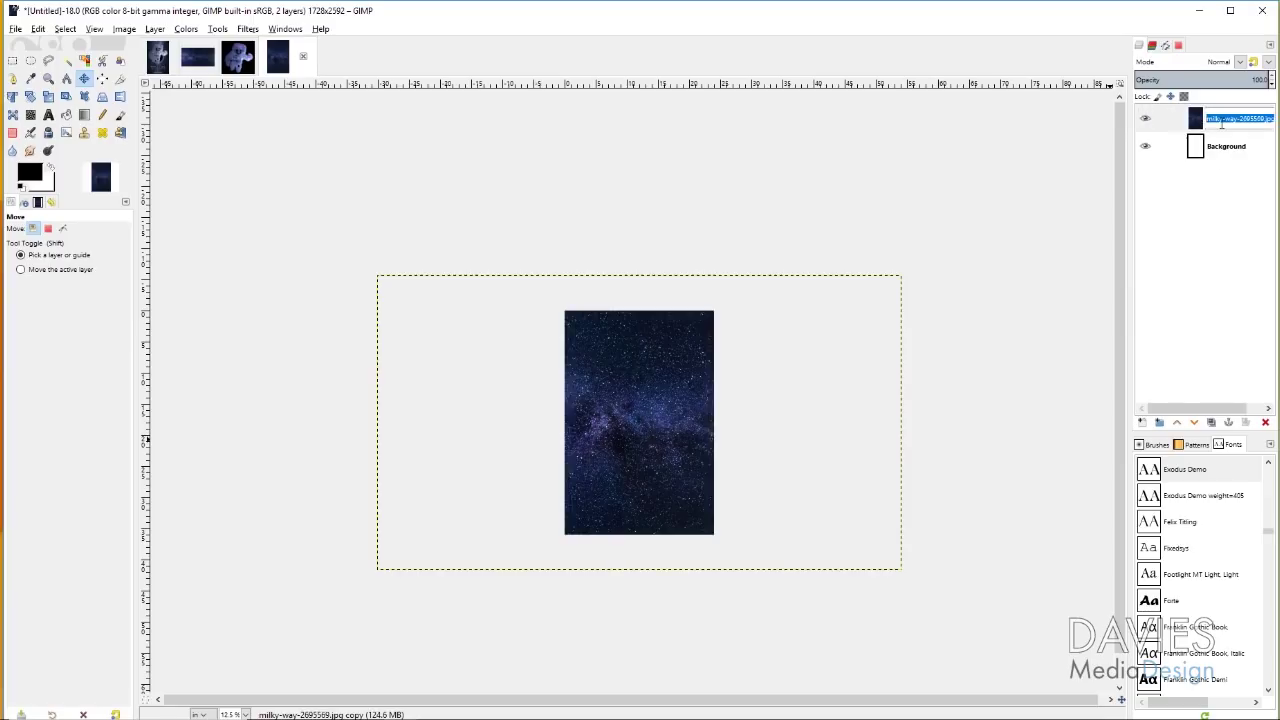
pyautogui.write('Galaxy')
pyautogui.press('Return')
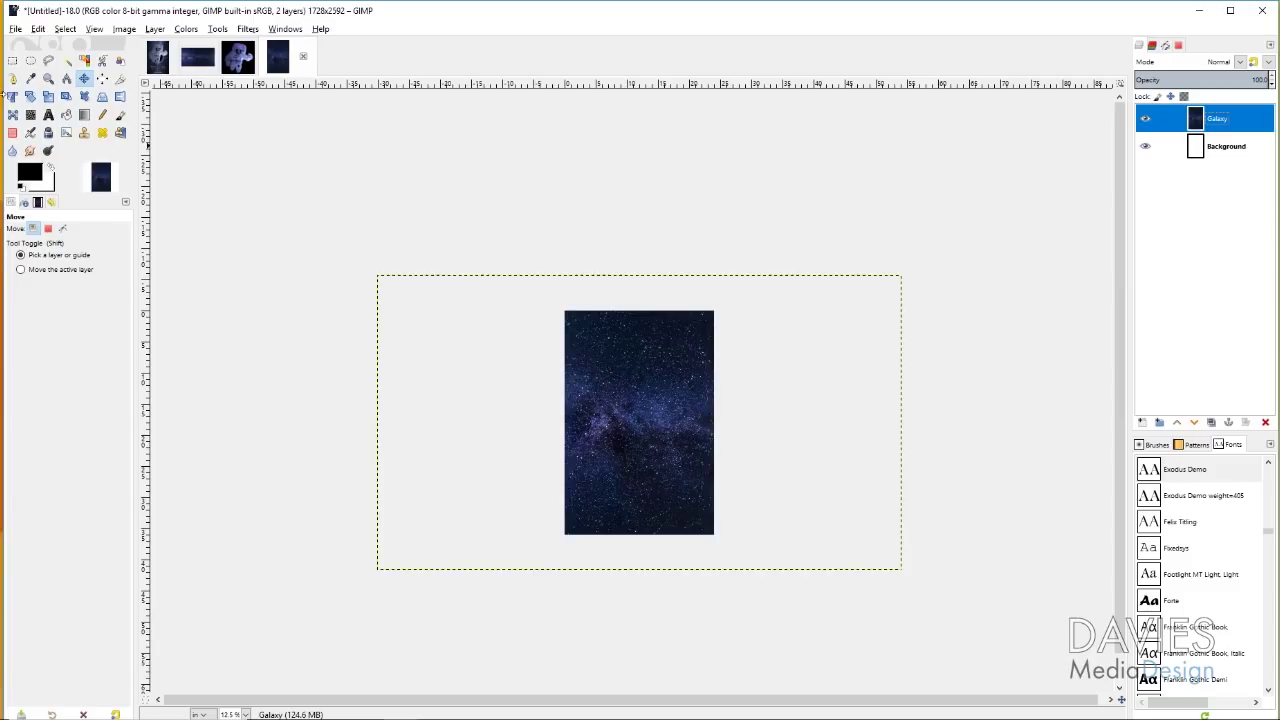
# - Apply a 90° rotation to the Galaxy layer with the Rotate tool
pyautogui.click(34, 100)
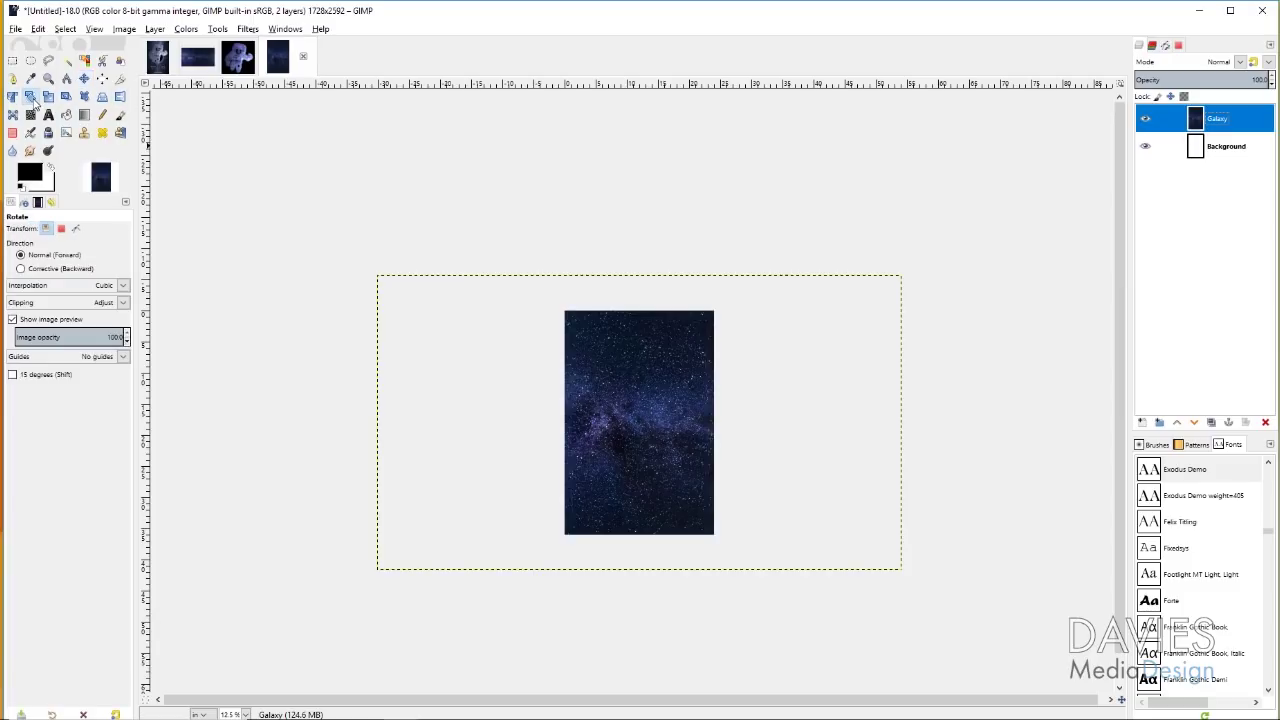
pyautogui.click(585, 367)
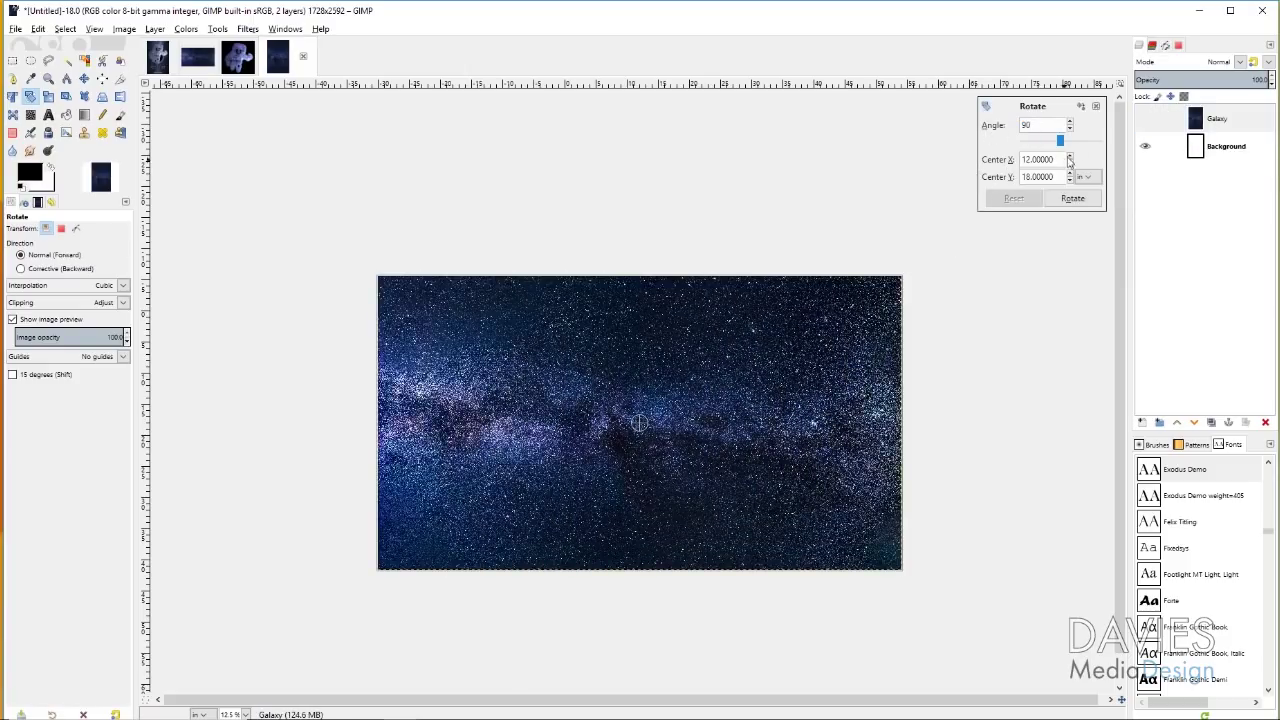
pyautogui.press('Return')
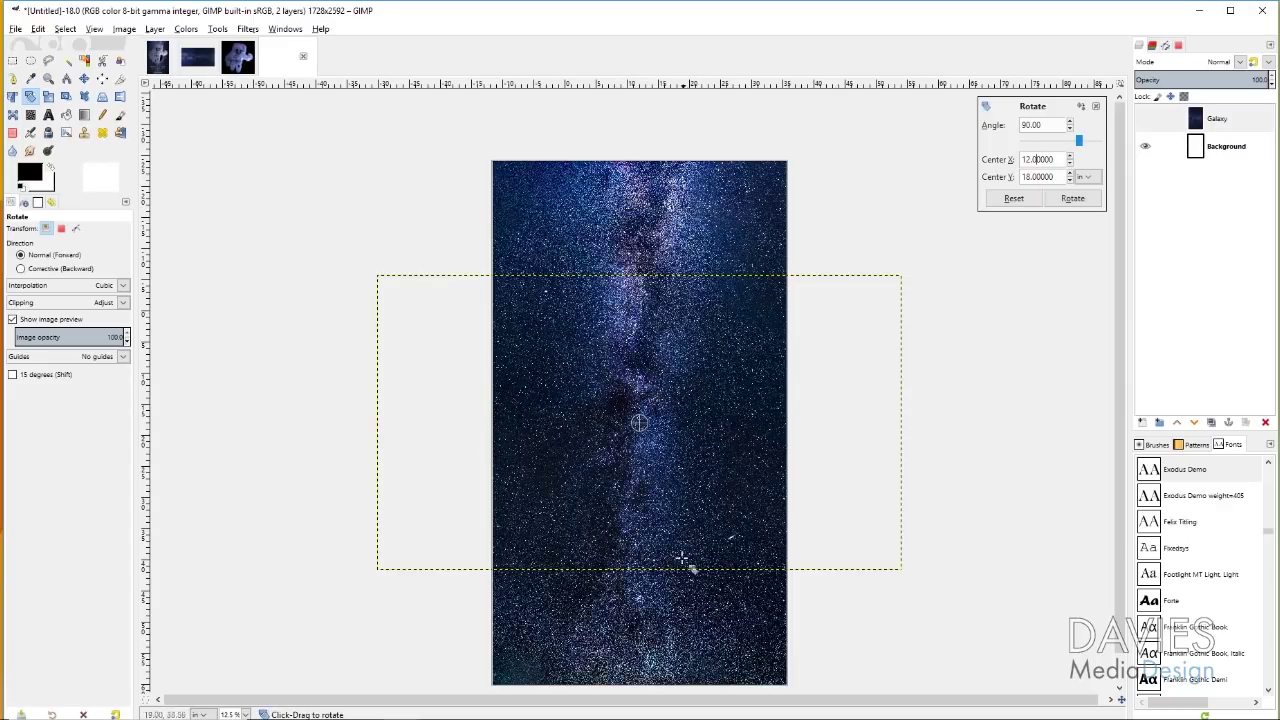
pyautogui.click(1072, 198)
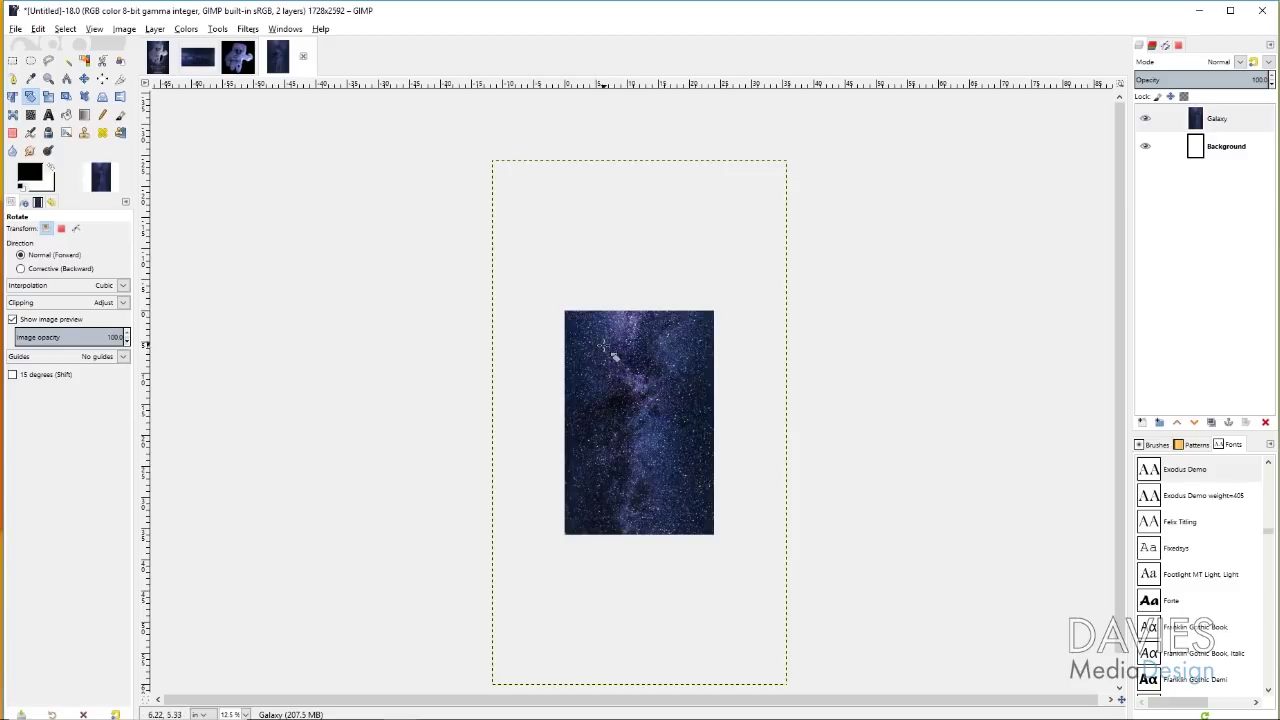
# - Set the Galaxy layer's scale to 25 inches wide with the chain linked, giving 44.444 inches tall
pyautogui.click(48, 96)
pyautogui.click(608, 362)
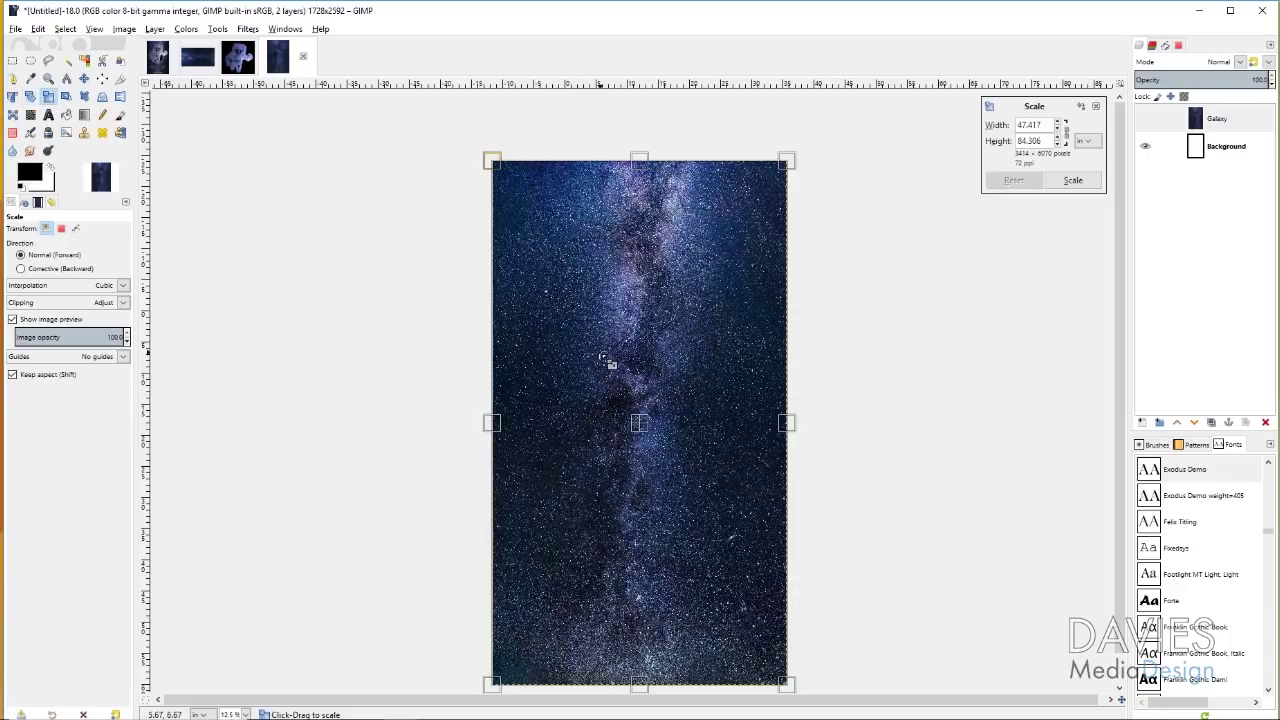
pyautogui.click(1066, 138)
pyautogui.click(1066, 136)
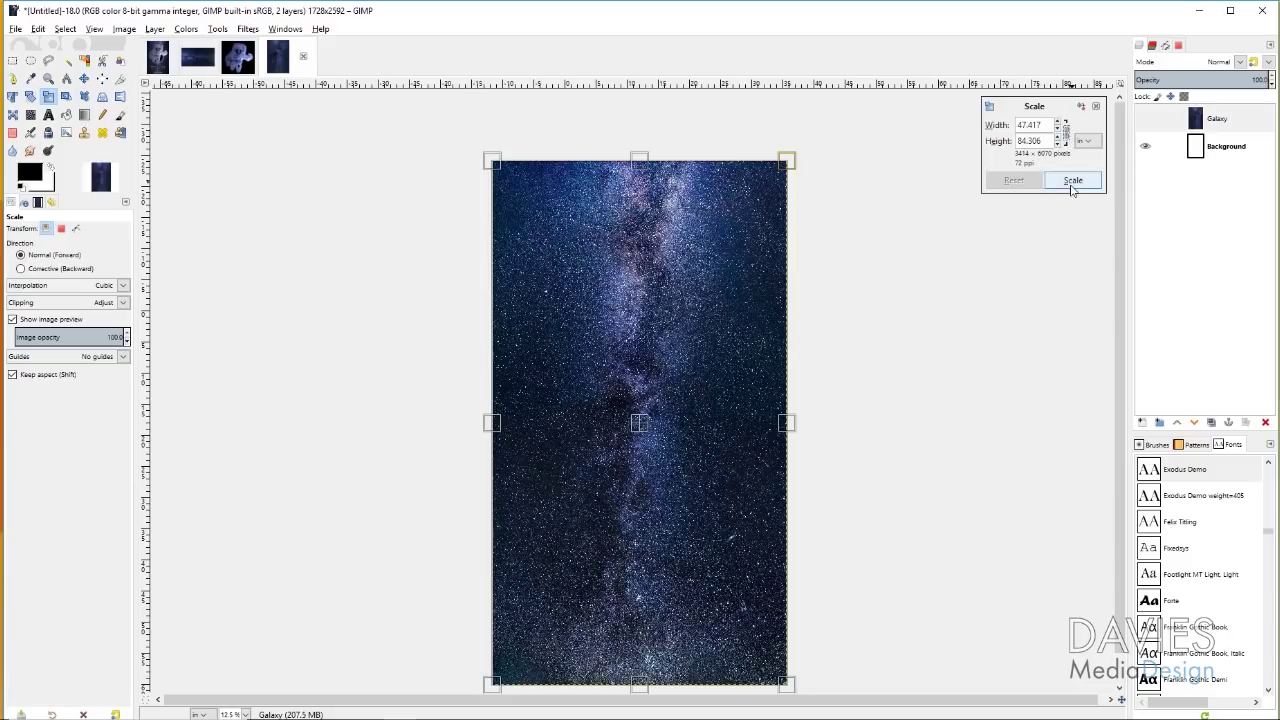
pyautogui.click(1088, 141)
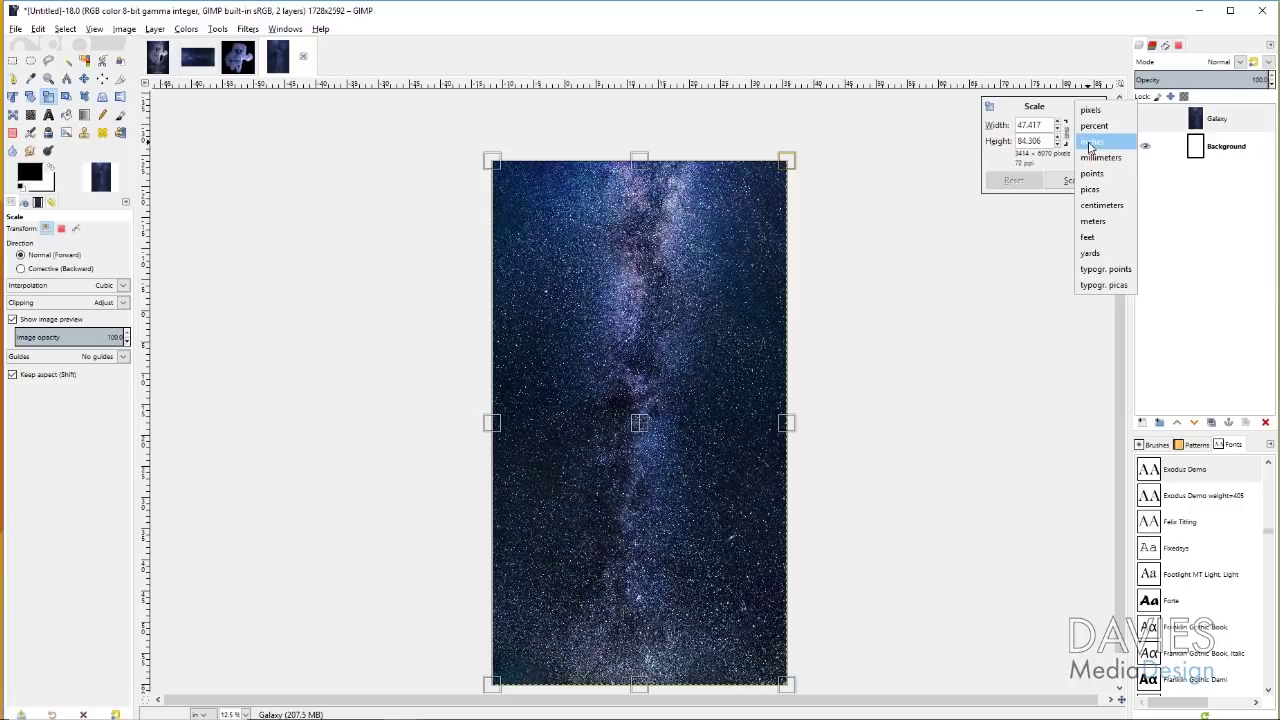
pyautogui.click(1096, 145)
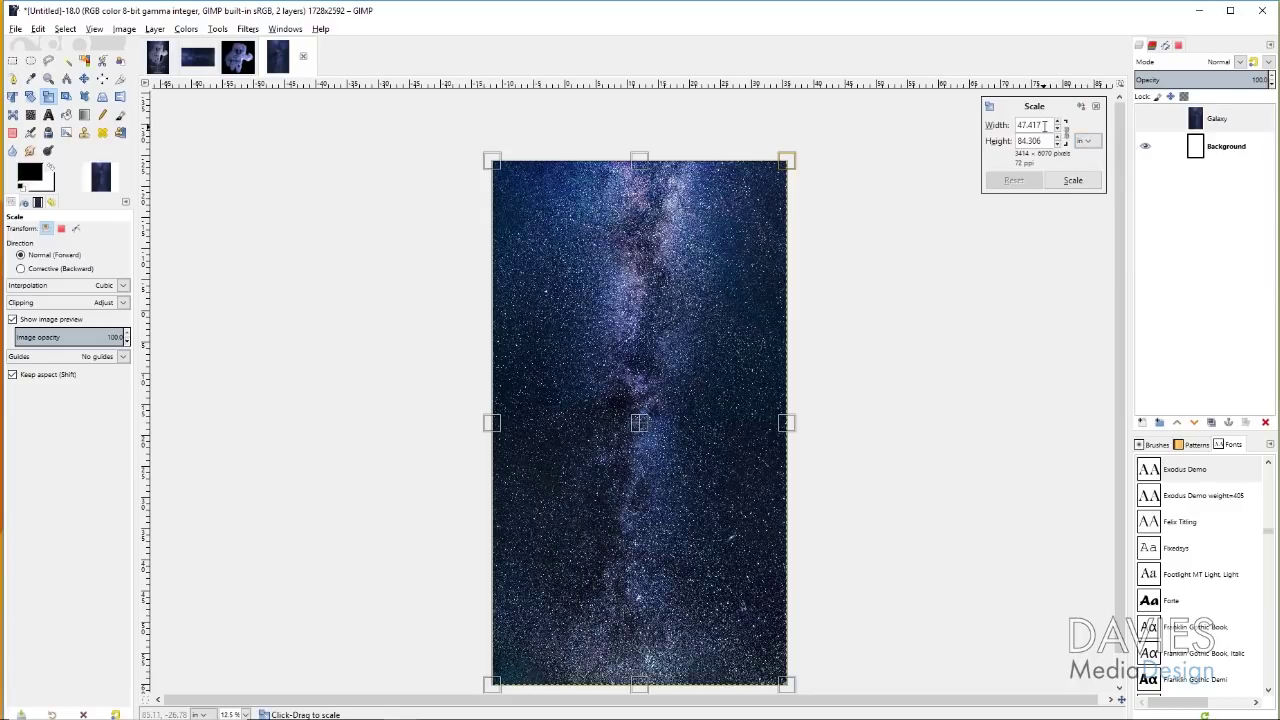
pyautogui.moveTo(1040, 125); pyautogui.dragTo(984, 130)
pyautogui.write('25')
pyautogui.click(1043, 140)
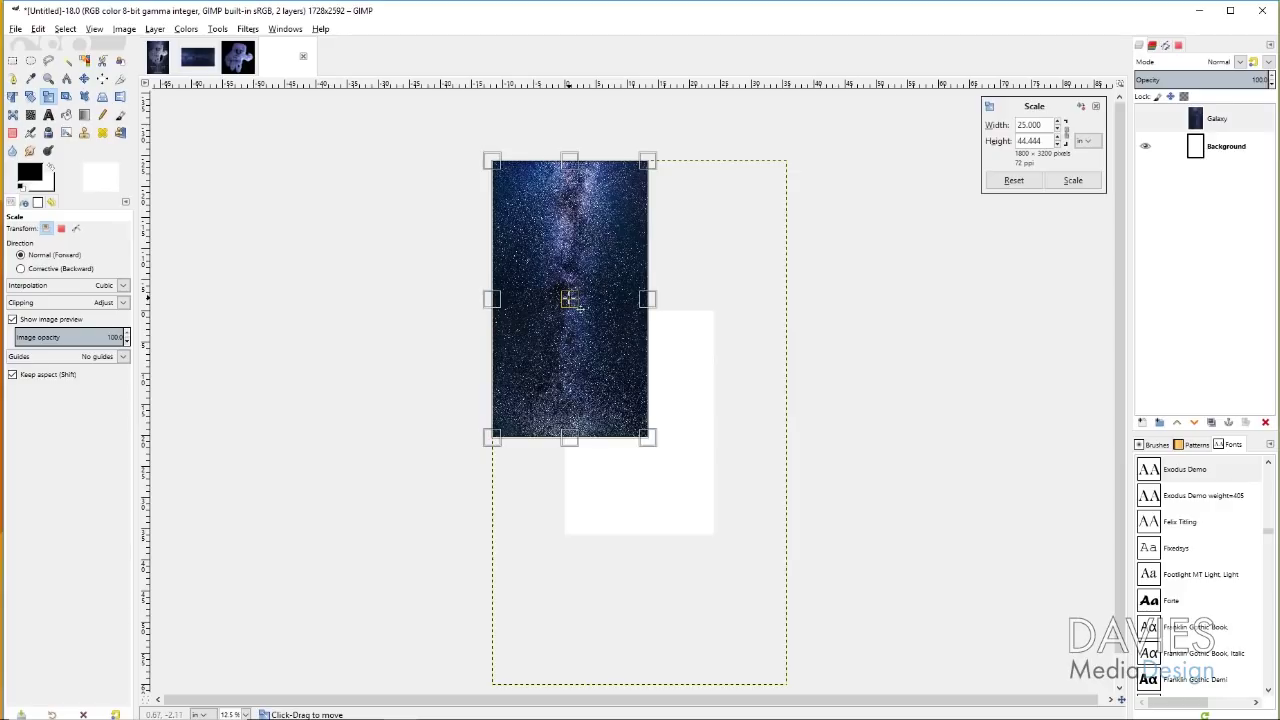
# - Drag the scaled Galaxy preview down and right over the canvas and apply the scale
pyautogui.moveTo(567, 297); pyautogui.dragTo(599, 340)
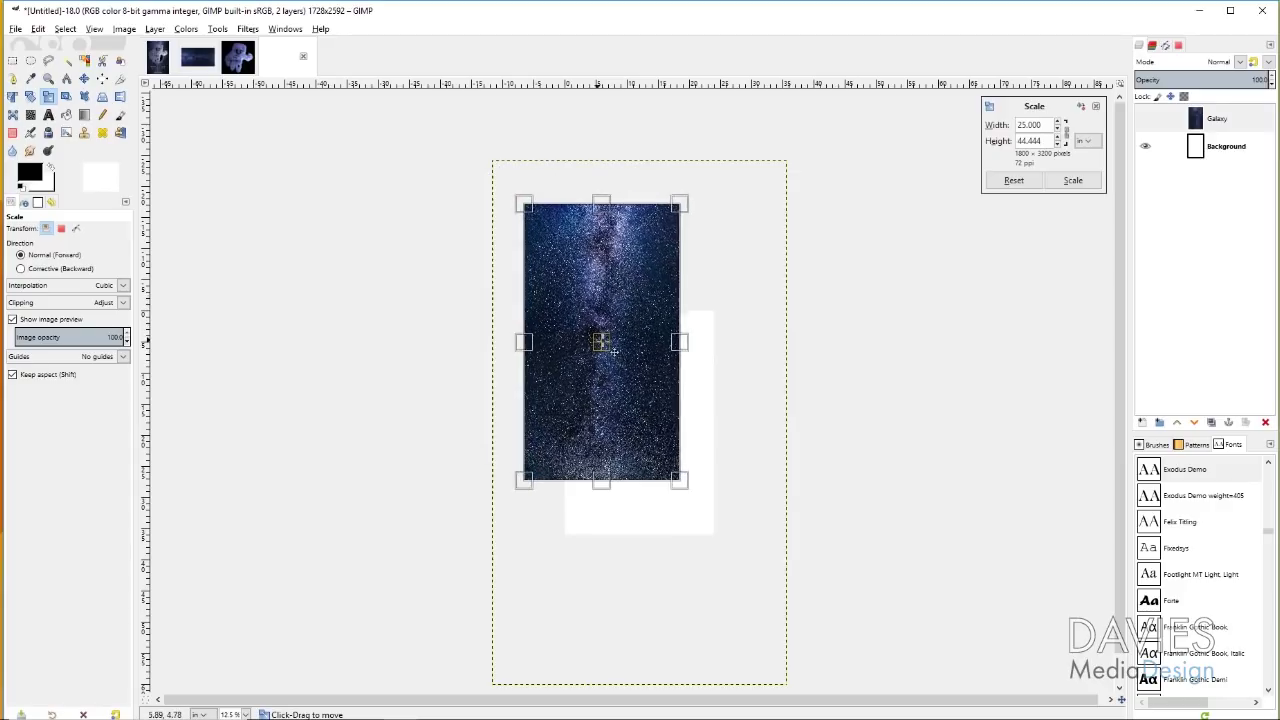
pyautogui.moveTo(612, 351); pyautogui.dragTo(654, 438)
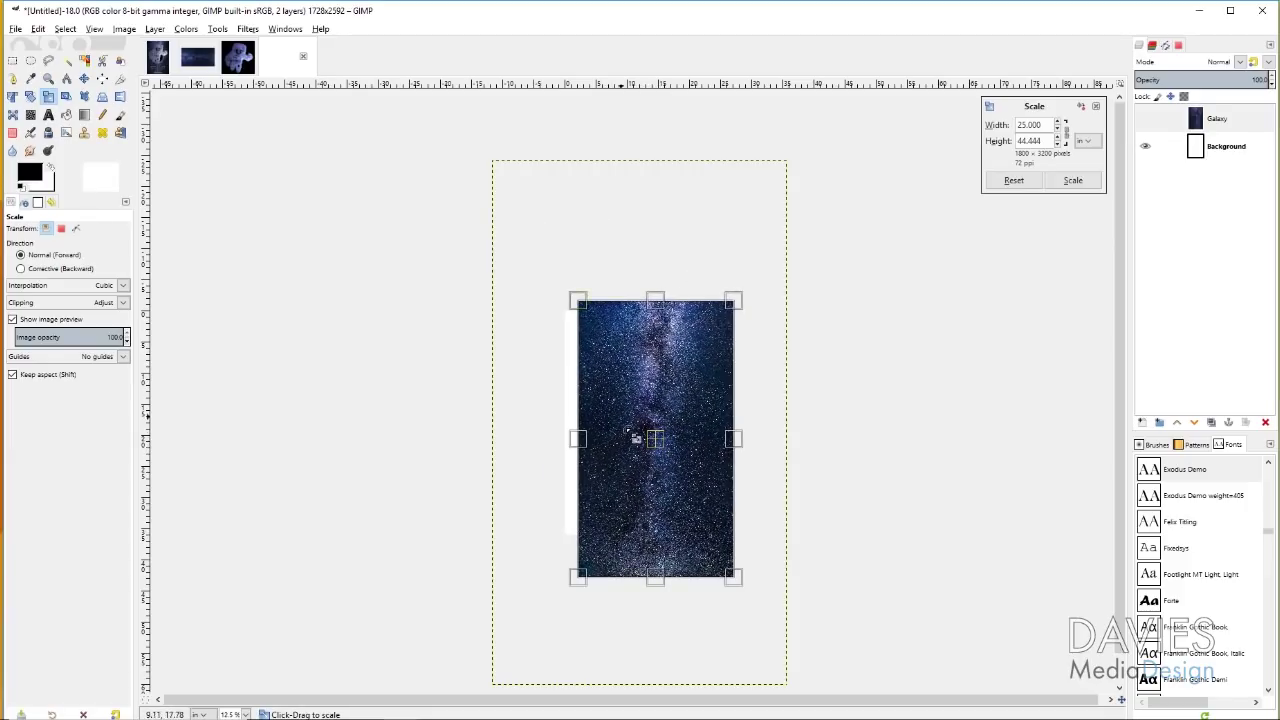
pyautogui.click(1073, 180)
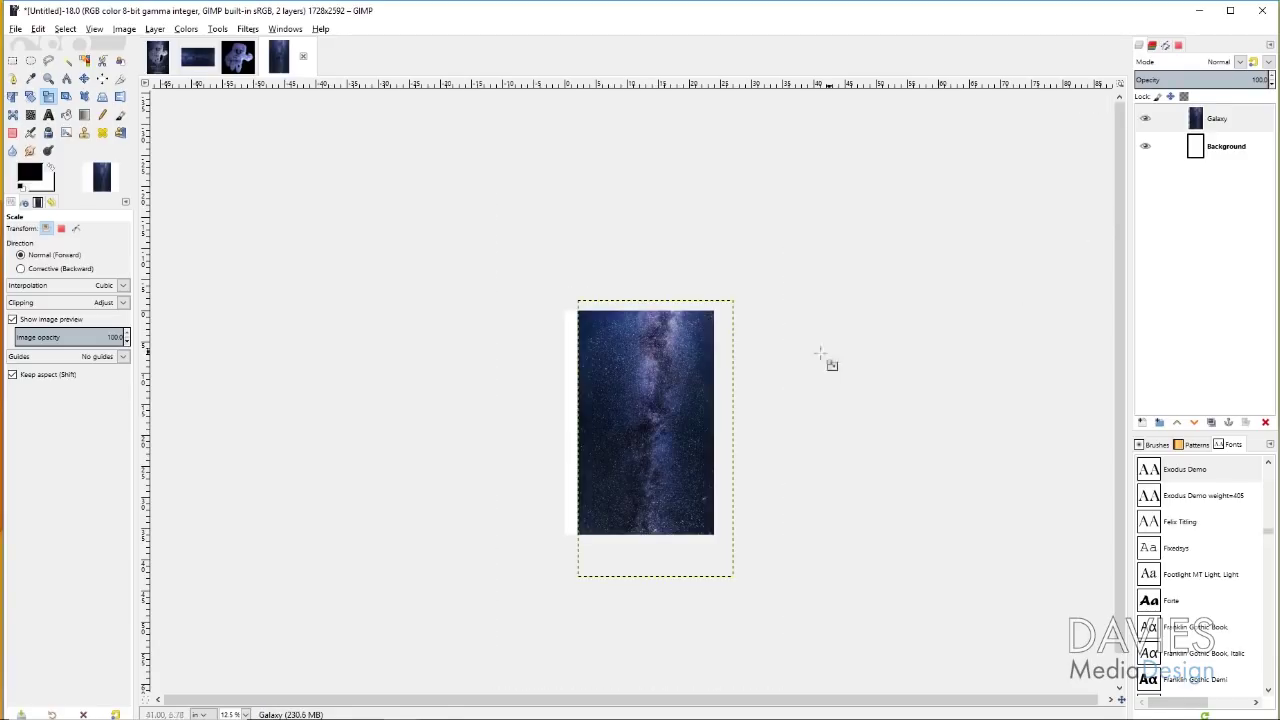
# - Align the Galaxy layer to the image's horizontal centre and vertical middle, relative to Image
pyautogui.click(48, 78)
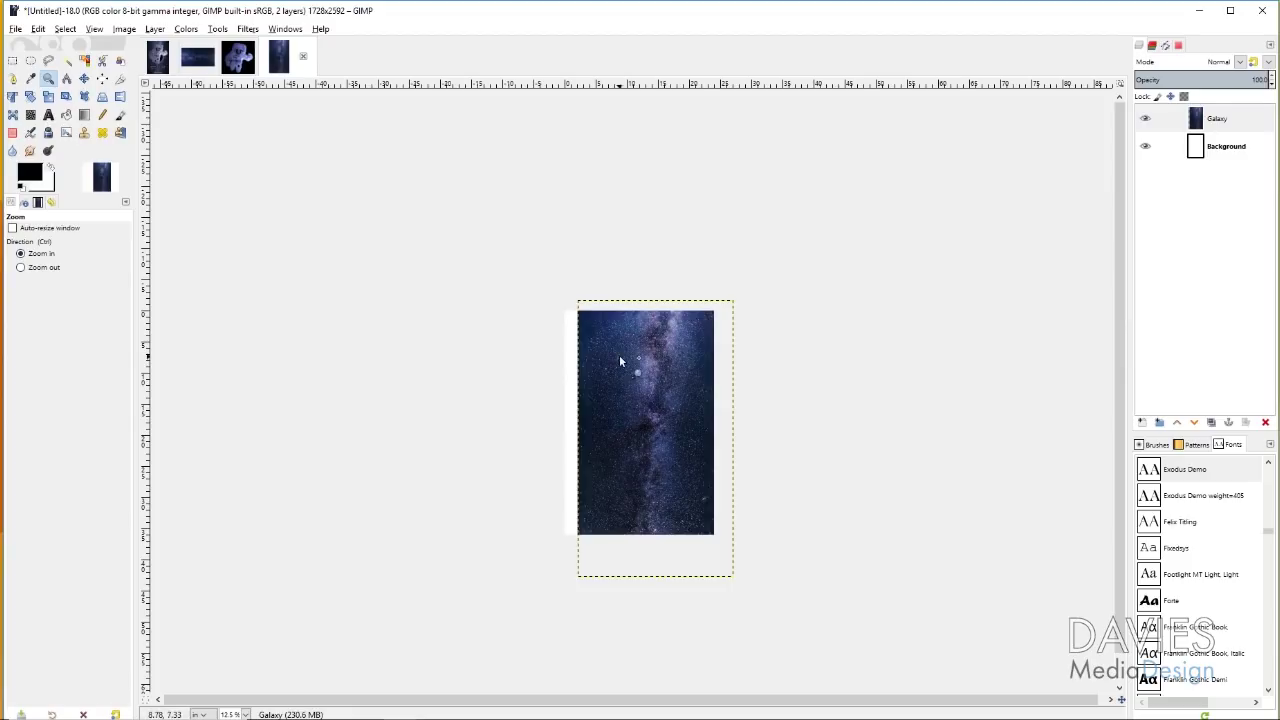
pyautogui.click(651, 484)
pyautogui.click(652, 460)
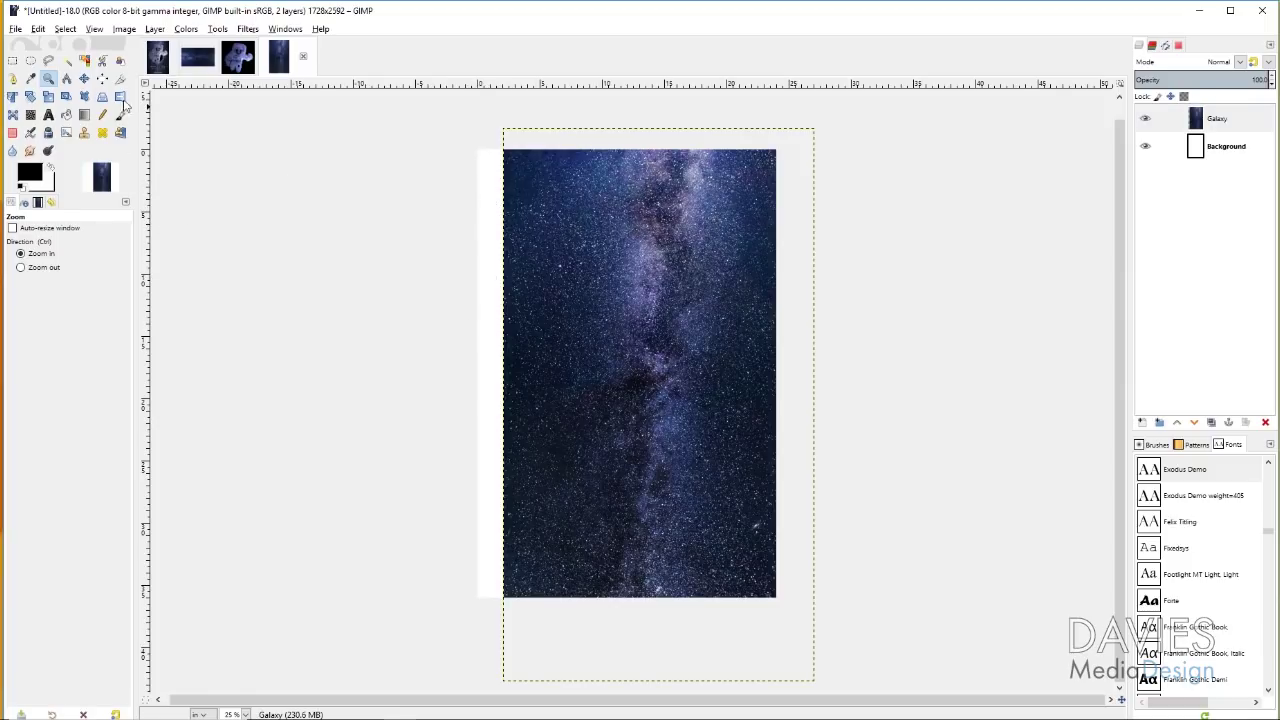
pyautogui.click(102, 78)
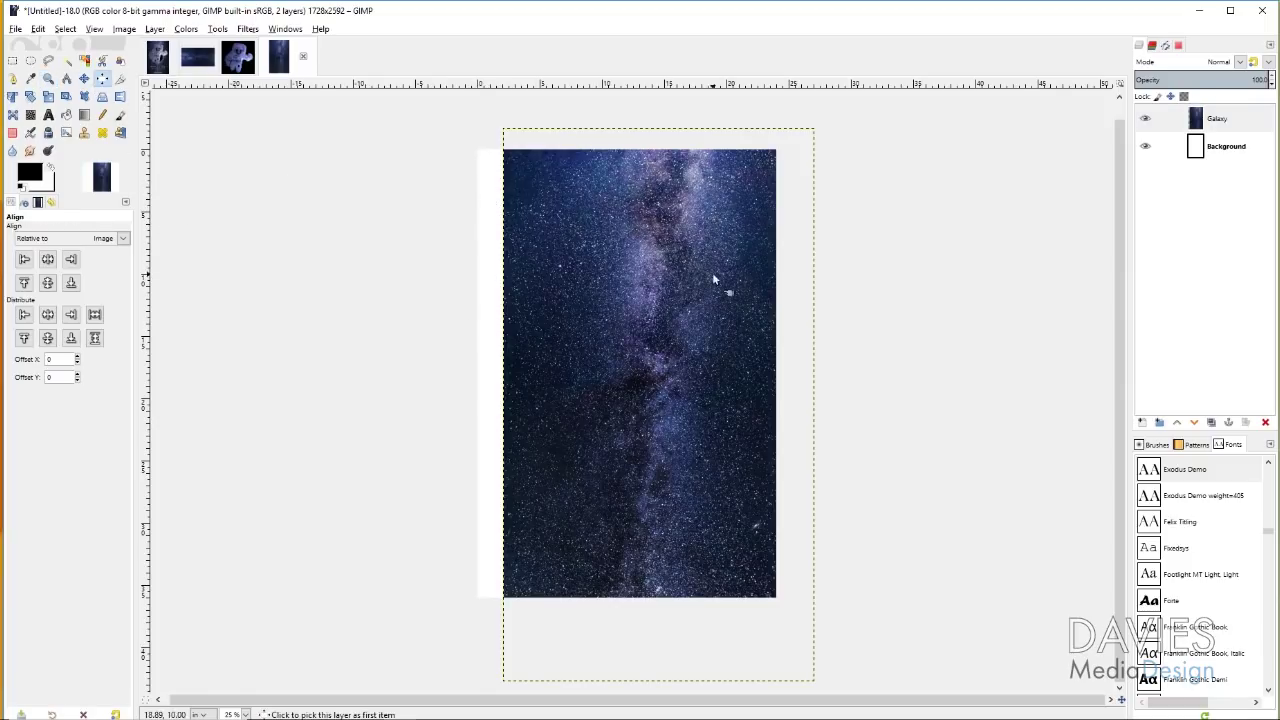
pyautogui.click(637, 262)
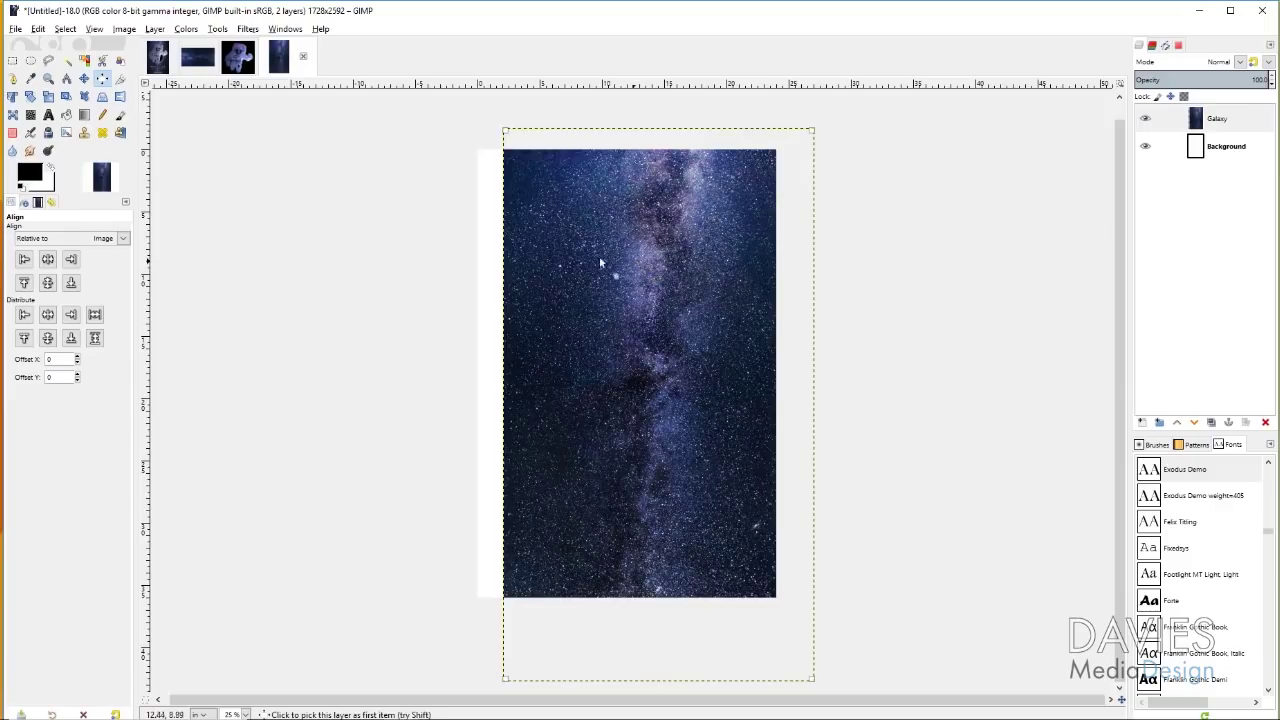
pyautogui.click(100, 239)
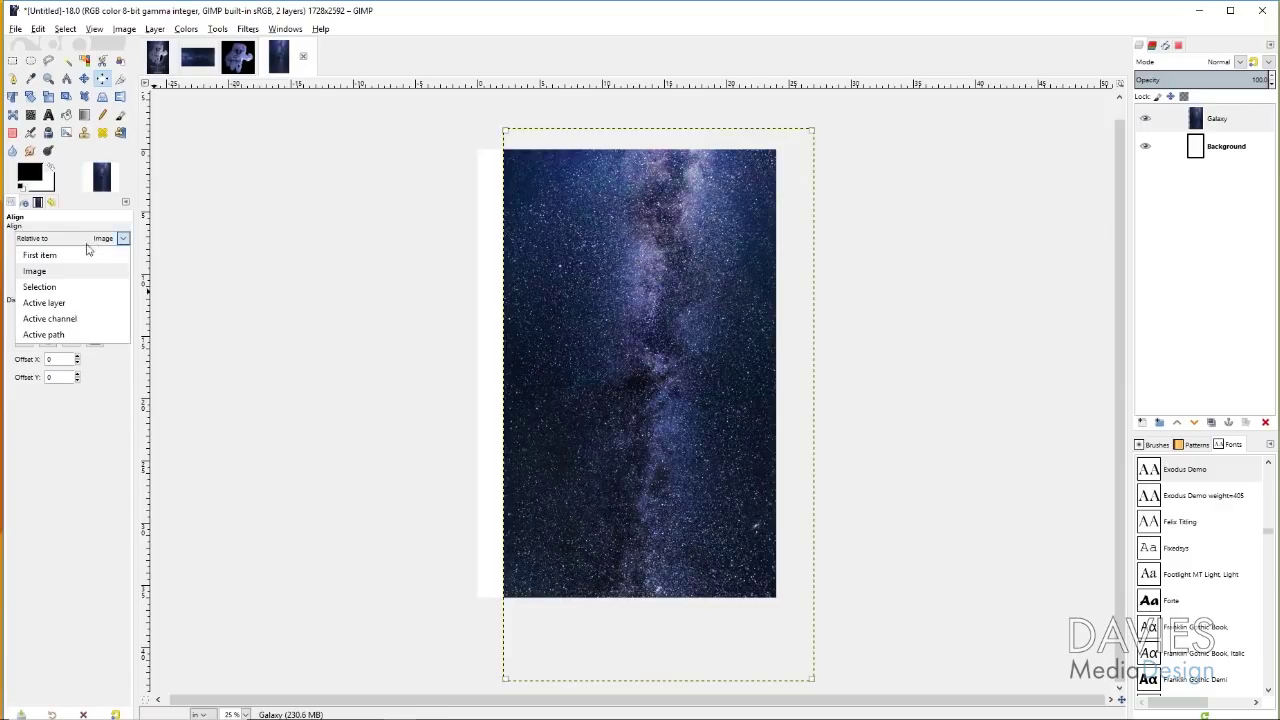
pyautogui.click(38, 271)
pyautogui.click(47, 260)
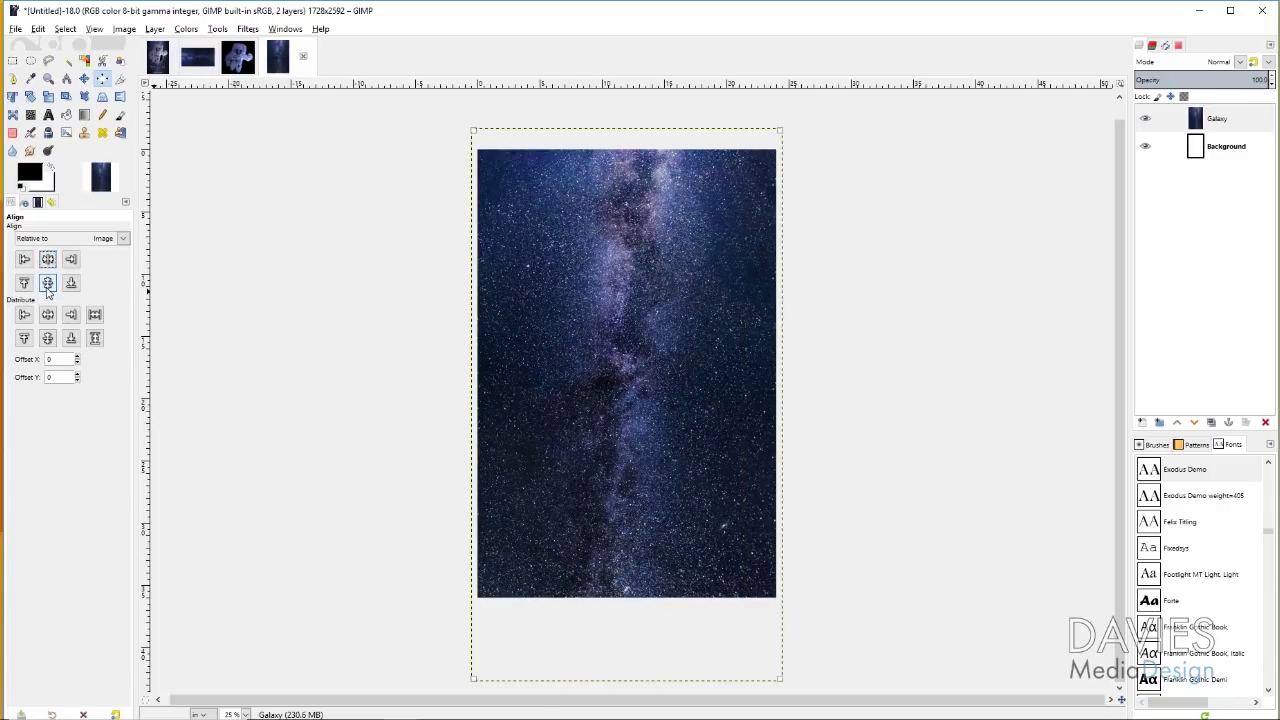
pyautogui.click(47, 285)
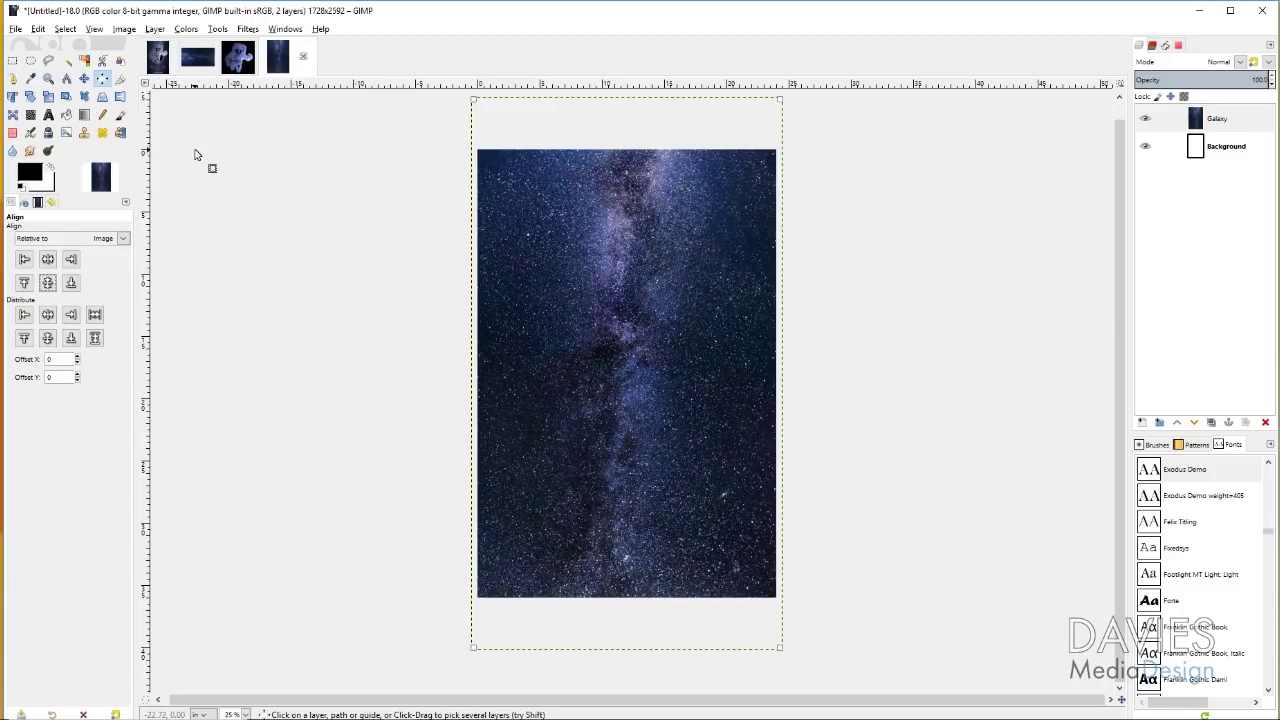
pyautogui.press('m')
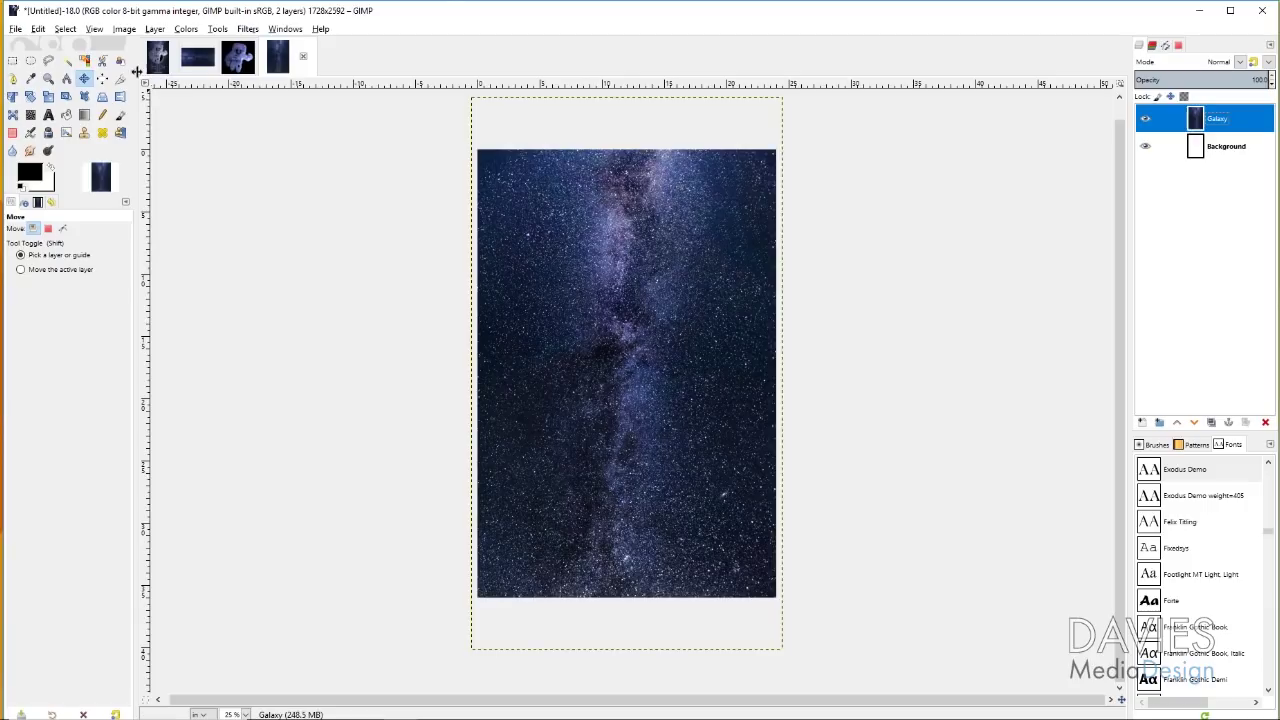
pyautogui.hotkey('alt', '1')
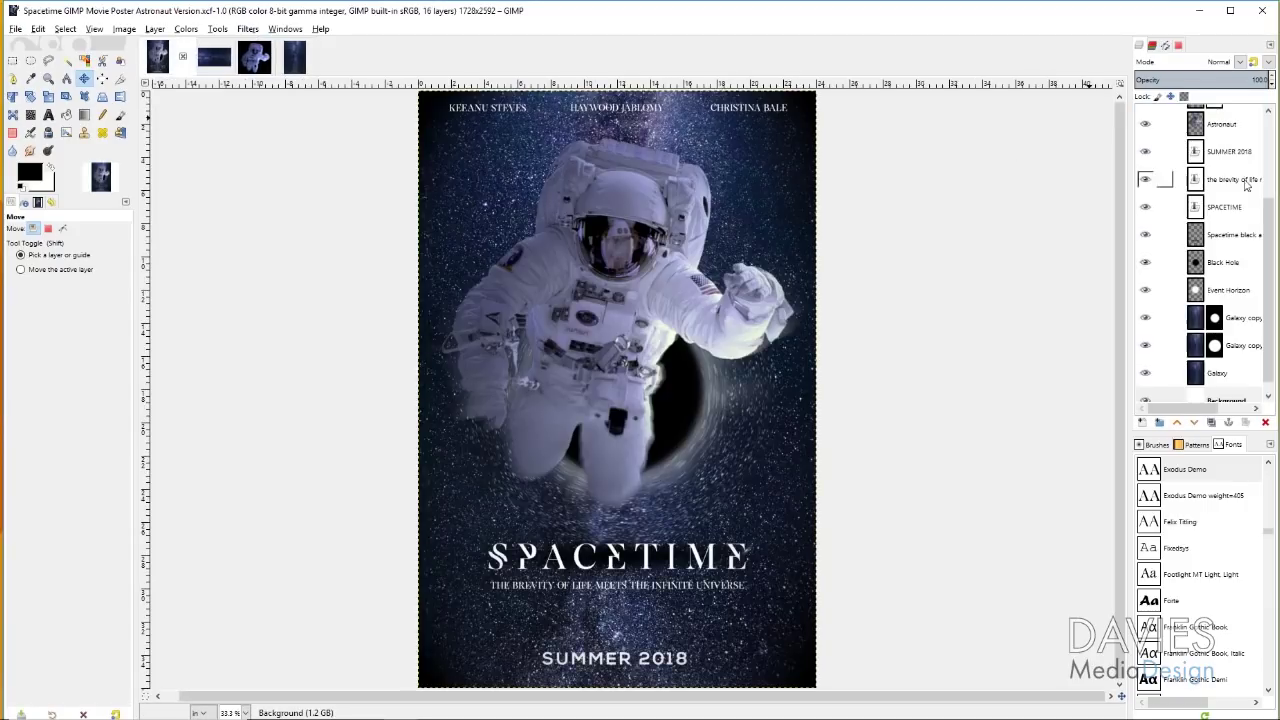
# - Hide the Astronaut copy and Astronaut layers in the Spacetime poster, then return to the untitled image
pyautogui.scroll(3, 1145, 178)
pyautogui.click(1145, 229)
pyautogui.click(1145, 257)
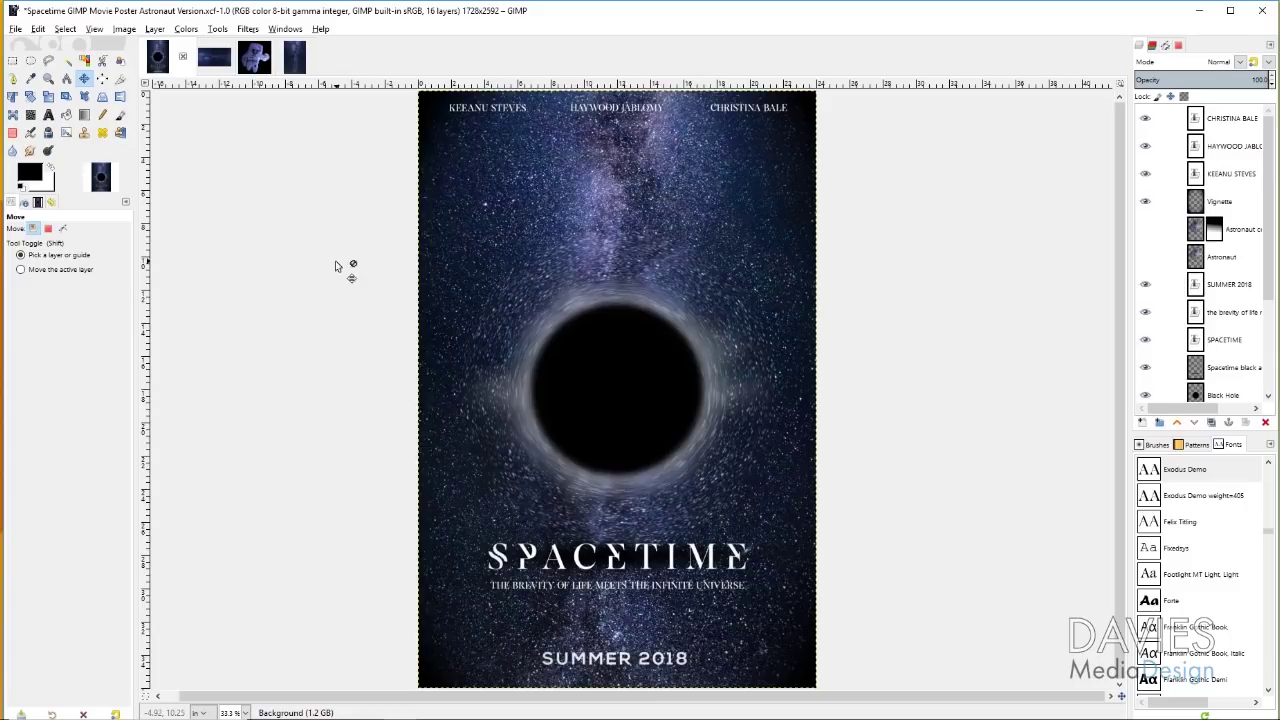
pyautogui.click(293, 65)
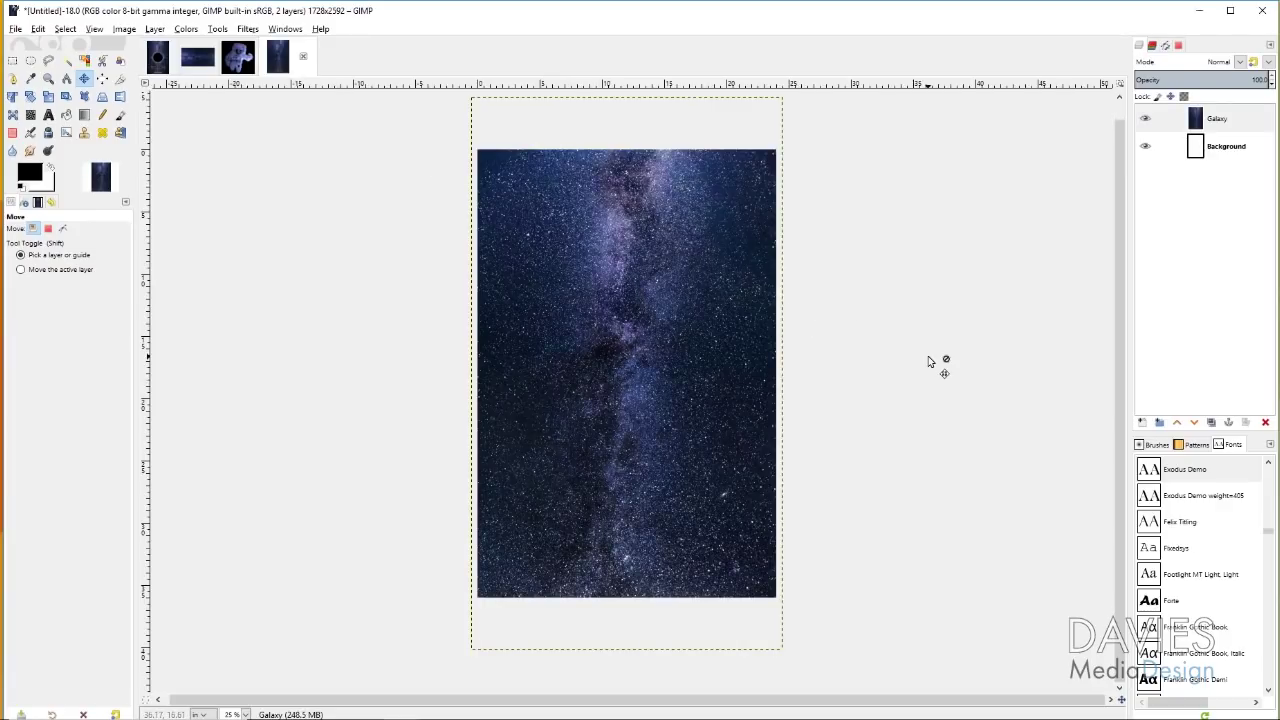
# - Duplicate the Galaxy layer twice
pyautogui.click(1220, 122)
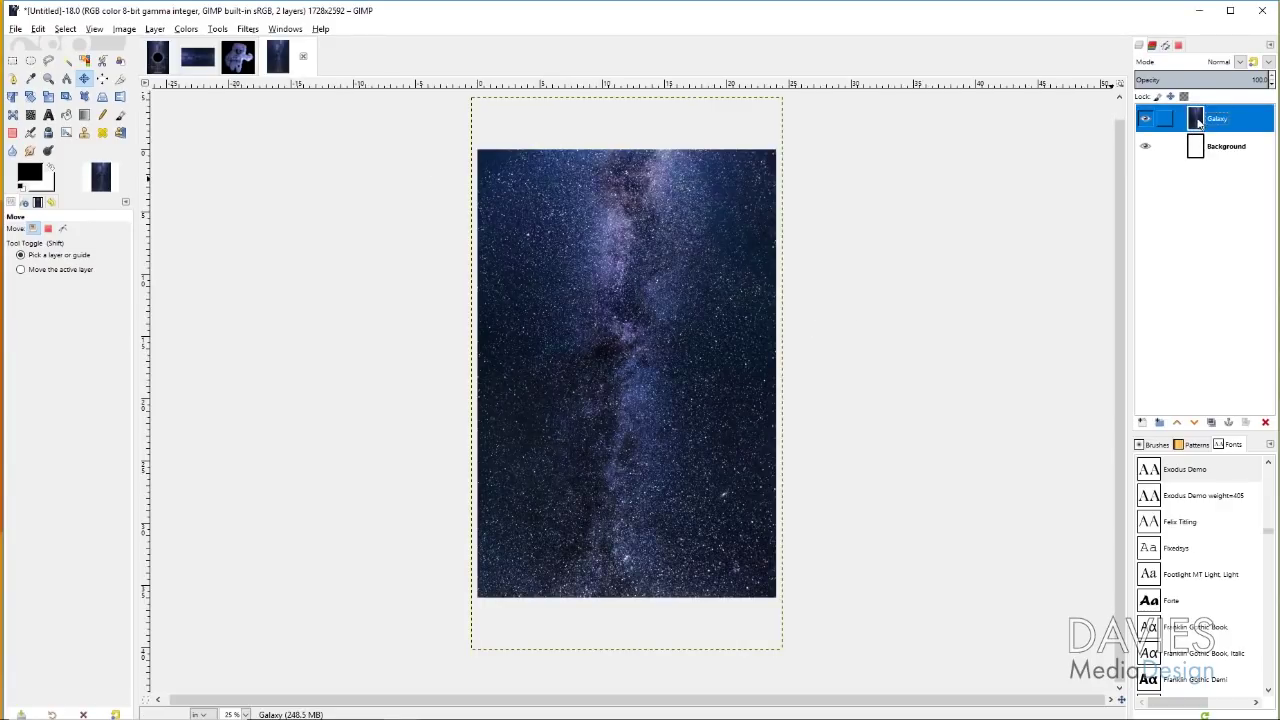
pyautogui.click(1213, 422)
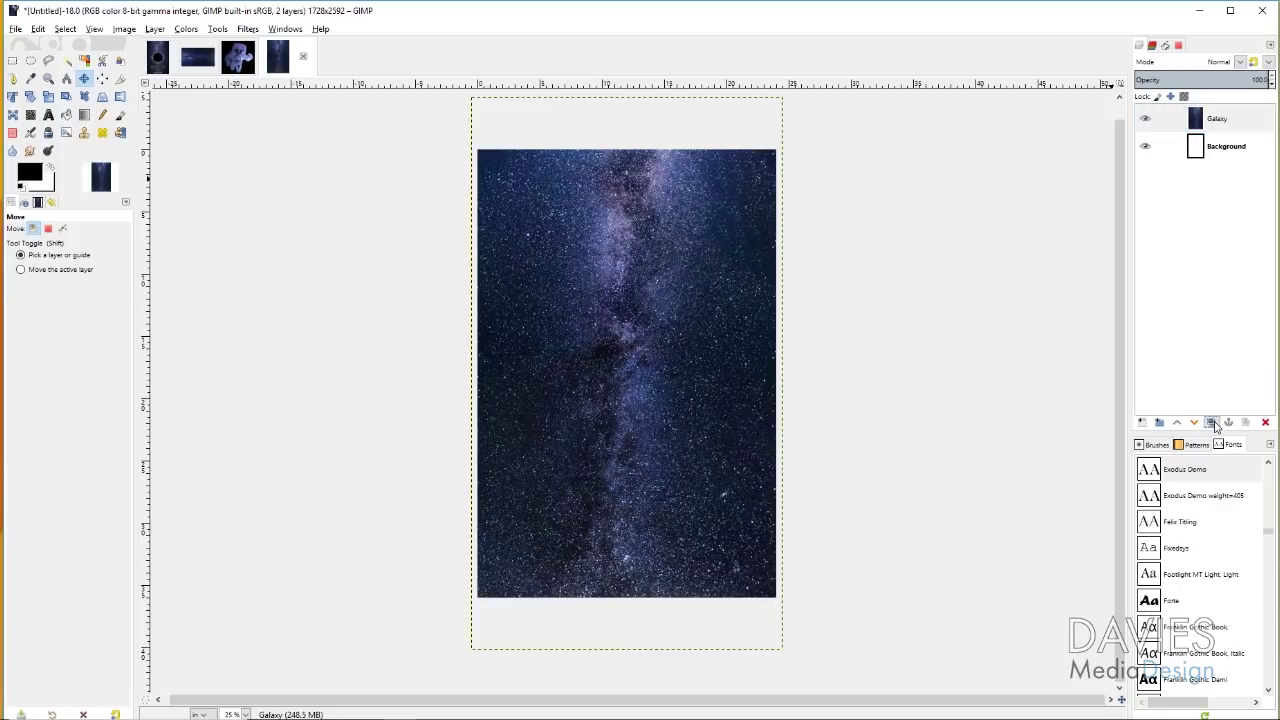
pyautogui.click(1213, 422)
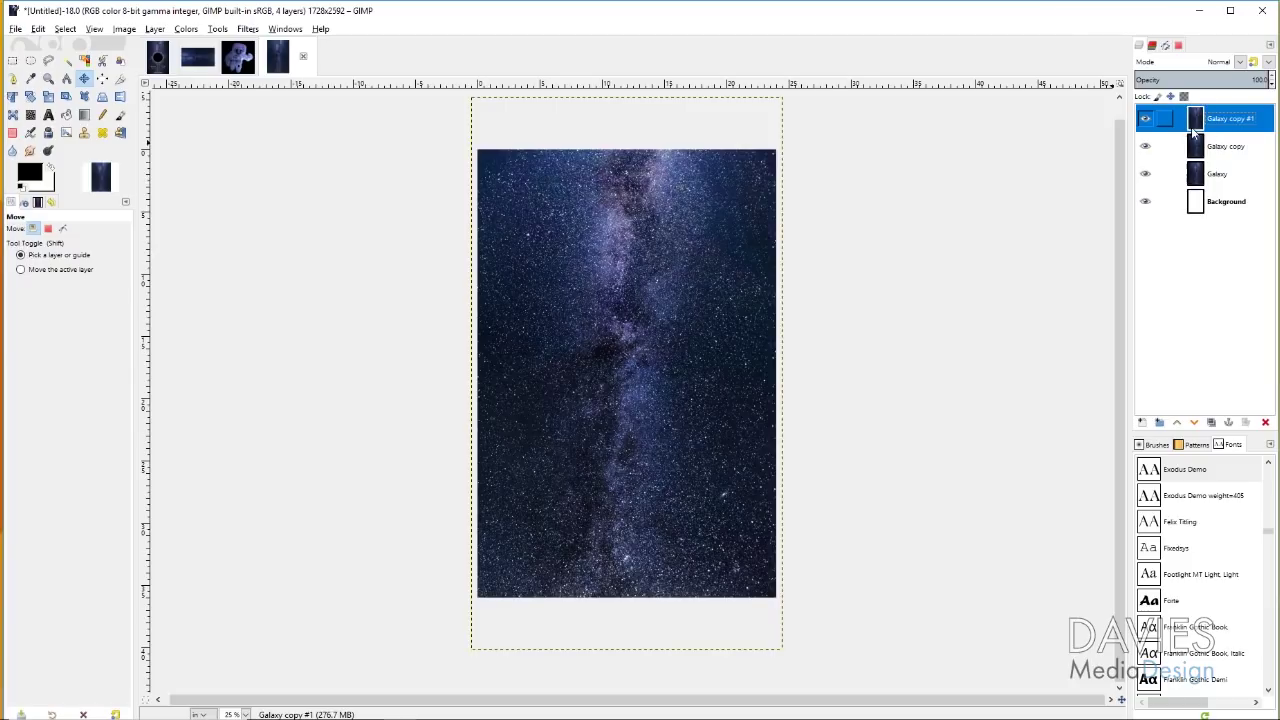
# - Apply a Circular Motion Blur at angle 5 to Galaxy copy #1, then hide that layer
pyautogui.click(248, 29)
pyautogui.moveTo(285, 106)
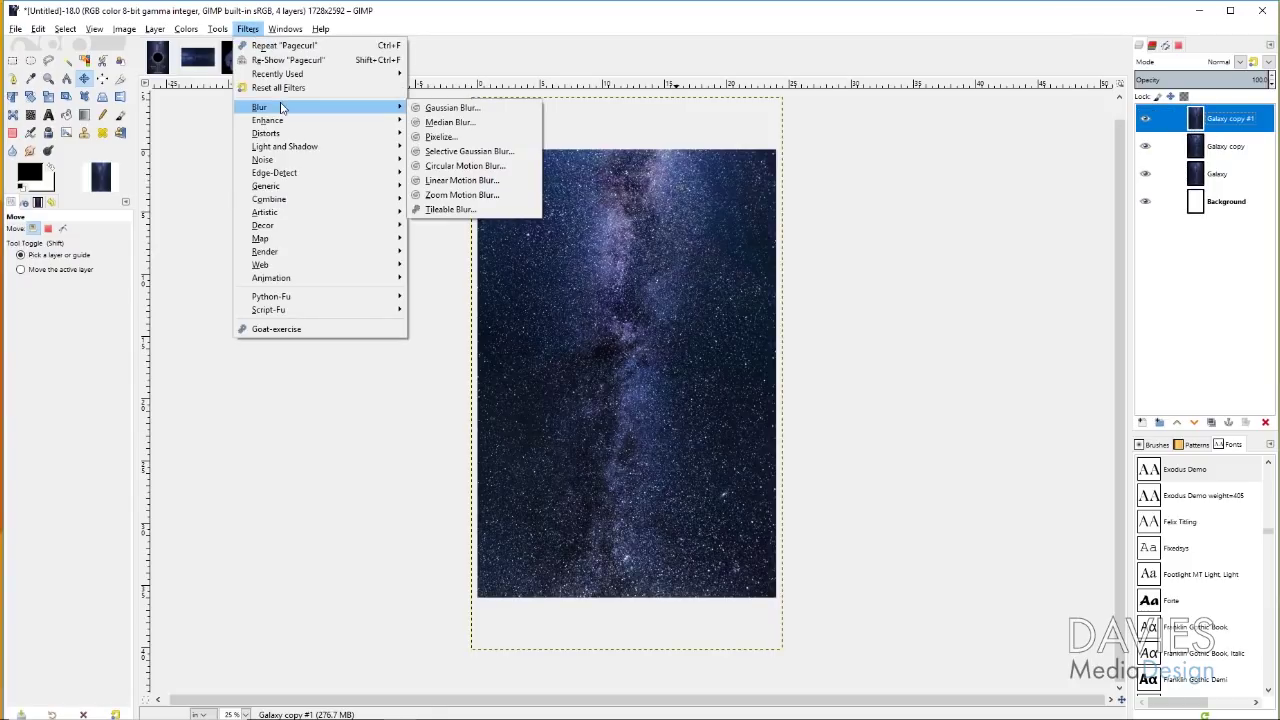
pyautogui.click(466, 166)
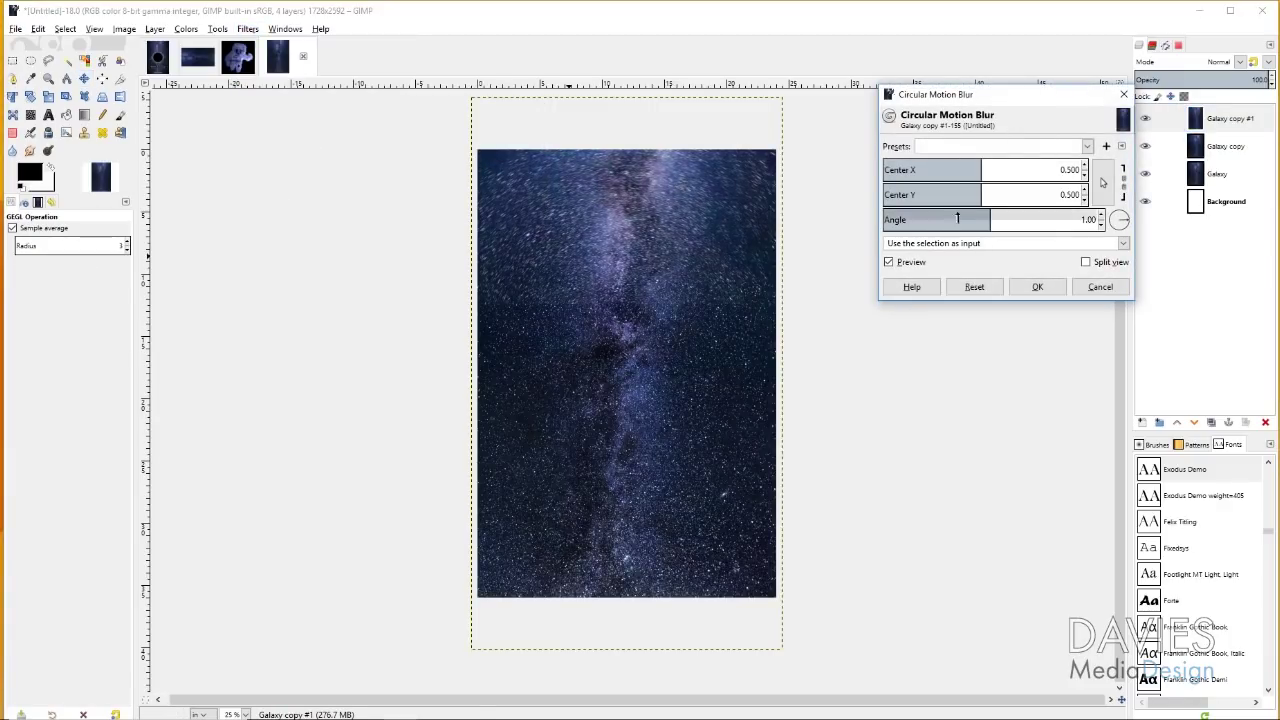
pyautogui.click(990, 216)
pyautogui.moveTo(995, 218); pyautogui.dragTo(993, 216)
pyautogui.click(1088, 218)
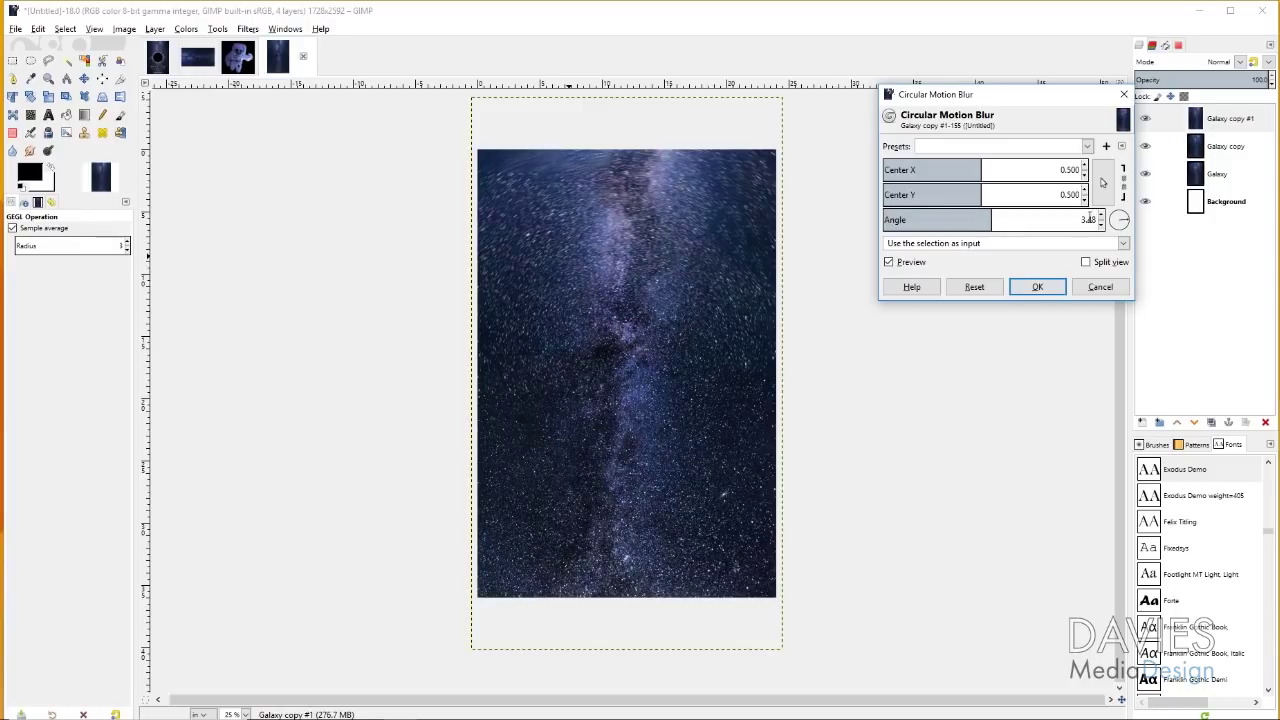
pyautogui.tripleClick(1085, 218)
pyautogui.write('5')
pyautogui.press('Return')
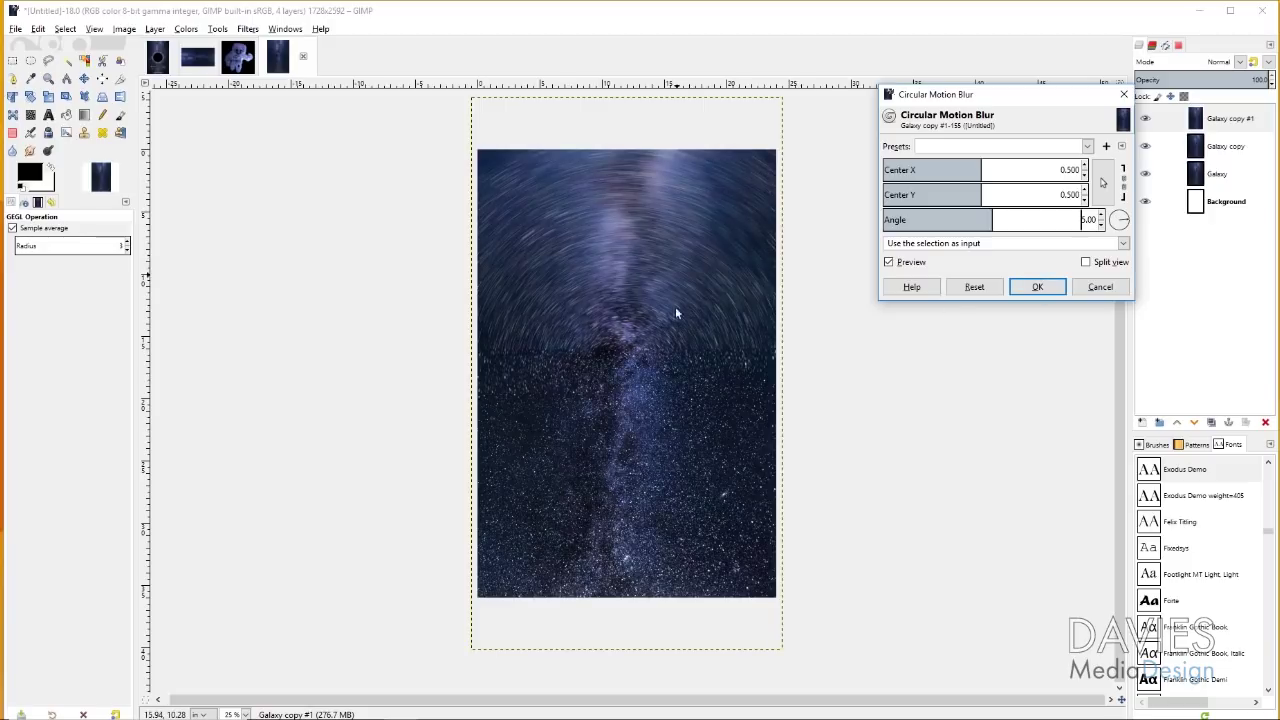
pyautogui.click(1038, 288)
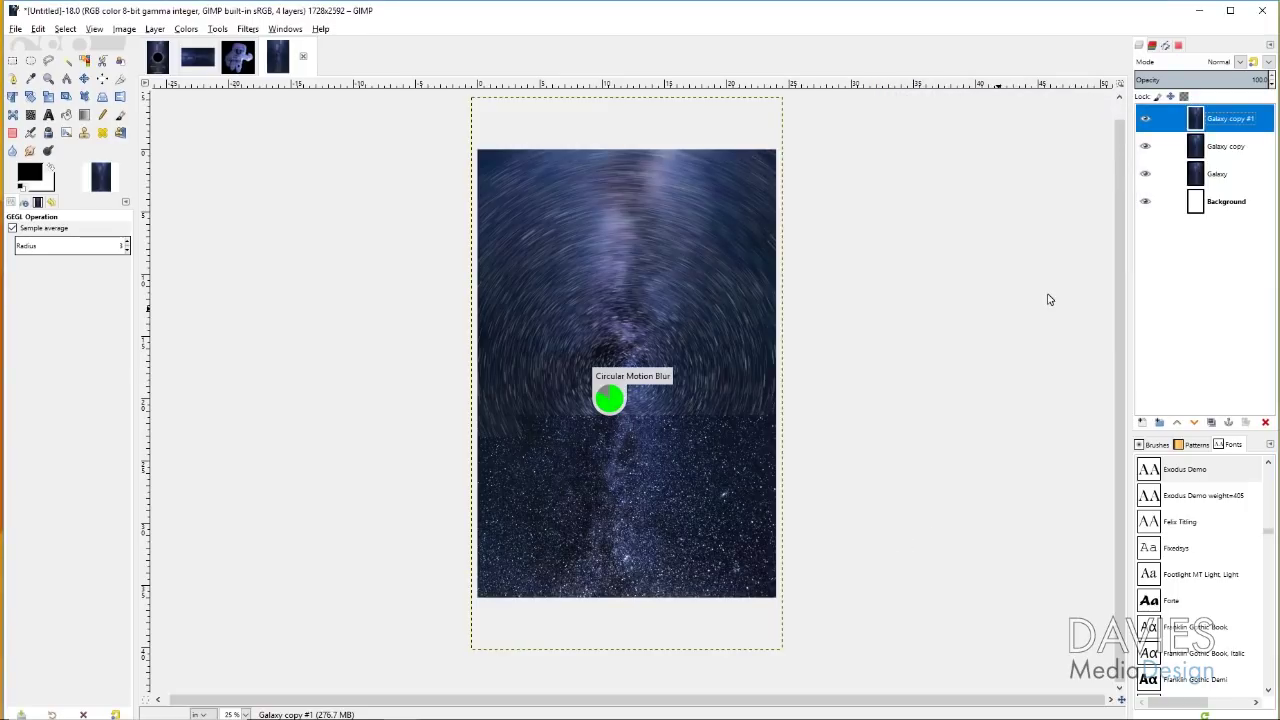
pyautogui.click(1144, 119)
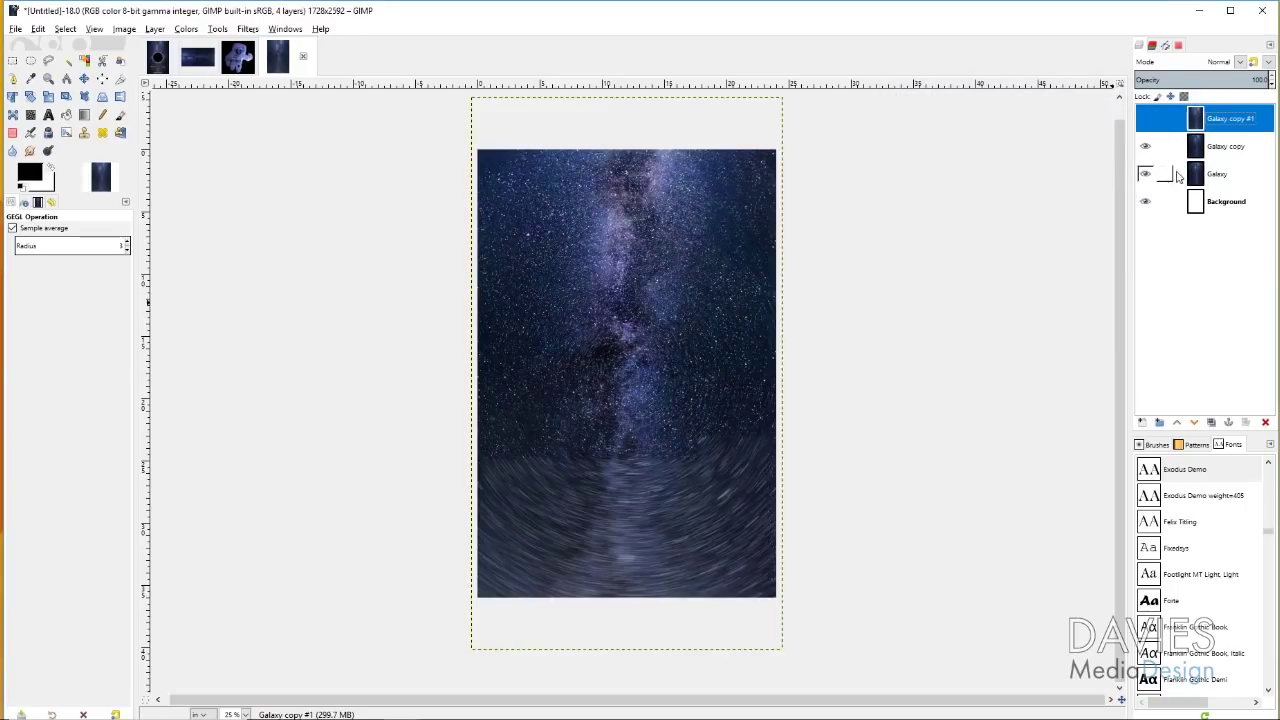
pyautogui.click(1200, 152)
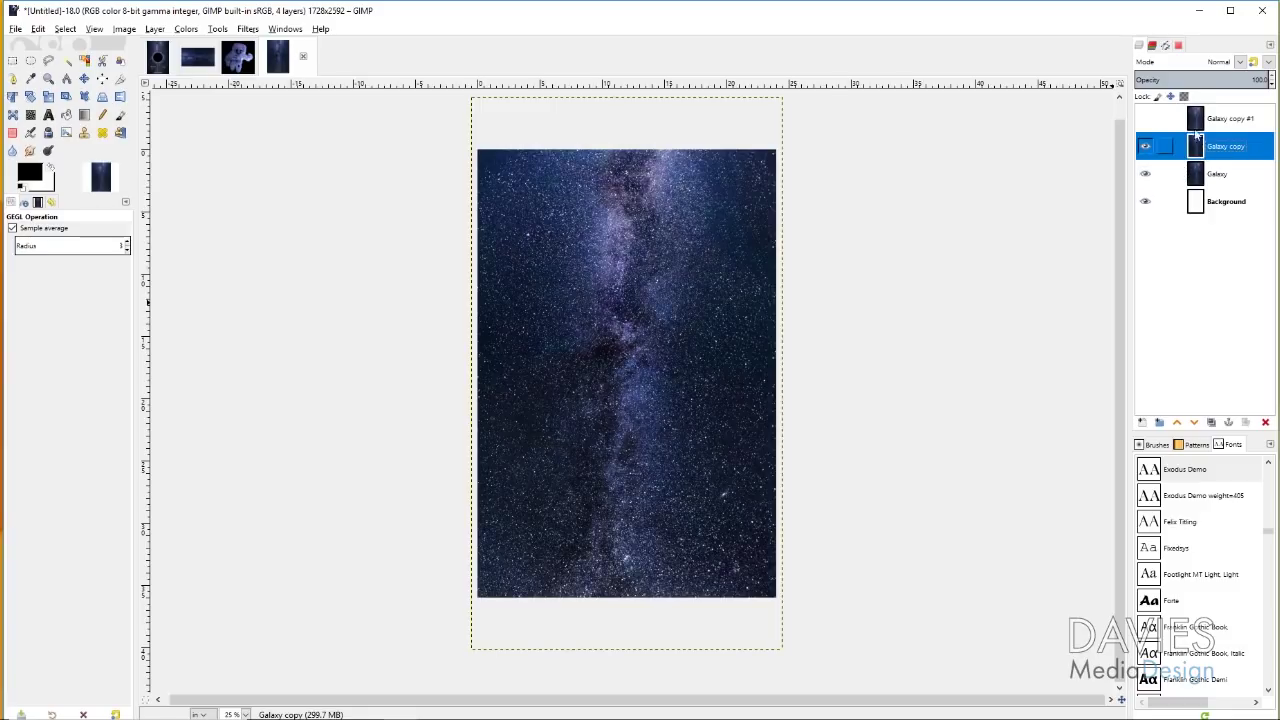
# - Blur Galaxy copy with a Circular Motion Blur at angle 1.00 and make Galaxy copy #1 visible again
pyautogui.click(249, 29)
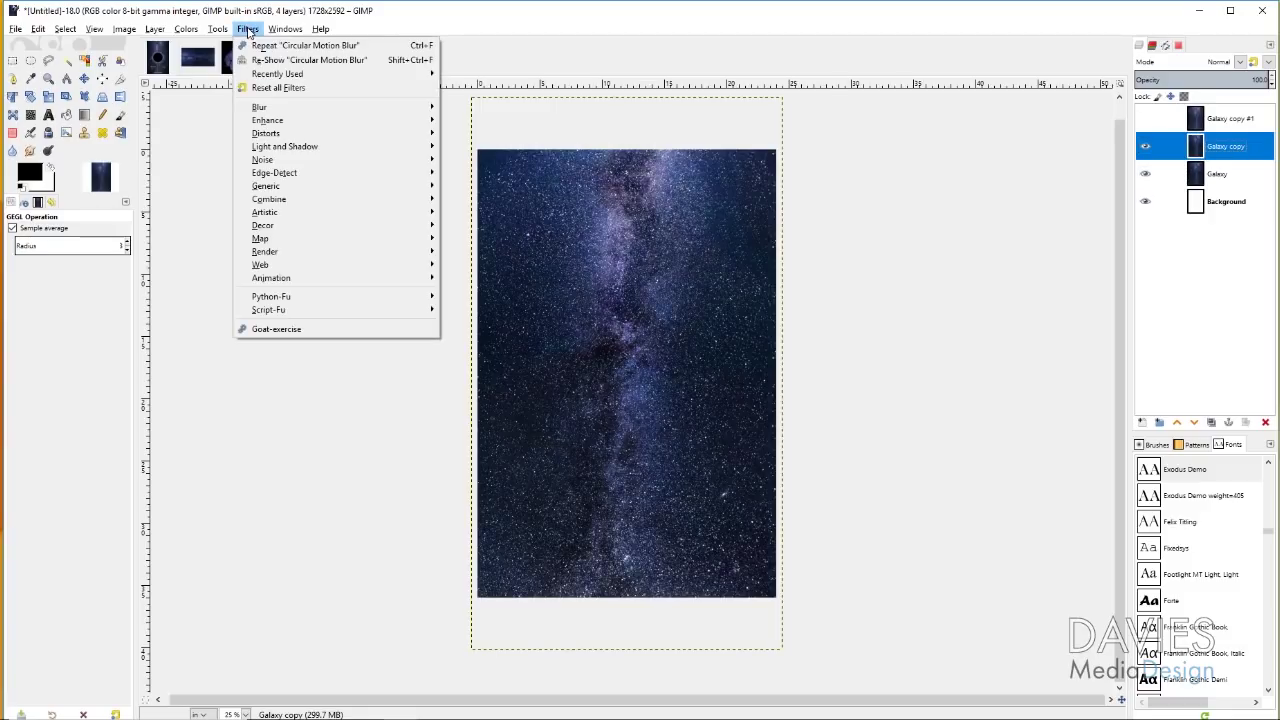
pyautogui.moveTo(285, 110)
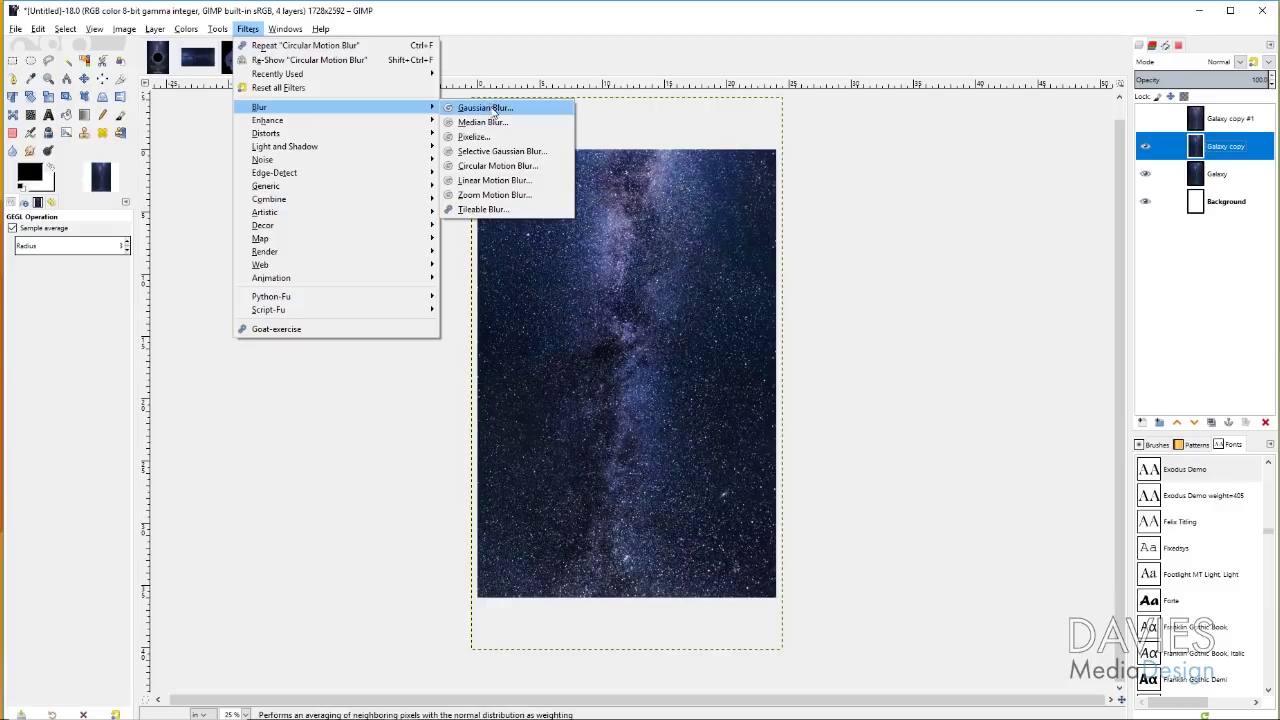
pyautogui.click(503, 167)
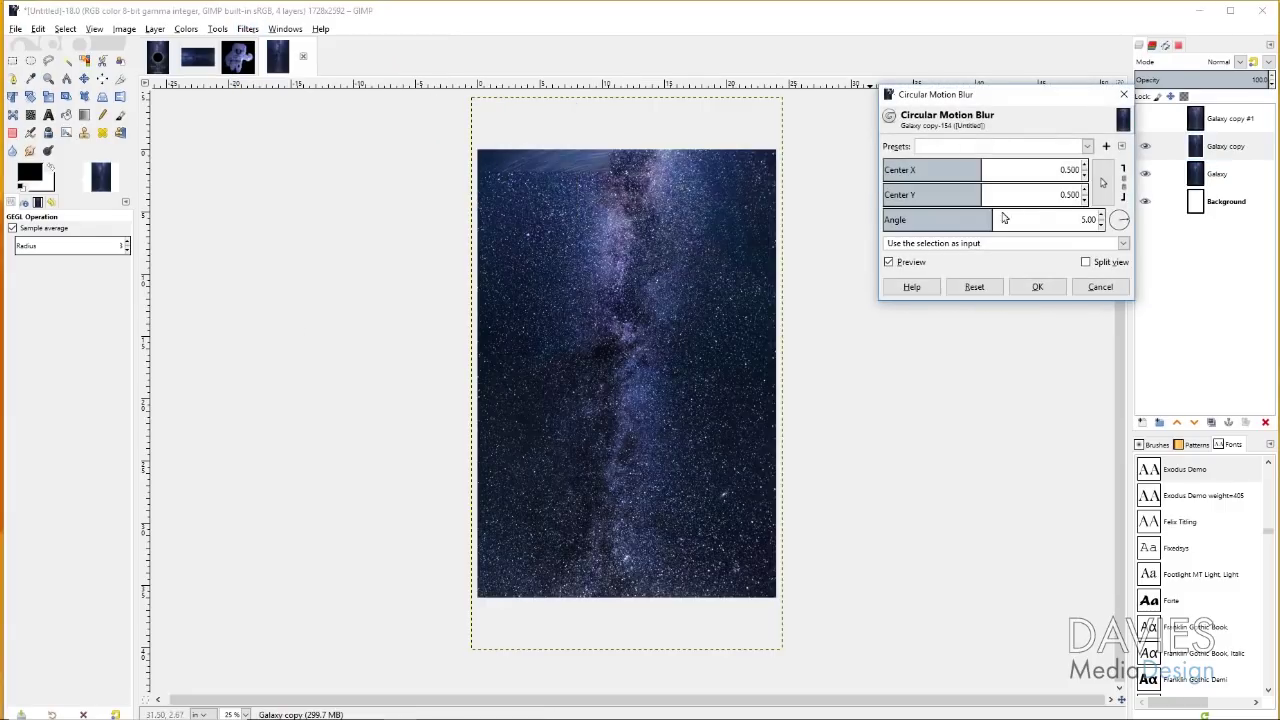
pyautogui.doubleClick(1088, 219)
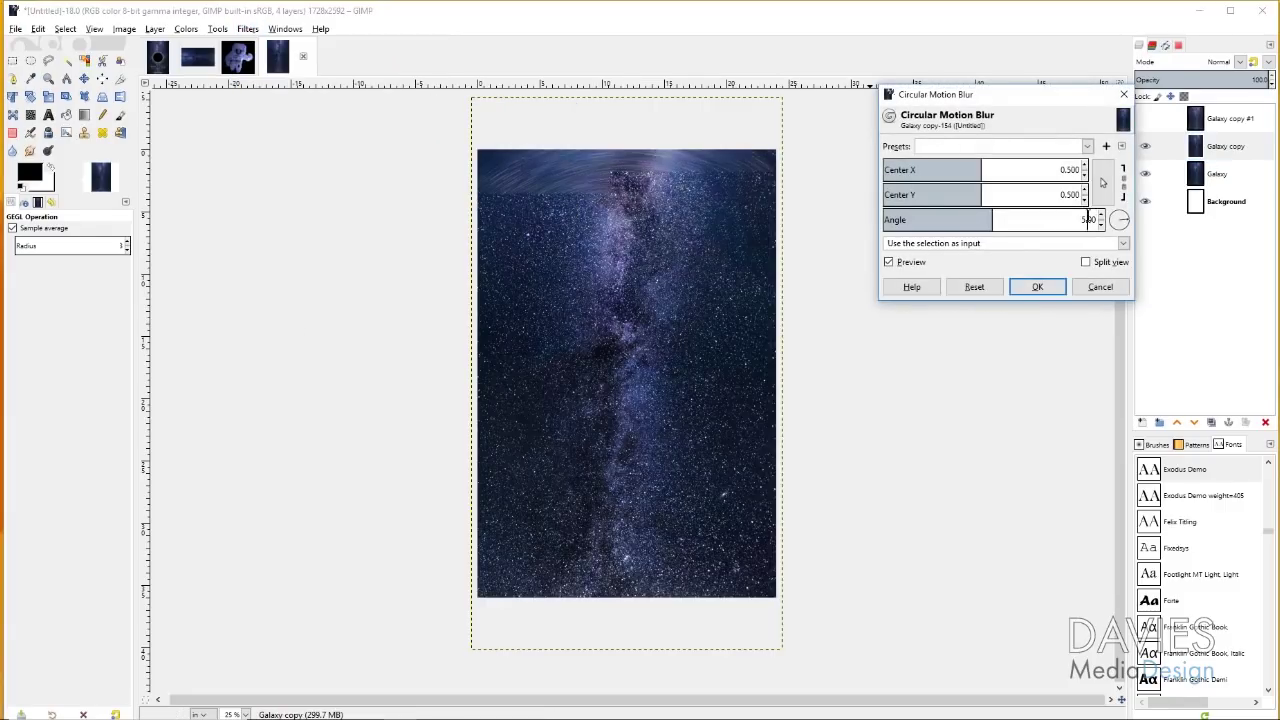
pyautogui.write('1.00')
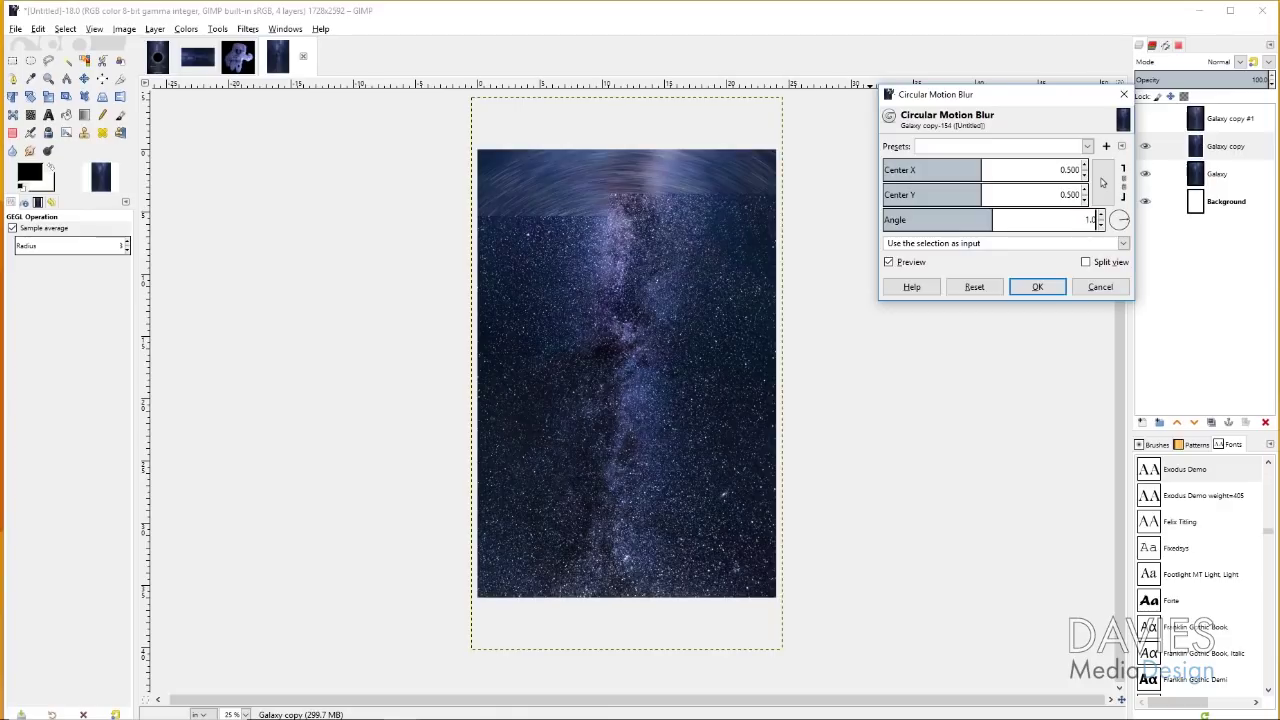
pyautogui.click(1037, 287)
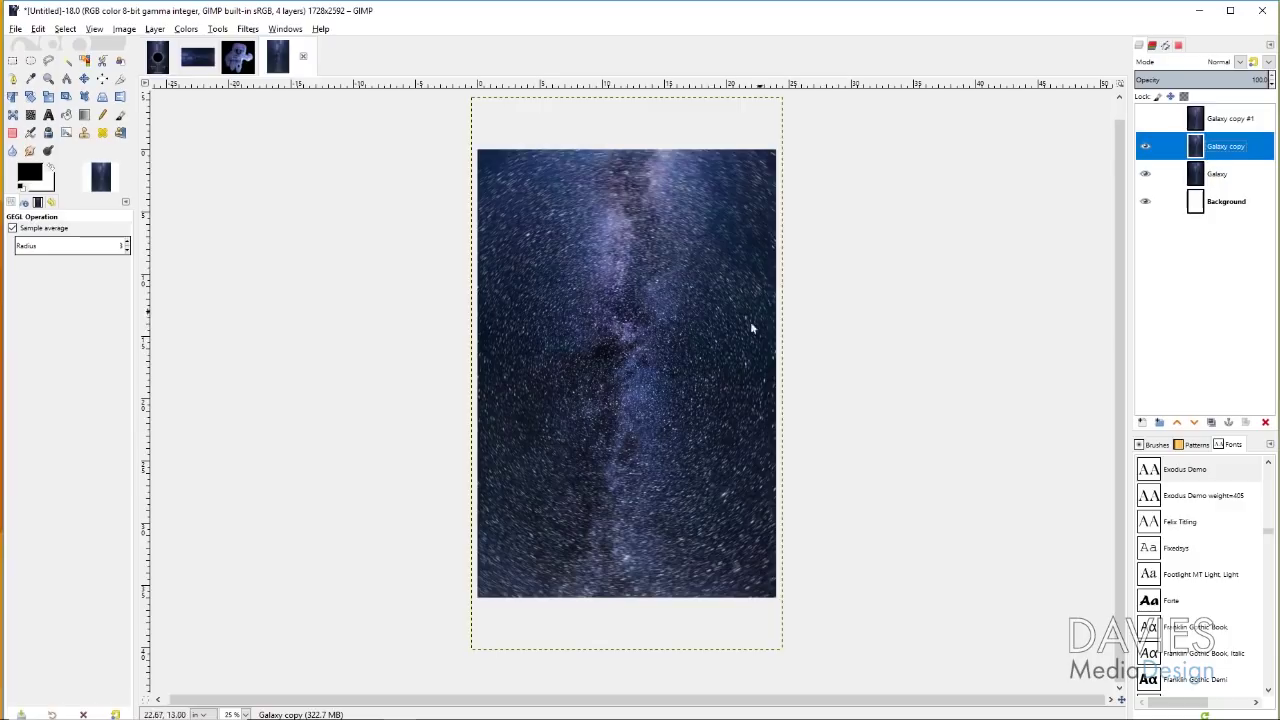
pyautogui.click(1146, 119)
pyautogui.click(1146, 119)
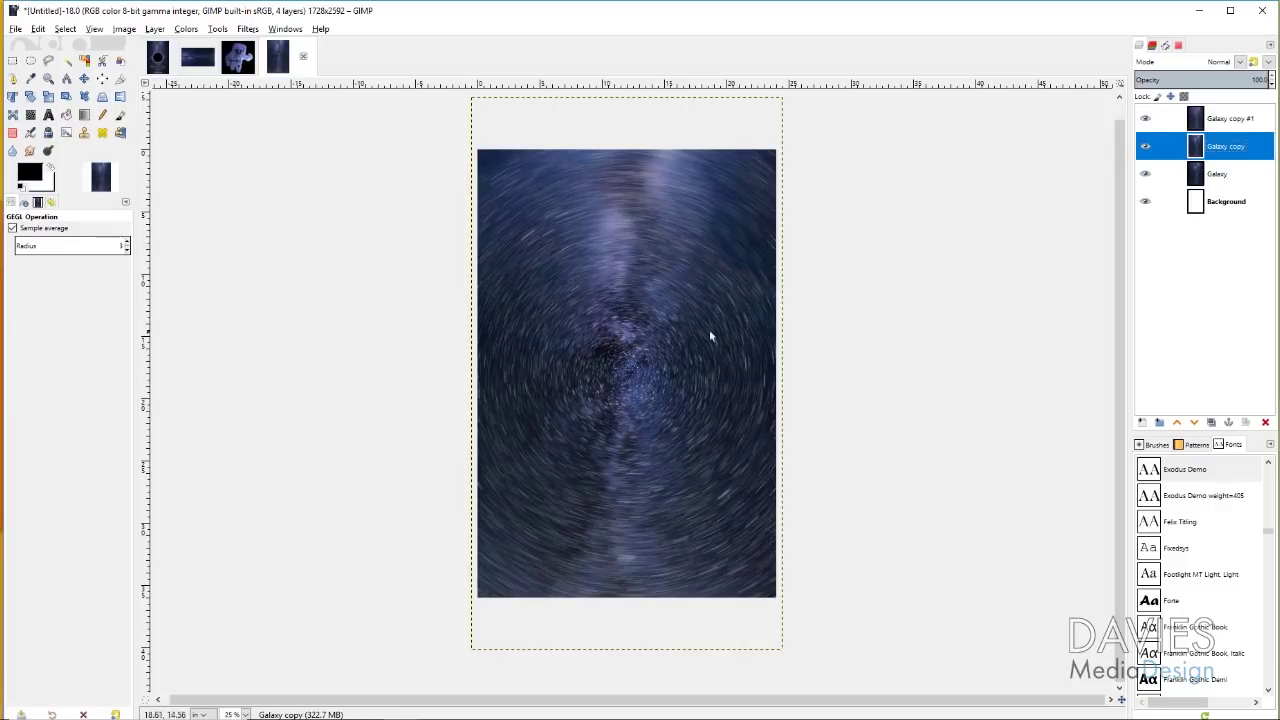
pyautogui.click(1193, 120)
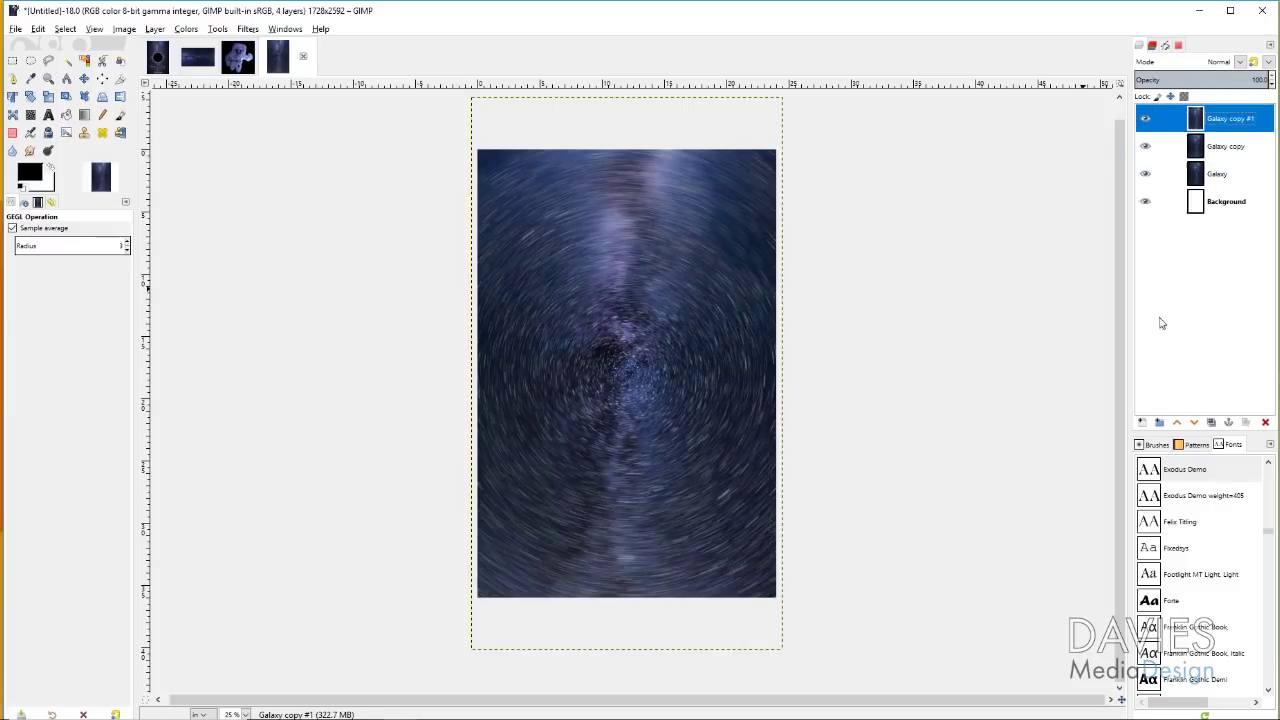
# - Create a 1728 × 2592 layer named Black Hole filled with Transparency
pyautogui.click(1146, 421)
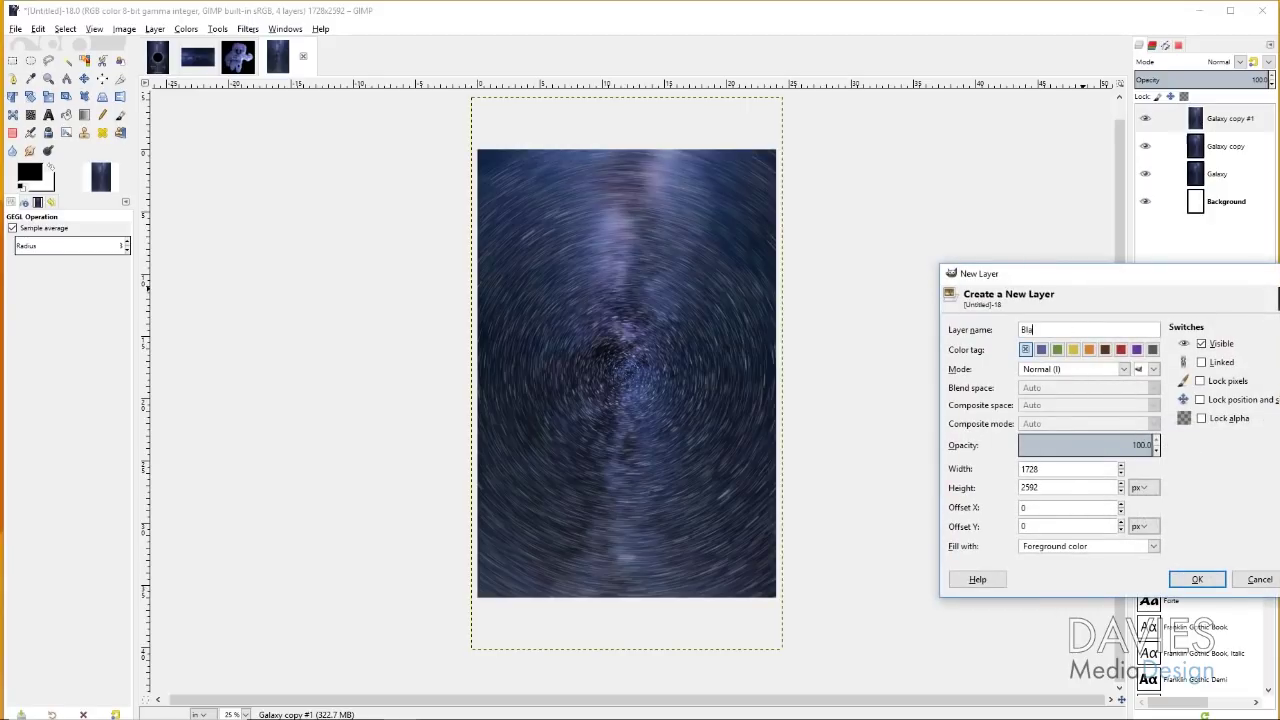
pyautogui.click(1133, 548)
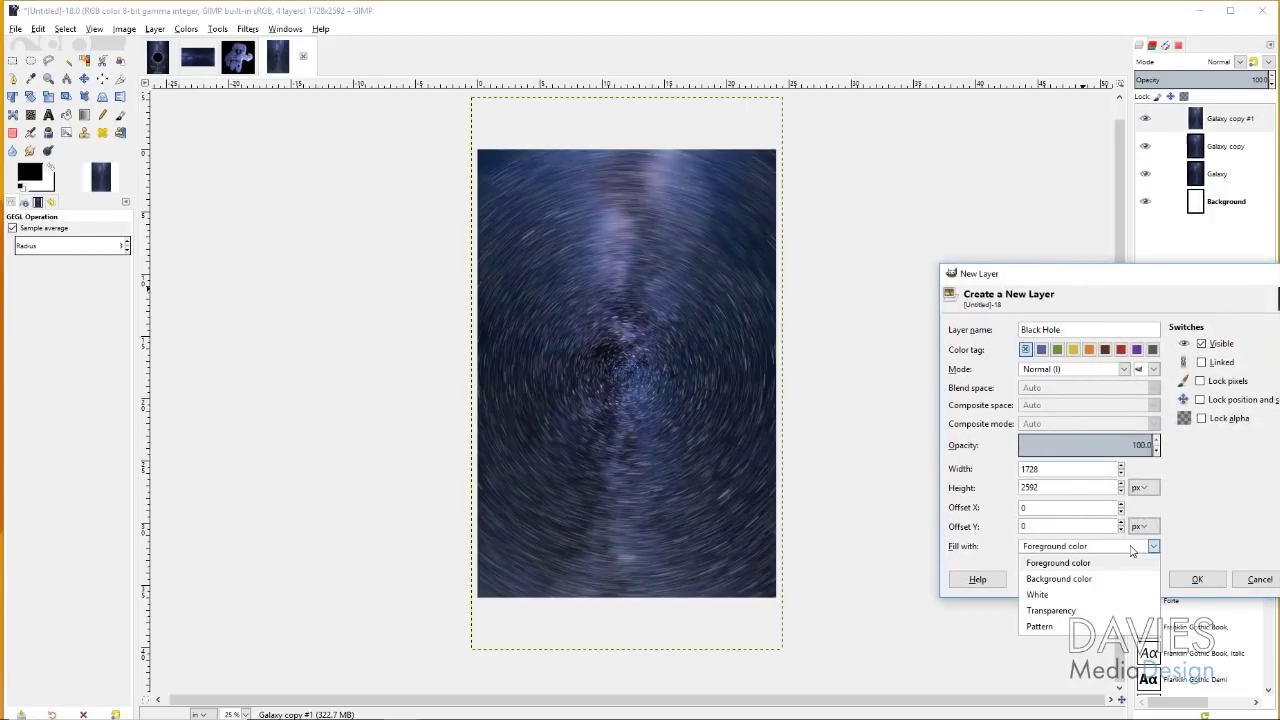
pyautogui.click(1060, 611)
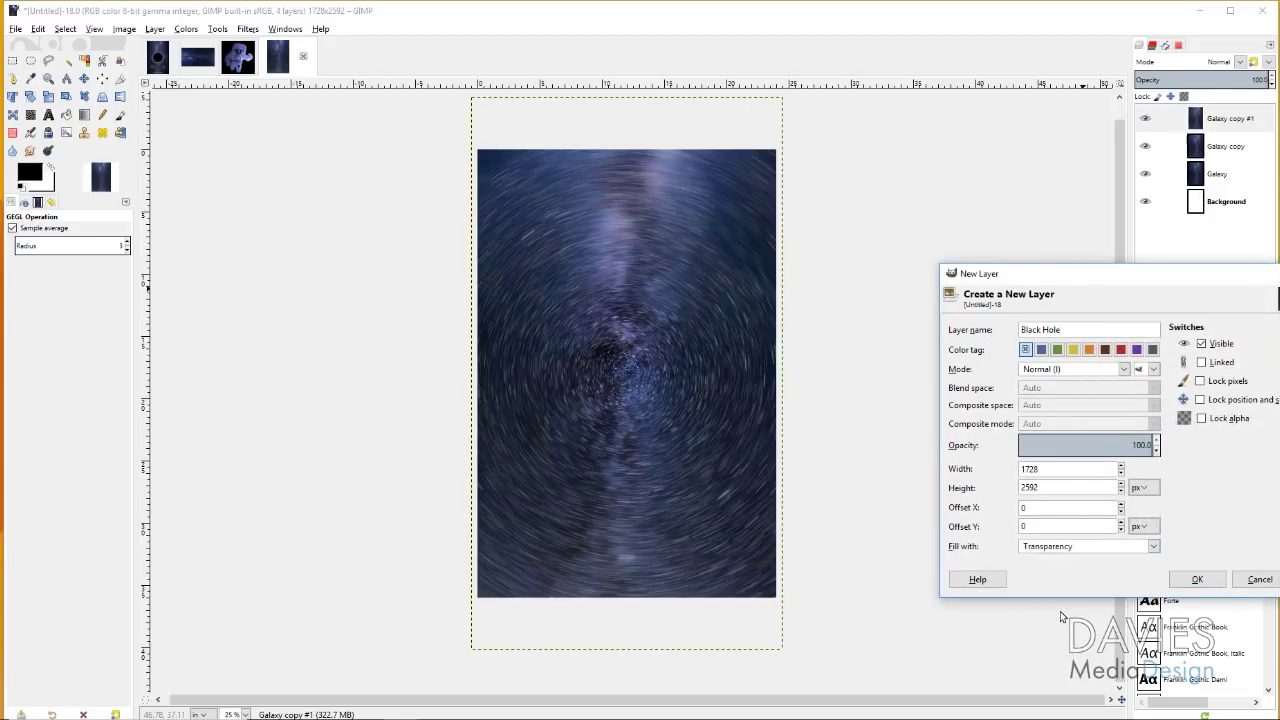
pyautogui.click(1198, 580)
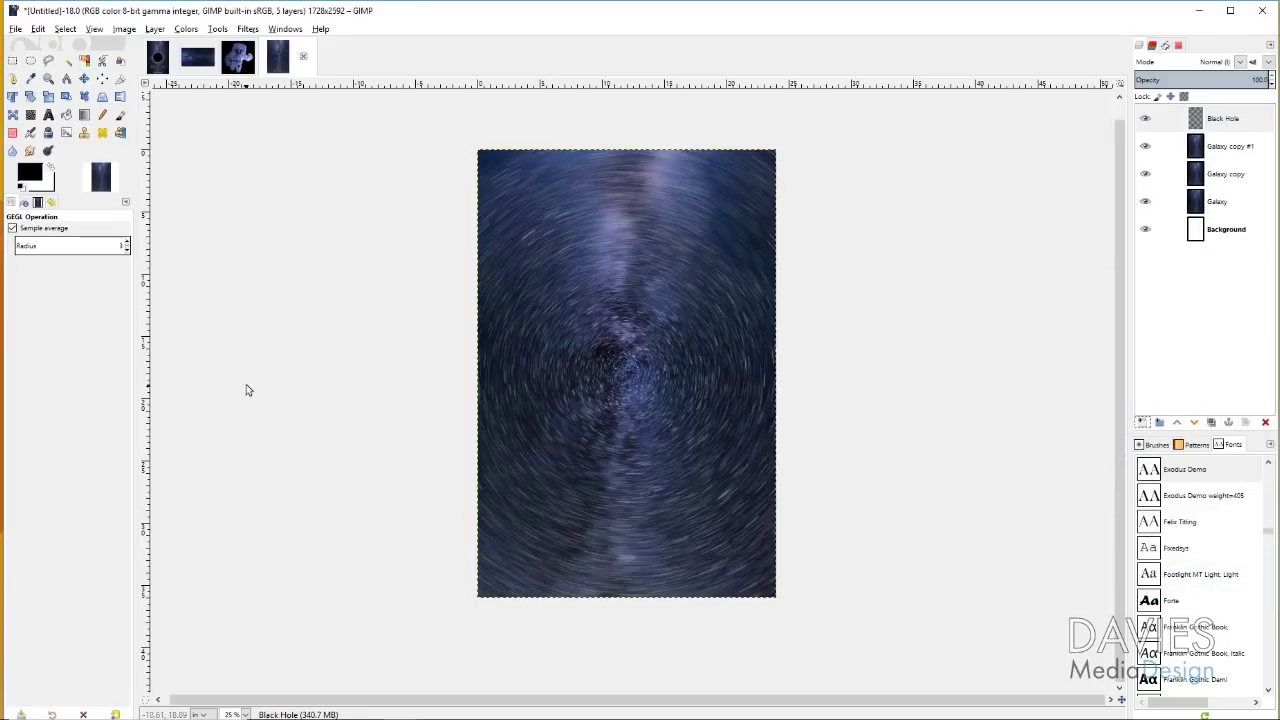
# - Drag a vertical guide to the canvas centre and a horizontal guide to 18.00 inches
pyautogui.moveTo(146, 138); pyautogui.dragTo(613, 148)
pyautogui.hotkey('ctrl', 'shift', 'f')
pyautogui.click(1094, 286)
pyautogui.click(85, 79)
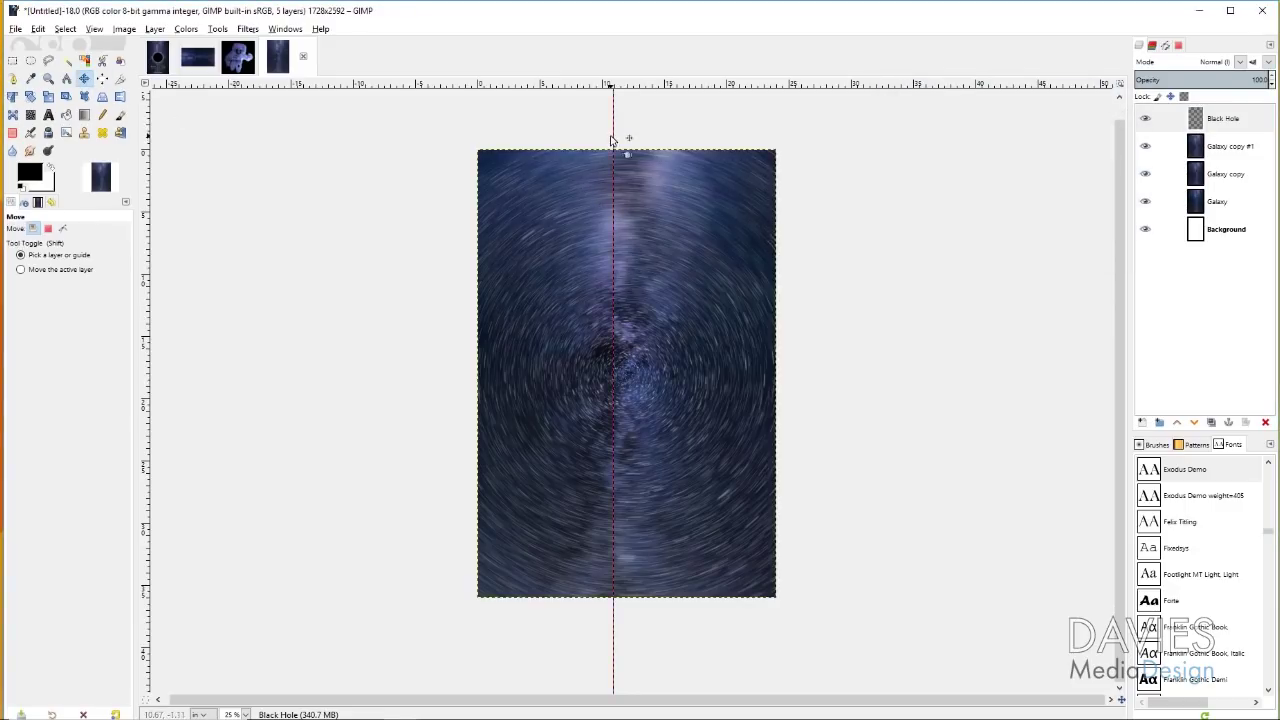
pyautogui.moveTo(614, 136); pyautogui.dragTo(628, 137)
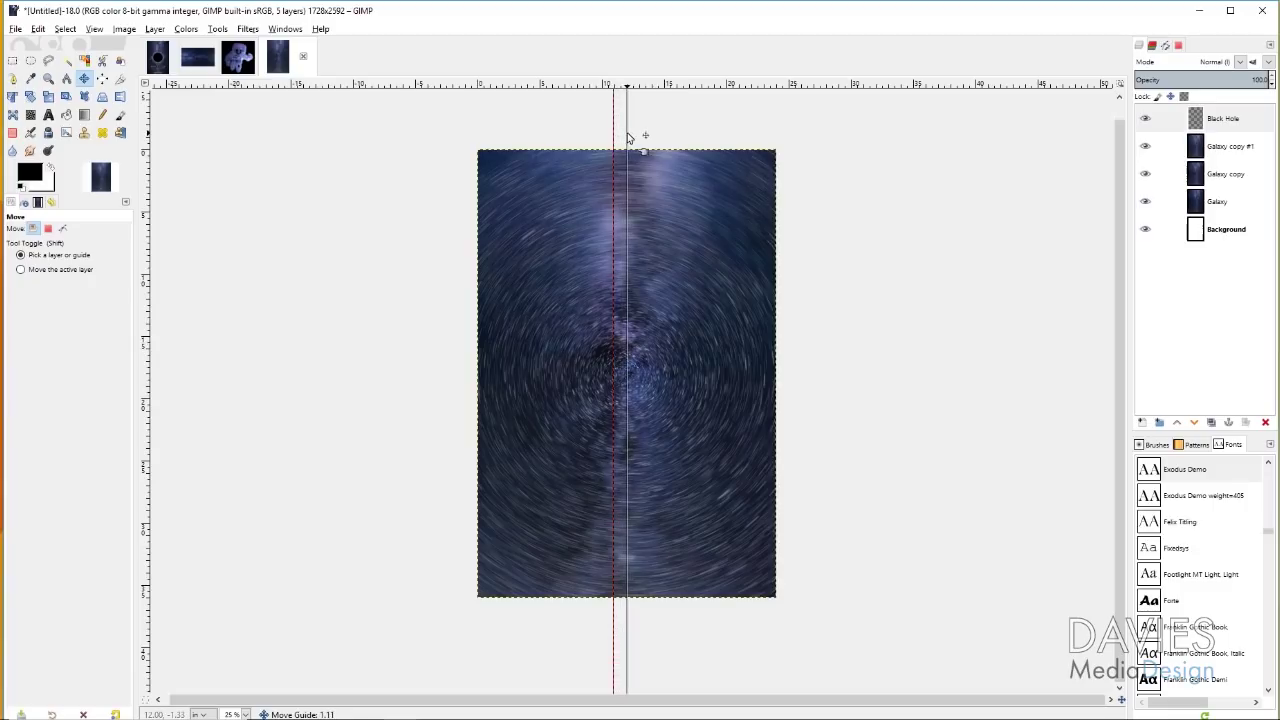
pyautogui.moveTo(628, 137); pyautogui.dragTo(628, 137)
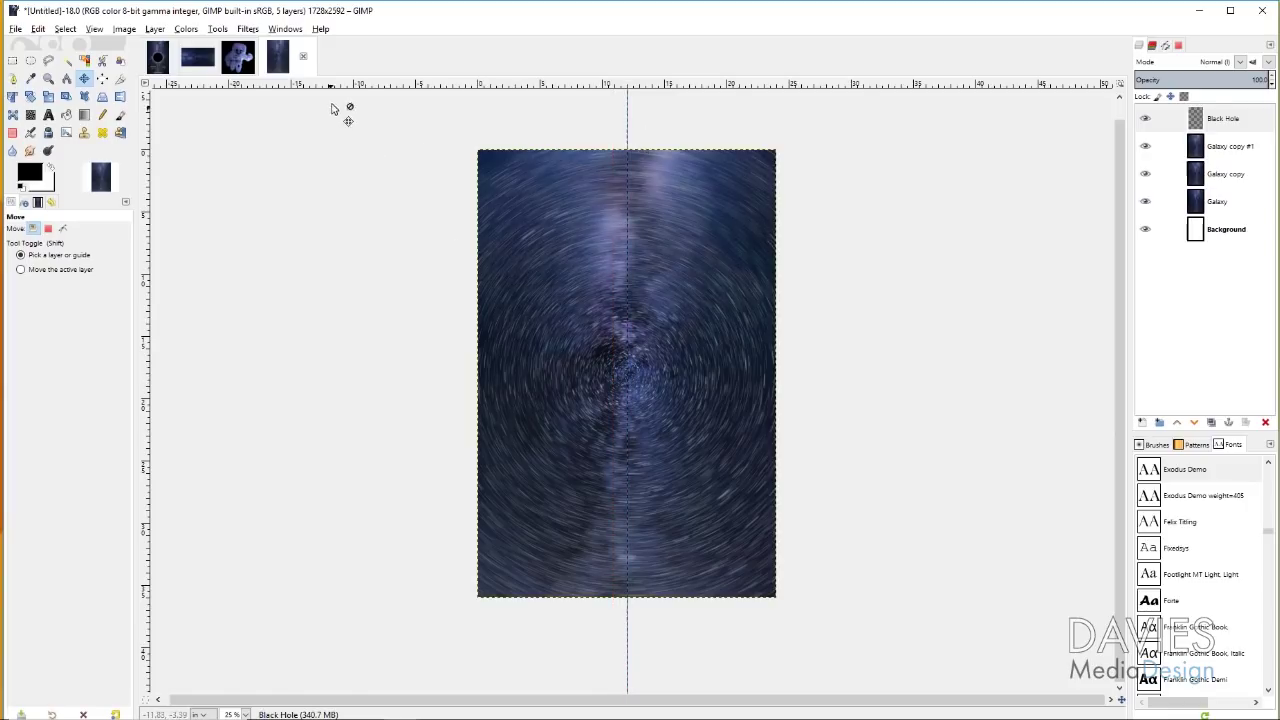
pyautogui.moveTo(340, 86); pyautogui.dragTo(336, 379)
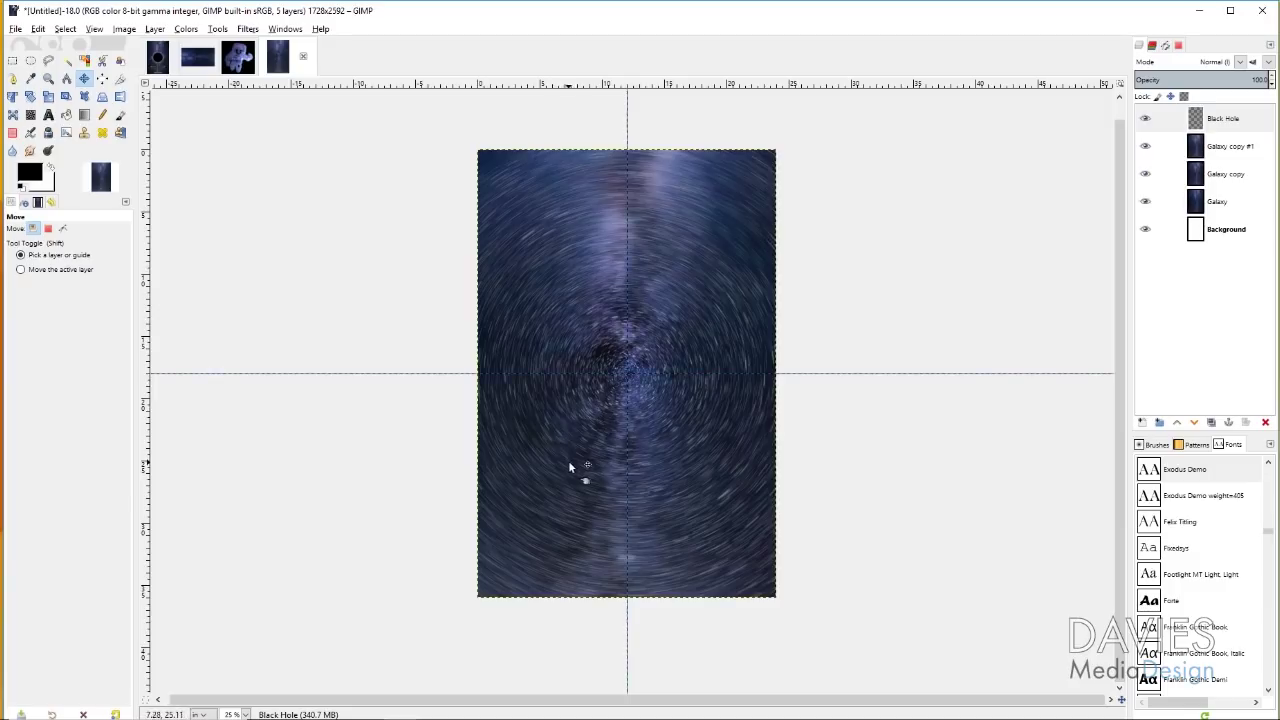
# - Draw a circular ellipse selection growing out from where the guides cross
pyautogui.click(30, 61)
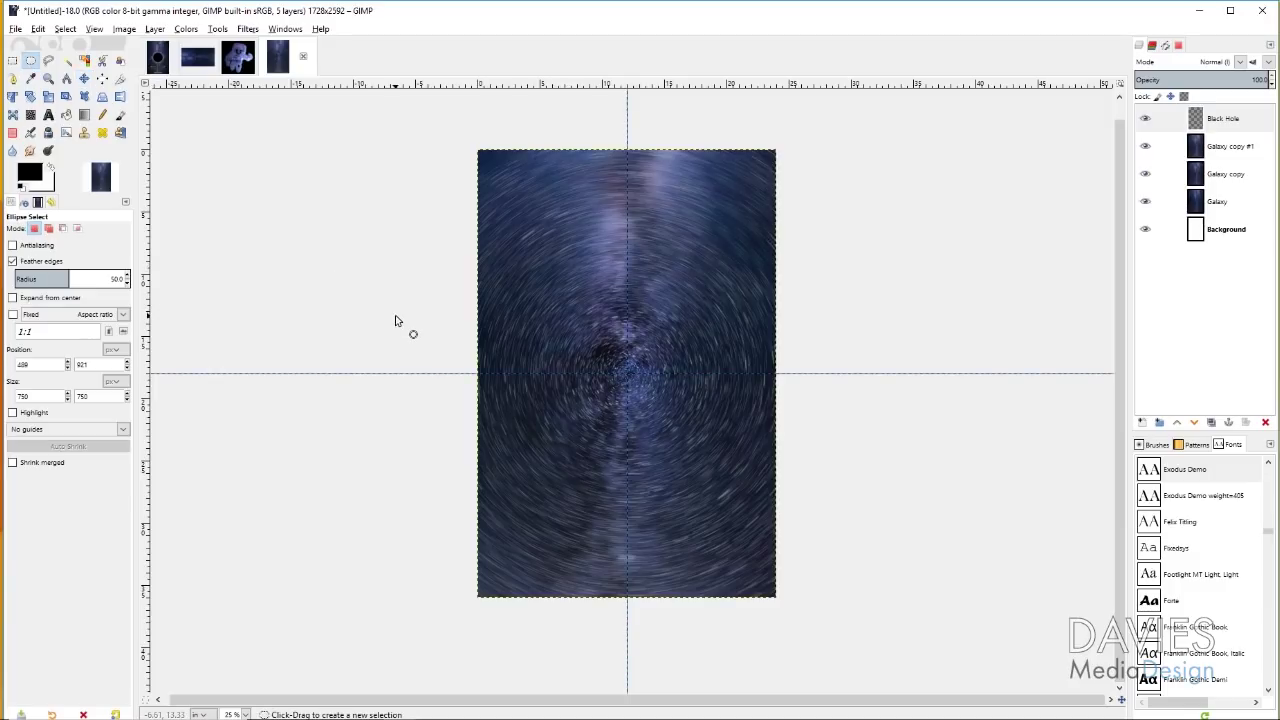
pyautogui.click(13, 261)
pyautogui.click(13, 261)
pyautogui.click(627, 375)
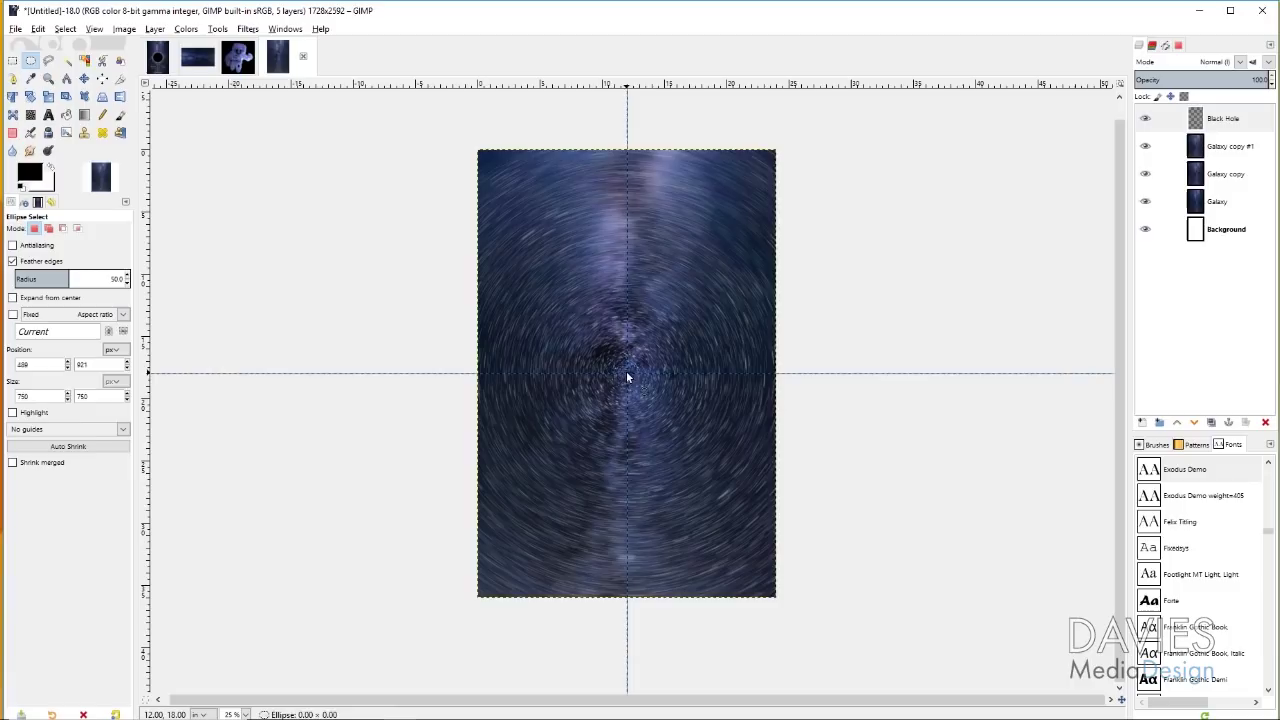
pyautogui.moveTo(640, 397); pyautogui.dragTo(645, 437)
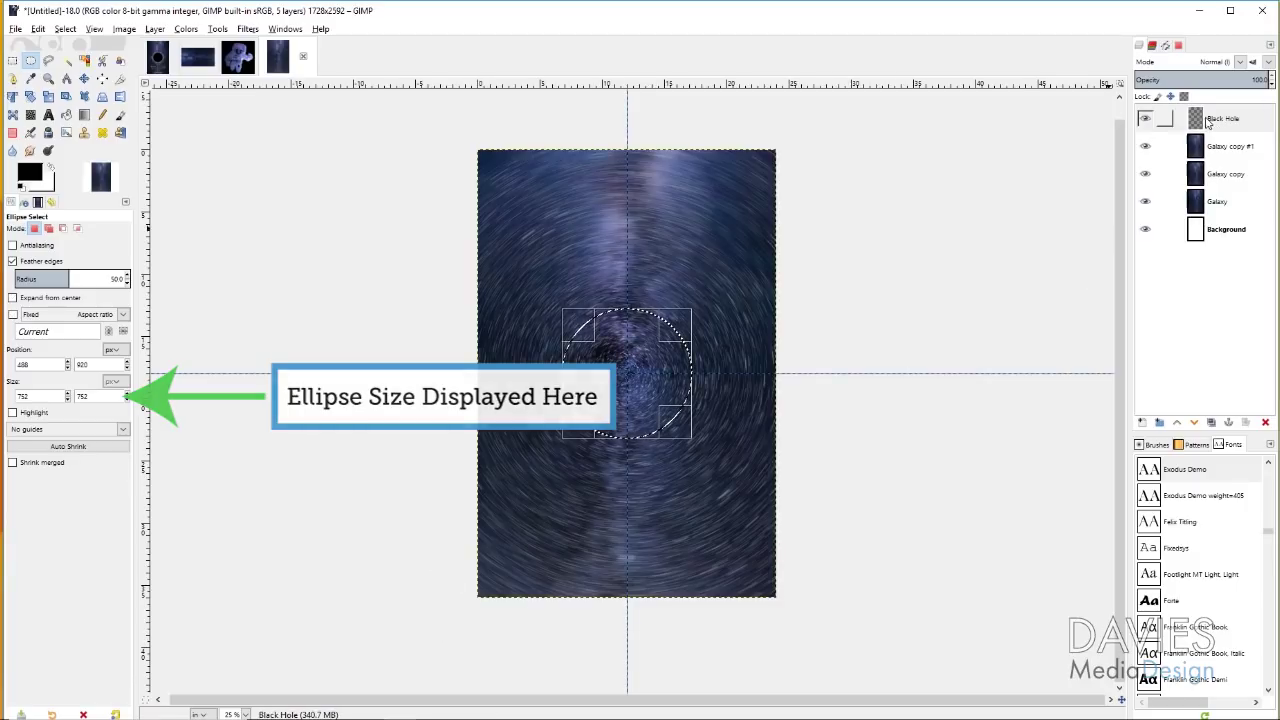
# - Fill the circle selection with solid black on the Black Hole layer
pyautogui.press('pageup')
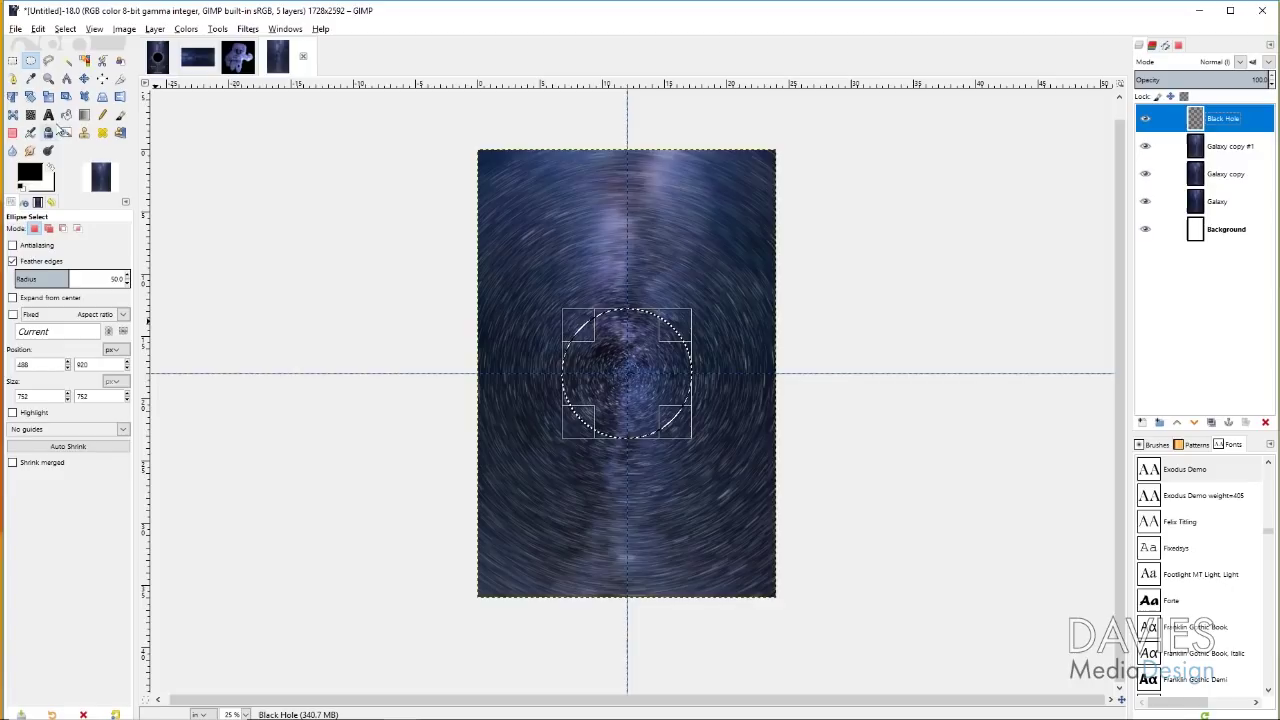
pyautogui.hotkey('shift', 'b')
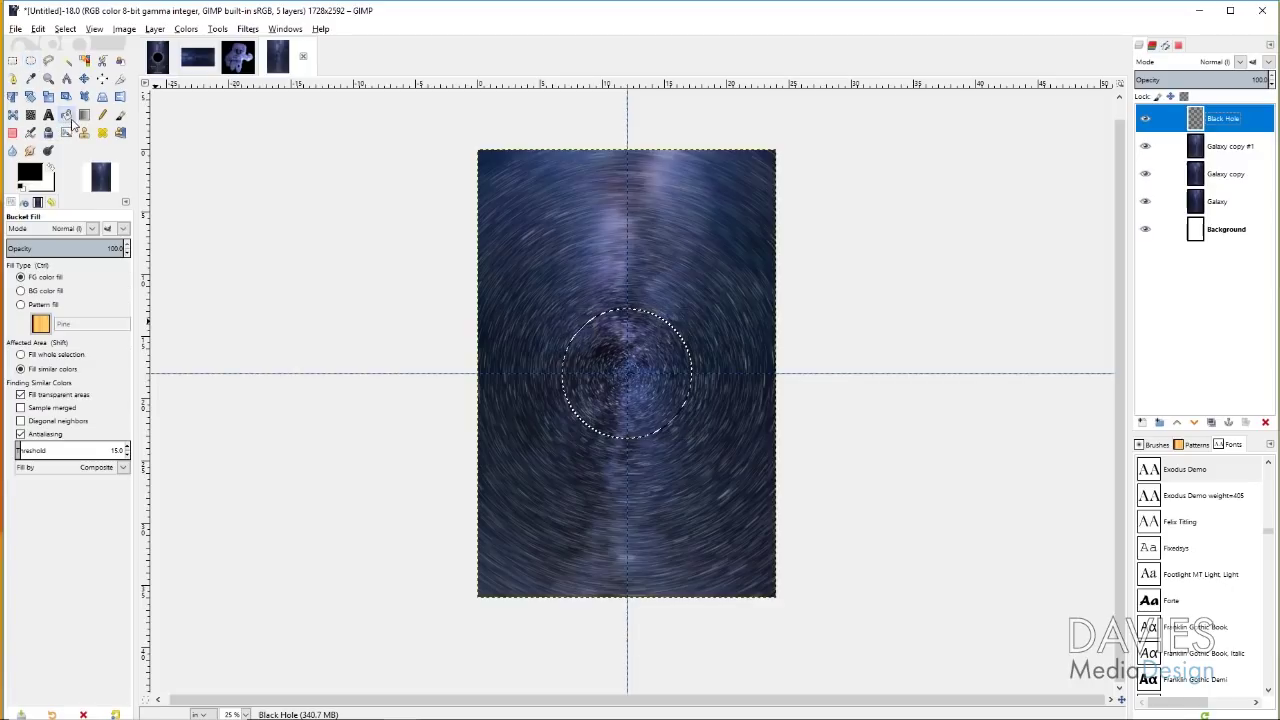
pyautogui.click(653, 347)
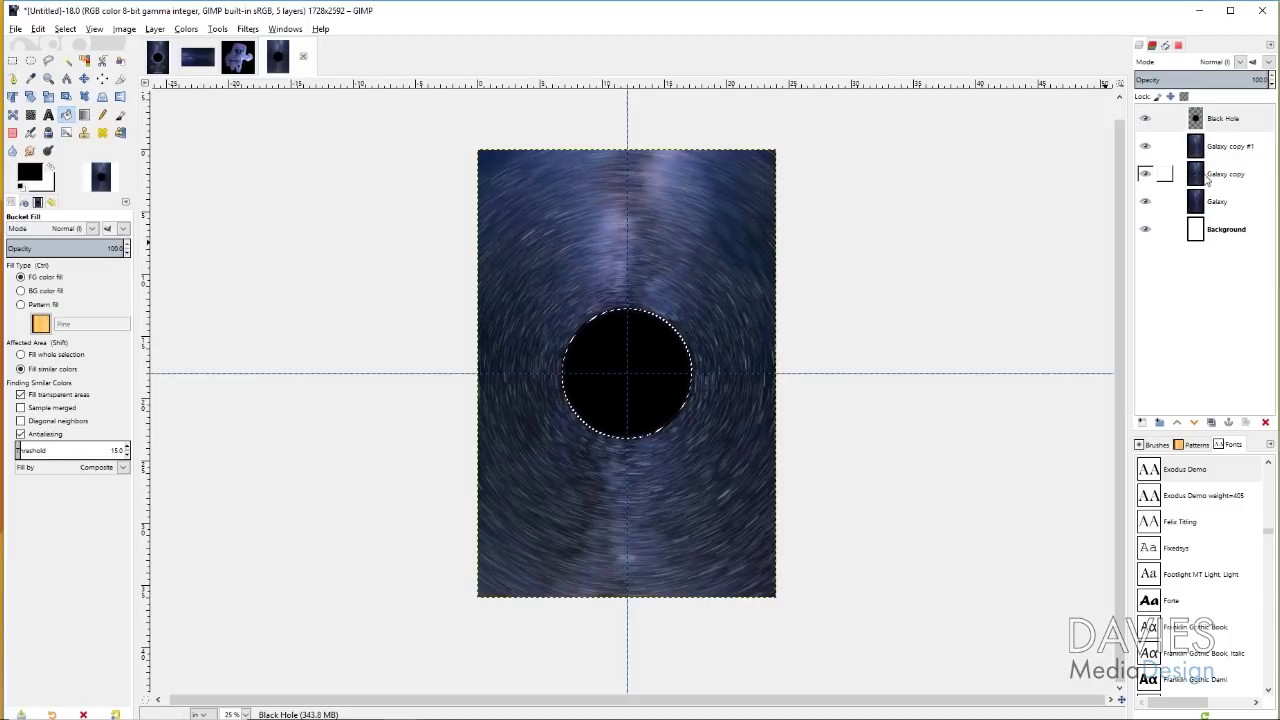
pyautogui.click(65, 28)
# - Grow the selection by 100 px and add it as a Selection layer mask on Galaxy copy #1
pyautogui.click(83, 193)
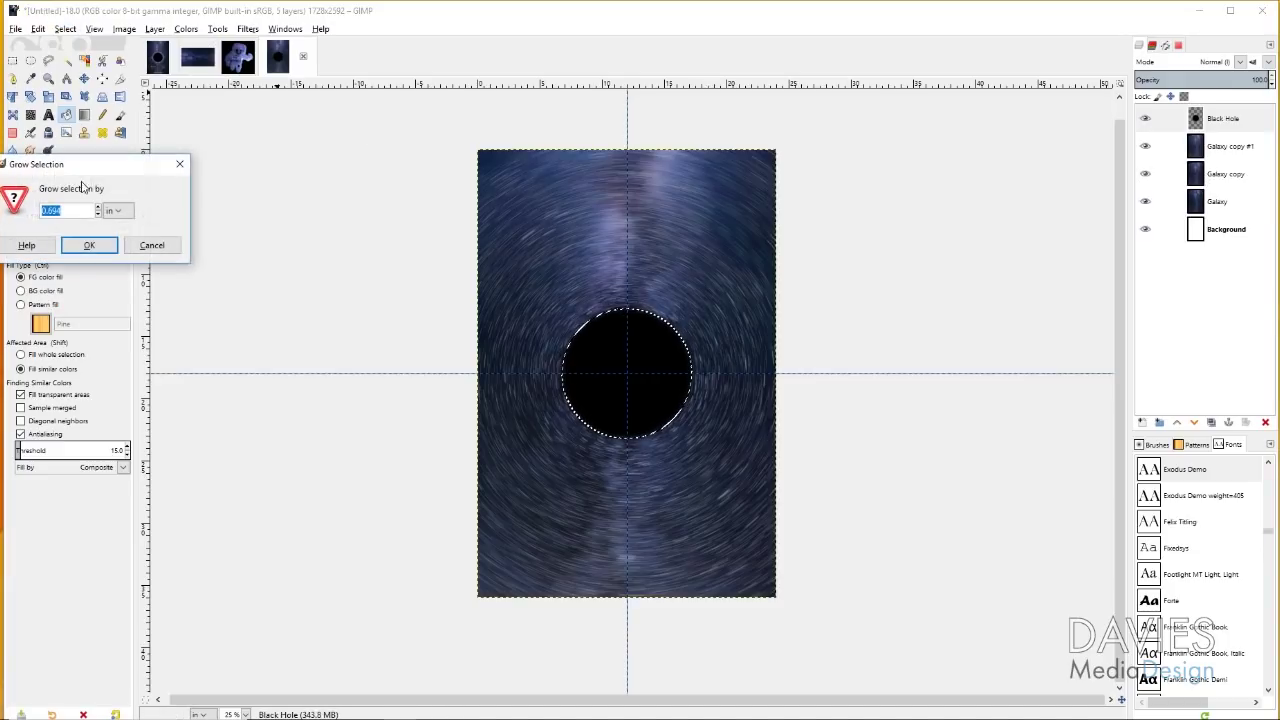
pyautogui.click(116, 211)
pyautogui.click(118, 195)
pyautogui.moveTo(62, 211); pyautogui.dragTo(32, 213)
pyautogui.write('100')
pyautogui.click(82, 238)
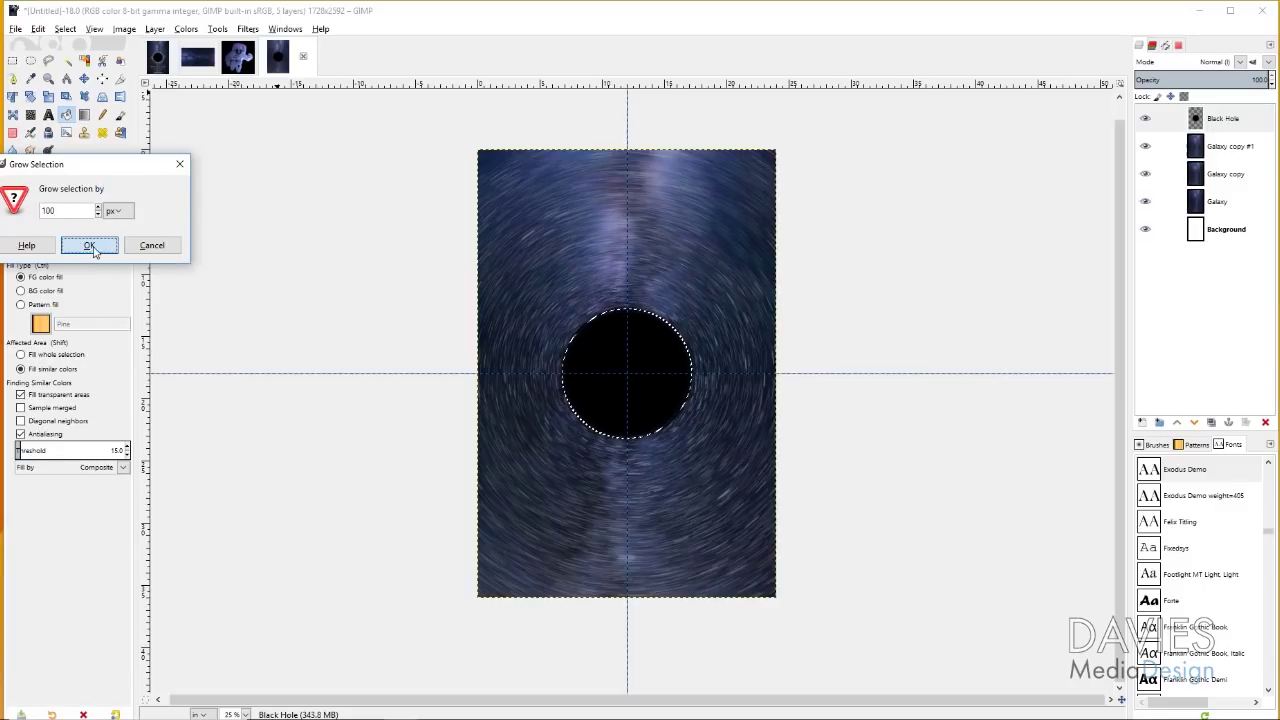
pyautogui.click(1162, 146)
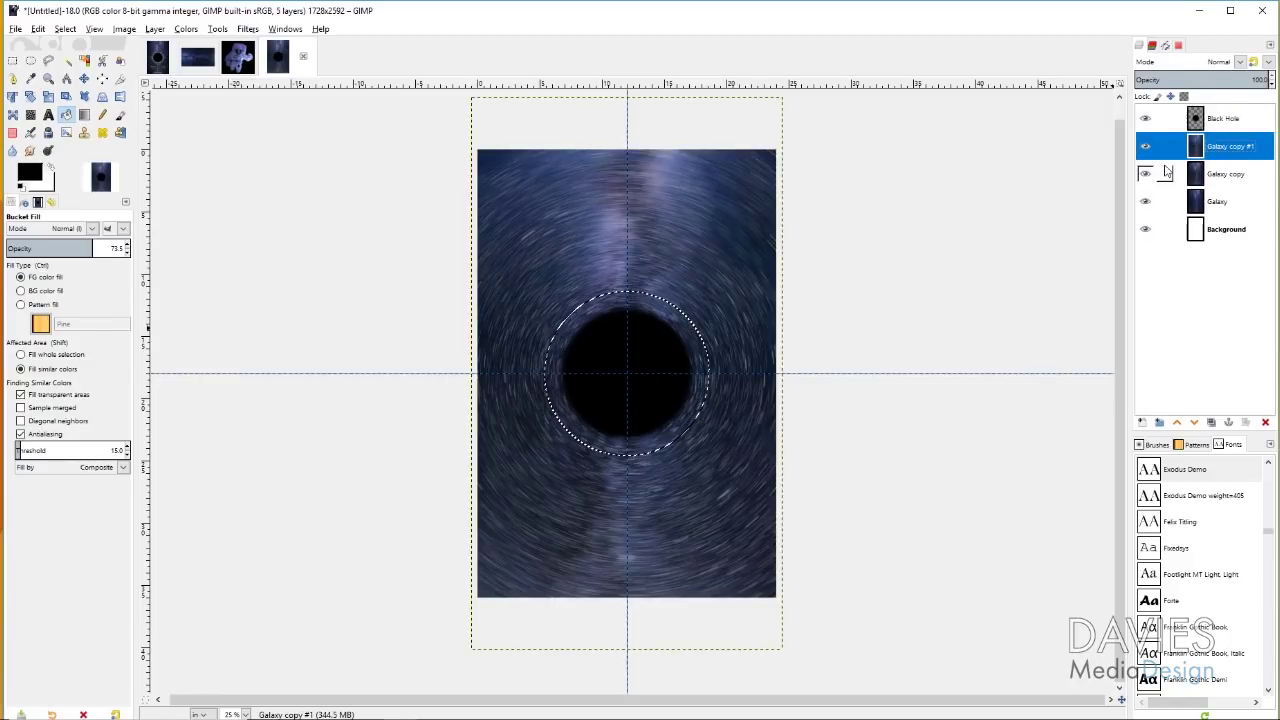
pyautogui.rightClick(1197, 146)
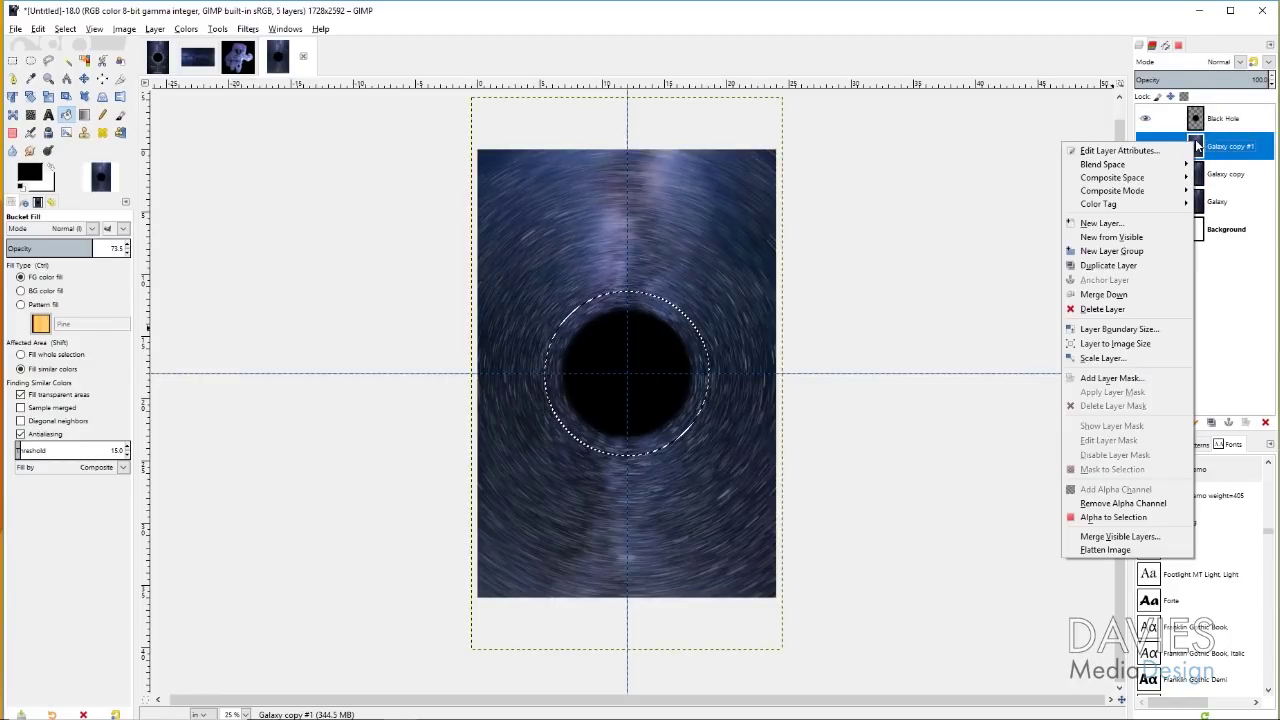
pyautogui.click(1126, 379)
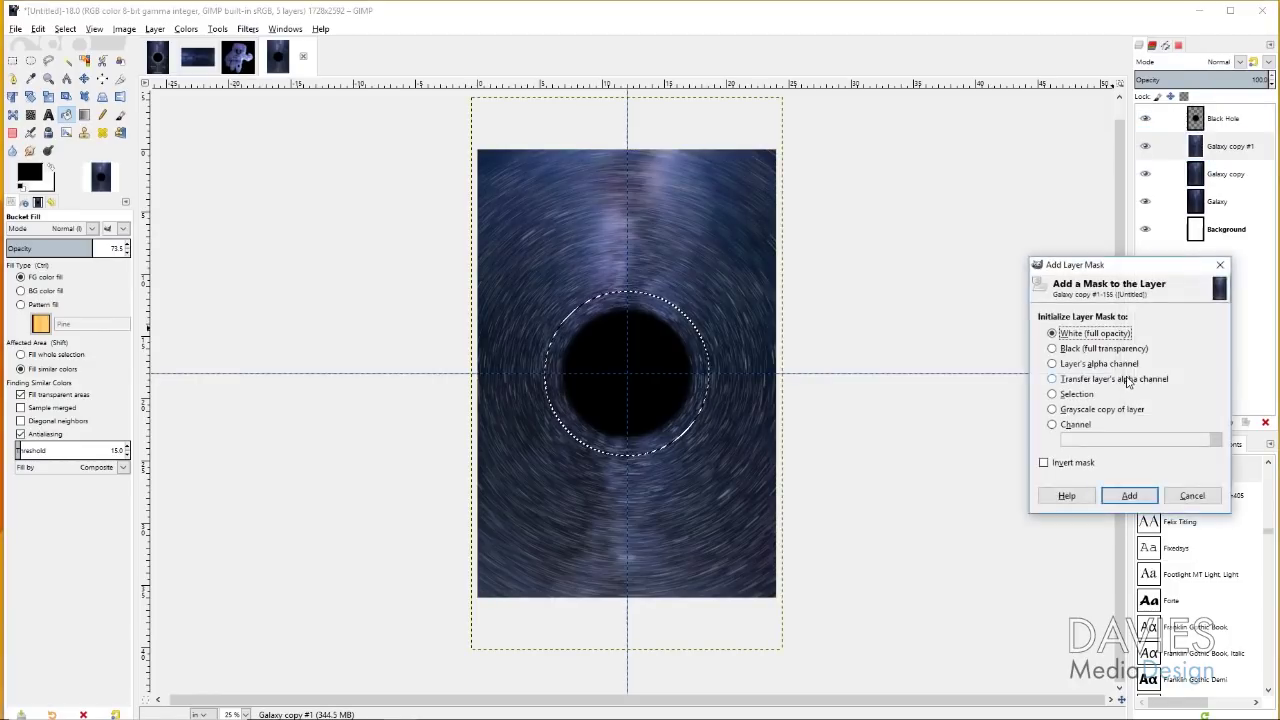
pyautogui.click(1055, 396)
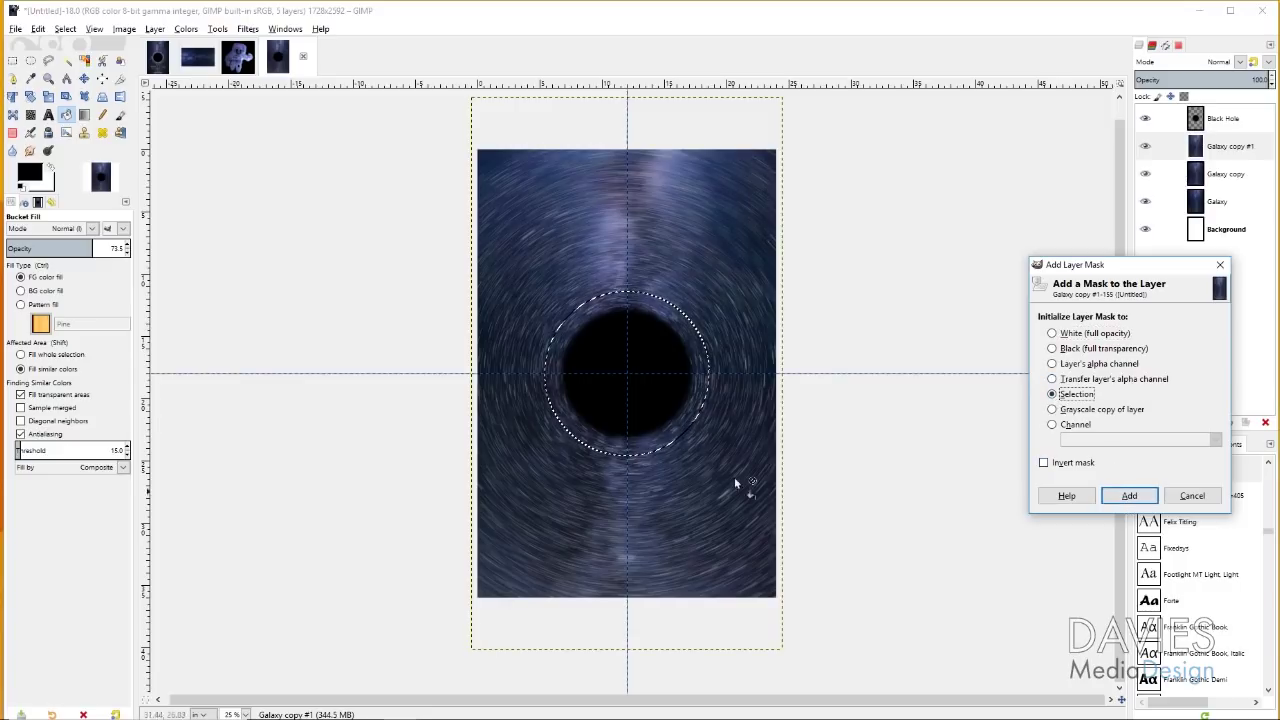
pyautogui.click(1129, 496)
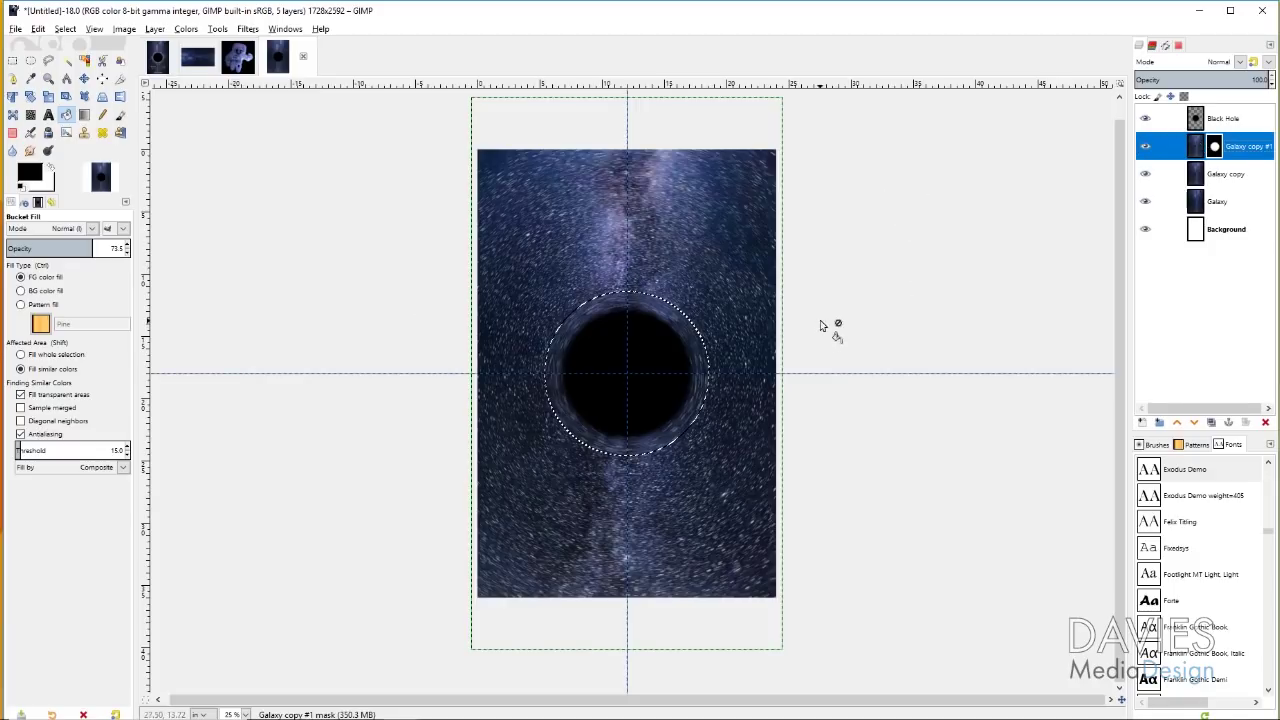
# - Grow the selection by 200 px and add it as a Selection layer mask on Galaxy copy
pyautogui.click(65, 28)
pyautogui.click(83, 193)
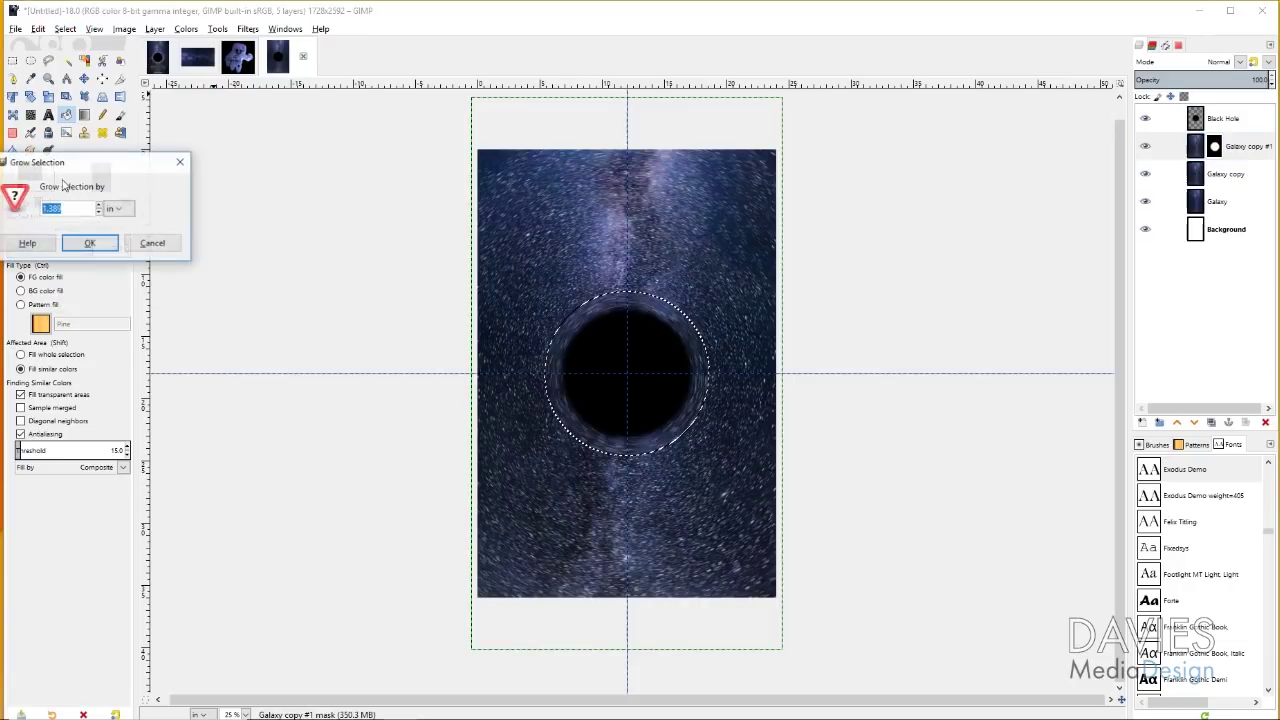
pyautogui.click(118, 208)
pyautogui.click(122, 194)
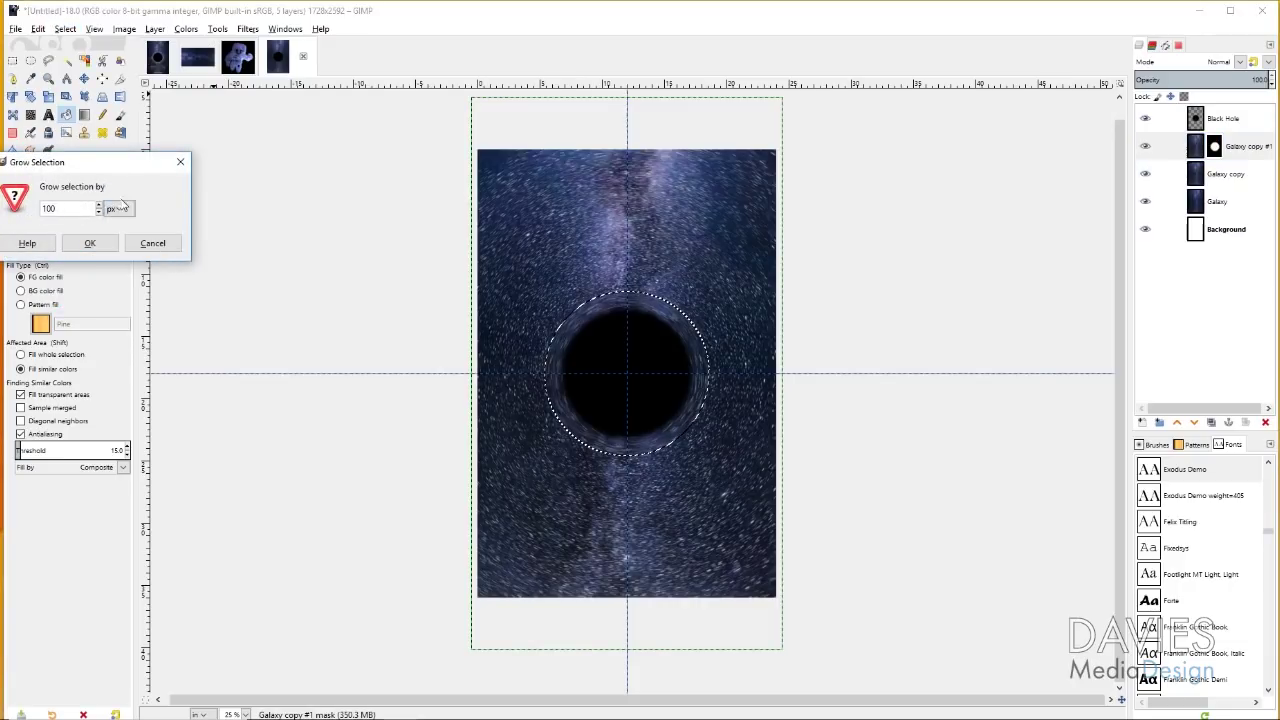
pyautogui.moveTo(92, 208); pyautogui.dragTo(2, 207)
pyautogui.write('2')
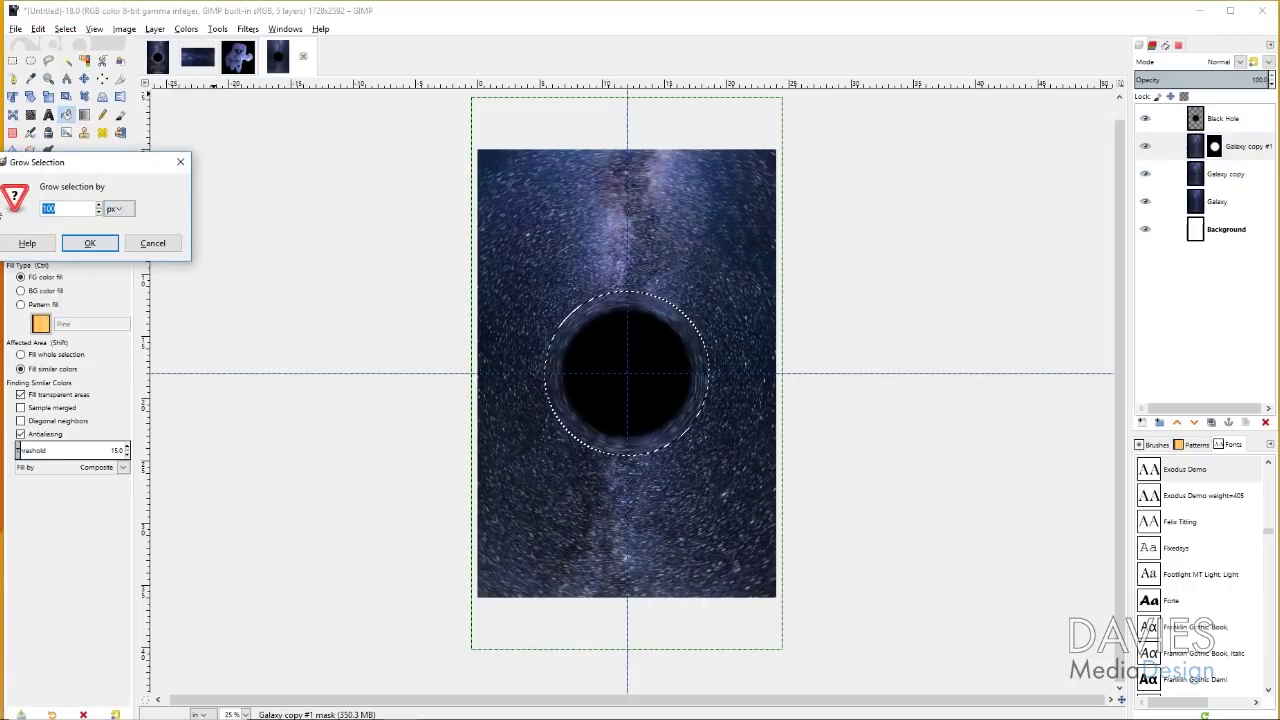
pyautogui.write('00')
pyautogui.click(82, 246)
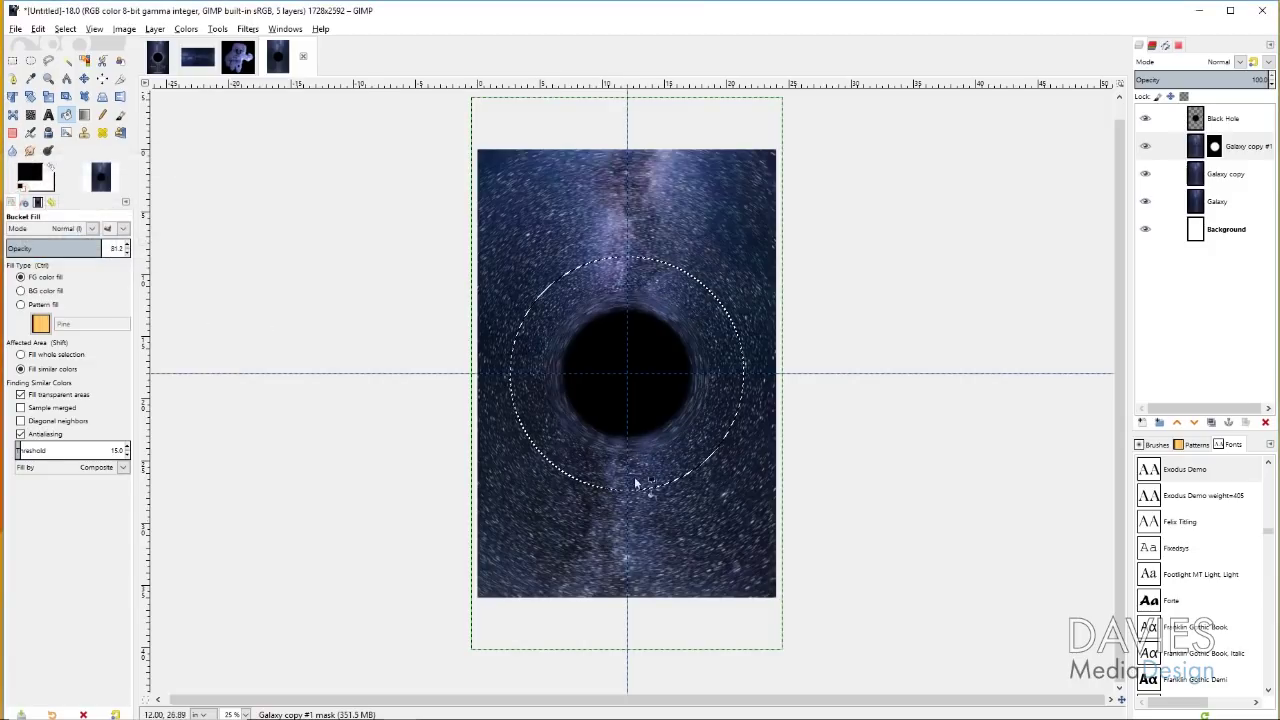
pyautogui.click(1220, 174)
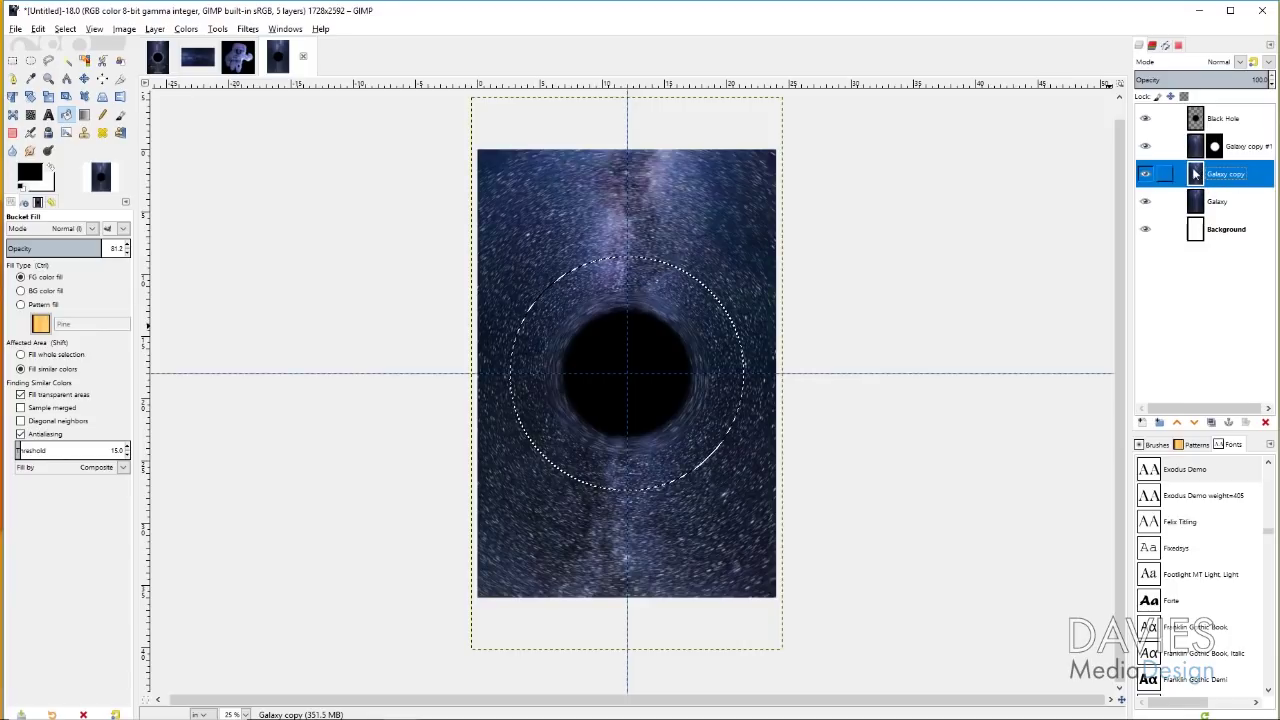
pyautogui.rightClick(1190, 177)
pyautogui.click(1100, 418)
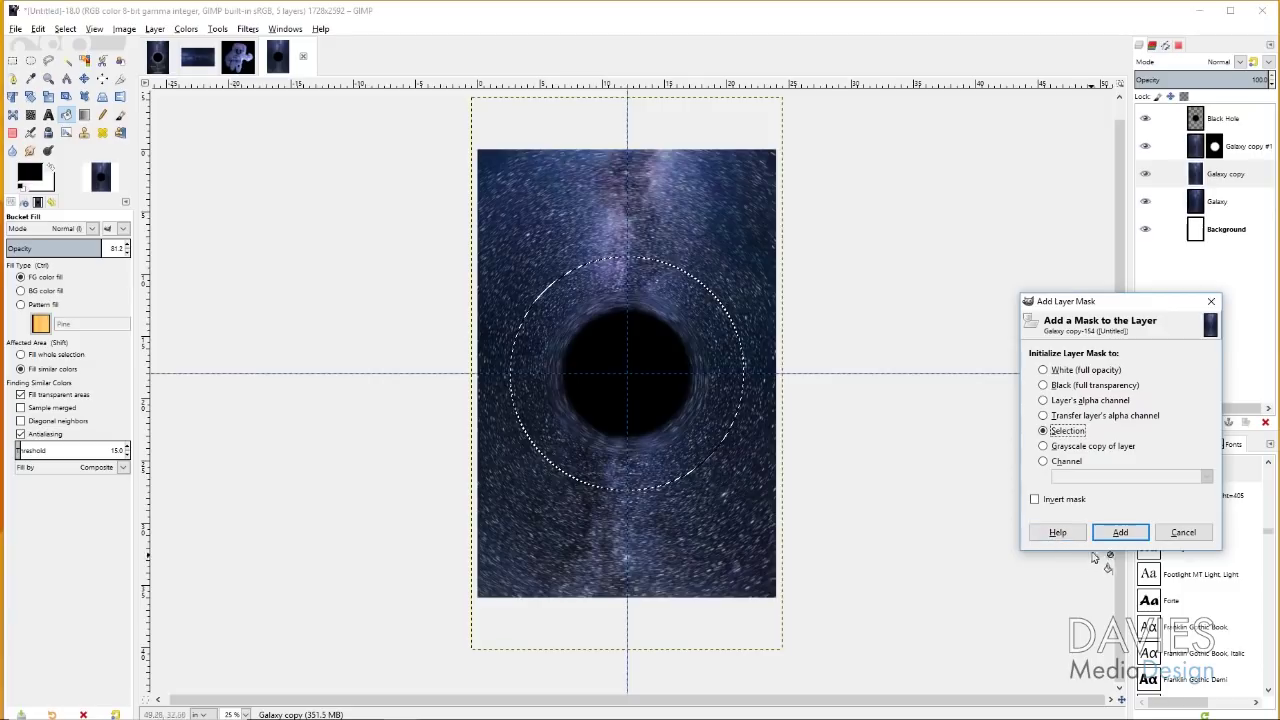
pyautogui.click(1116, 532)
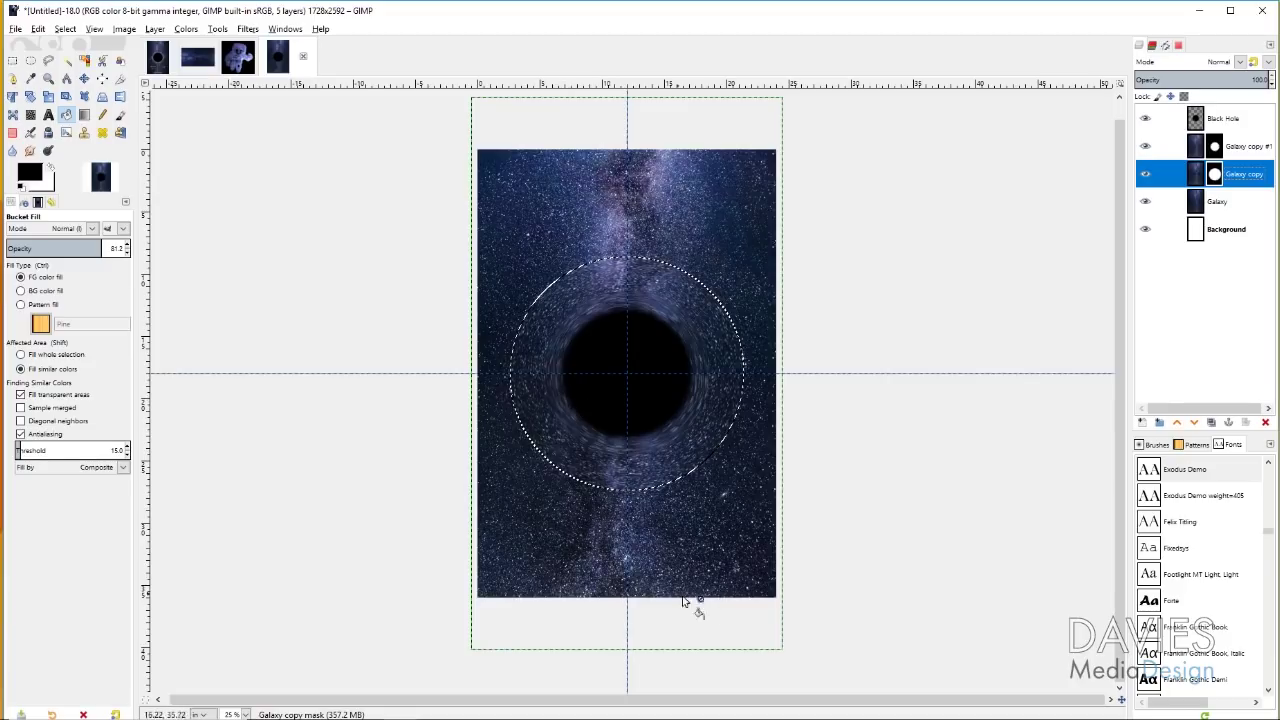
# - Select None, then add a new Event Horizon layer and drag it beneath Black Hole
pyautogui.click(65, 28)
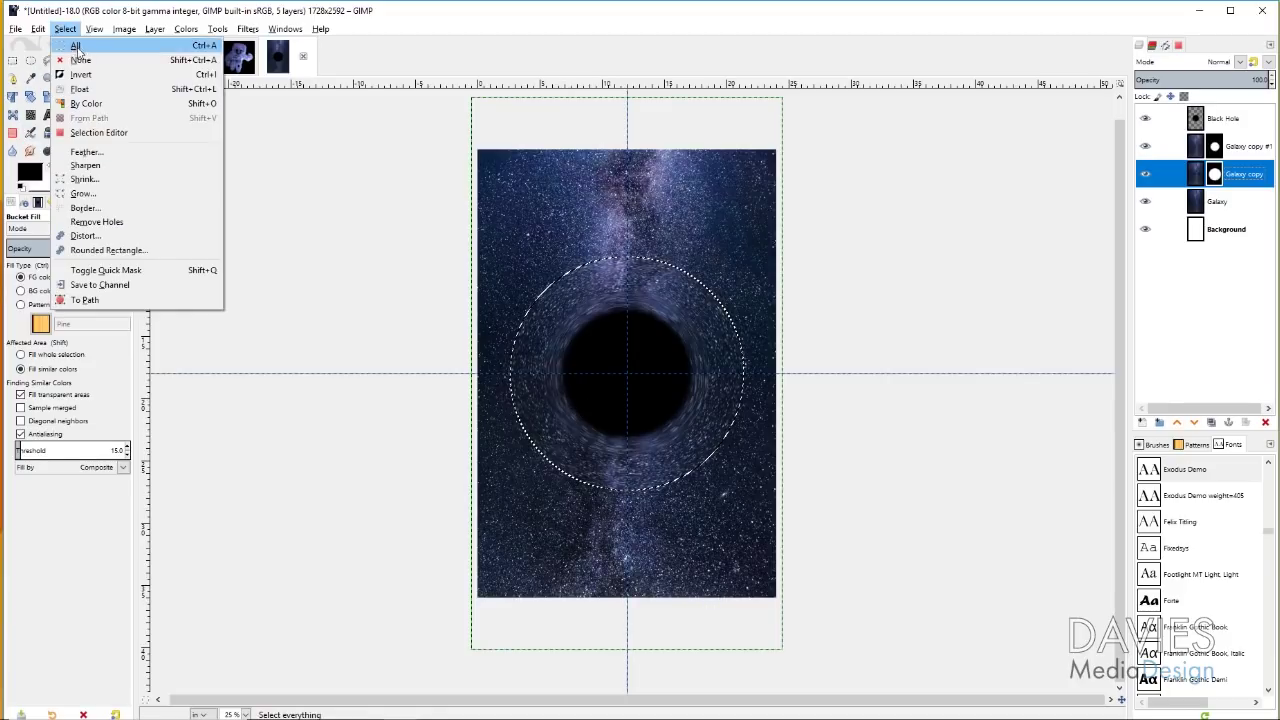
pyautogui.click(82, 61)
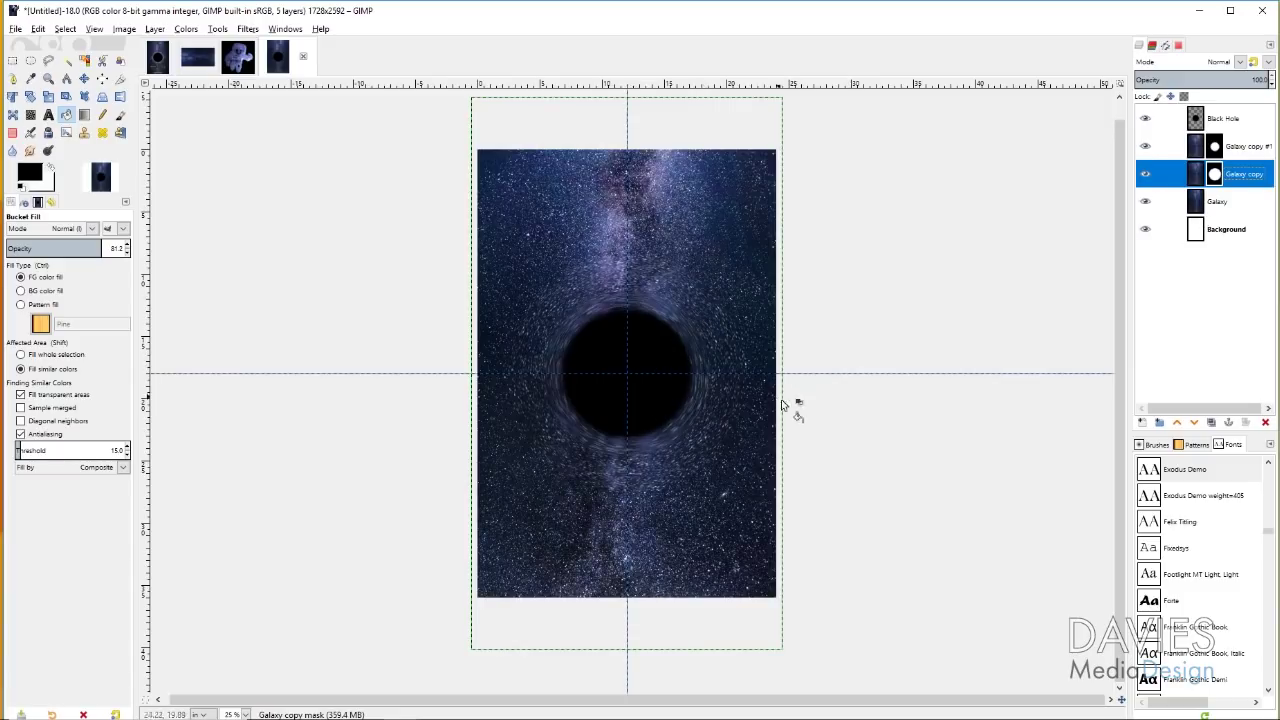
pyautogui.click(1222, 118)
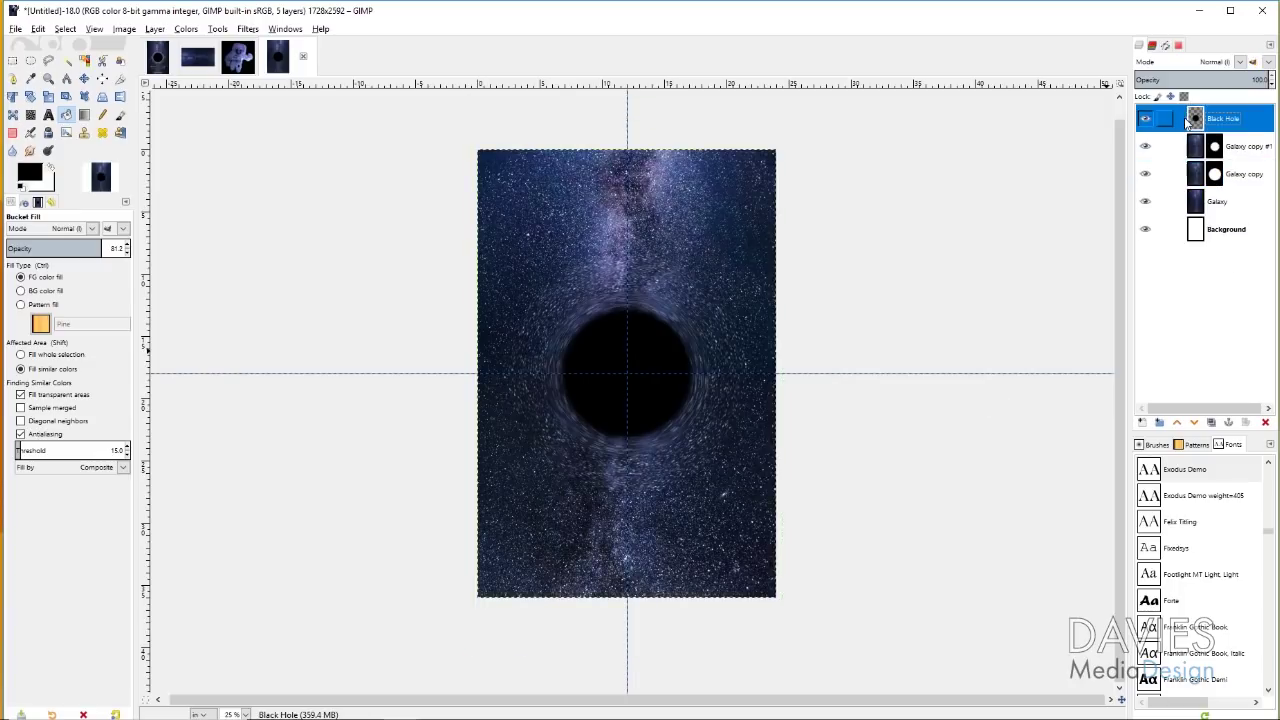
pyautogui.click(1142, 422)
pyautogui.write('Event Horizon')
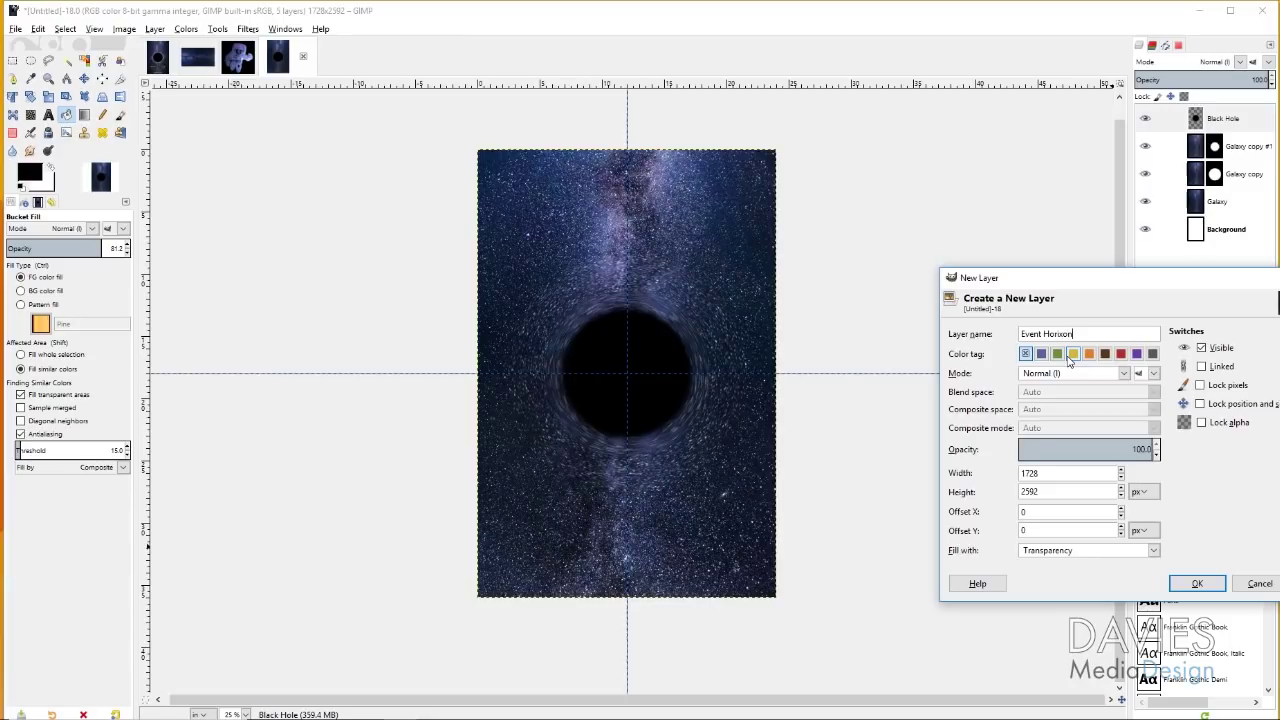
pyautogui.press('Return')
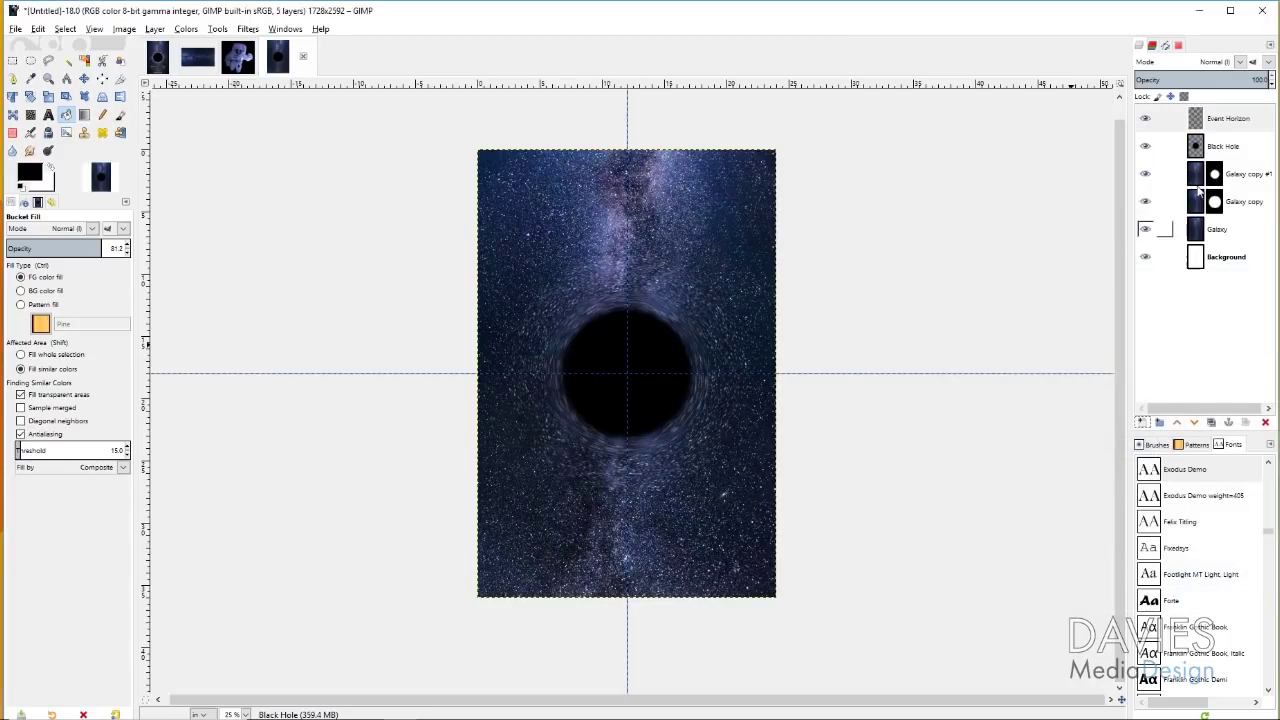
pyautogui.moveTo(1191, 120); pyautogui.dragTo(1199, 150)
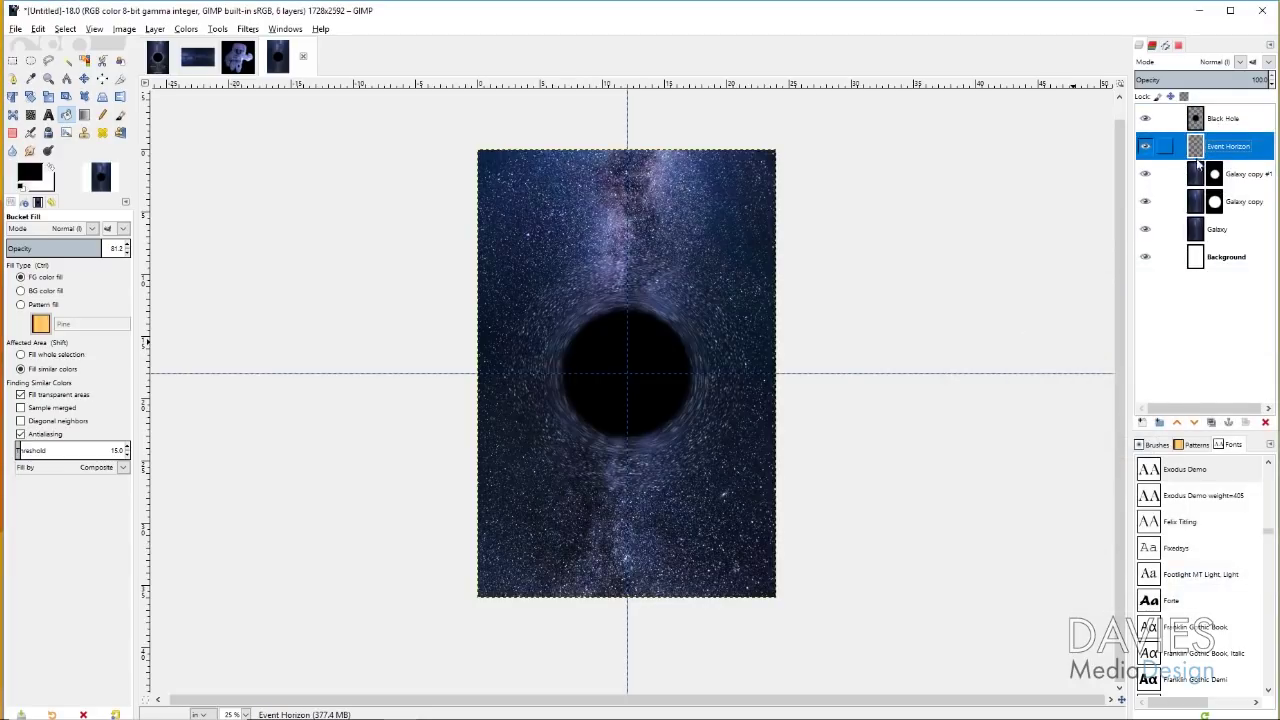
pyautogui.click(1197, 120)
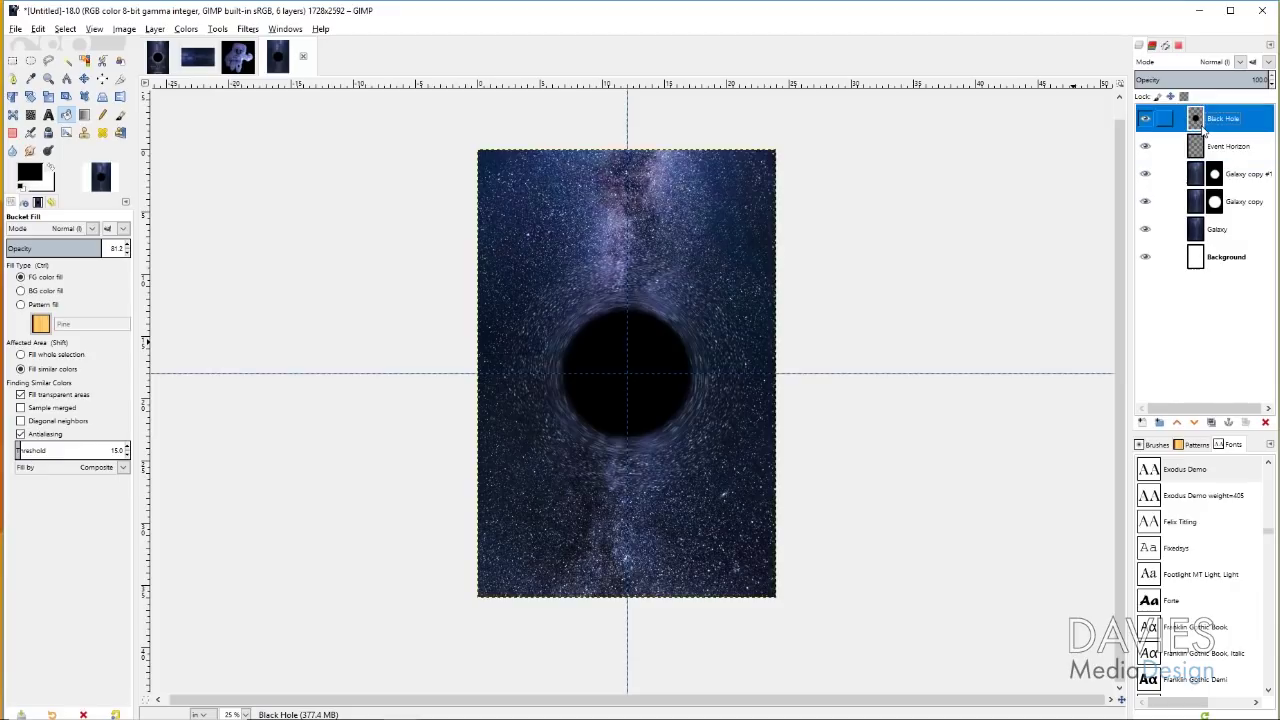
# - Select the black circle's shape from the Black Hole layer and grow it by 50 px
pyautogui.rightClick(1202, 119)
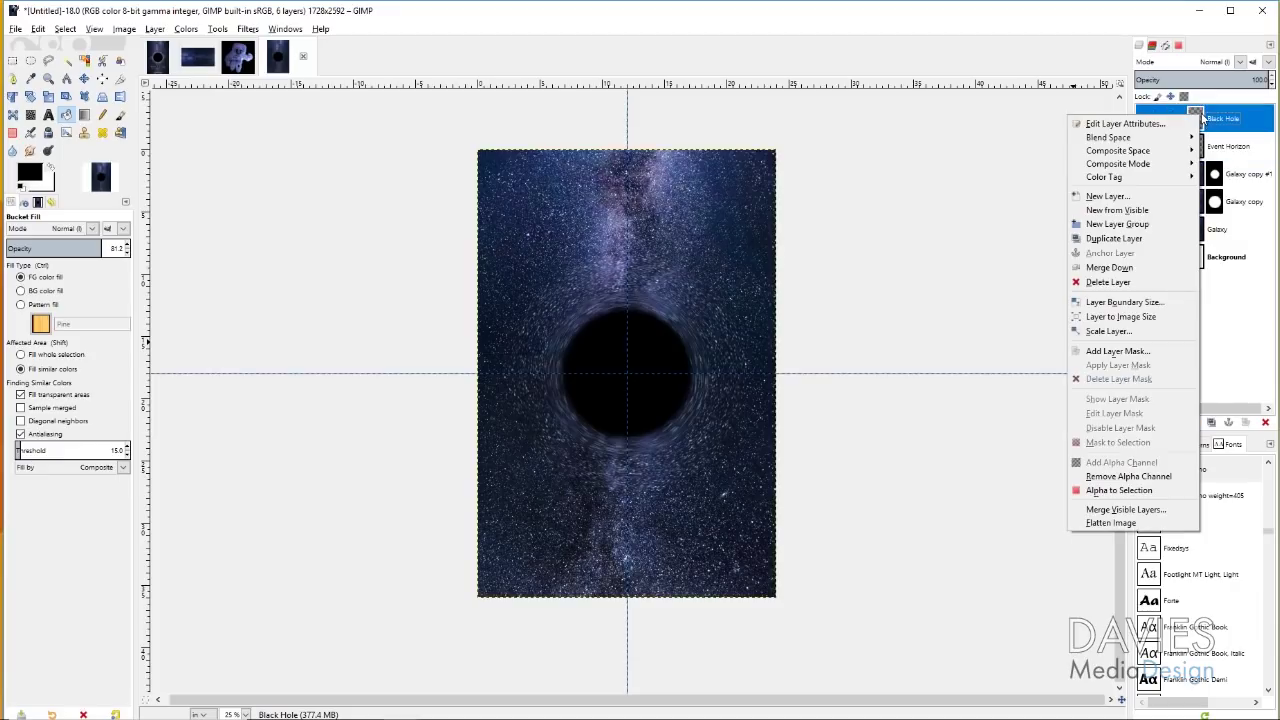
pyautogui.click(1140, 491)
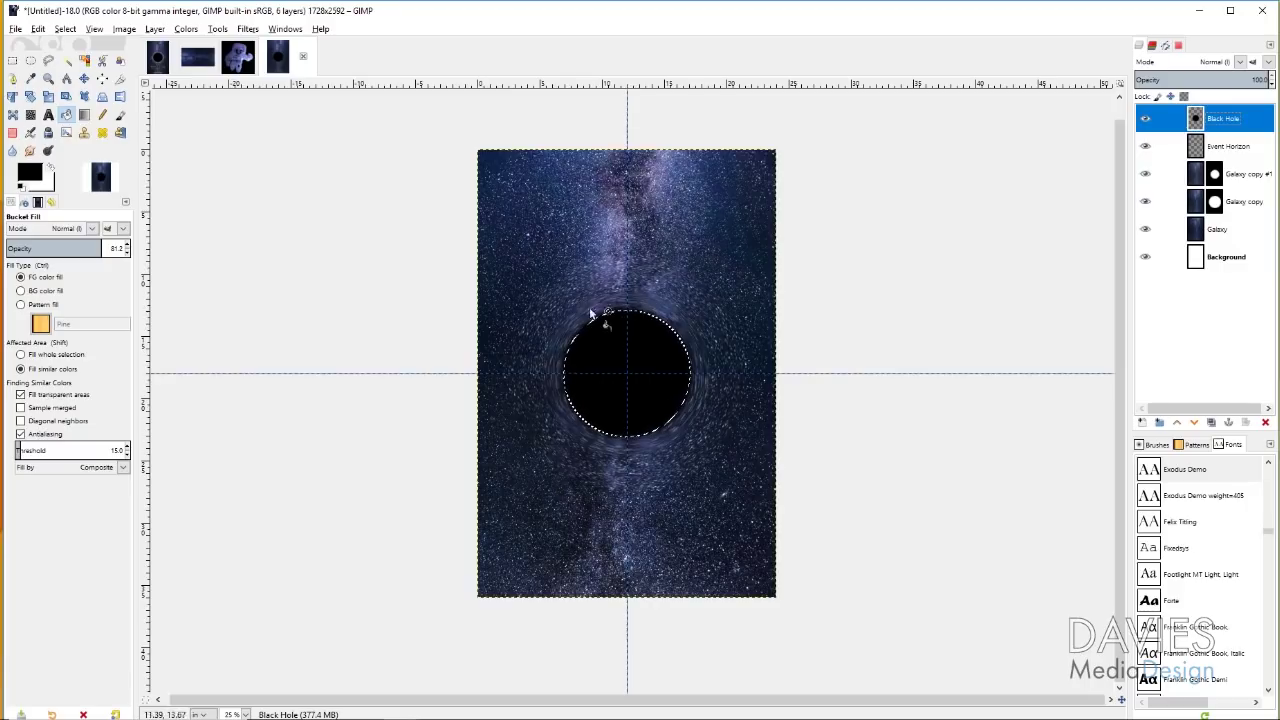
pyautogui.click(65, 29)
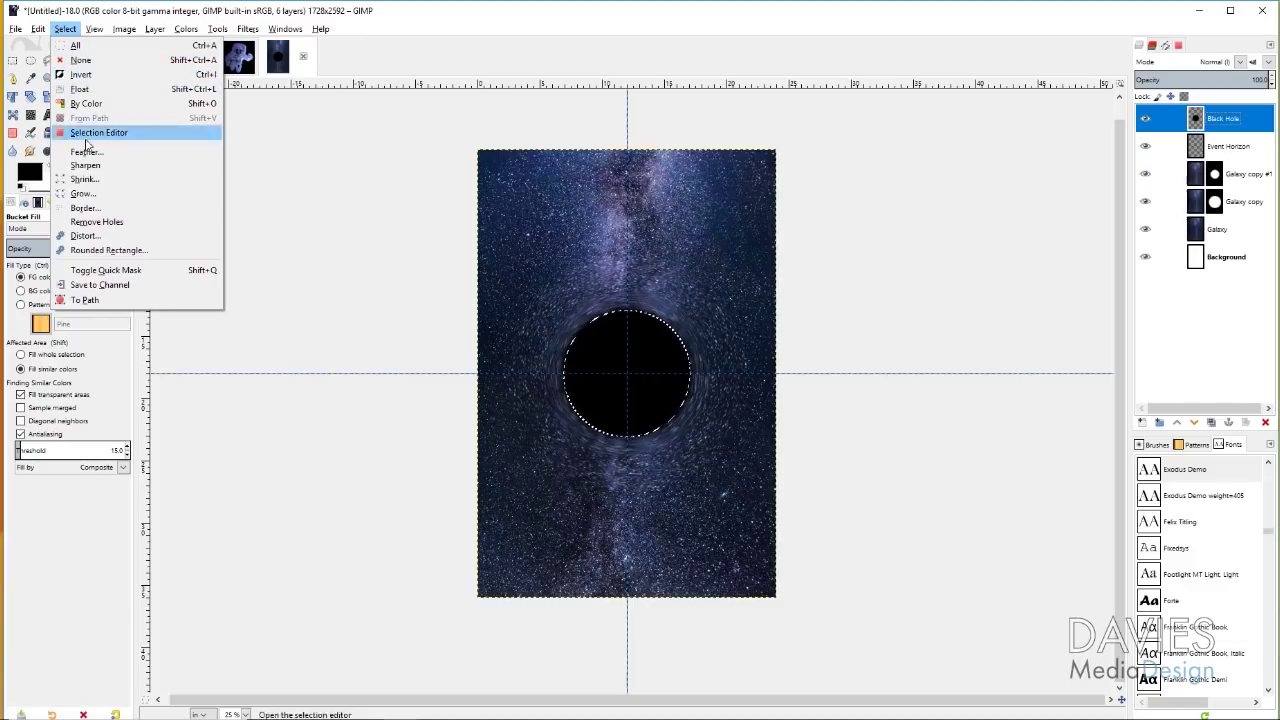
pyautogui.click(84, 193)
pyautogui.click(117, 210)
pyautogui.click(125, 192)
pyautogui.write('50')
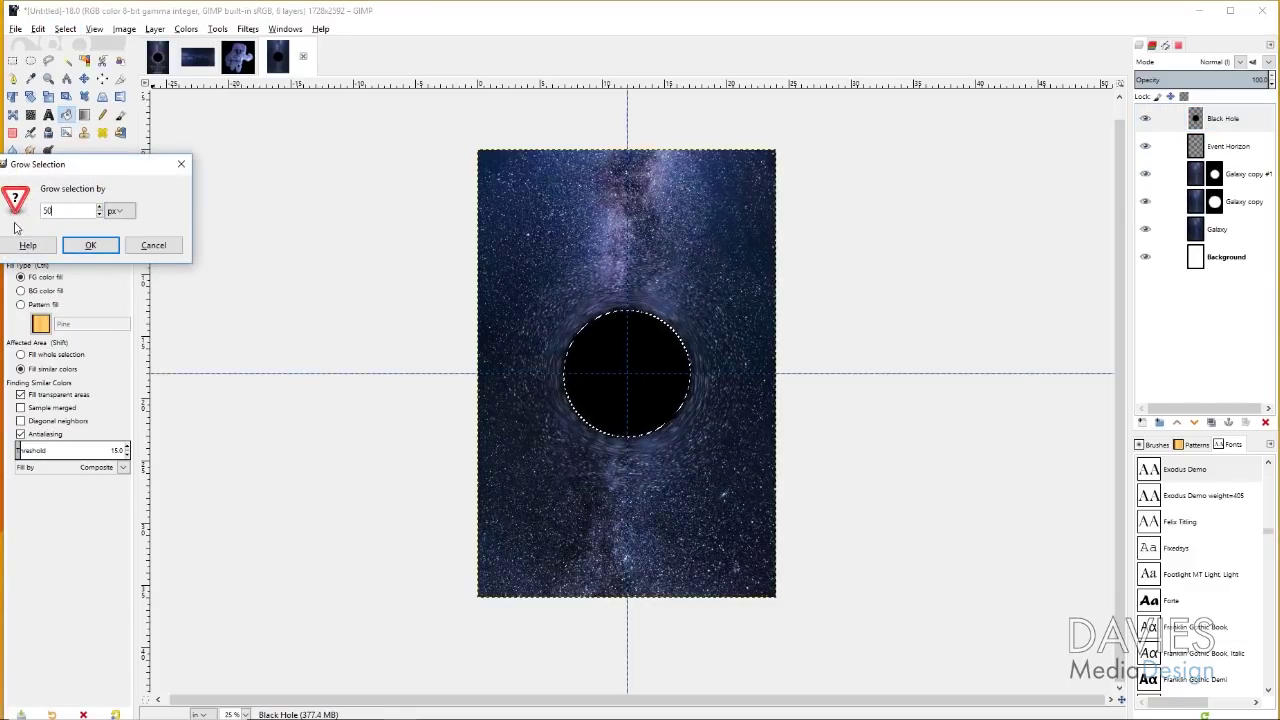
pyautogui.press('Return')
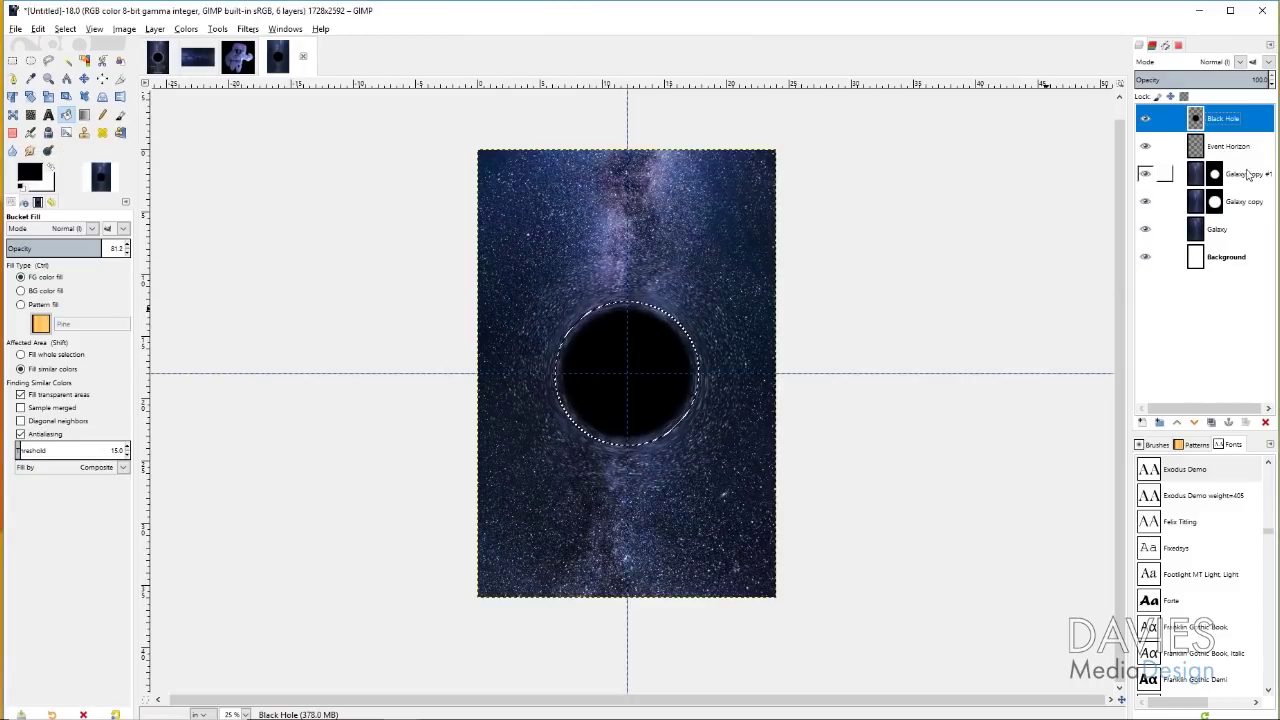
# - Fill the grown circle with white on the Event Horizon layer, then deselect
pyautogui.click(1195, 146)
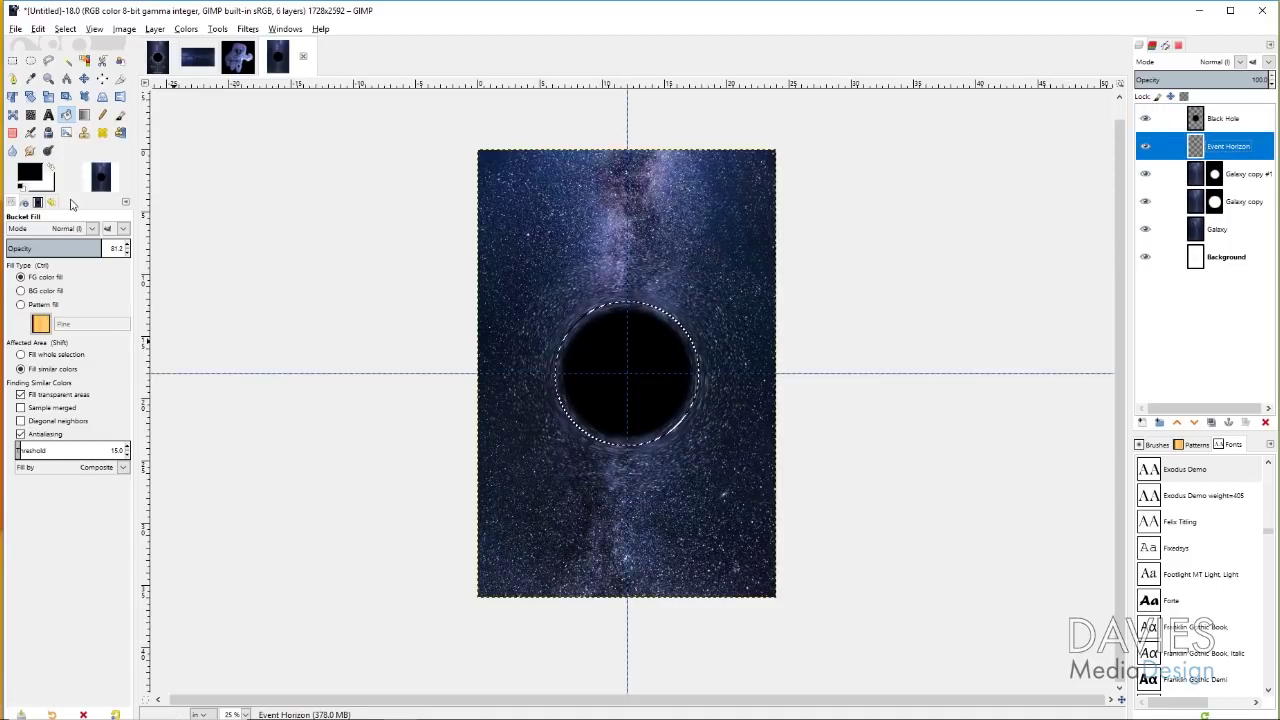
pyautogui.click(50, 169)
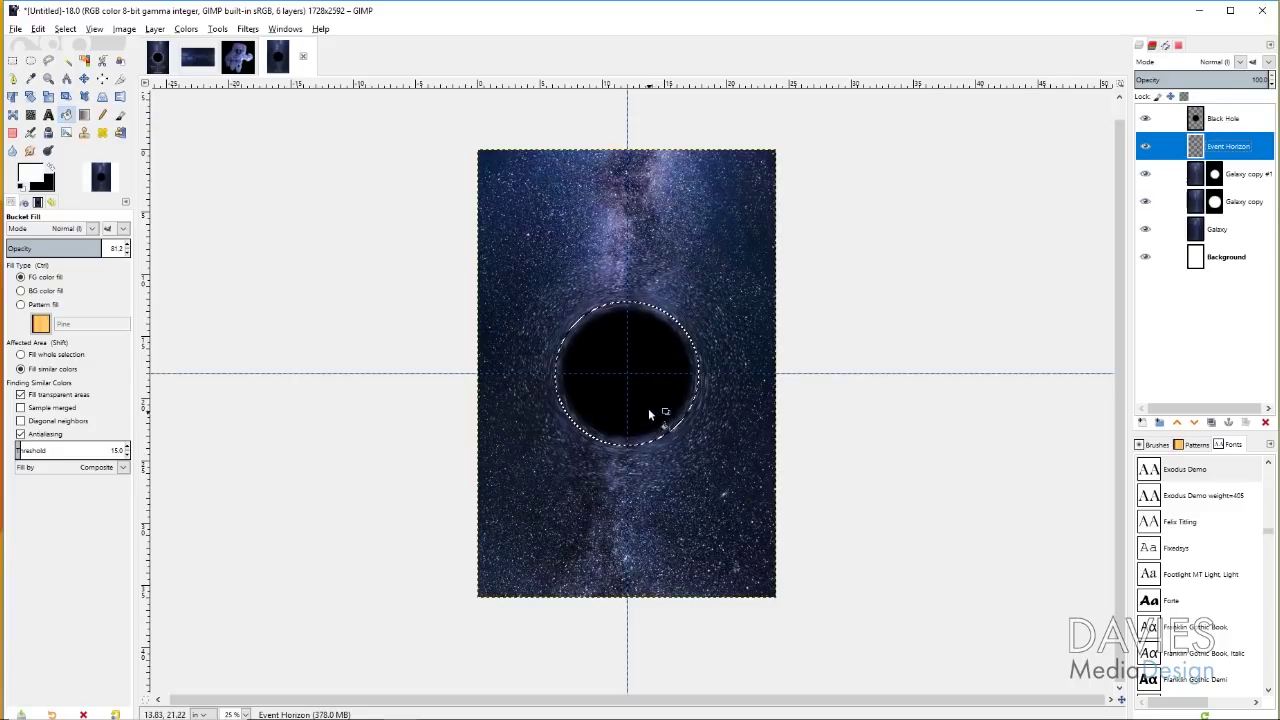
pyautogui.click(653, 360)
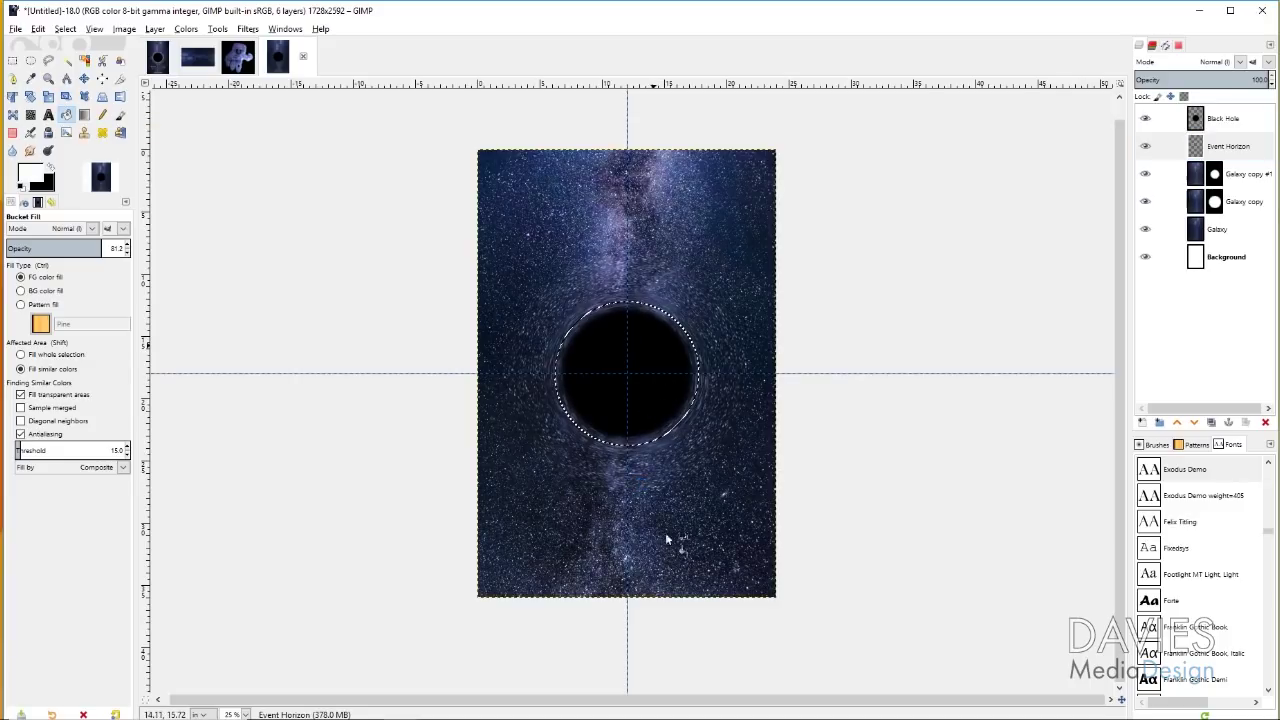
pyautogui.click(65, 28)
pyautogui.click(86, 62)
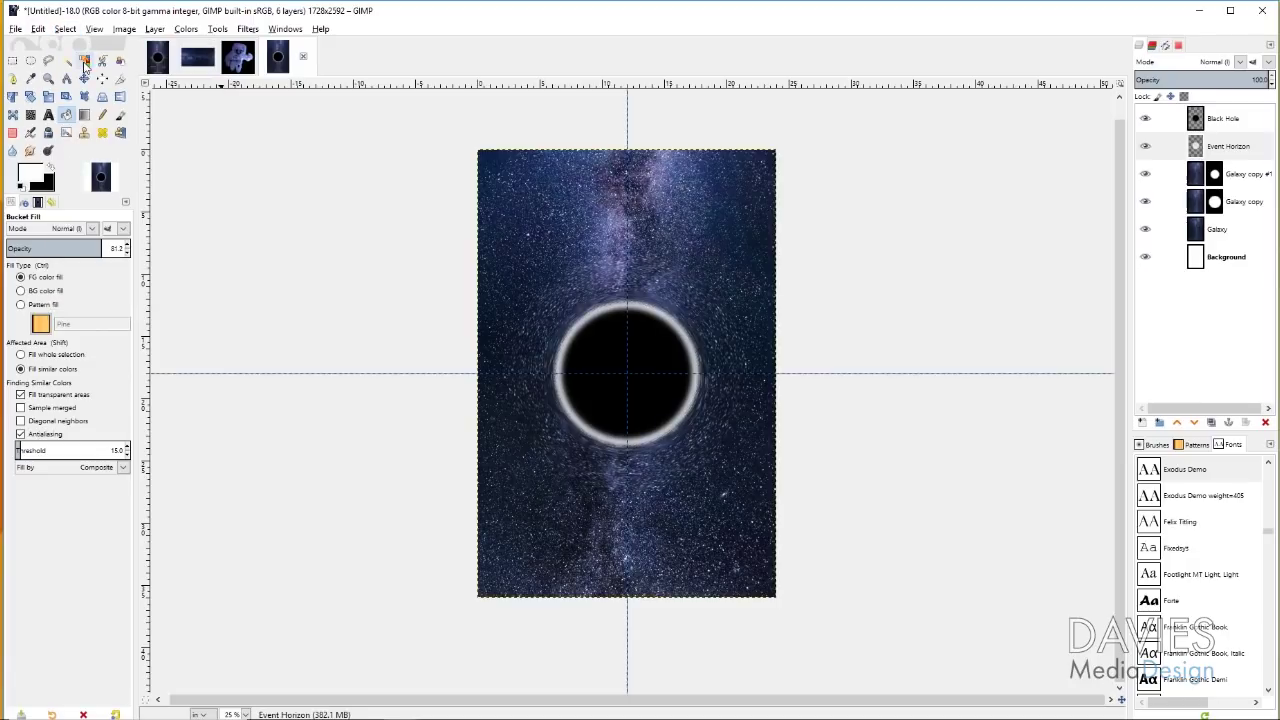
# - Set up the Paintbrush with the 2. Hardness 025 brush at about size 84
pyautogui.click(120, 115)
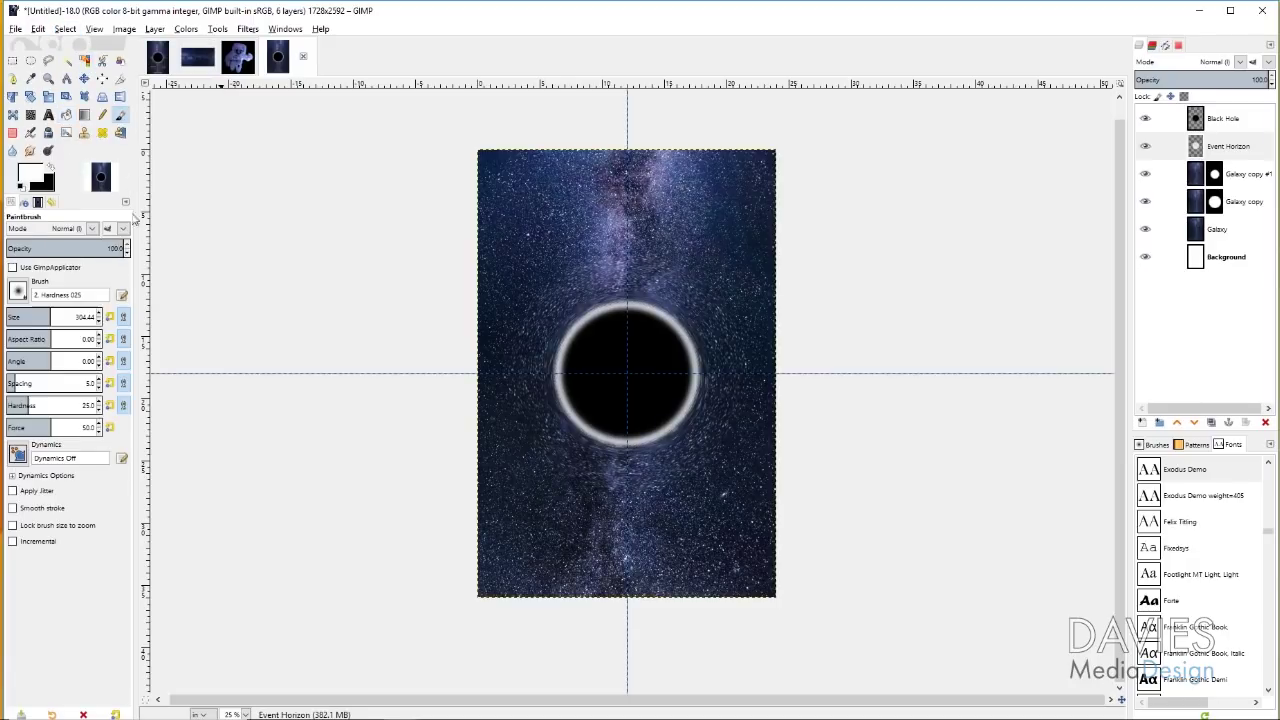
pyautogui.click(34, 294)
pyautogui.click(18, 291)
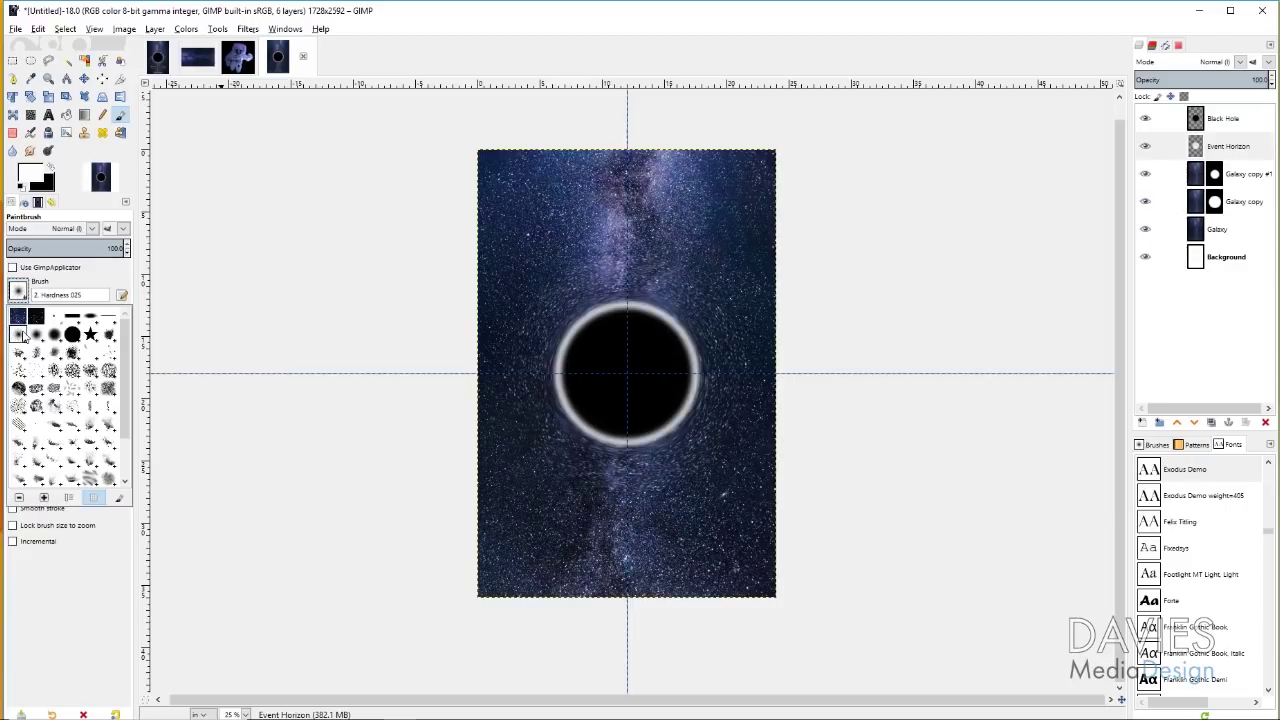
pyautogui.click(22, 292)
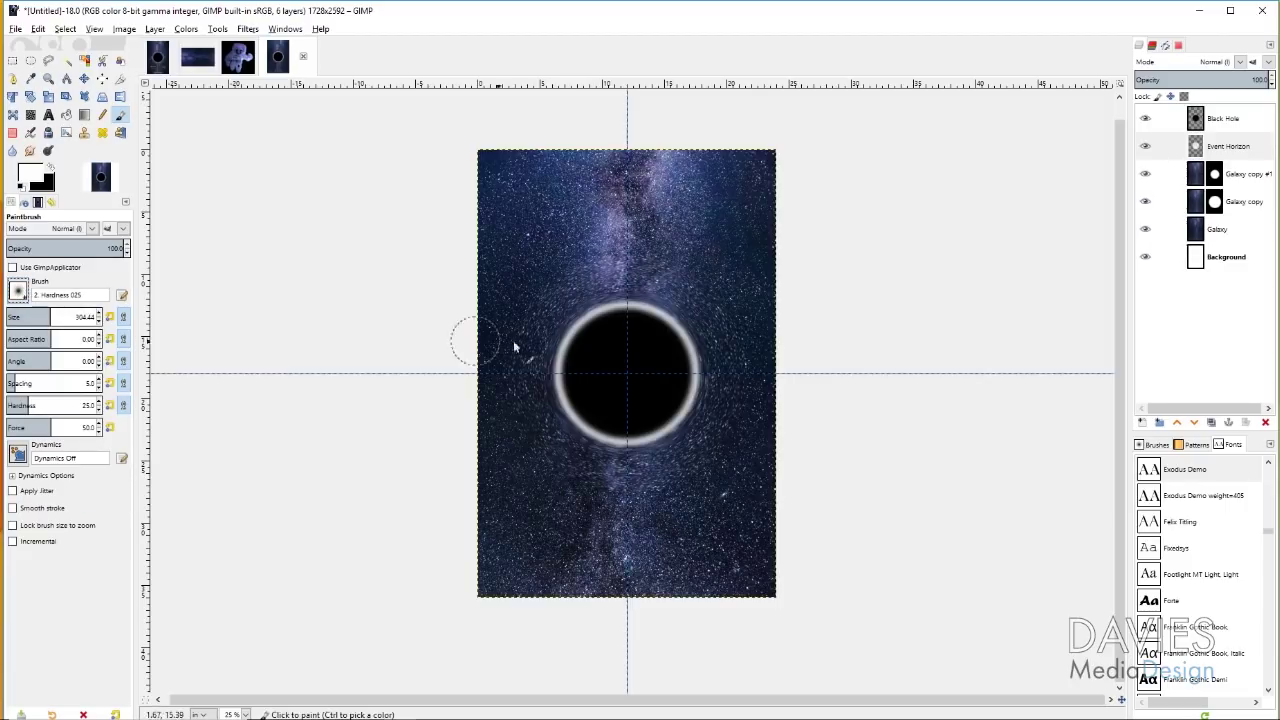
pyautogui.press('[')
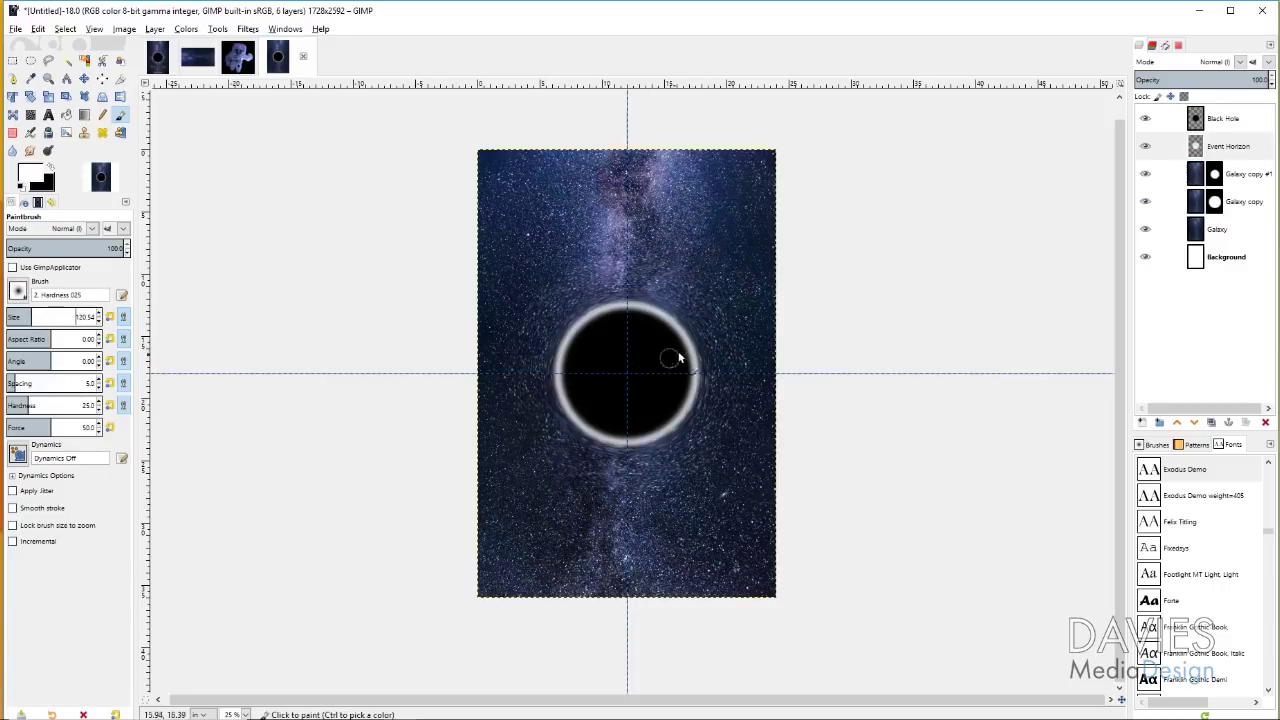
pyautogui.moveTo(40, 318); pyautogui.dragTo(12, 315)
pyautogui.hotkey('ctrl', 'z')
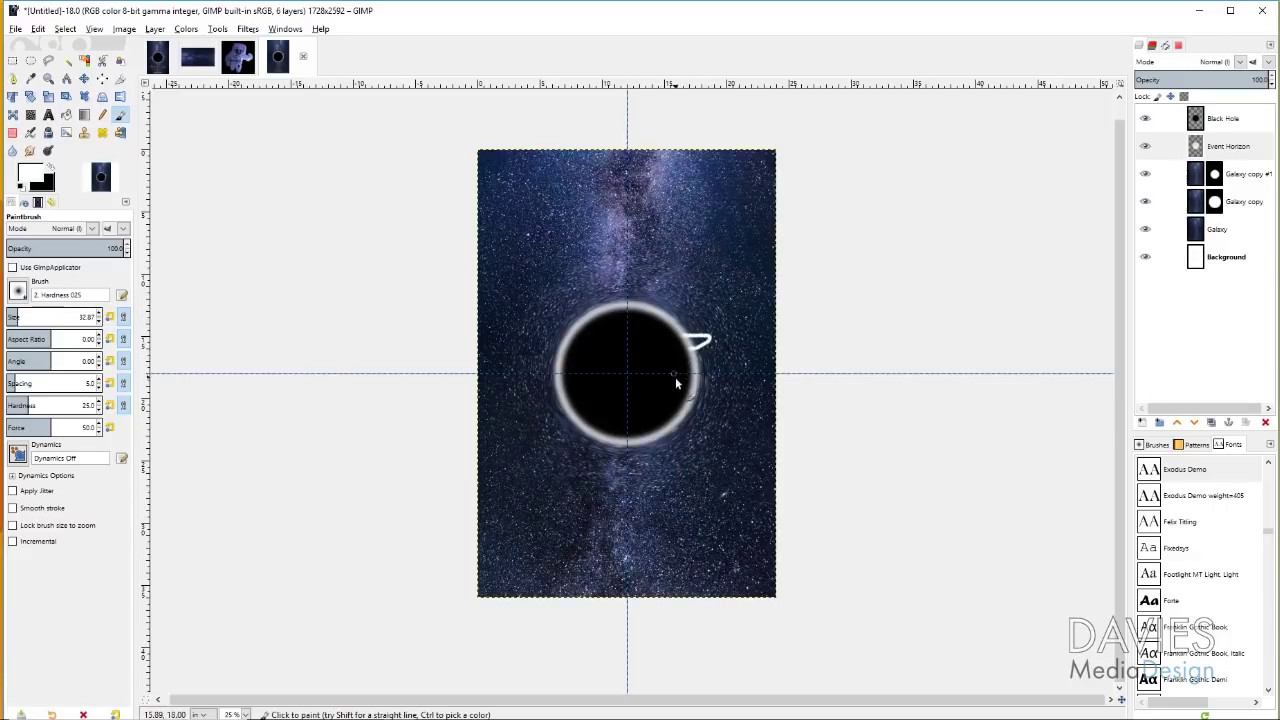
# - Paint four white streaks and spikes radiating off the ring's right, lower-right and left edges
pyautogui.moveTo(696, 374); pyautogui.dragTo(730, 377)
pyautogui.moveTo(700, 438); pyautogui.dragTo(684, 414)
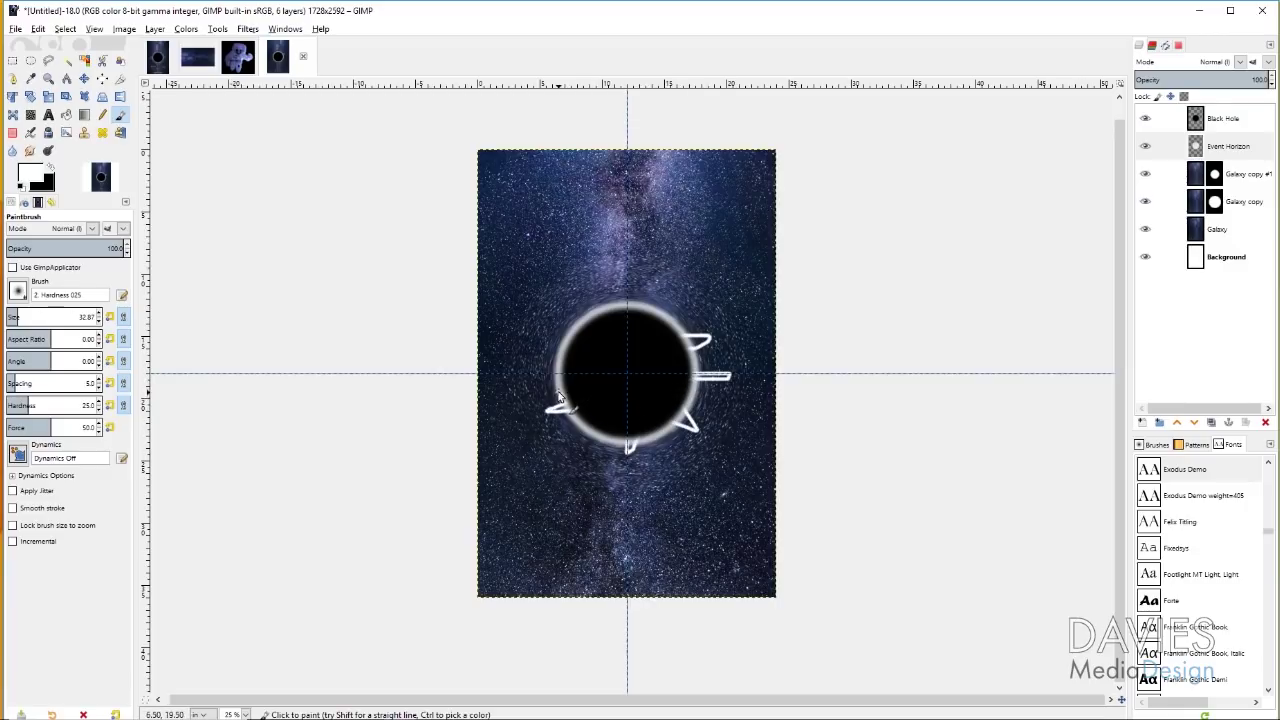
pyautogui.moveTo(558, 365); pyautogui.dragTo(574, 346)
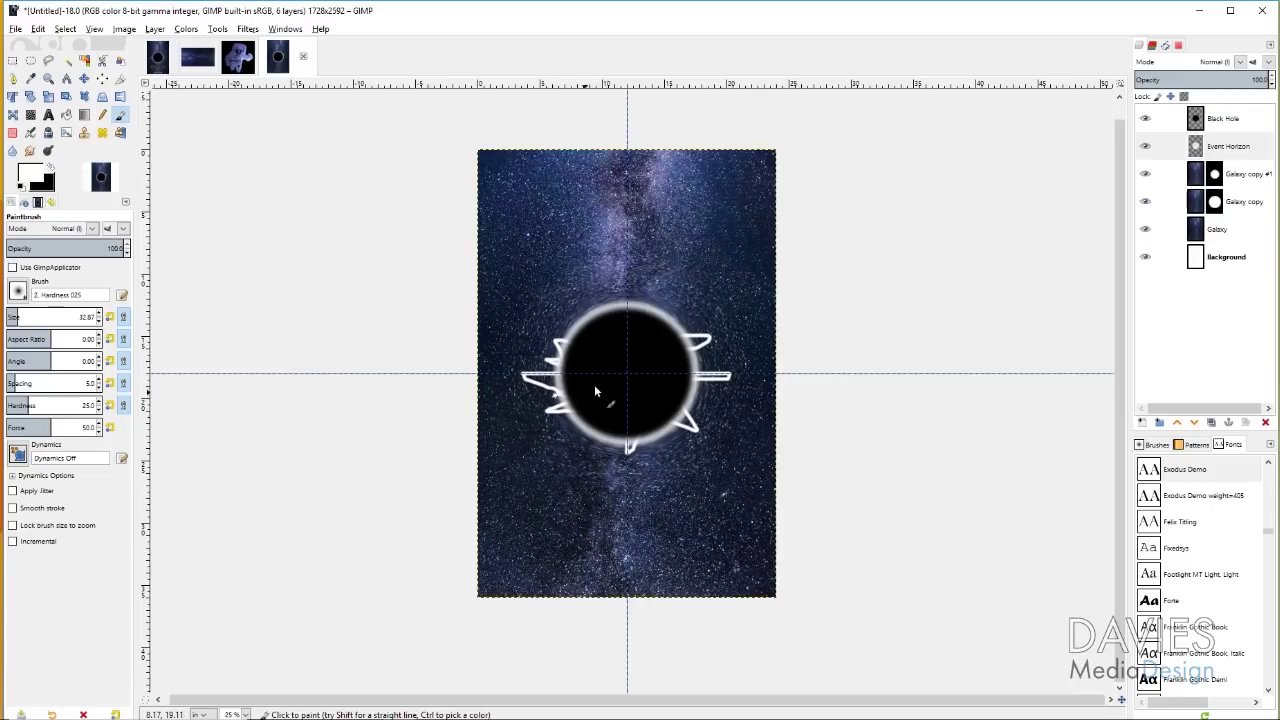
pyautogui.moveTo(707, 393); pyautogui.dragTo(688, 390)
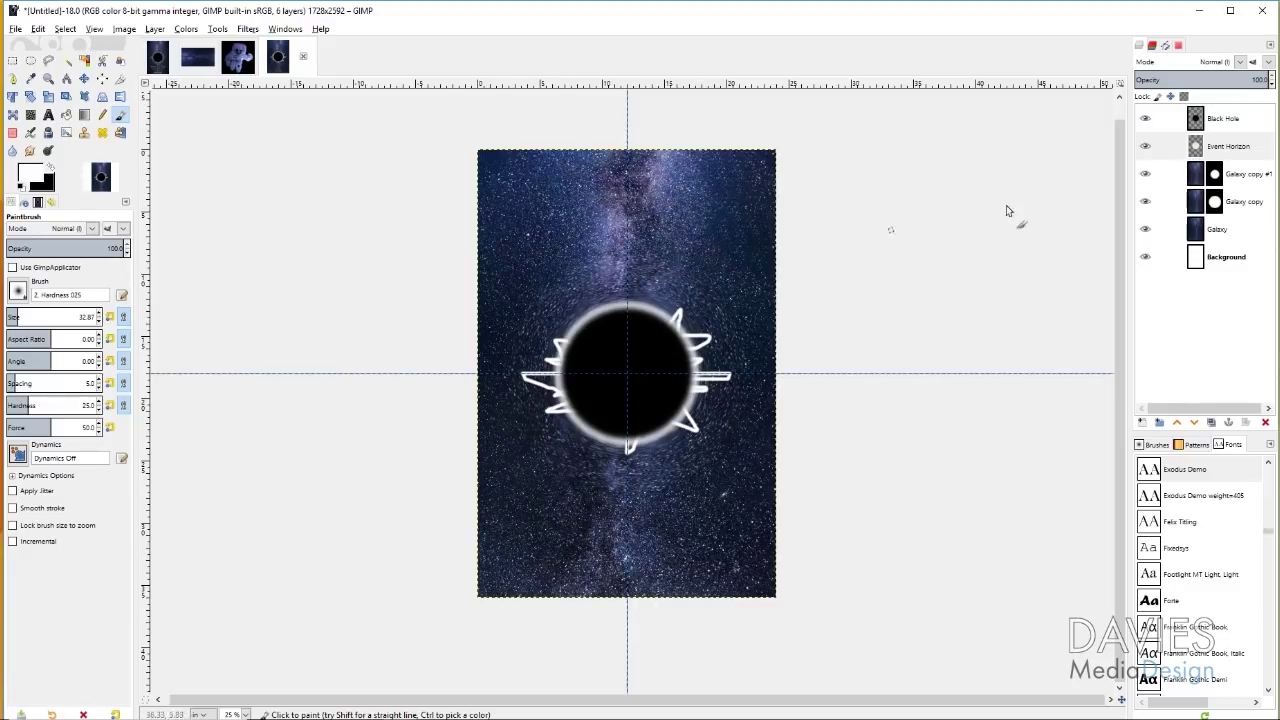
# - Soften the white ring and streaks with a large-size Gaussian Blur
pyautogui.click(248, 28)
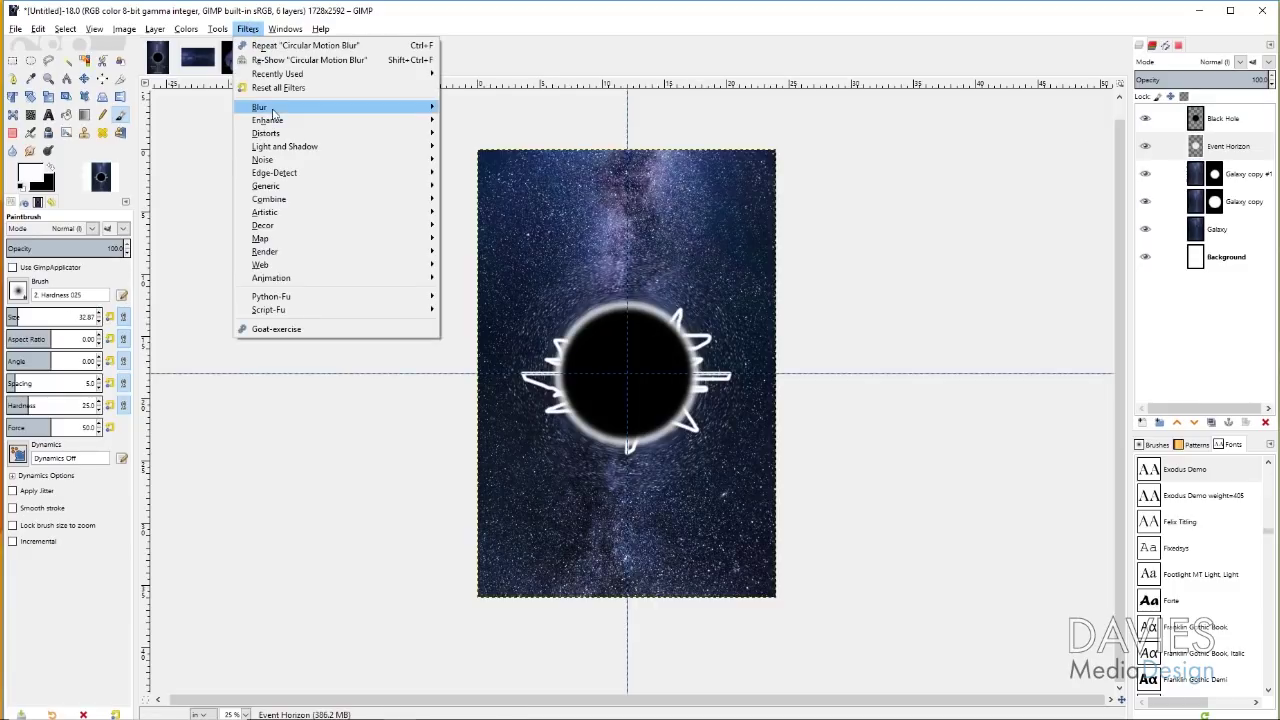
pyautogui.moveTo(272, 110)
pyautogui.click(477, 107)
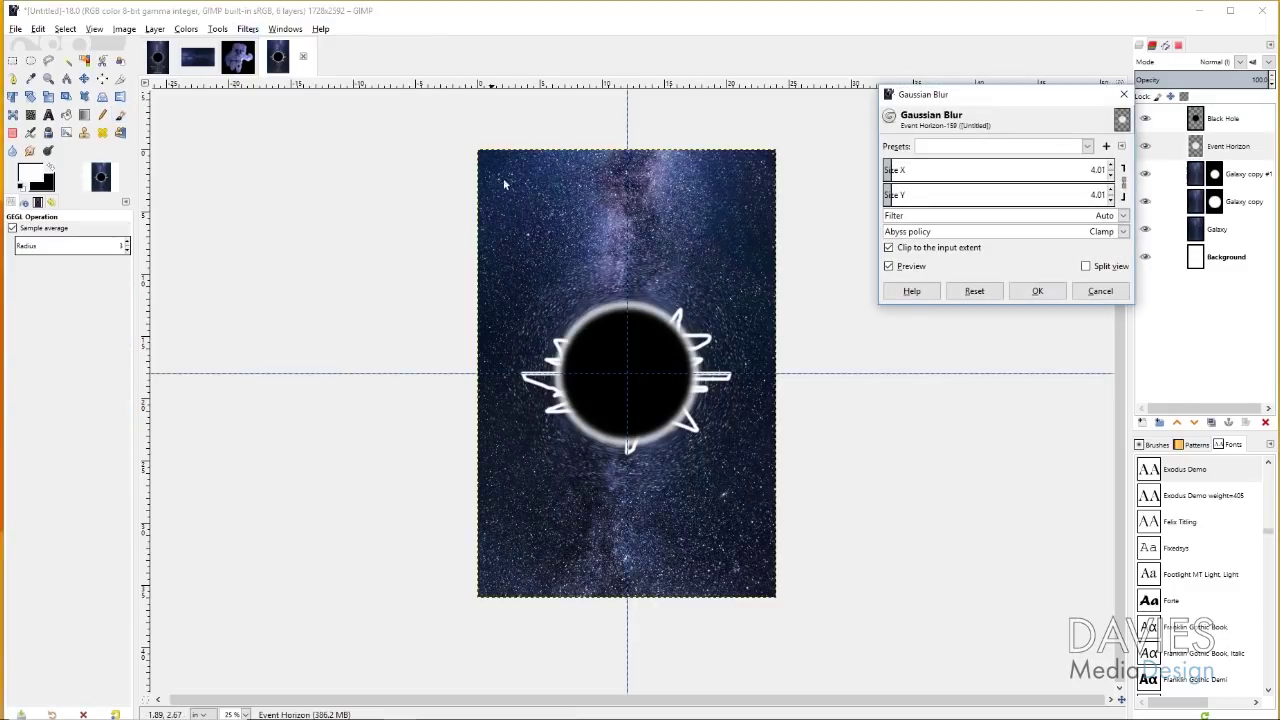
pyautogui.moveTo(896, 170); pyautogui.dragTo(1000, 173)
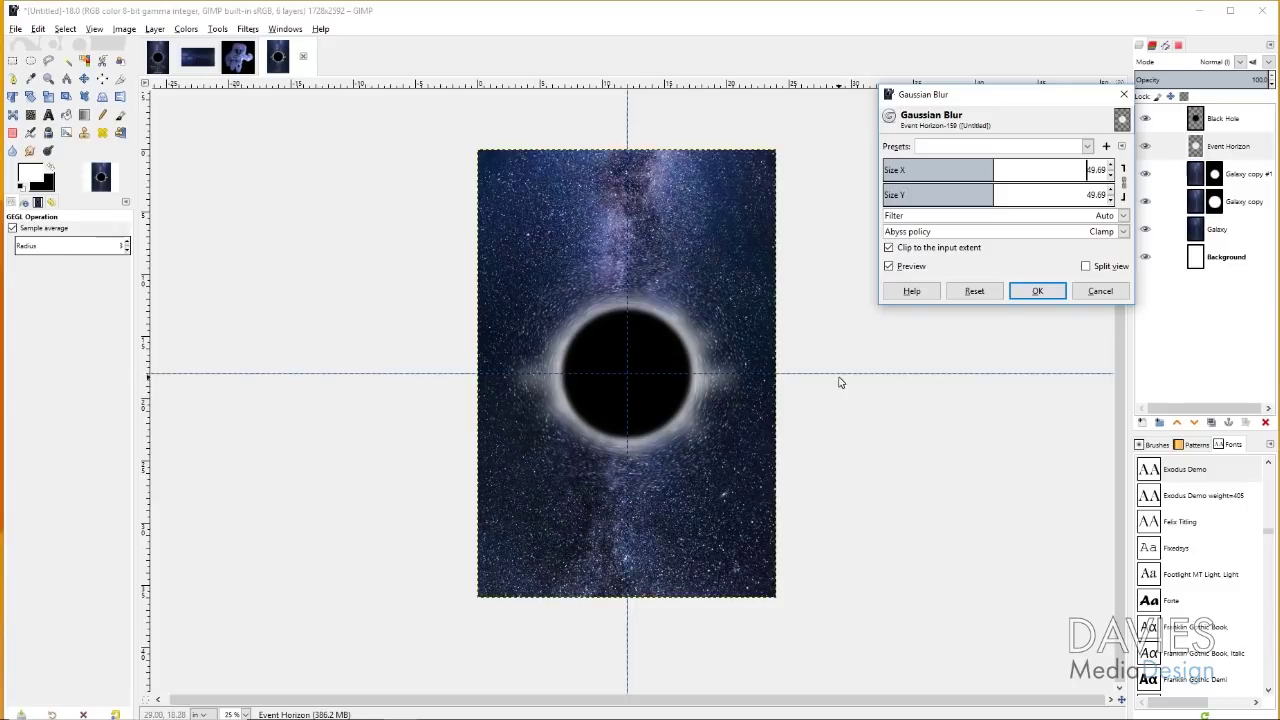
pyautogui.click(1036, 291)
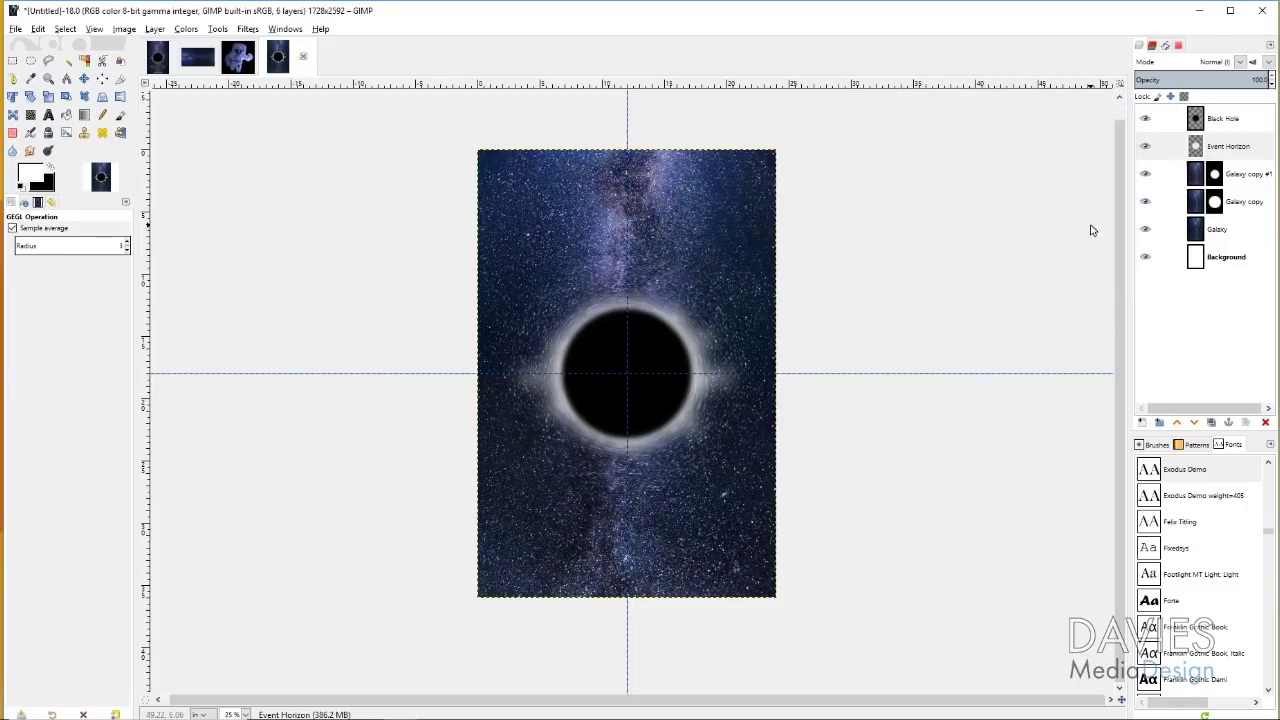
# - Fade the Event Horizon layer to 67 opacity
pyautogui.click(1228, 146)
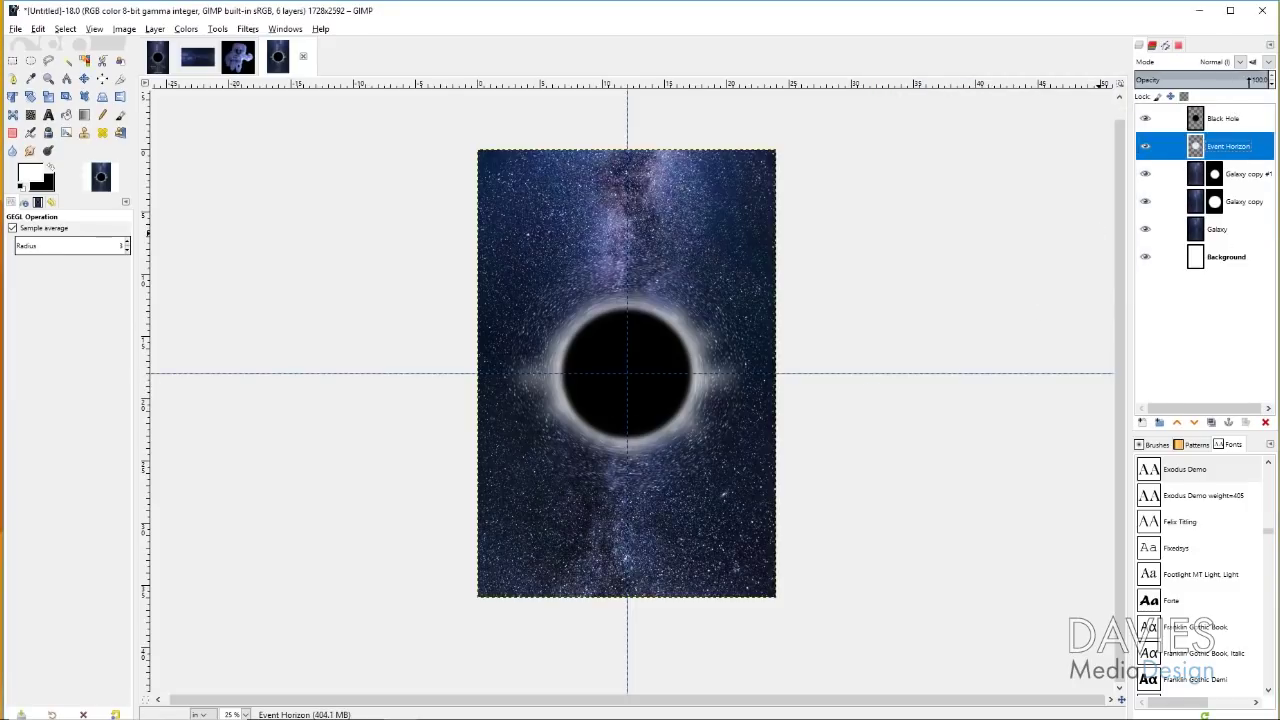
pyautogui.click(1246, 78)
pyautogui.moveTo(1246, 78); pyautogui.dragTo(1210, 80)
pyautogui.click(1223, 79)
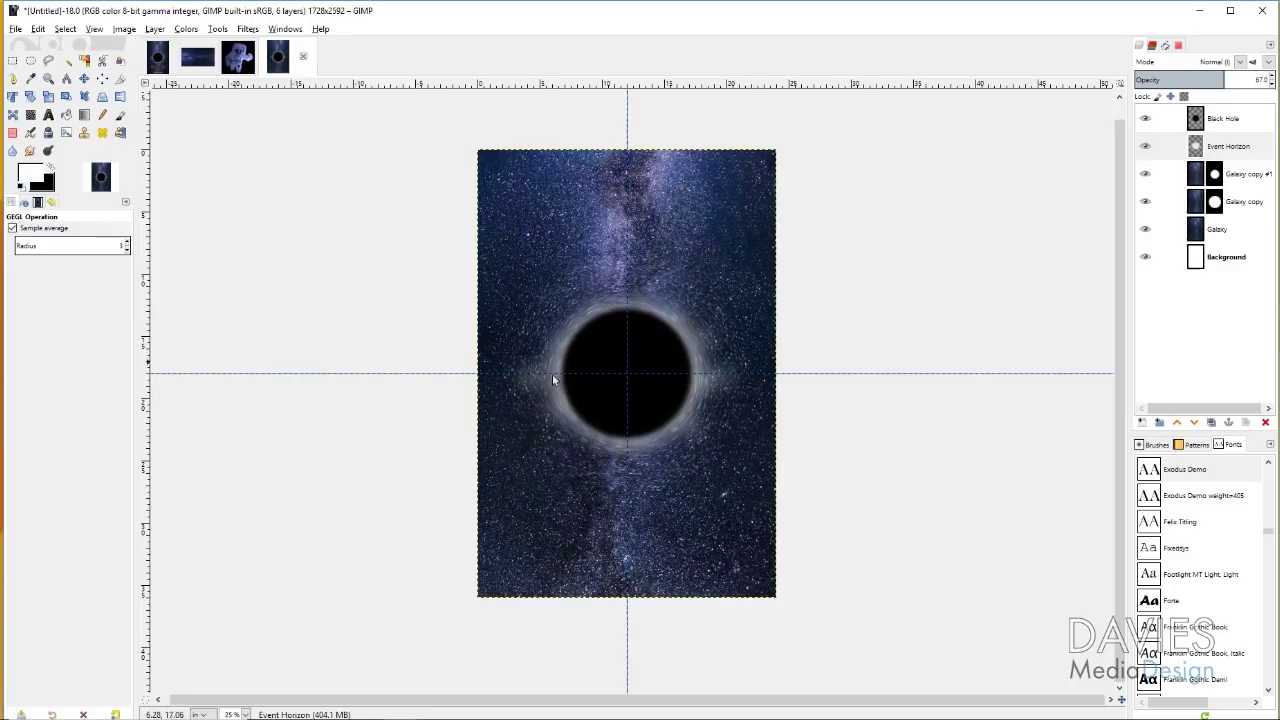
pyautogui.click(1196, 204)
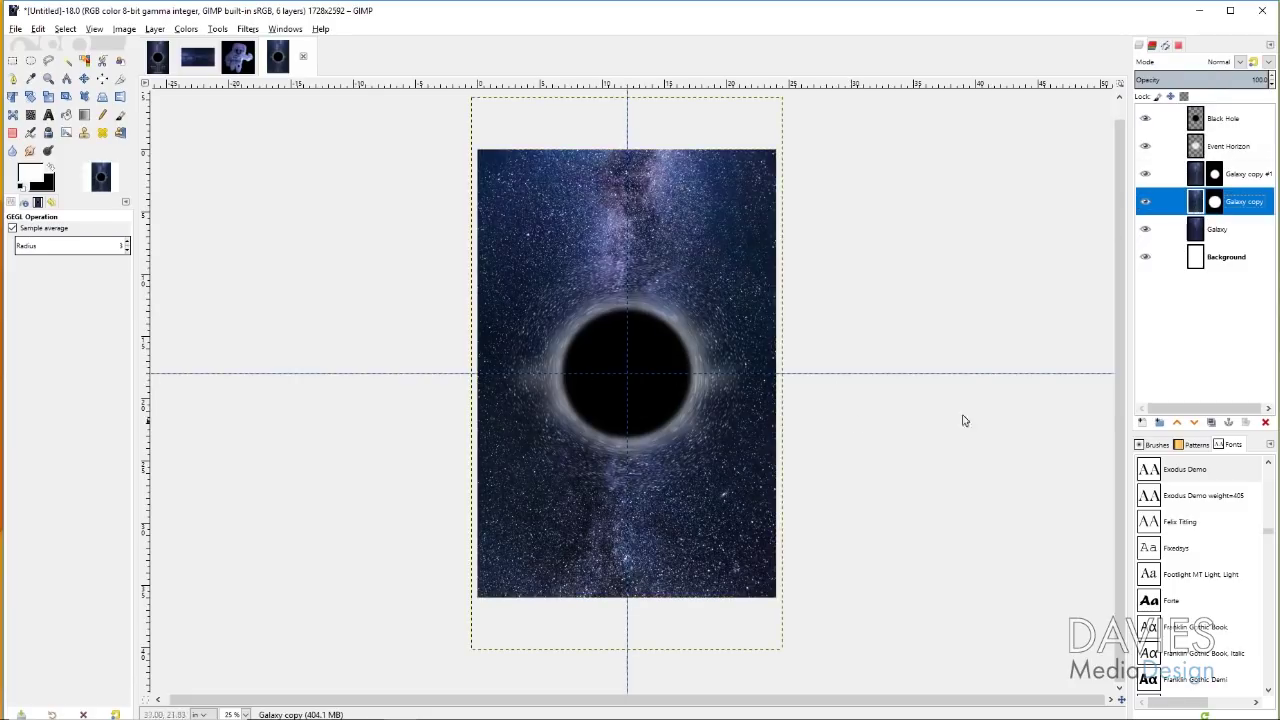
# - Apply the layer masks on Galaxy copy and Galaxy copy #1
pyautogui.rightClick(1215, 200)
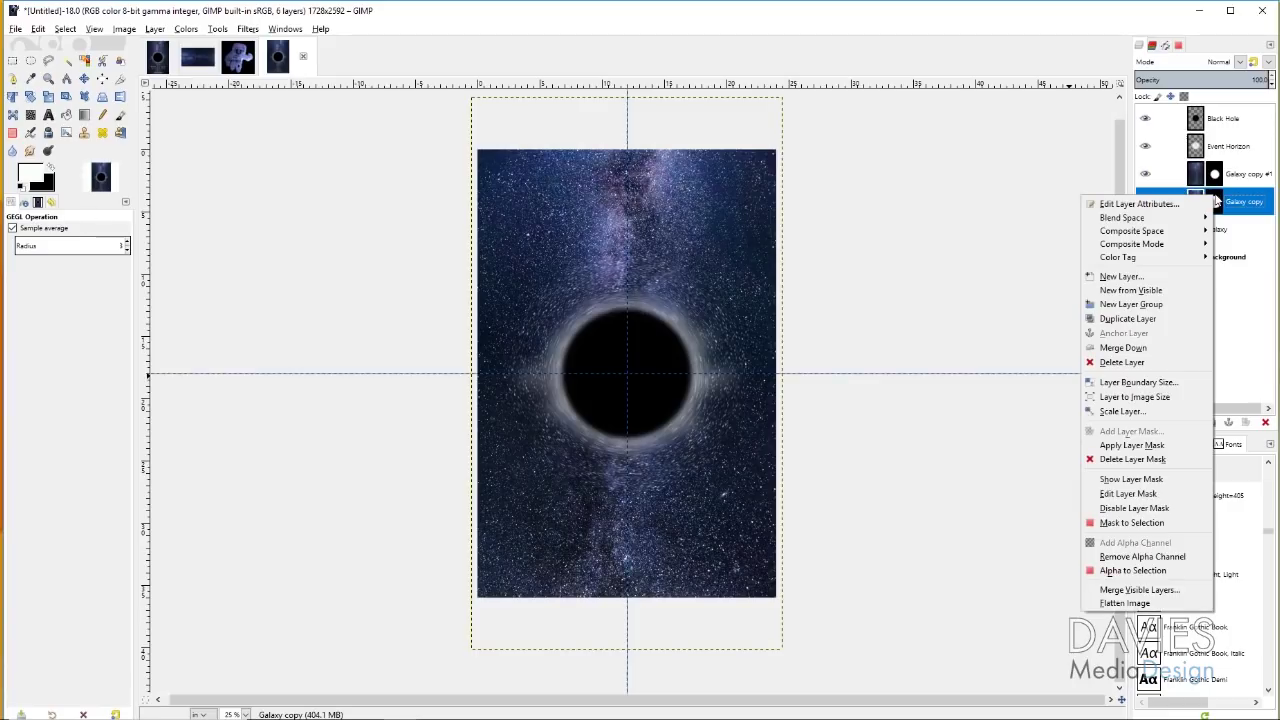
pyautogui.click(1166, 446)
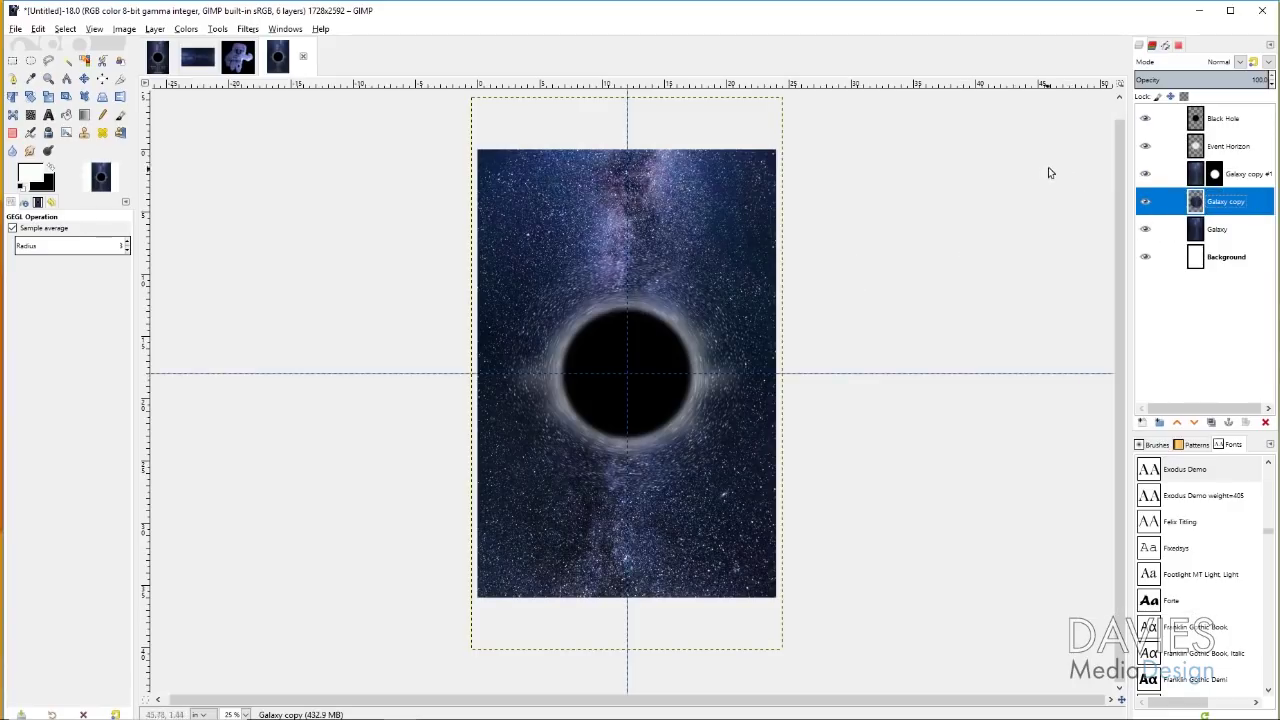
pyautogui.click(1215, 175)
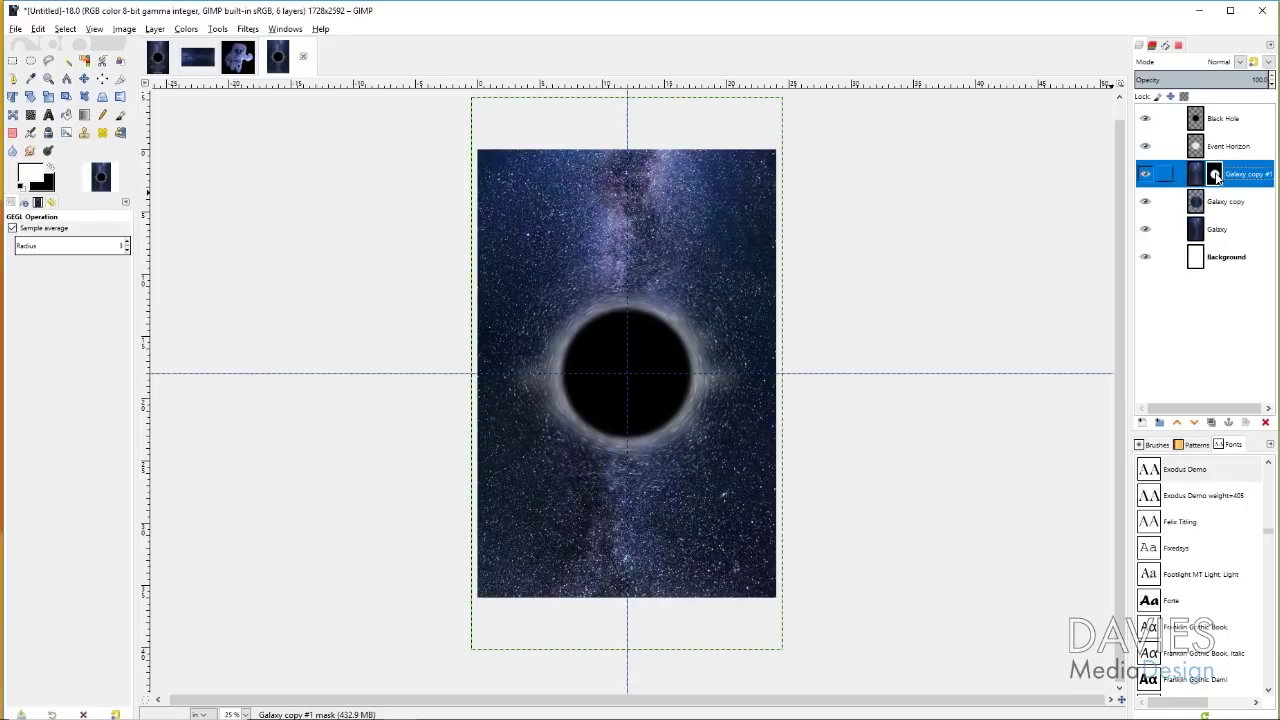
pyautogui.rightClick(1217, 177)
pyautogui.click(1145, 425)
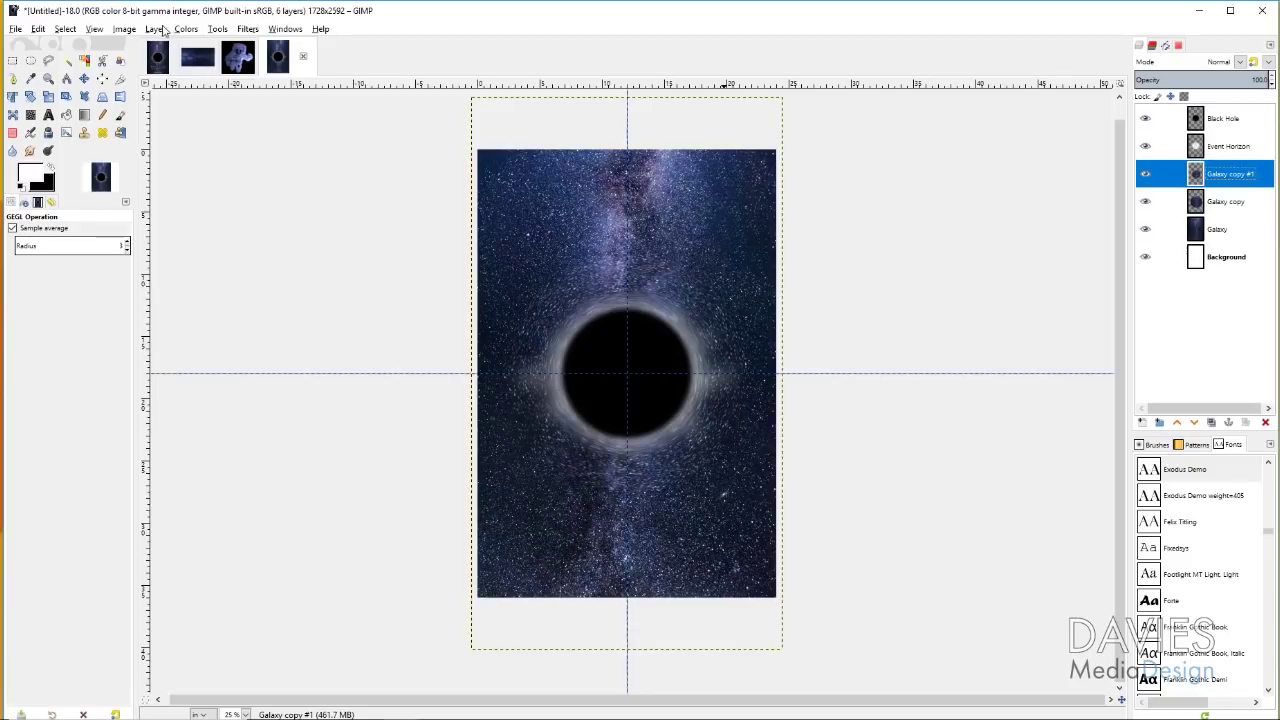
# - Crop Galaxy copy #1 and Galaxy copy to their content
pyautogui.click(163, 29)
pyautogui.click(212, 268)
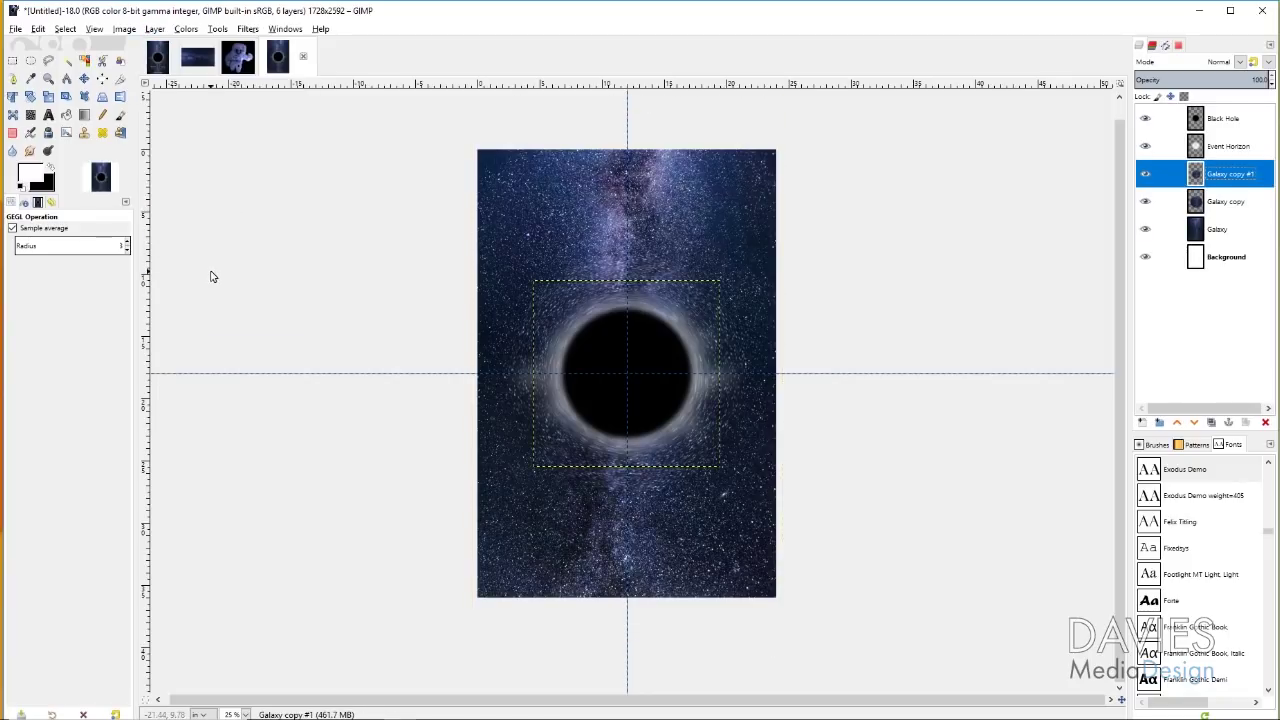
pyautogui.click(1195, 203)
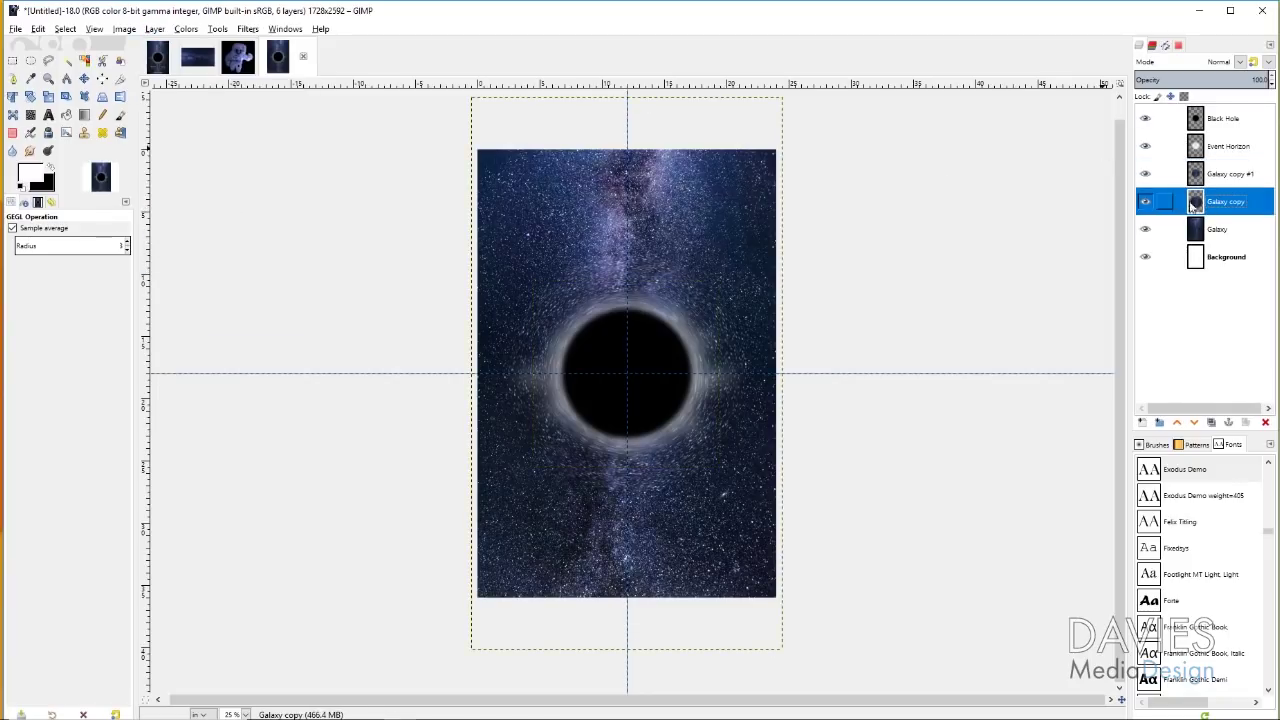
pyautogui.click(155, 29)
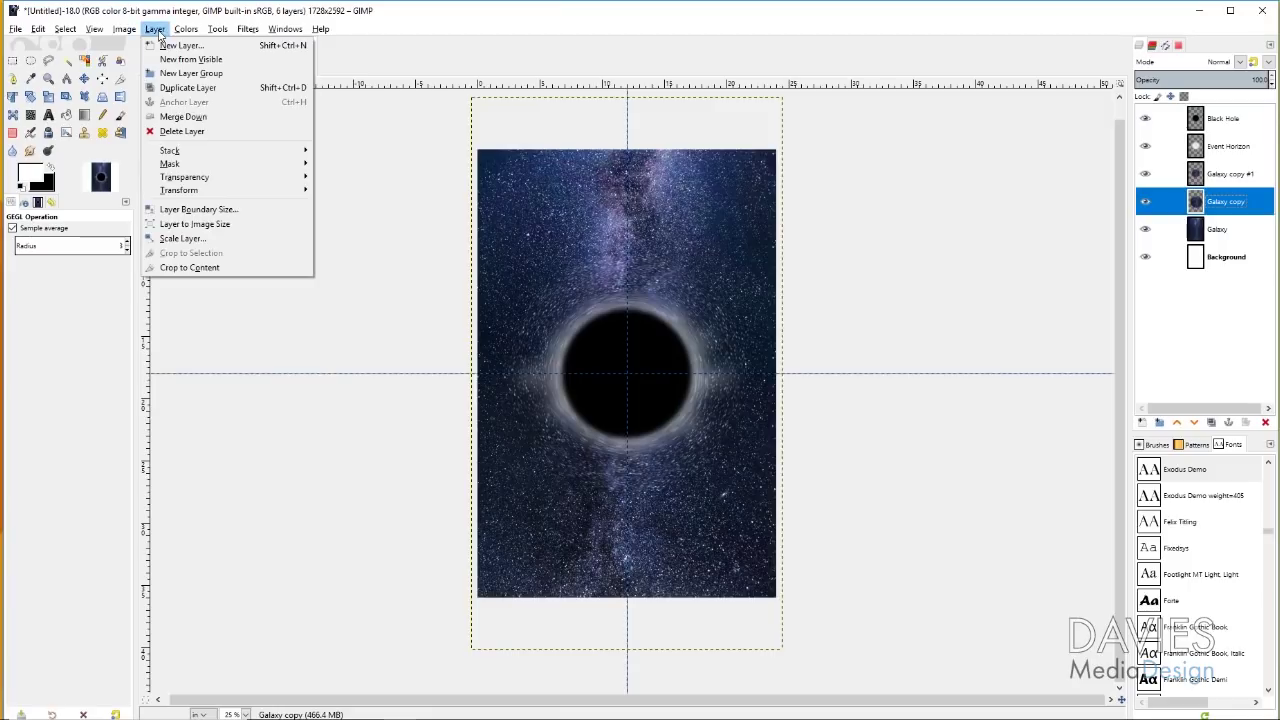
pyautogui.click(190, 268)
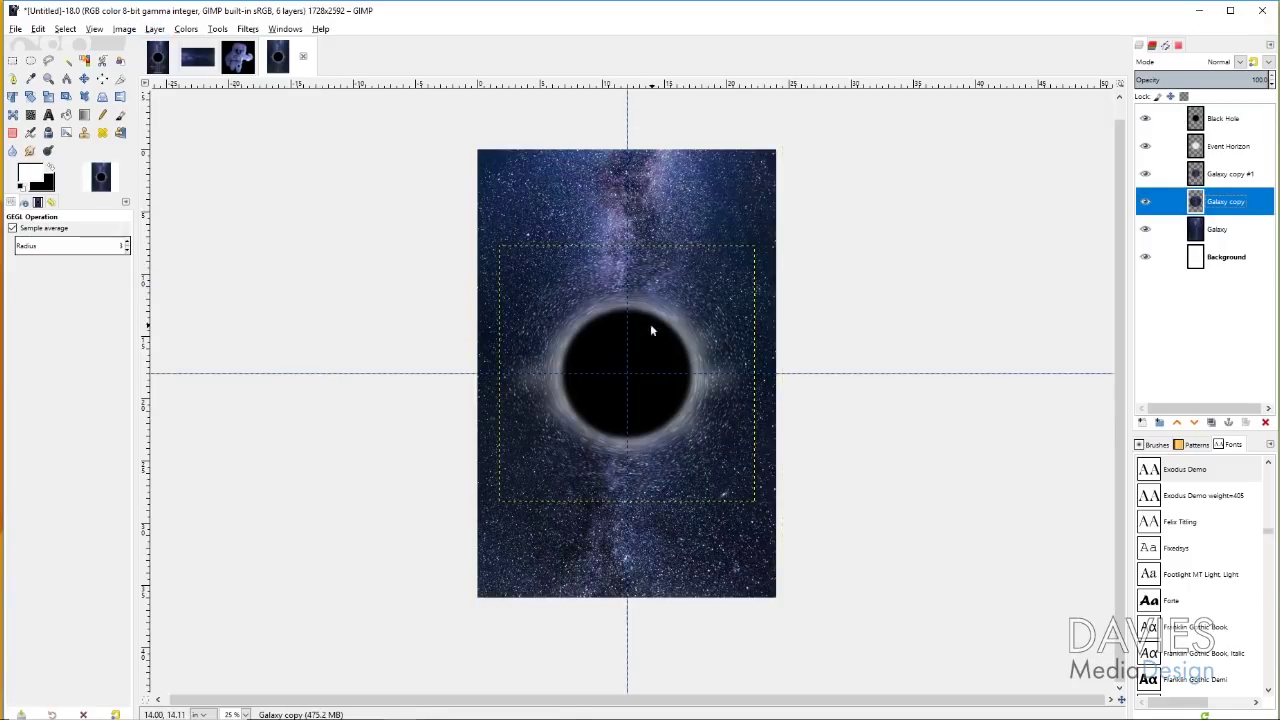
# - Crop the Event Horizon and Black Hole layers to their content
pyautogui.click(1210, 148)
pyautogui.click(158, 30)
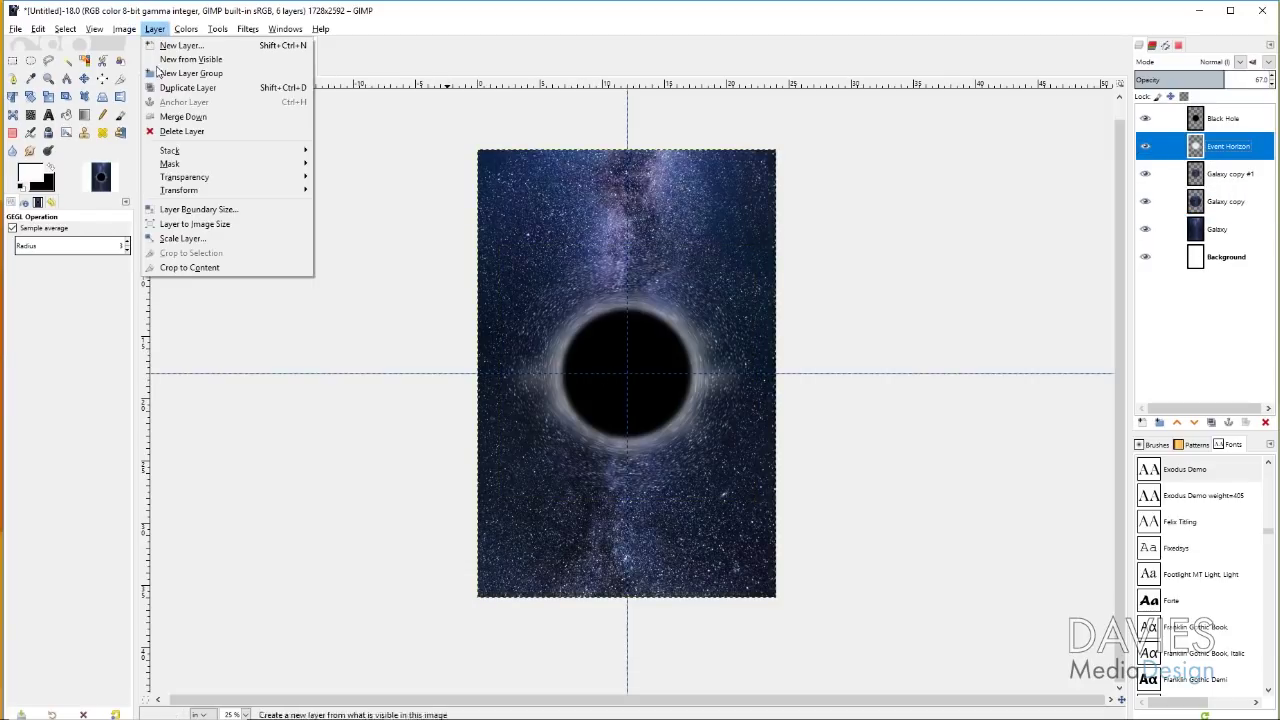
pyautogui.click(253, 268)
pyautogui.click(1204, 116)
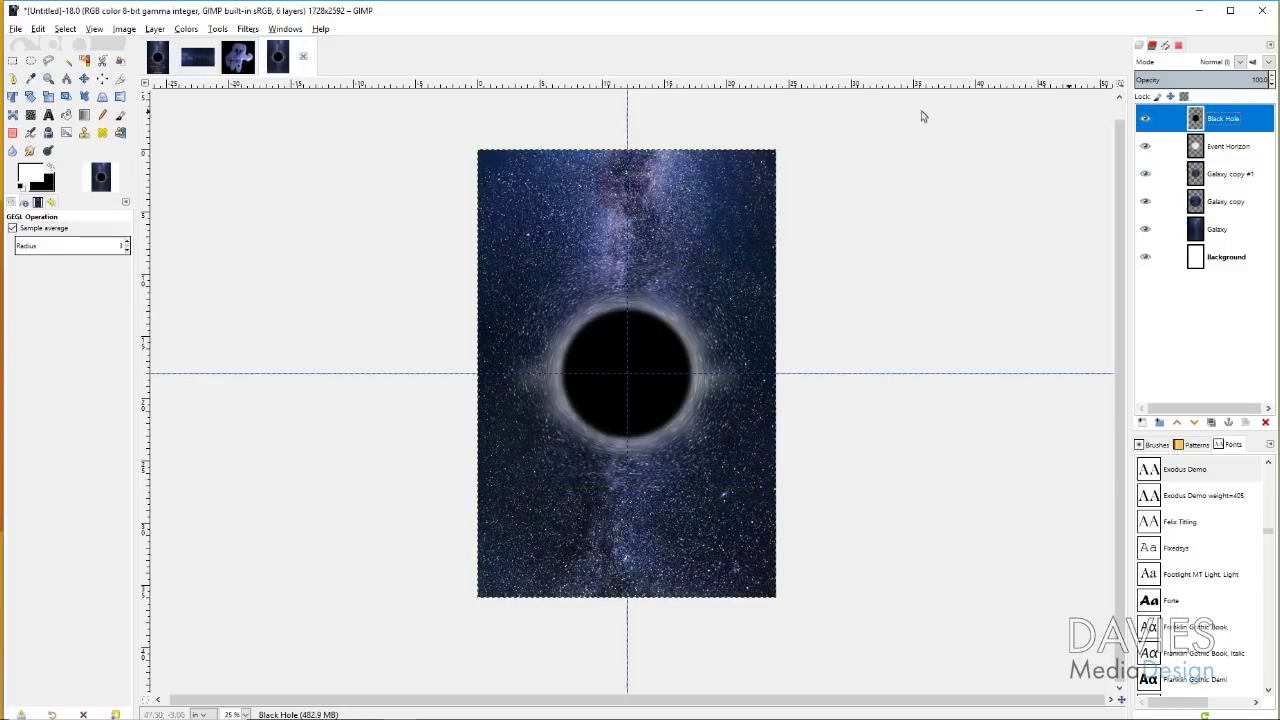
pyautogui.click(155, 29)
pyautogui.click(205, 268)
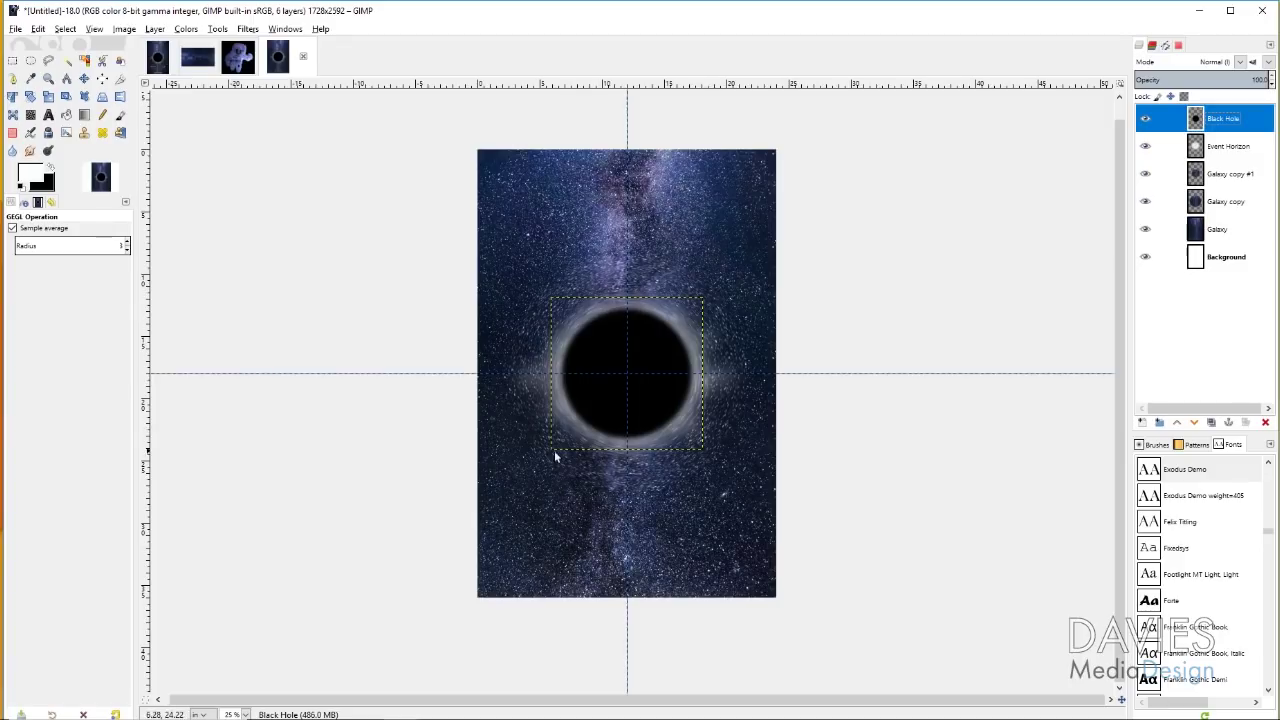
pyautogui.click(1190, 262)
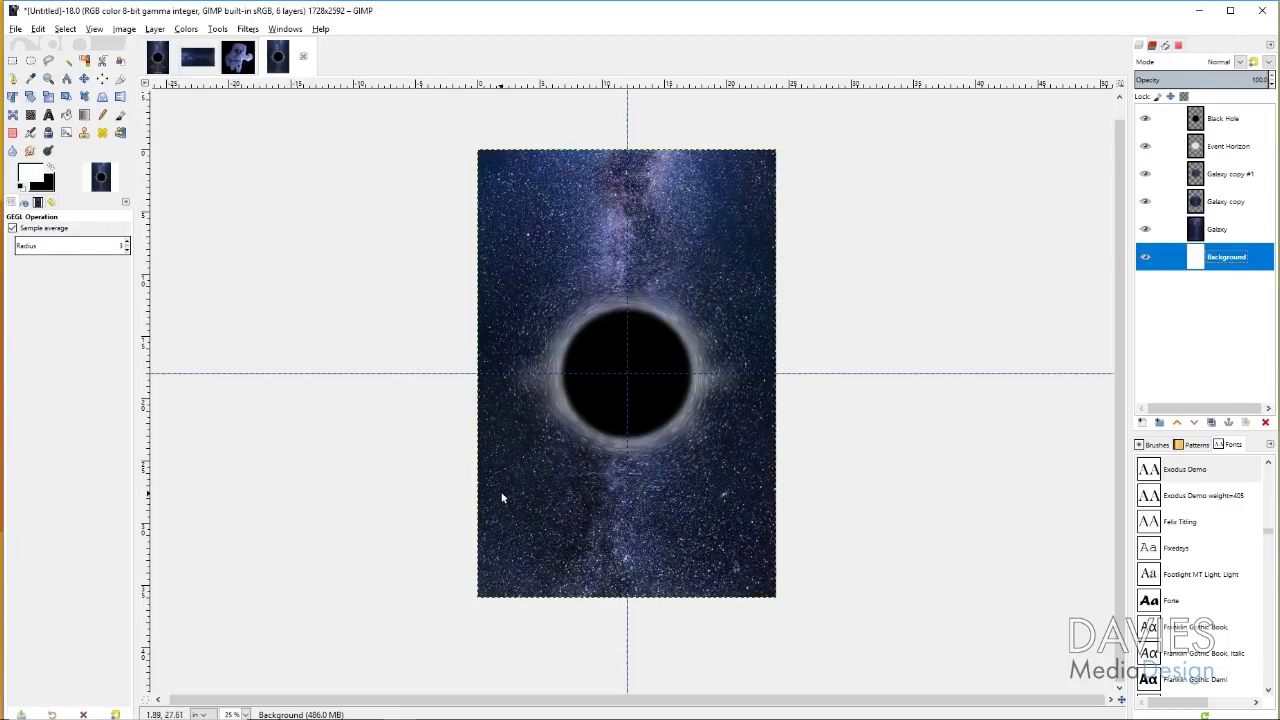
# - Set the Text tool to the Exodus Demo font at 150 px
pyautogui.click(48, 116)
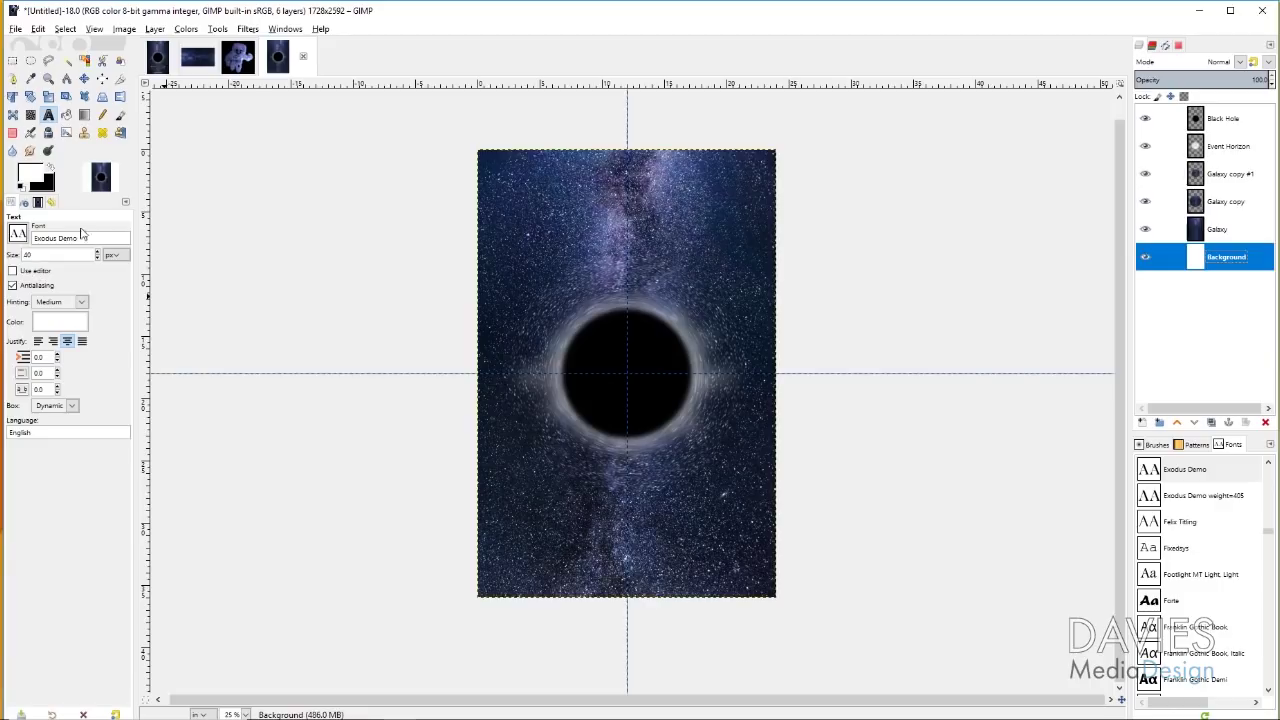
pyautogui.click(27, 236)
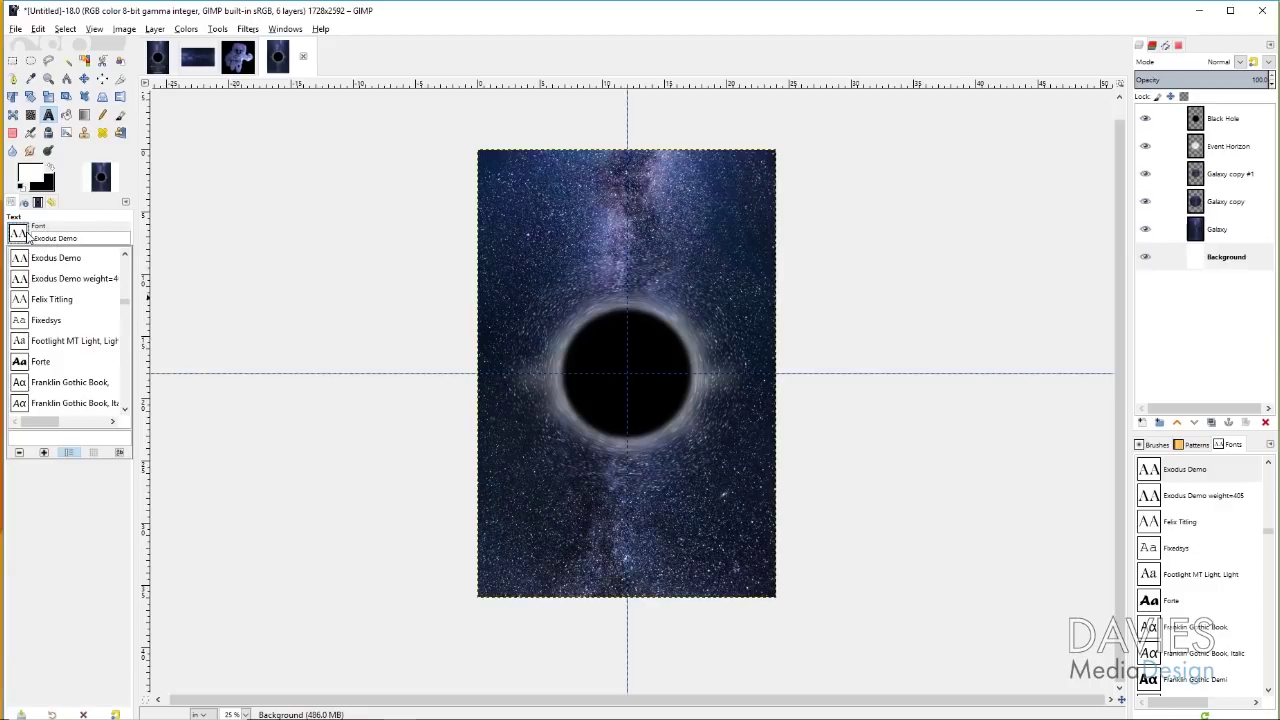
pyautogui.click(42, 280)
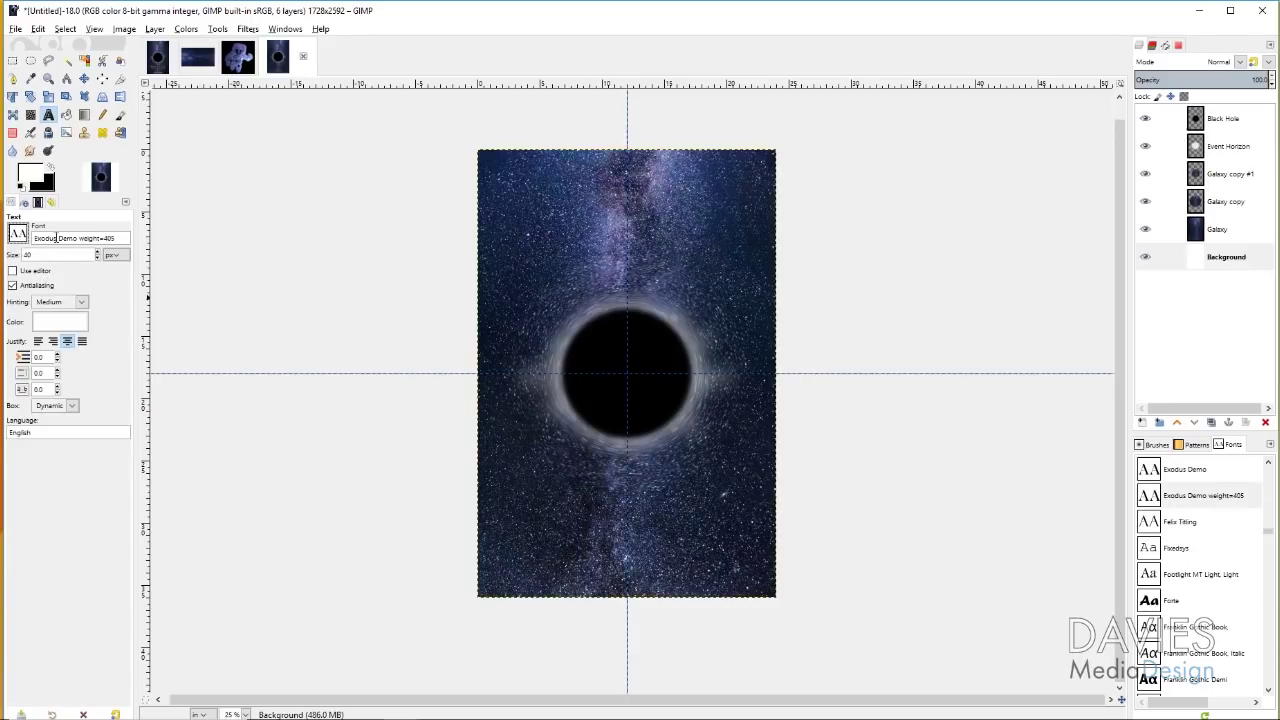
pyautogui.doubleClick(27, 256)
# - Type SPACETIME below the black hole and move its layer to the top
pyautogui.click(530, 501)
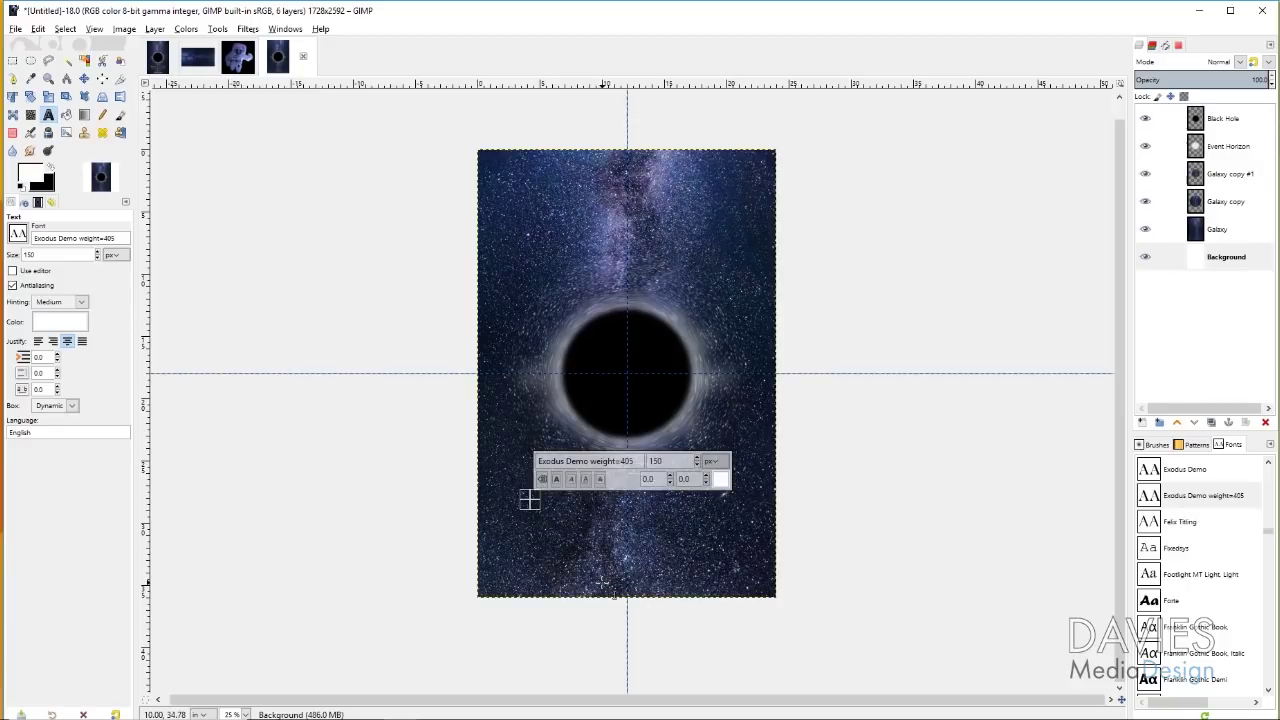
pyautogui.write('SPAC')
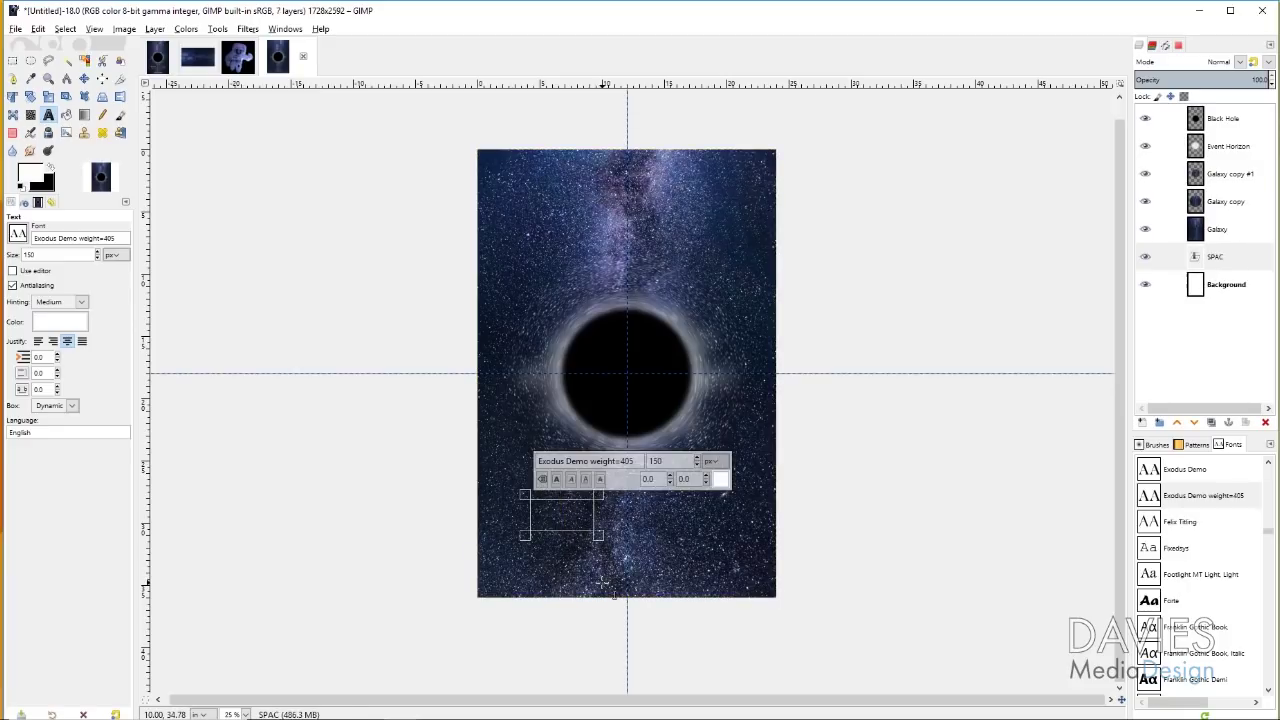
pyautogui.write('ETIME')
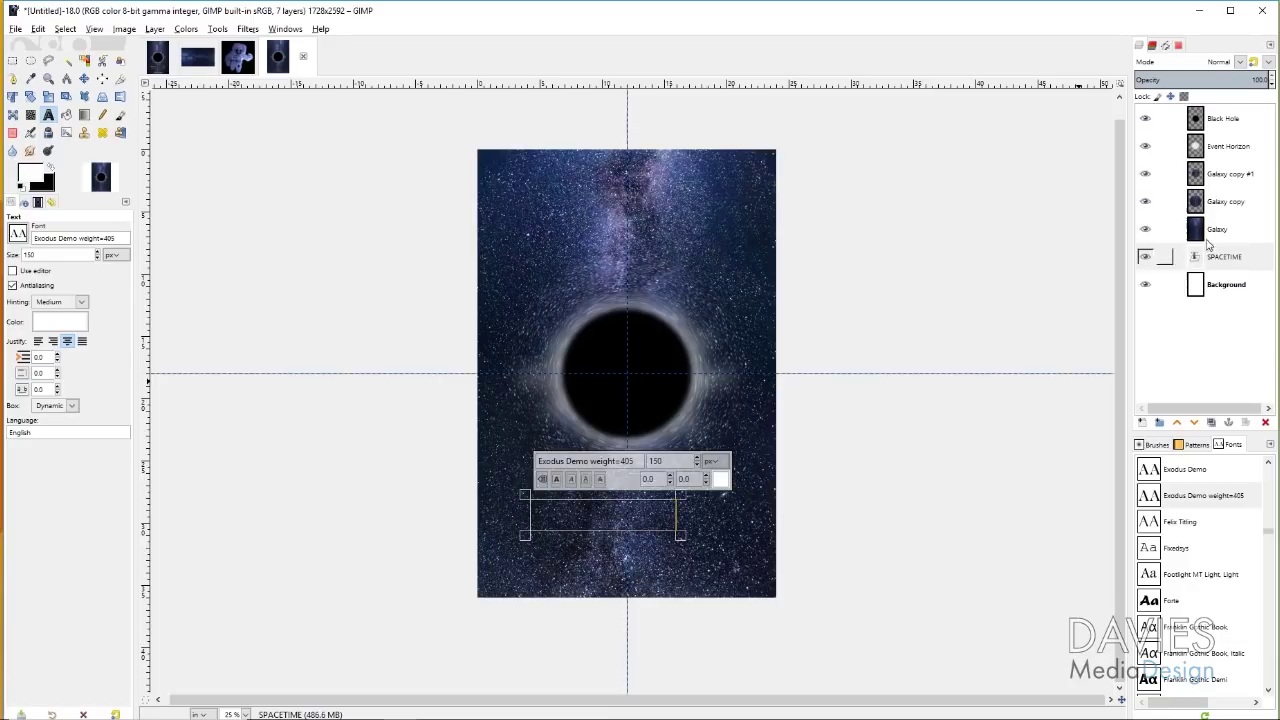
pyautogui.moveTo(1199, 260); pyautogui.dragTo(1199, 118)
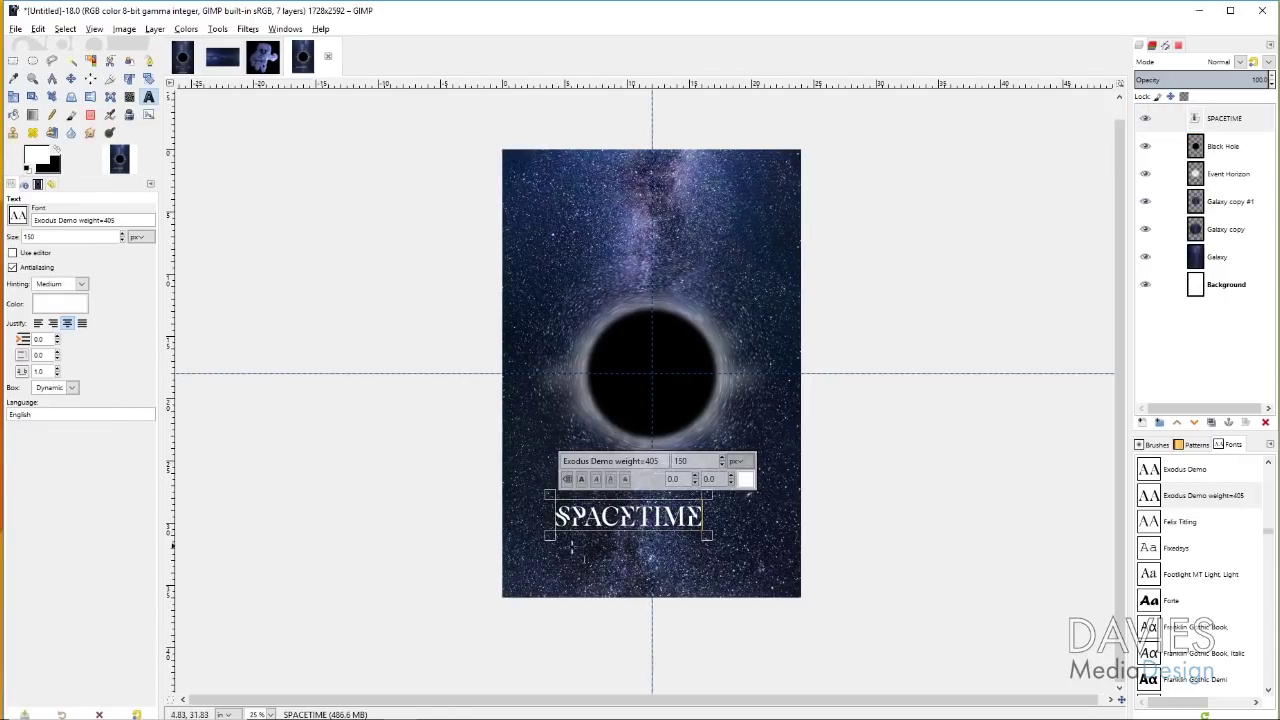
# - Raise the SPACETIME title's letter spacing to 35
pyautogui.moveTo(557, 516); pyautogui.dragTo(704, 516)
pyautogui.scroll(9, 59, 372)
pyautogui.scroll(20, 59, 372)
pyautogui.scroll(1, 59, 372)
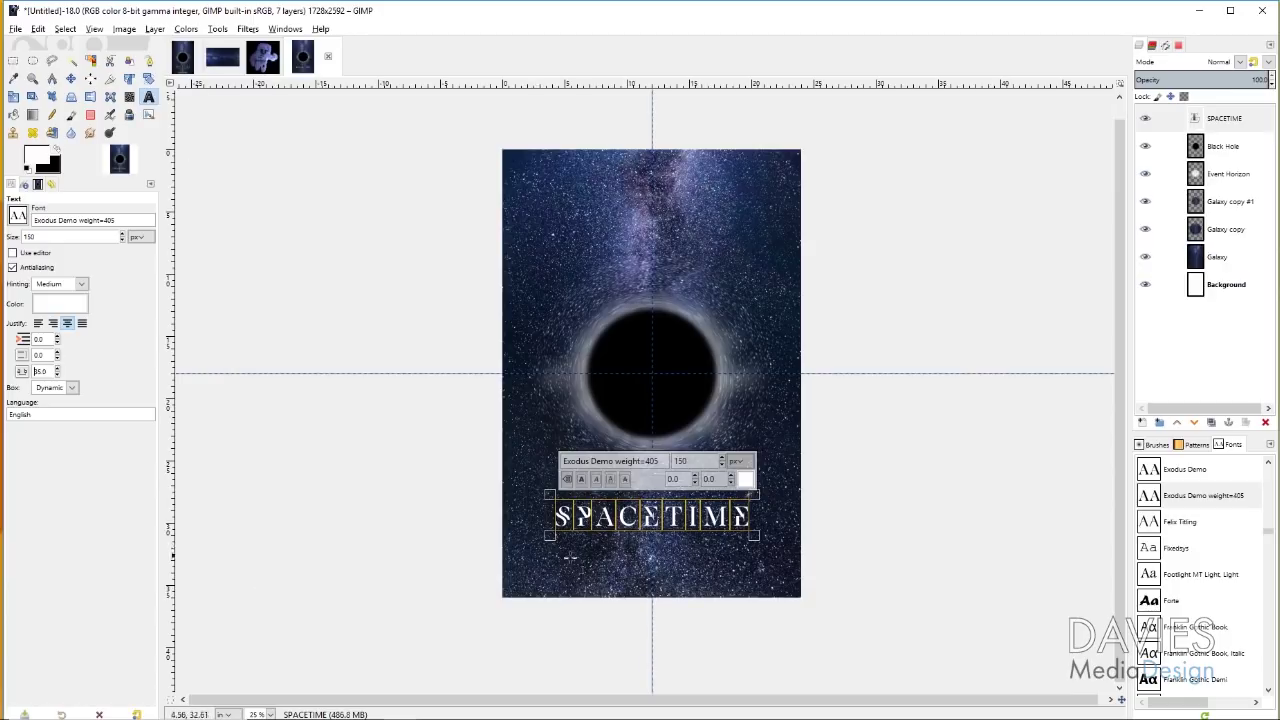
# - Nudge the SPACETIME title slightly upward with the Move tool
pyautogui.click(71, 78)
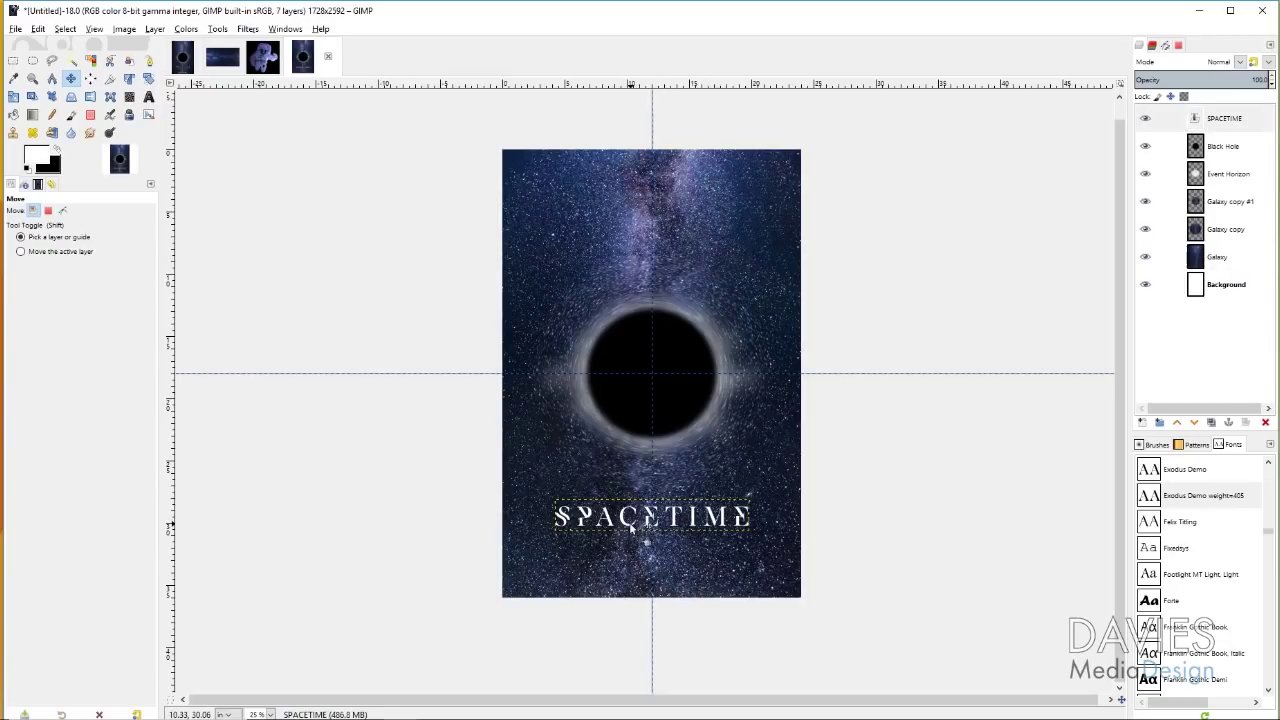
pyautogui.moveTo(624, 519)
pyautogui.mouseDown()
pyautogui.moveTo(660, 536)
pyautogui.moveTo(680, 525)
pyautogui.moveTo(624, 512)
pyautogui.moveTo(637, 515)
pyautogui.mouseUp()
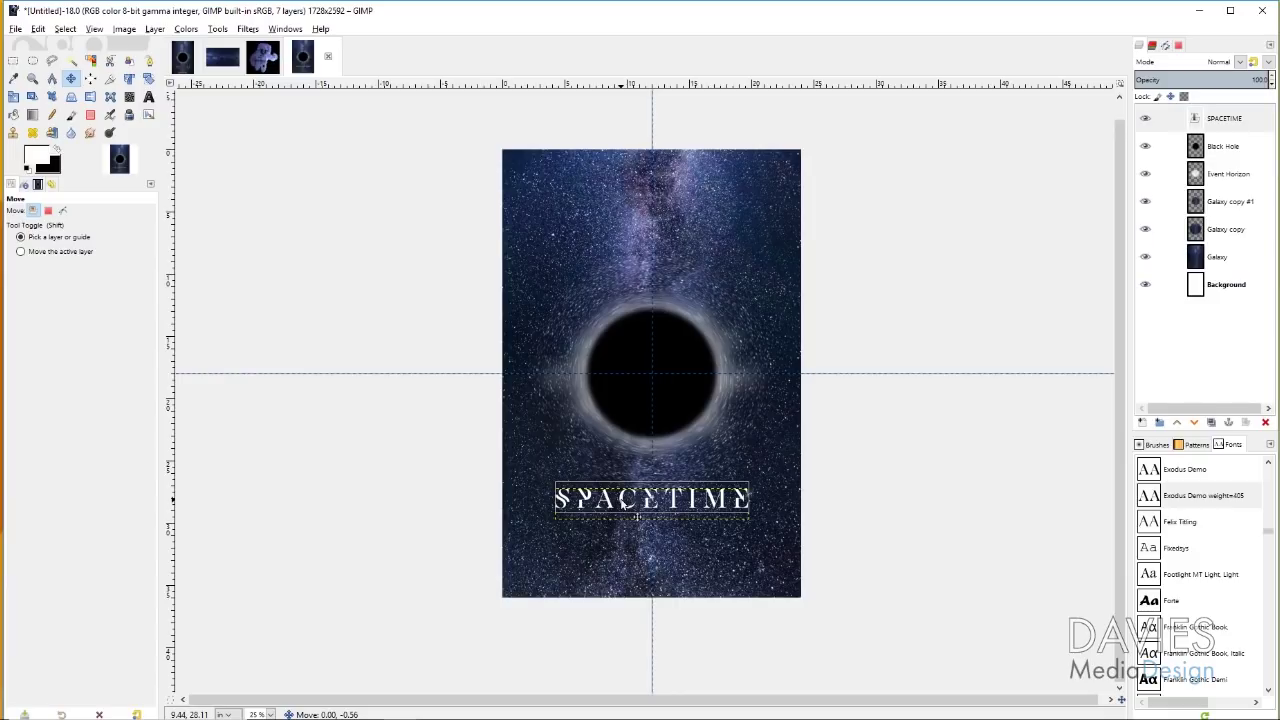
pyautogui.moveTo(637, 515); pyautogui.dragTo(636, 518)
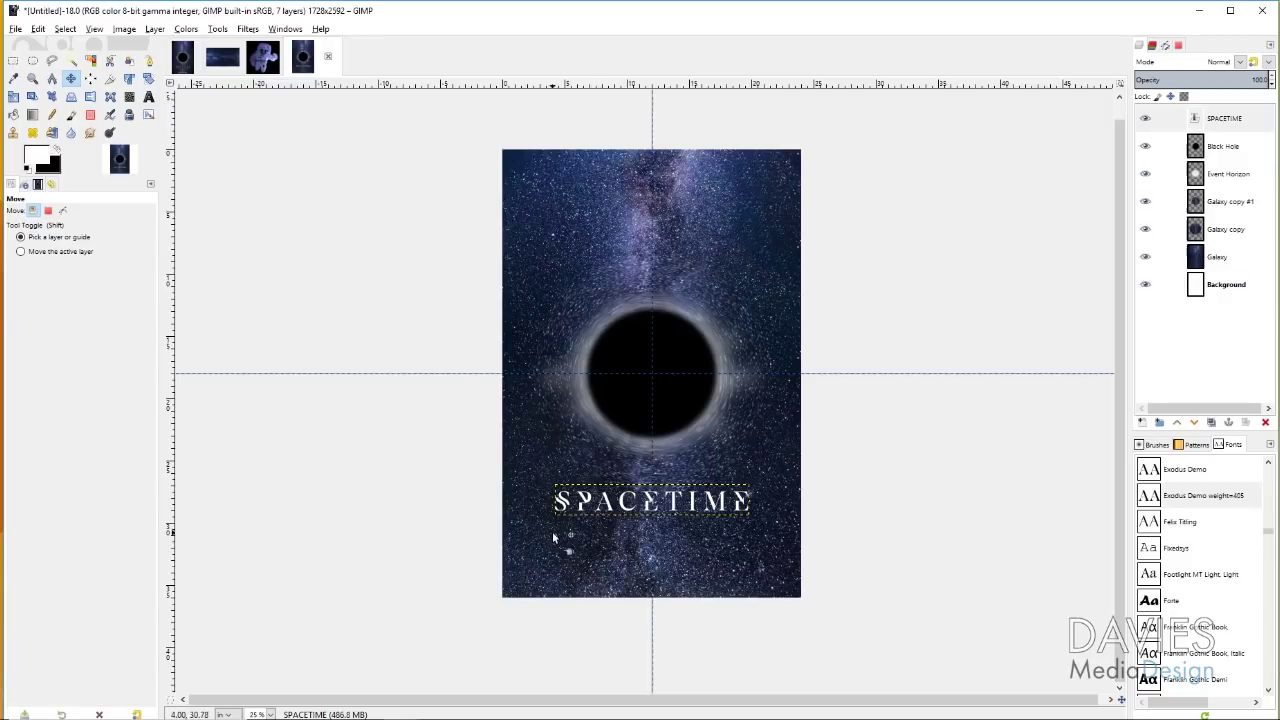
# - Create a Main Text Diamond layer beneath the SPACETIME layer
pyautogui.click(52, 60)
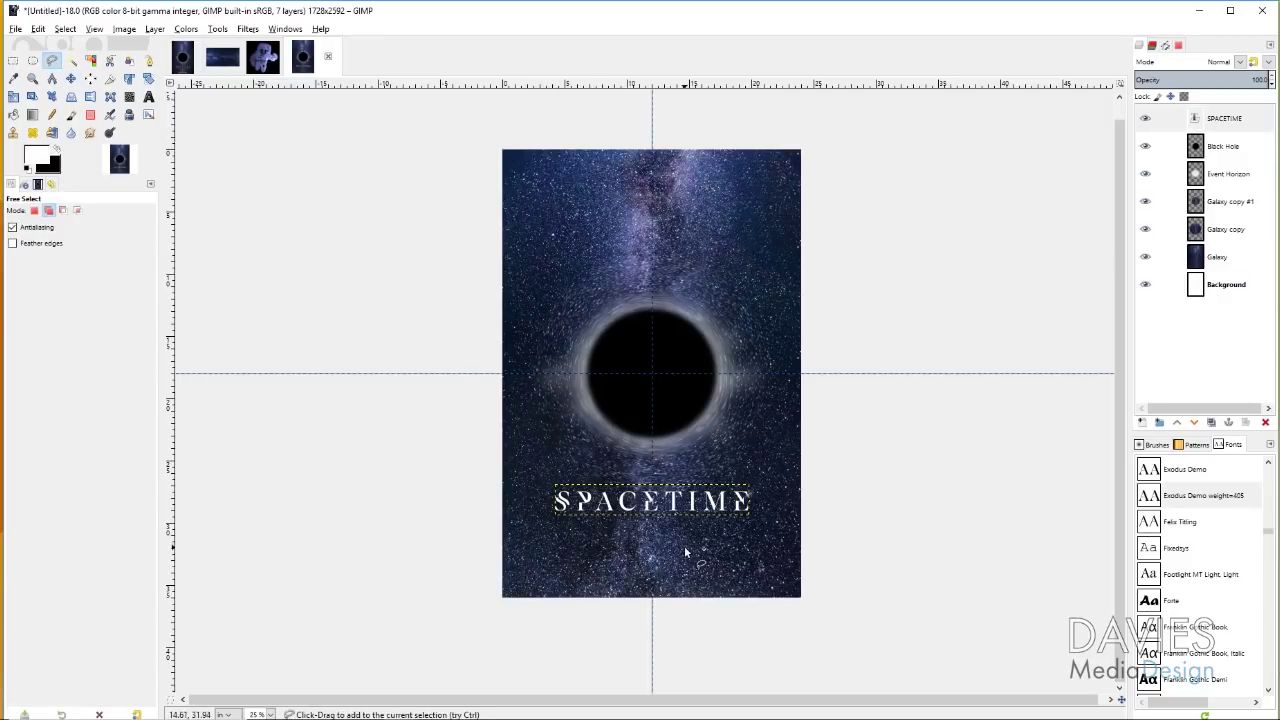
pyautogui.click(1142, 422)
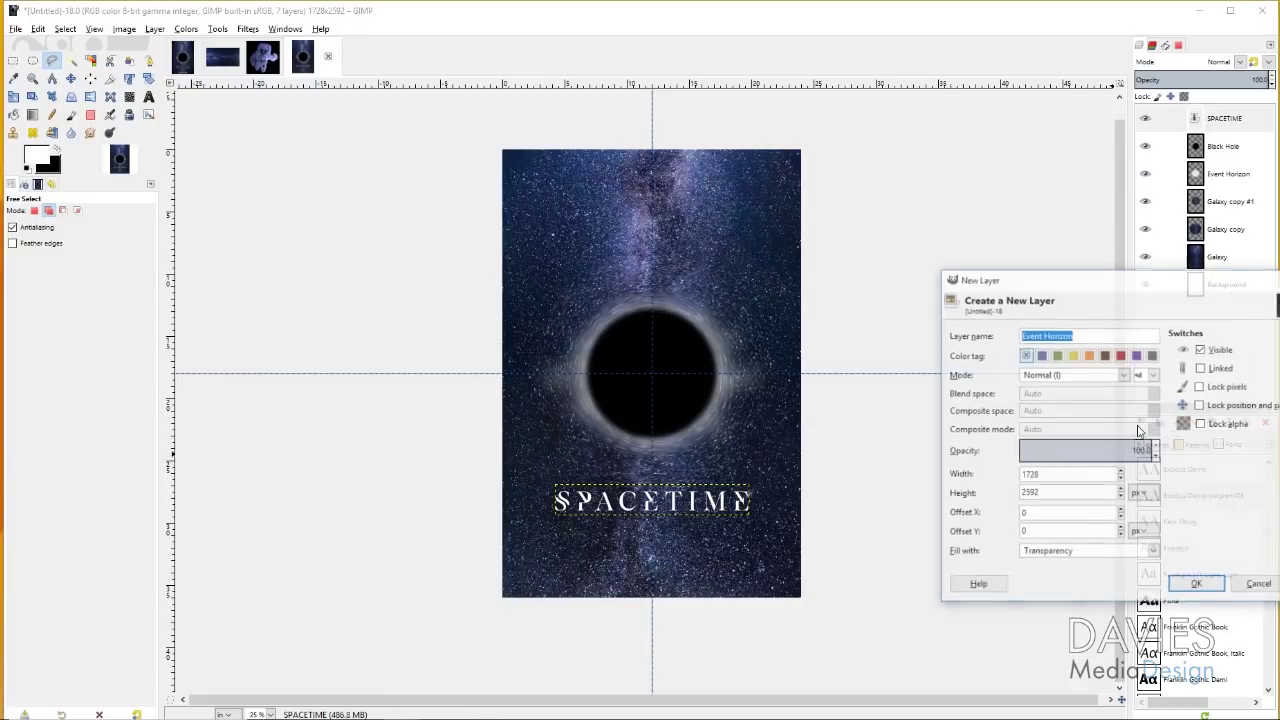
pyautogui.write('mAIN t')
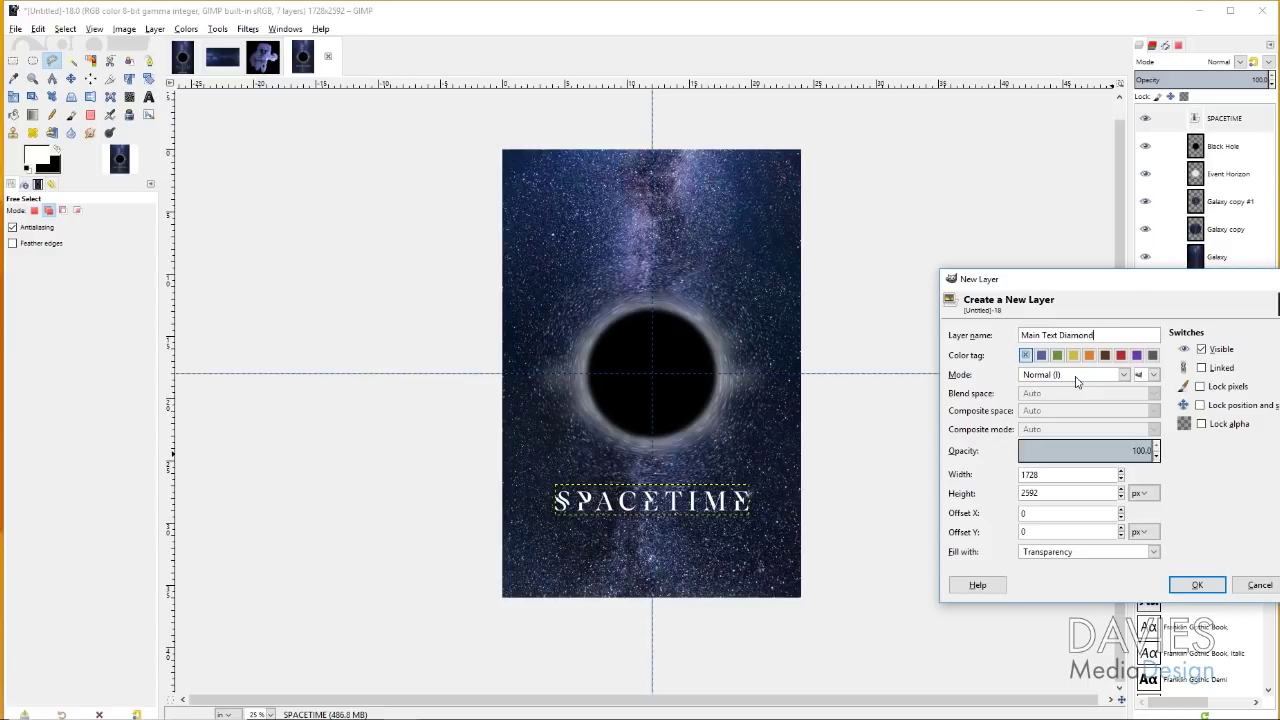
pyautogui.click(1197, 584)
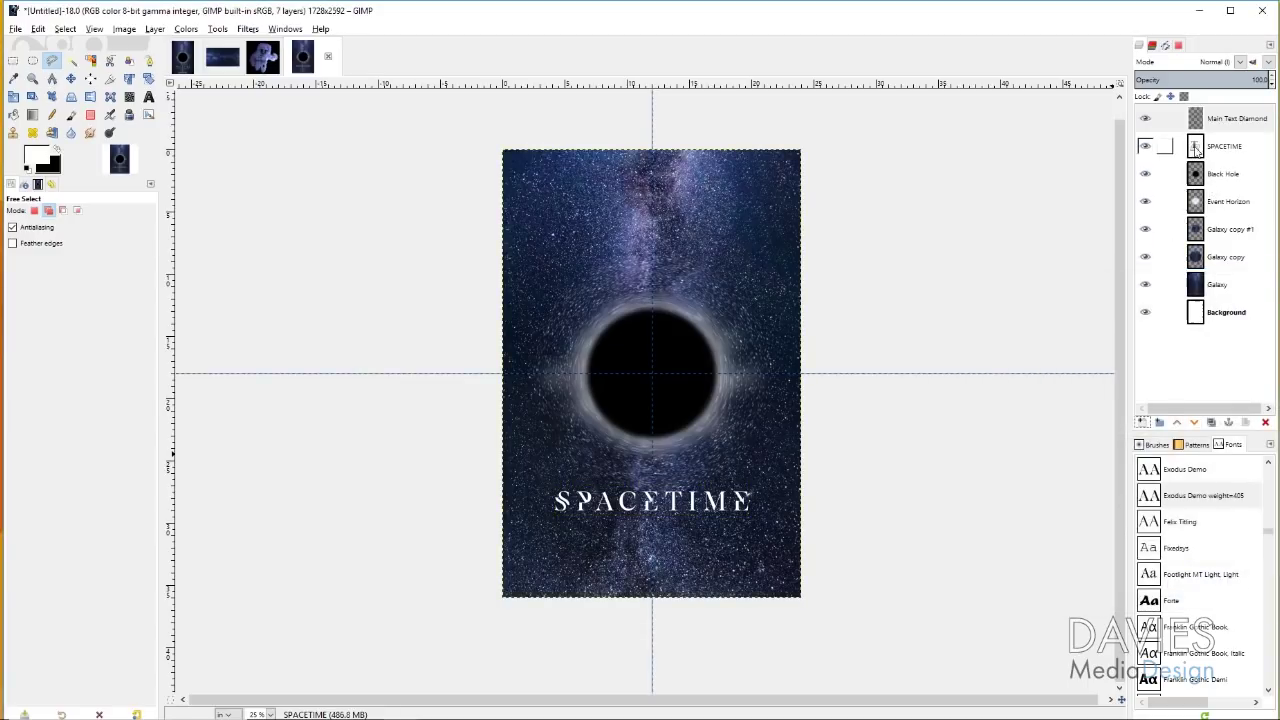
pyautogui.moveTo(1196, 120); pyautogui.dragTo(1194, 150)
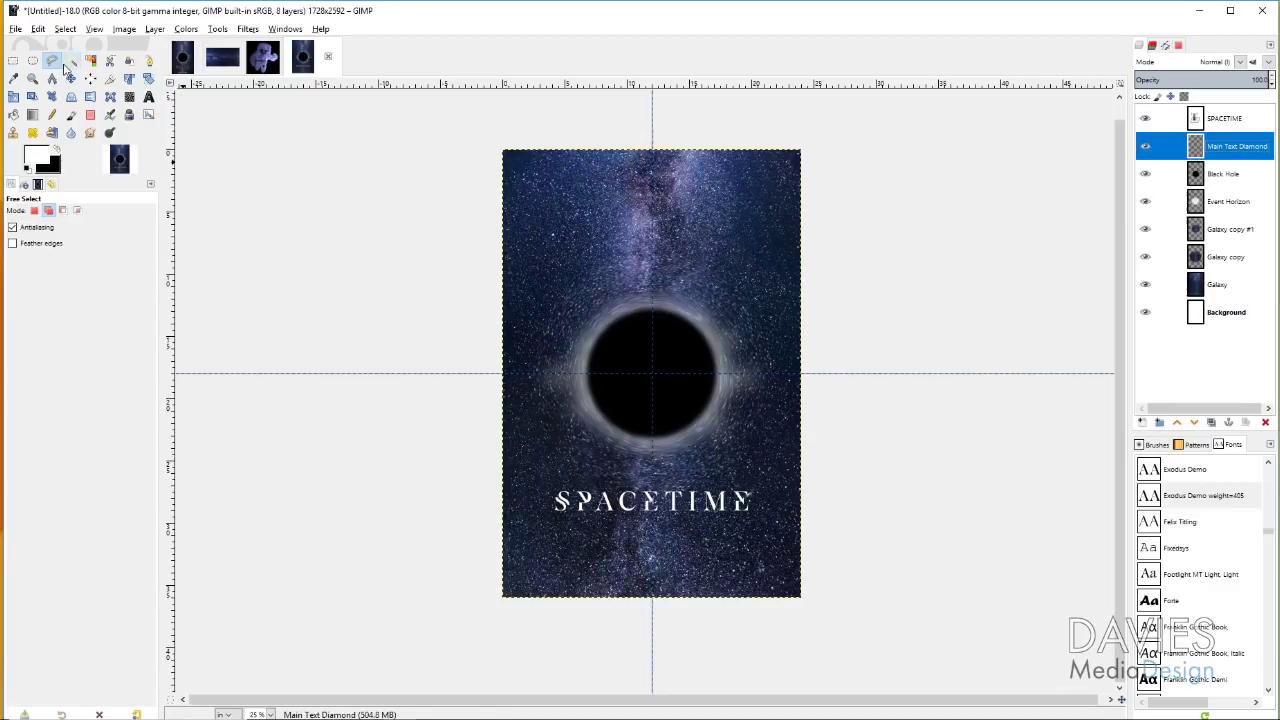
# - Draw a thin diamond Free Select across the title and reset colours to black/white
pyautogui.click(536, 501)
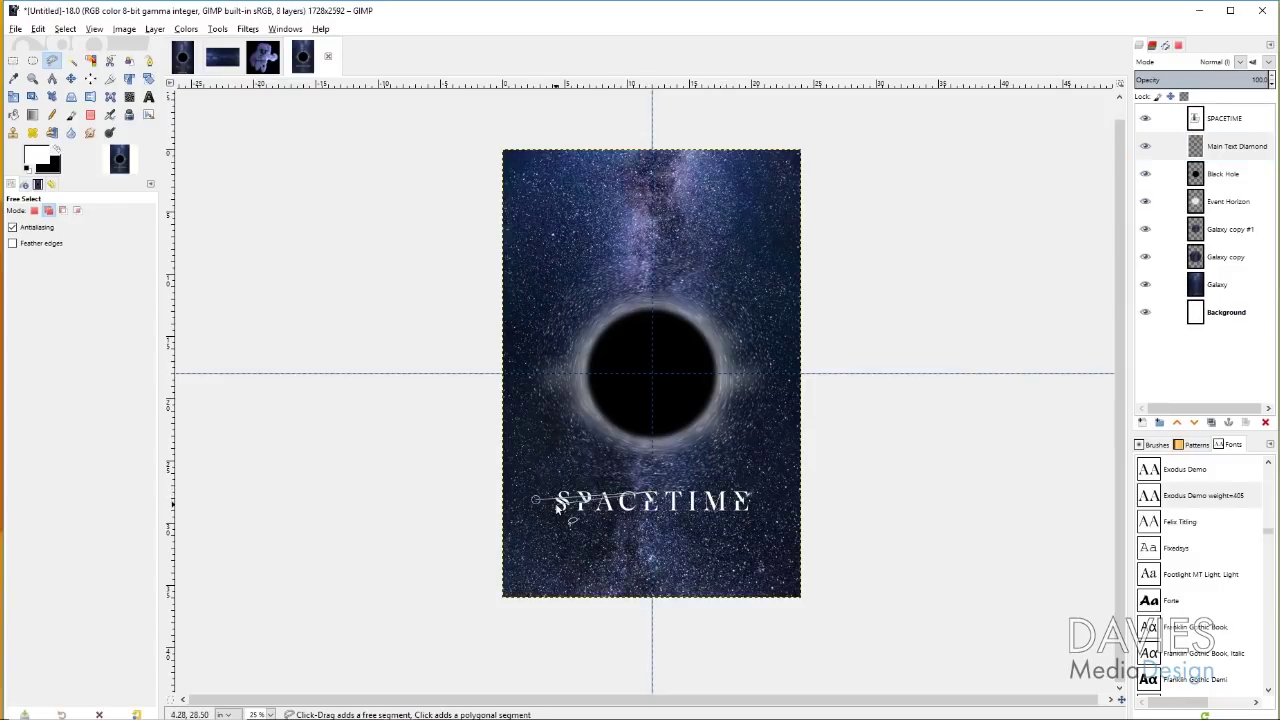
pyautogui.click(652, 494)
pyautogui.click(770, 502)
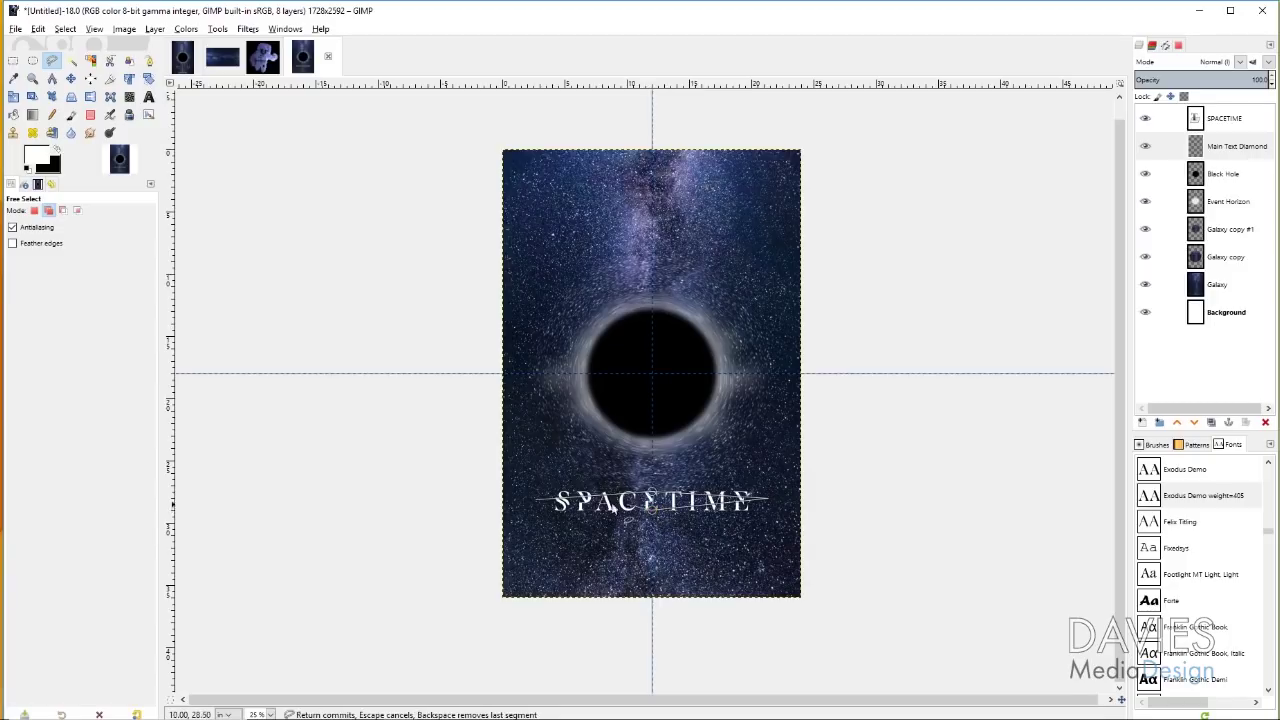
pyautogui.click(532, 498)
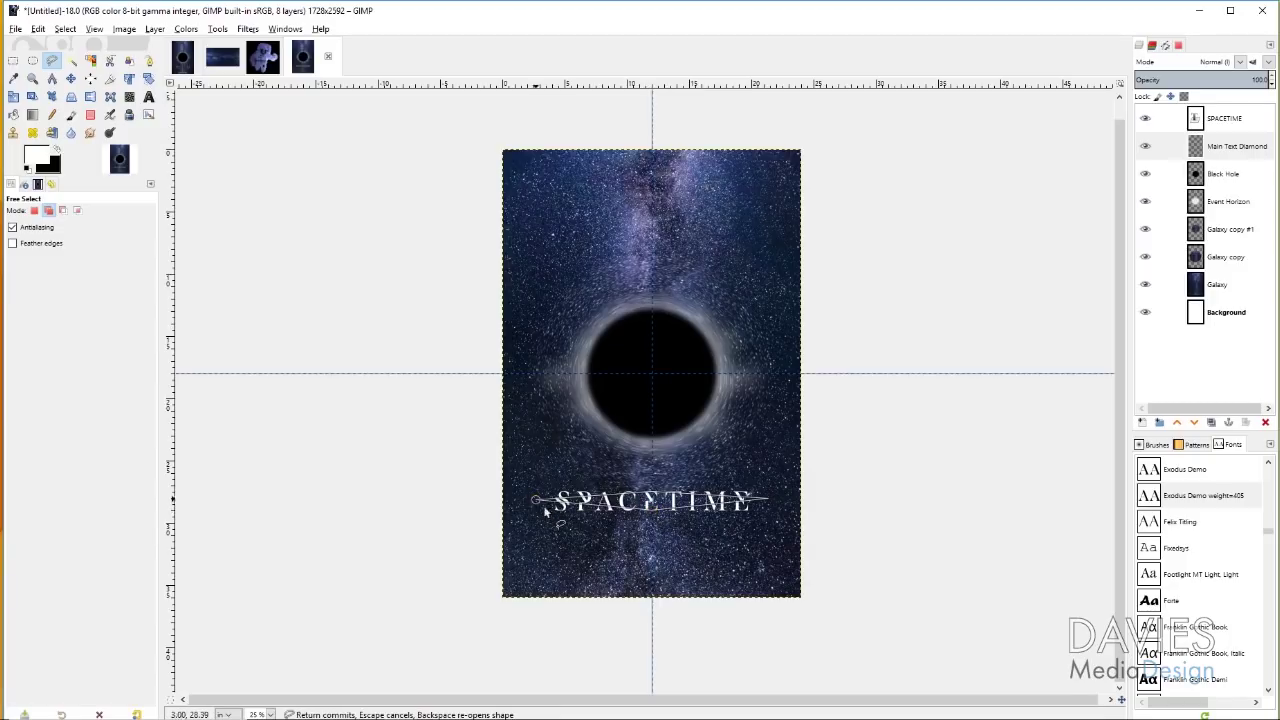
pyautogui.press('Return')
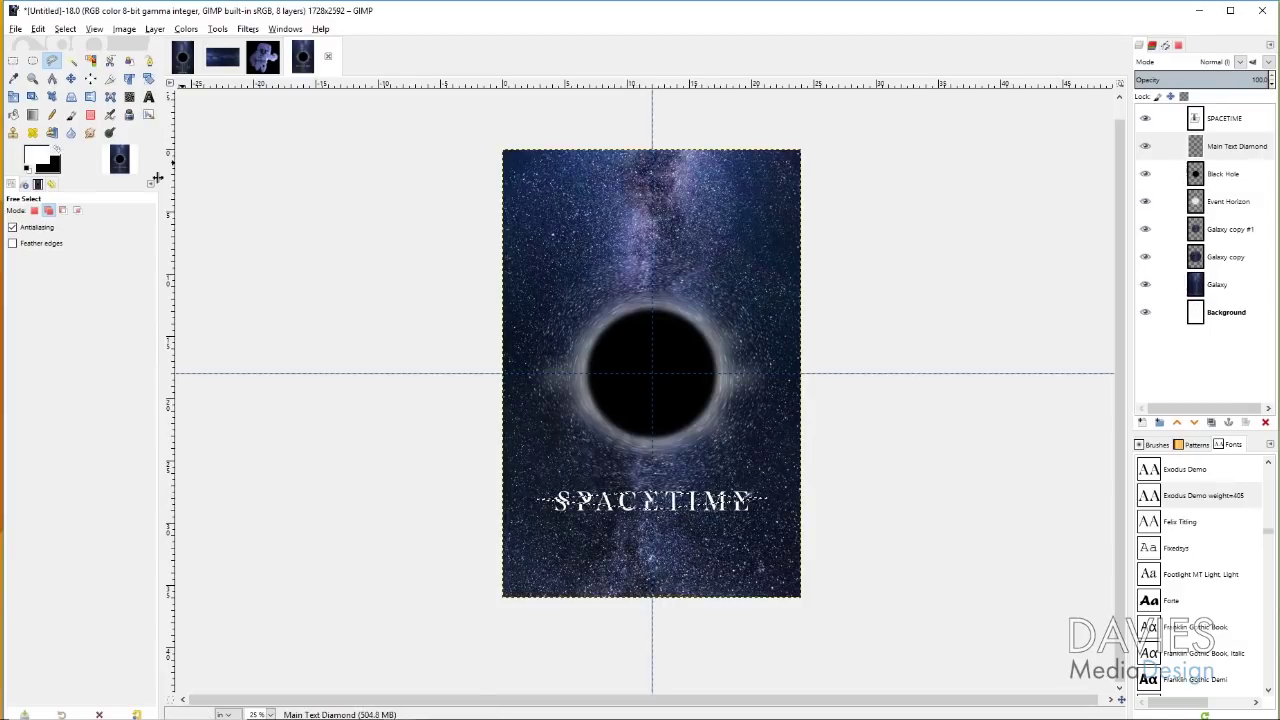
pyautogui.click(27, 168)
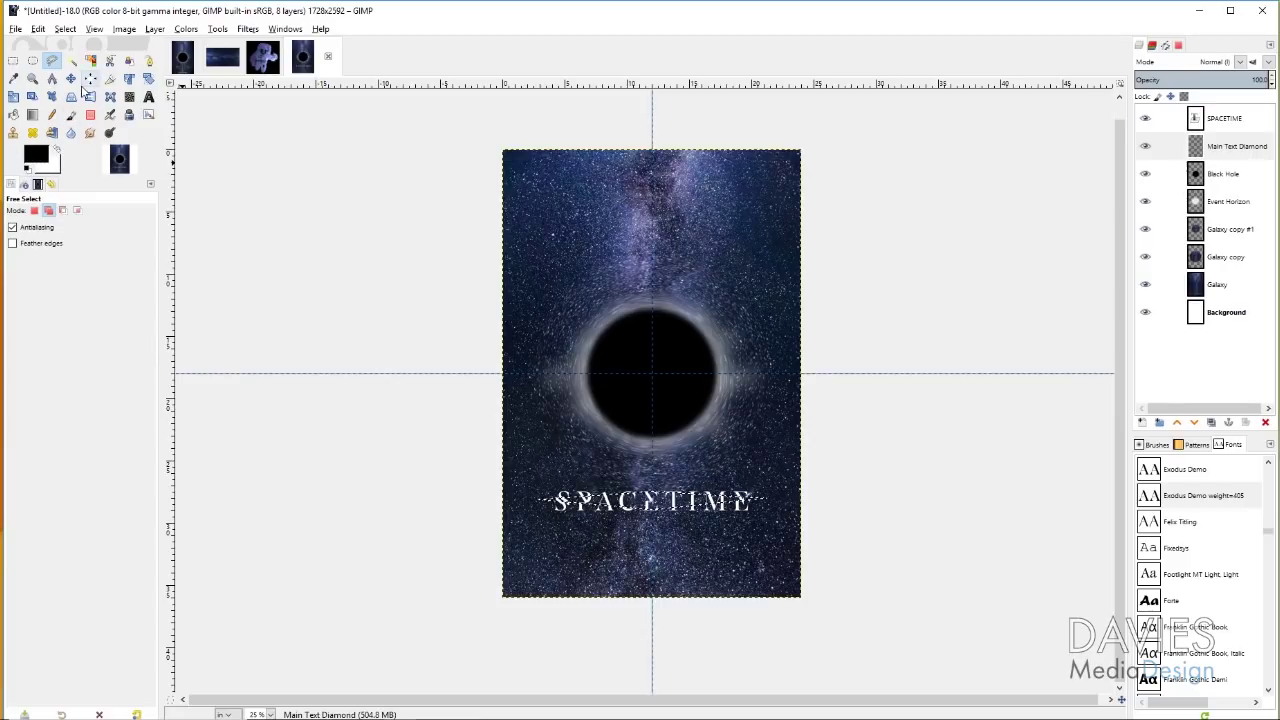
# - Bucket-fill the diamond selection with black, then select none
pyautogui.click(38, 167)
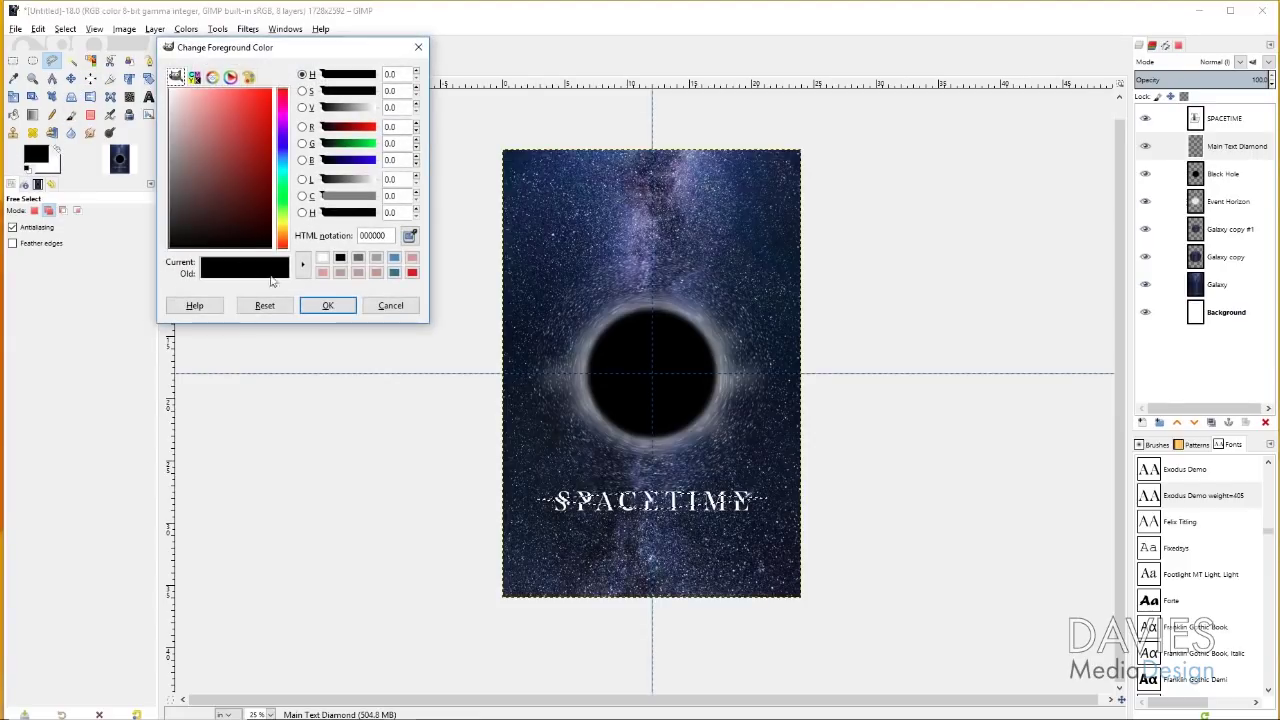
pyautogui.click(389, 306)
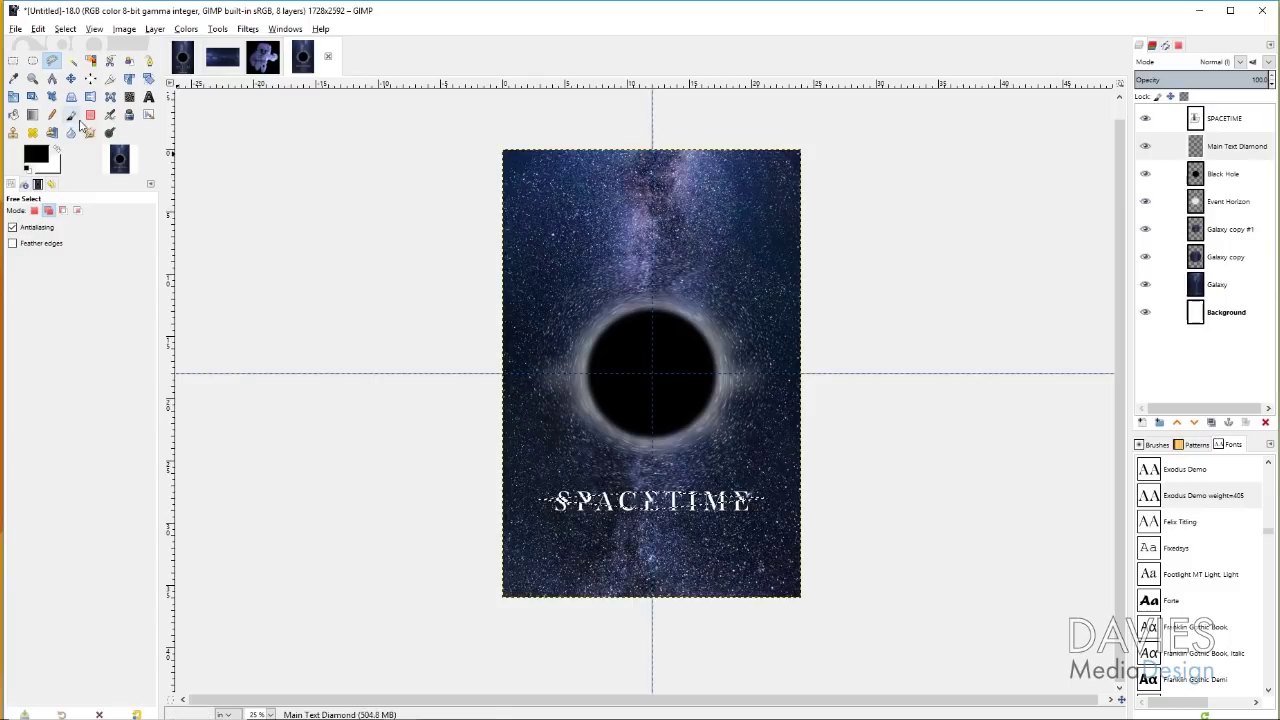
pyautogui.click(14, 116)
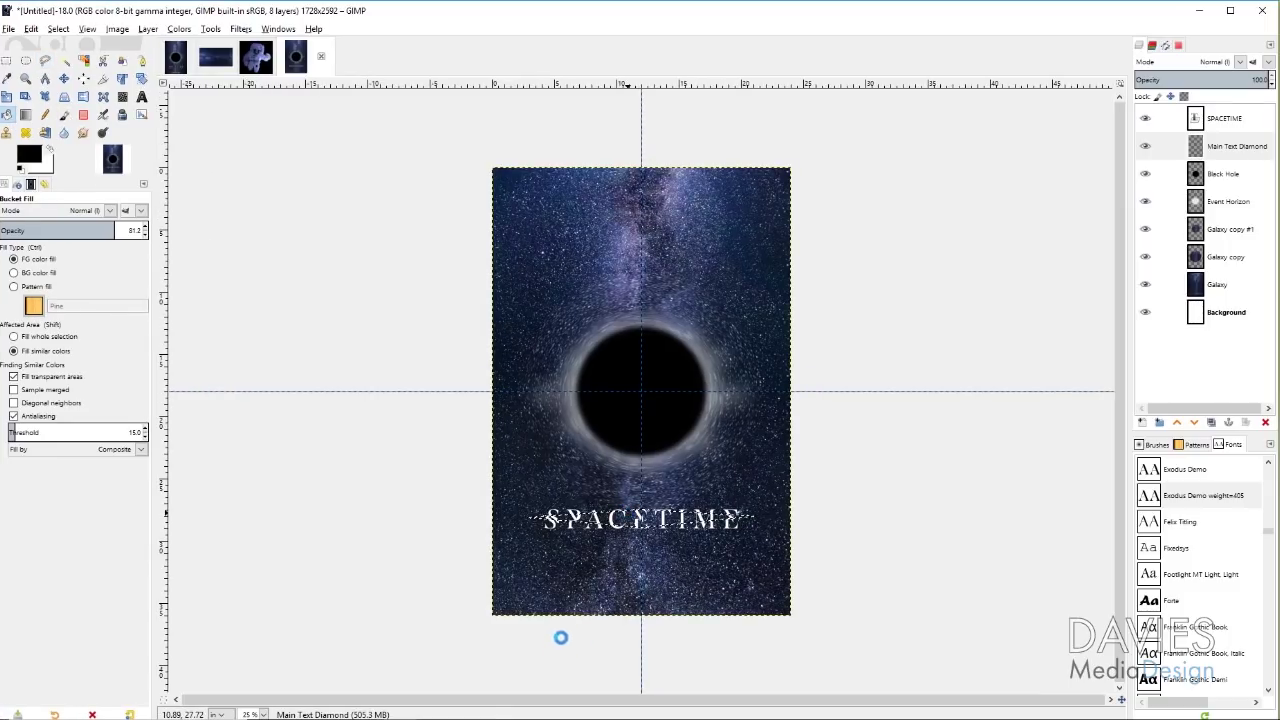
pyautogui.click(58, 28)
pyautogui.click(68, 65)
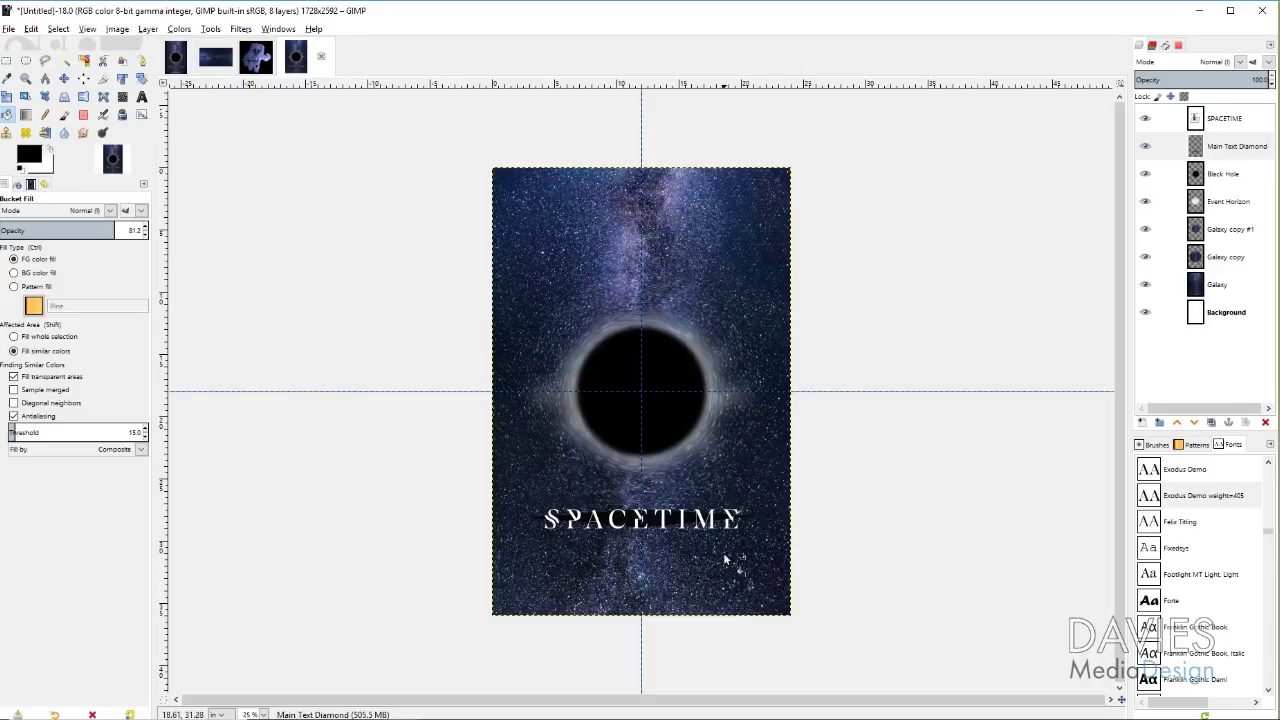
pyautogui.click(1207, 150)
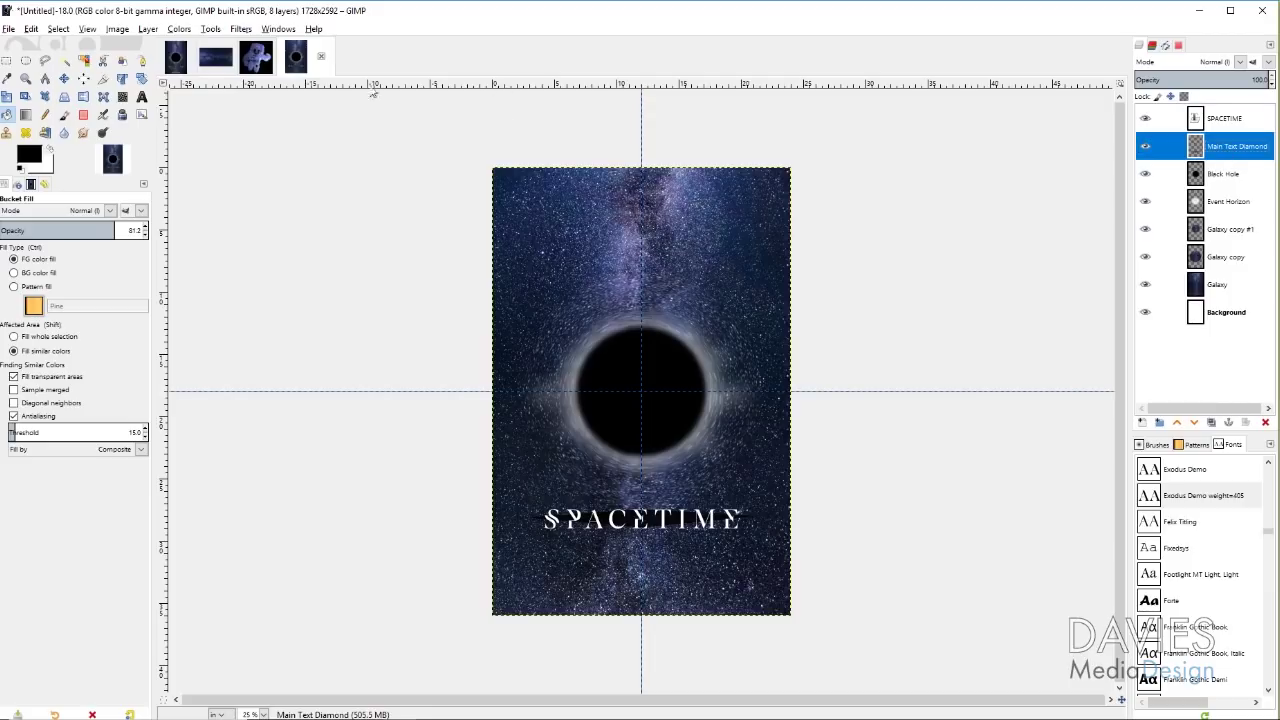
pyautogui.click(241, 30)
# - Gaussian-blur the black diamond at size 18.52
pyautogui.moveTo(265, 108)
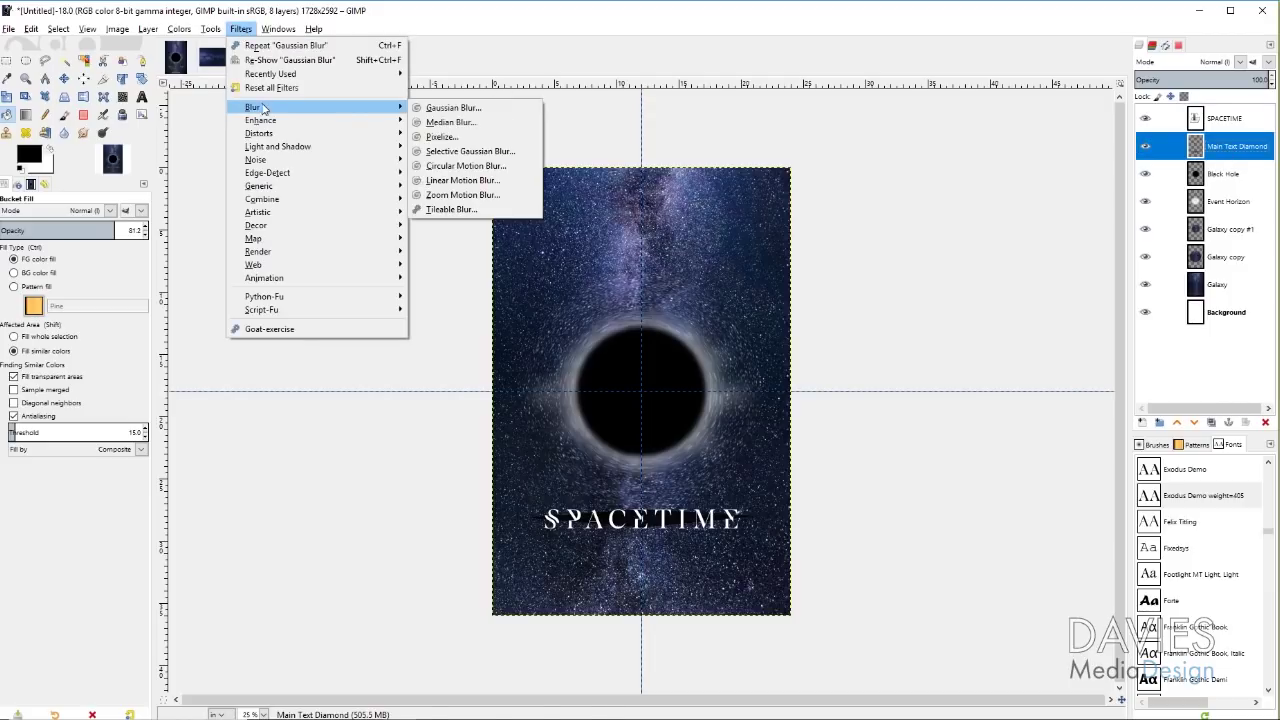
pyautogui.click(460, 110)
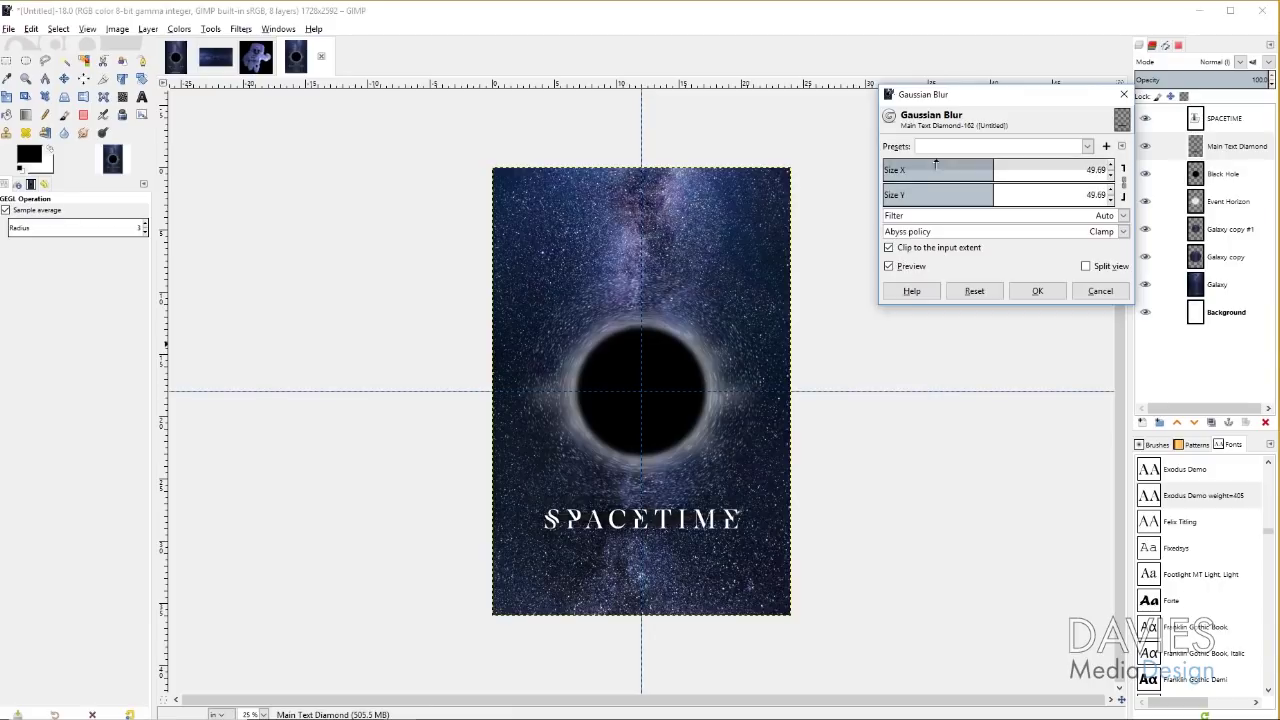
pyautogui.moveTo(975, 167); pyautogui.dragTo(937, 167)
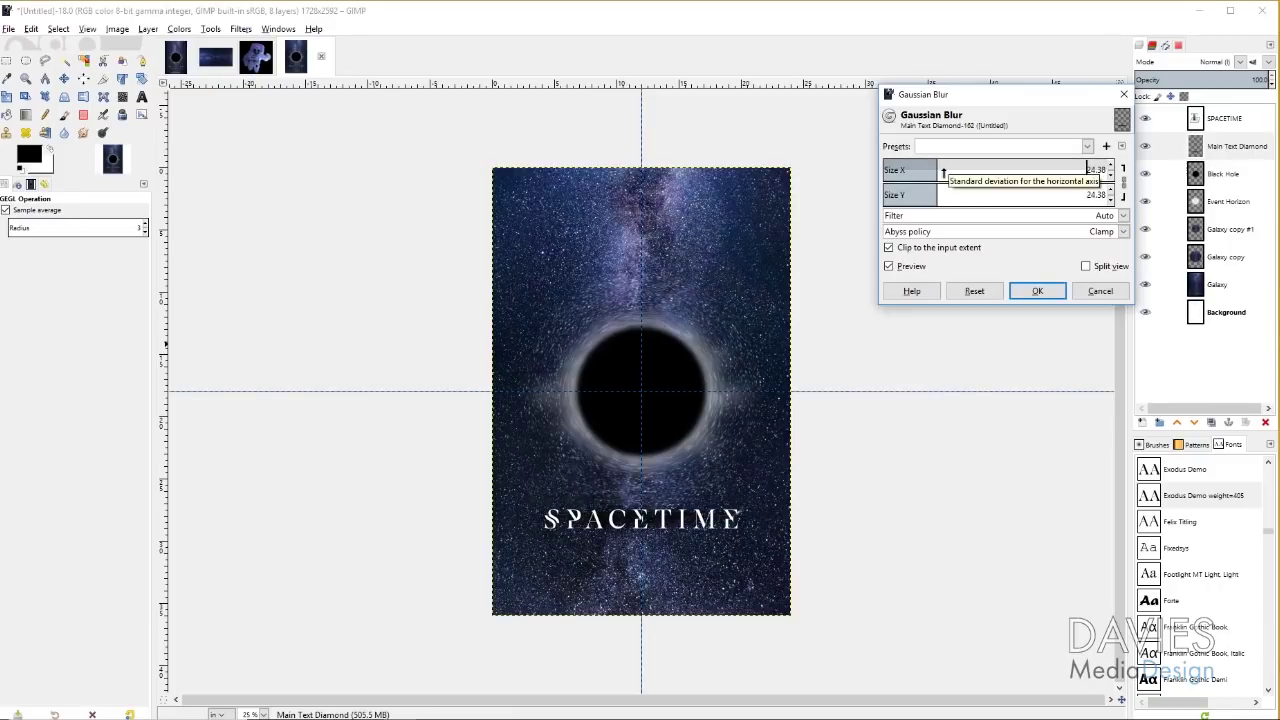
pyautogui.moveTo(937, 170); pyautogui.dragTo(924, 171)
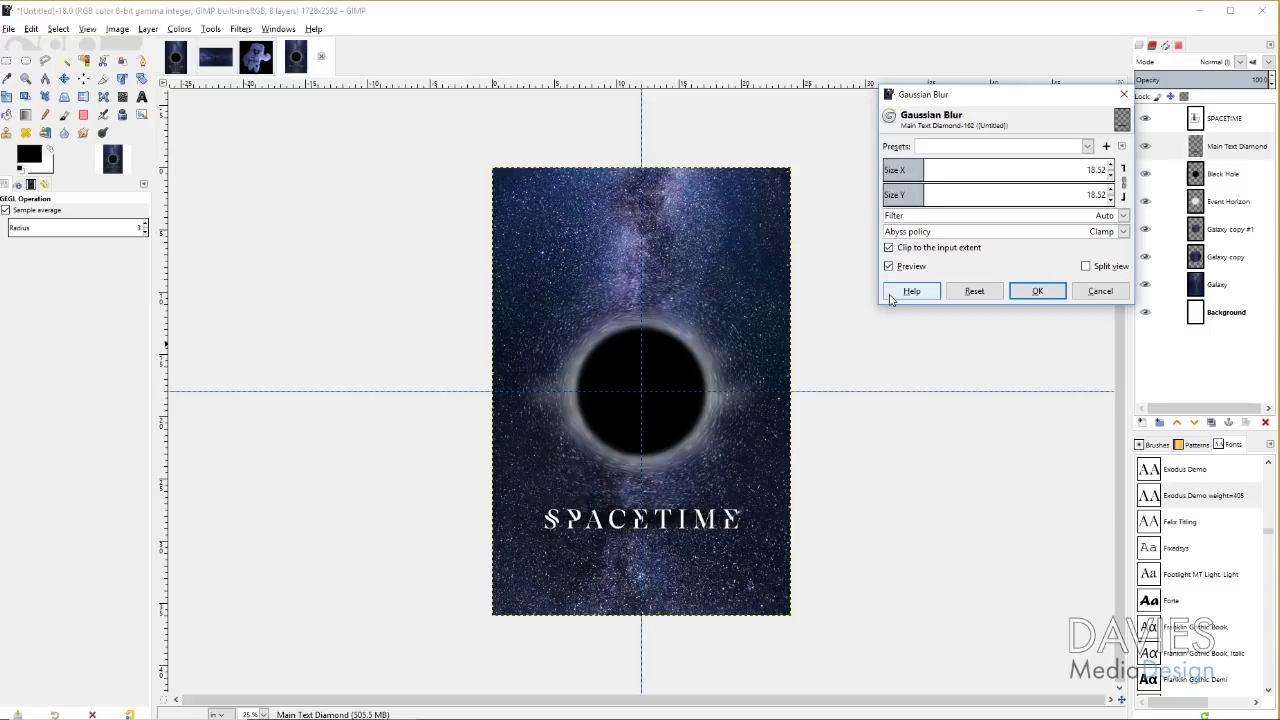
pyautogui.click(1033, 296)
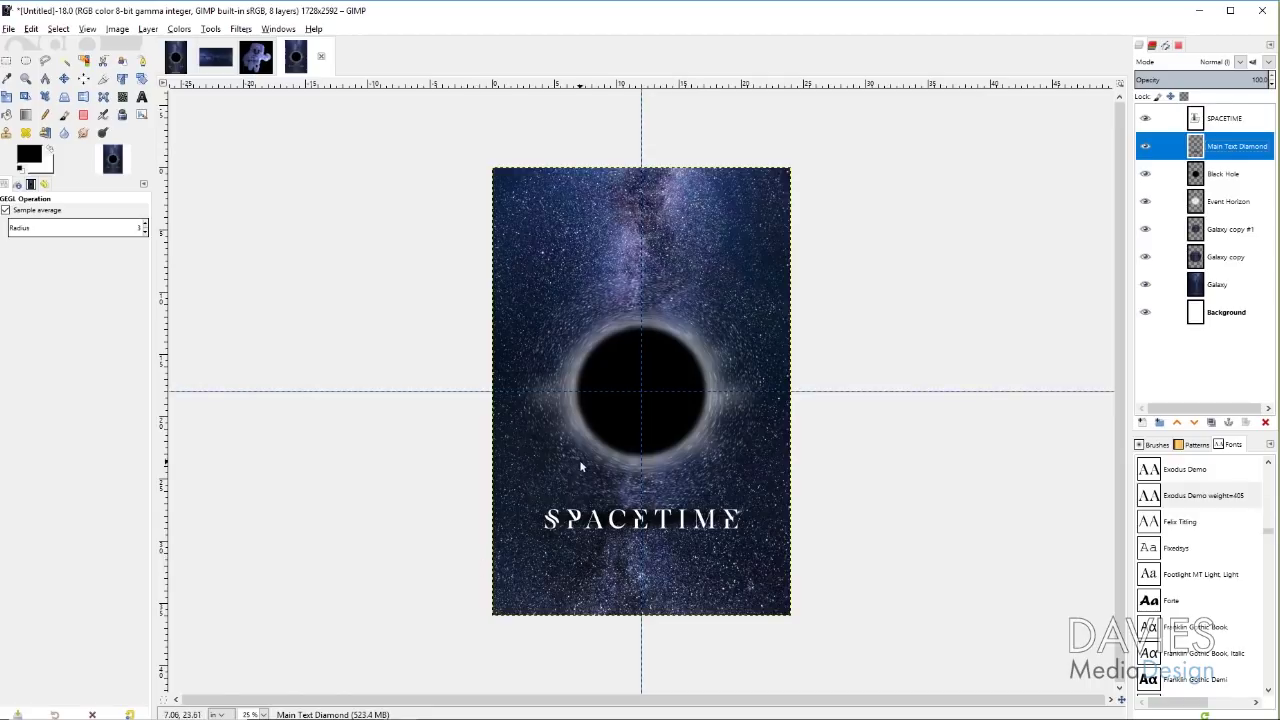
# - Crop the diamond layer to content and set text to Exodus Demo, size 40
pyautogui.click(147, 29)
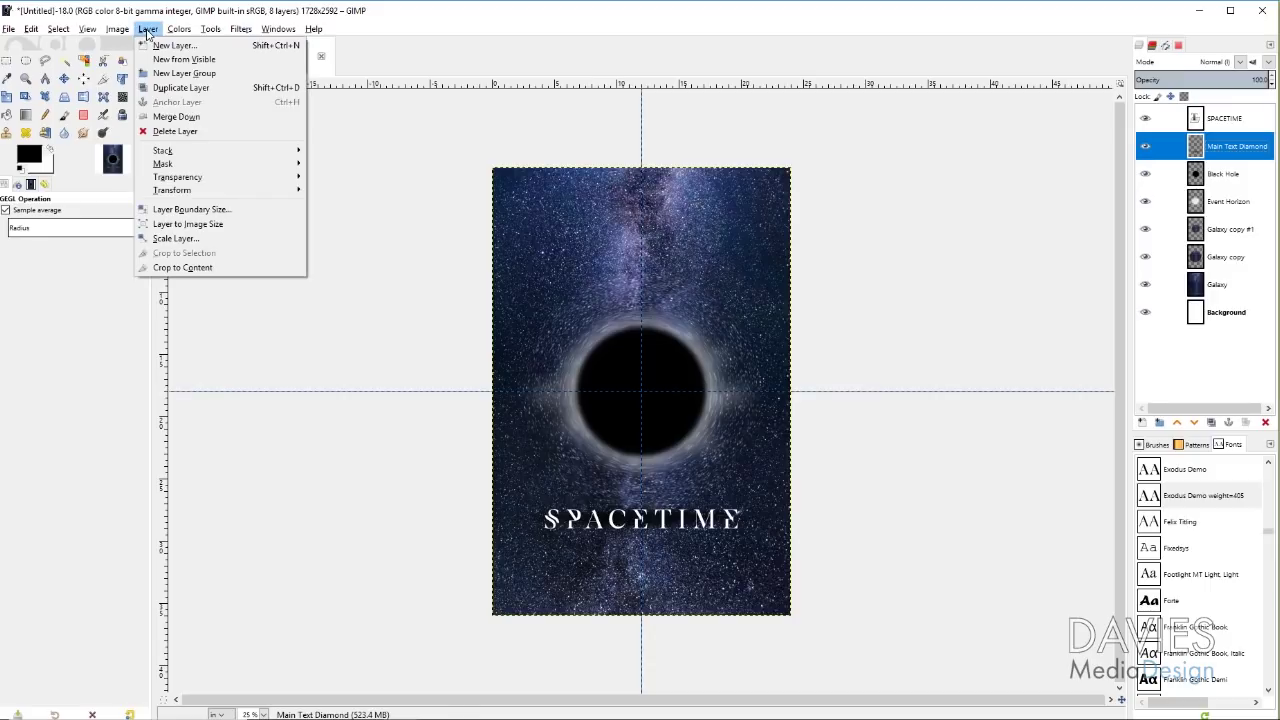
pyautogui.click(176, 265)
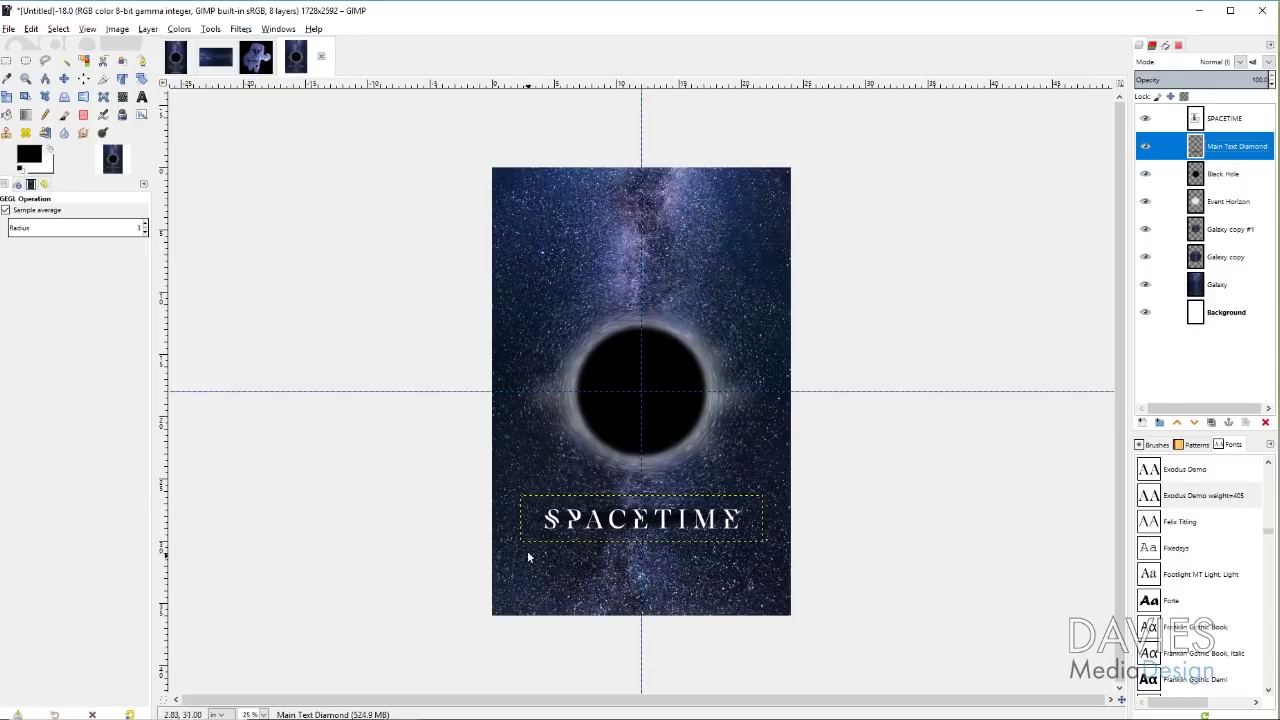
pyautogui.click(141, 96)
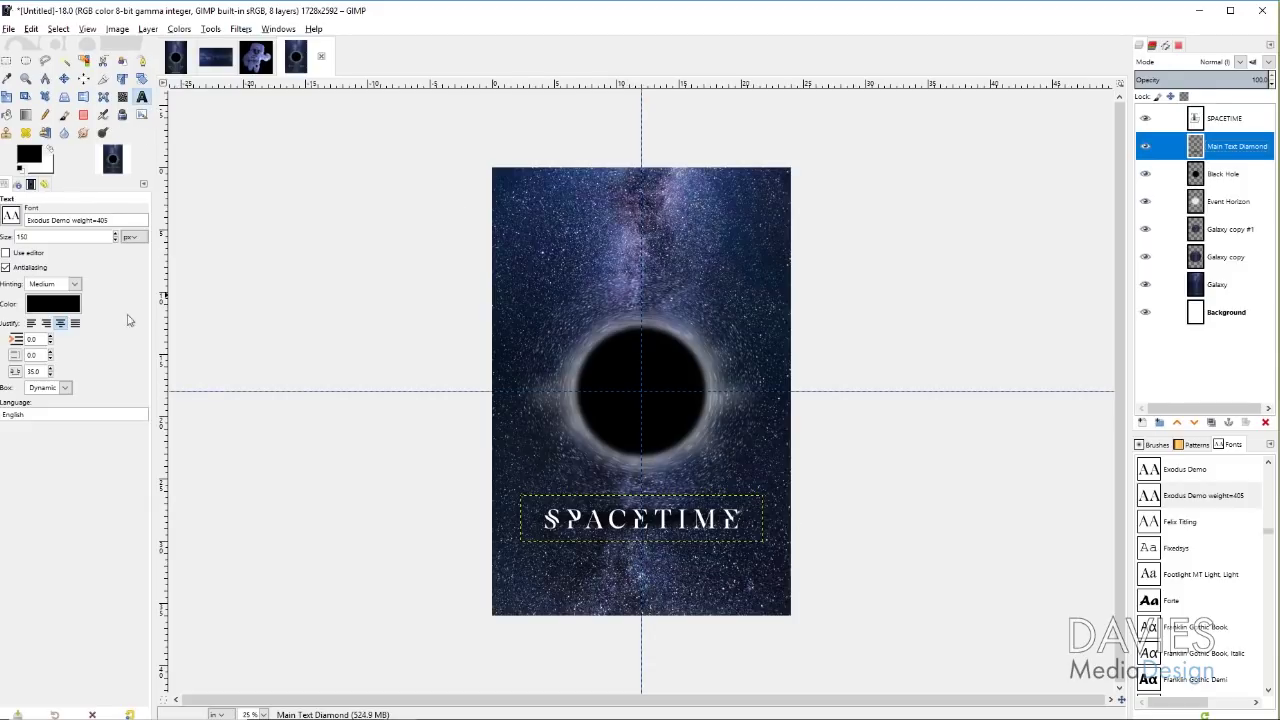
pyautogui.click(12, 216)
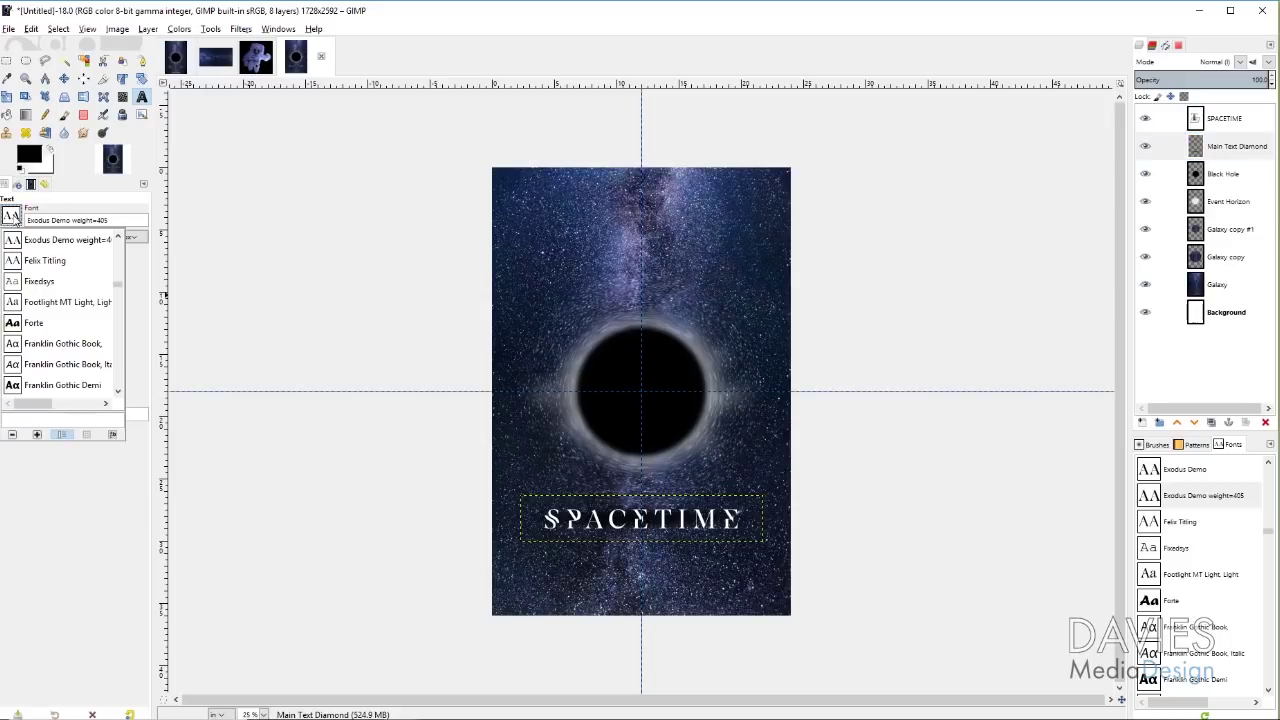
pyautogui.click(117, 240)
pyautogui.click(61, 245)
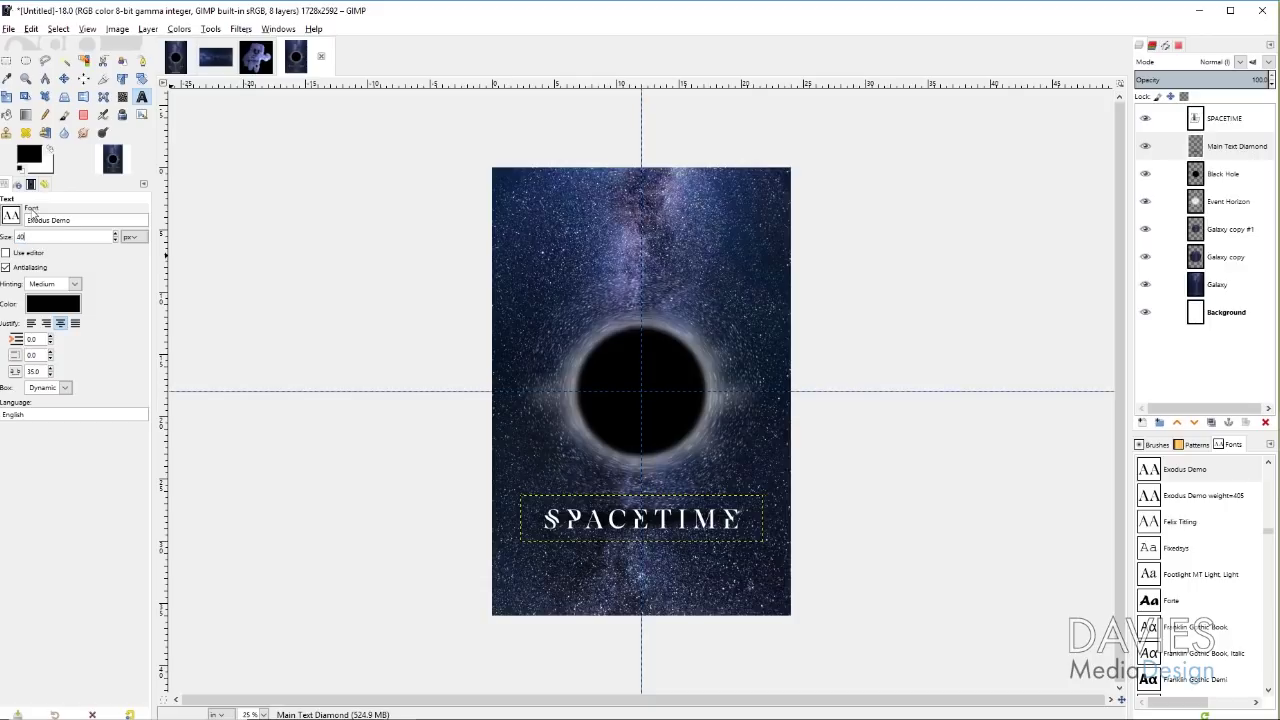
# - Set text letter spacing to 0 and colour to white
pyautogui.doubleClick(40, 373)
pyautogui.write('0')
pyautogui.click(53, 304)
pyautogui.click(165, 397)
pyautogui.click(152, 444)
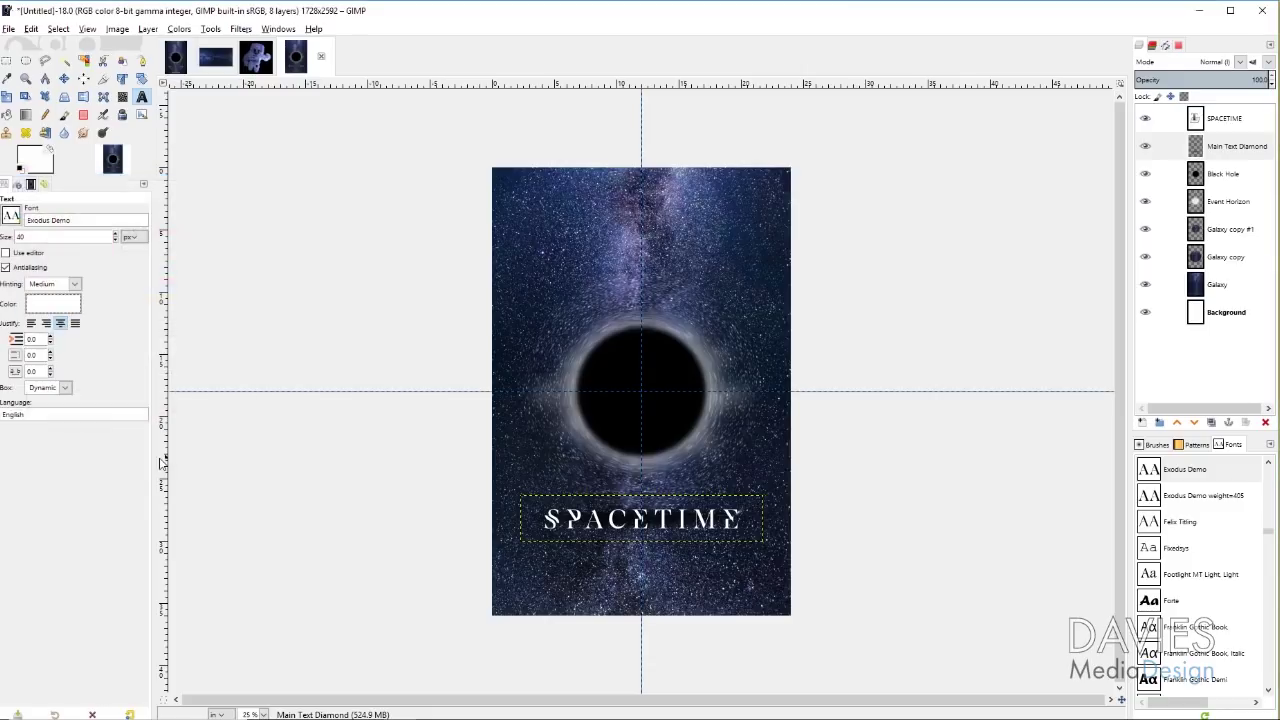
# - Add the 37 px tagline THE BREVITY OF LIFE MEETS INFINITE SPACE just beneath SPACETIME
pyautogui.click(547, 547)
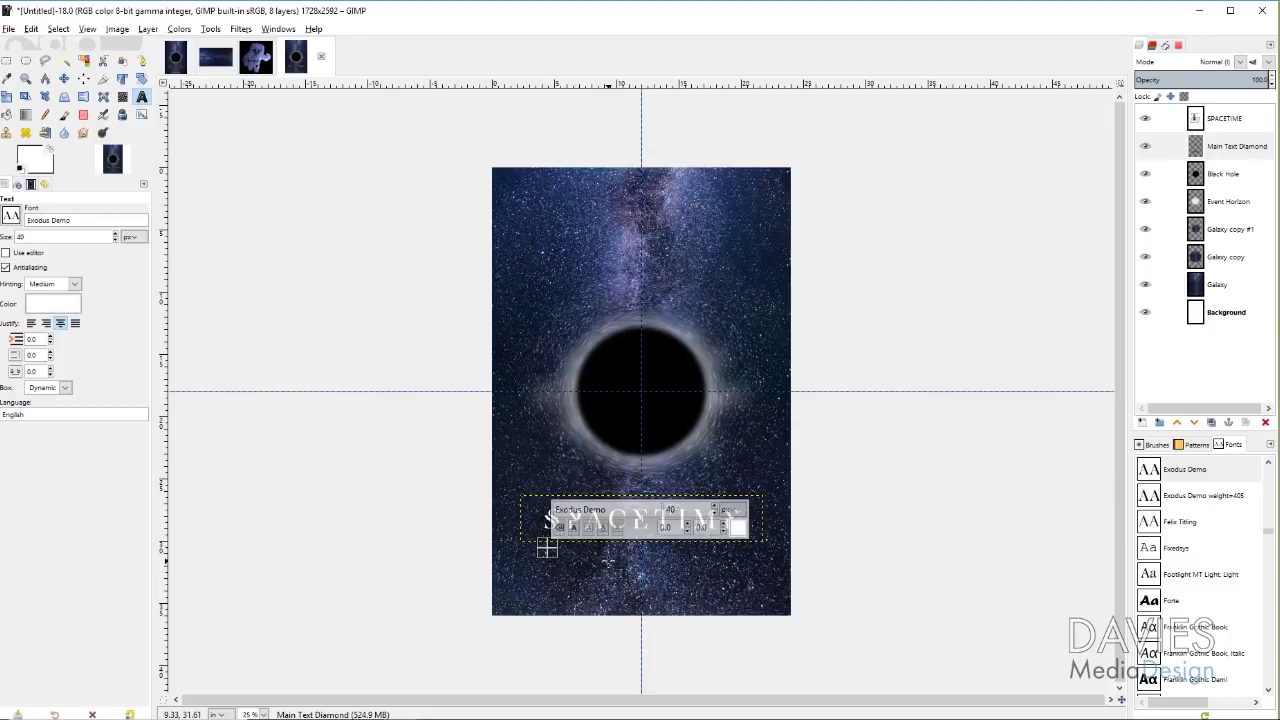
pyautogui.write('THE BREVITY OF')
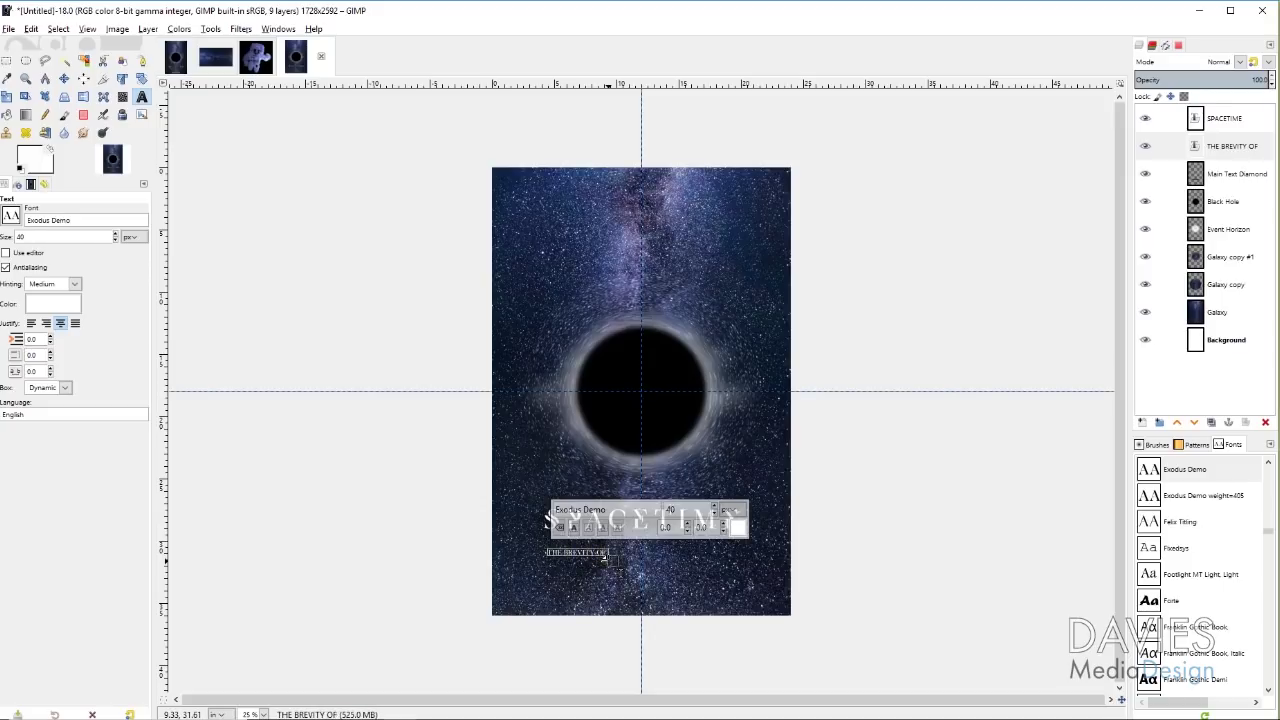
pyautogui.write(' LIFE MEETS INFINITE SPACE')
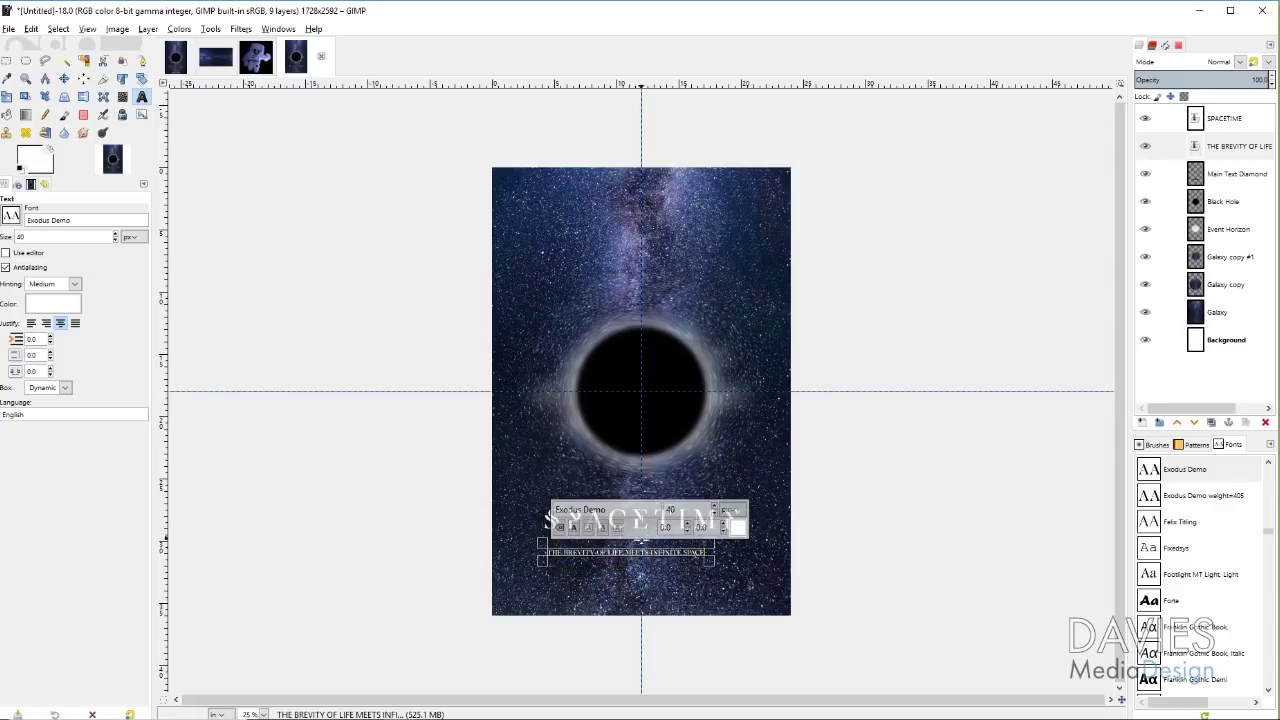
pyautogui.click(115, 234)
pyautogui.click(115, 234)
pyautogui.click(115, 234)
pyautogui.click(115, 234)
pyautogui.click(115, 234)
pyautogui.click(115, 234)
pyautogui.click(115, 234)
pyautogui.click(115, 234)
pyautogui.click(63, 78)
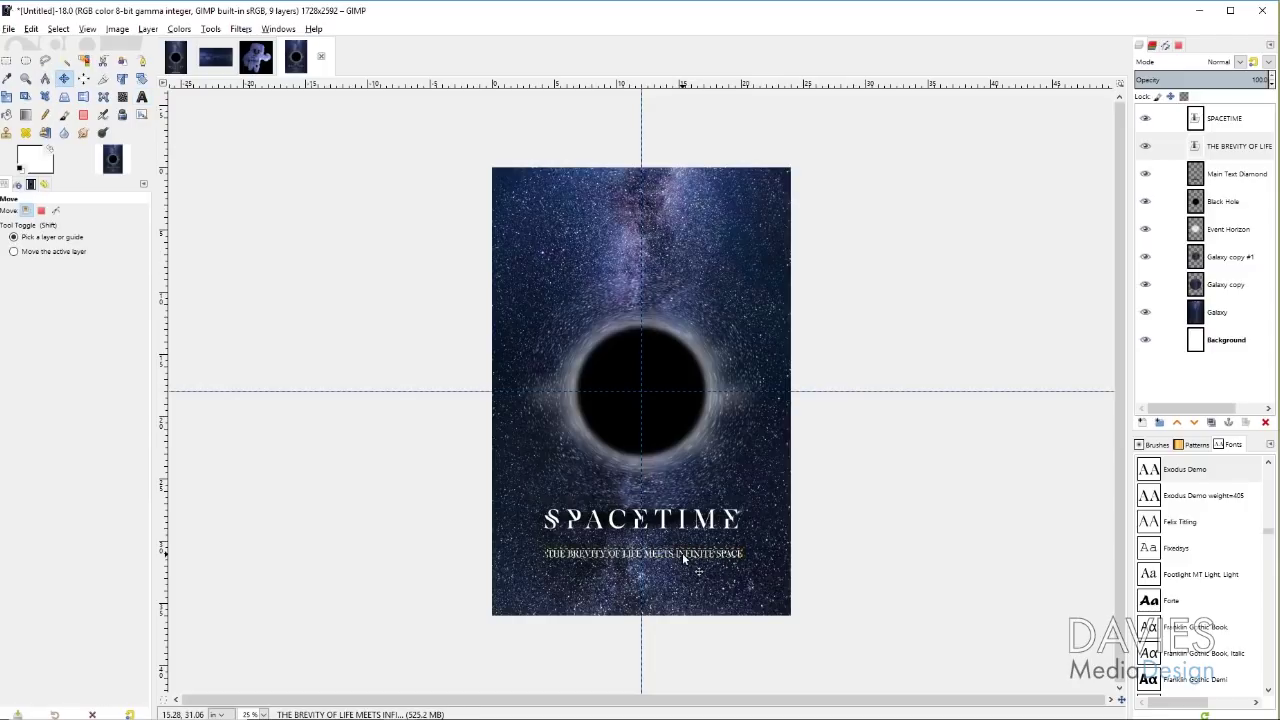
pyautogui.moveTo(682, 553); pyautogui.dragTo(679, 544)
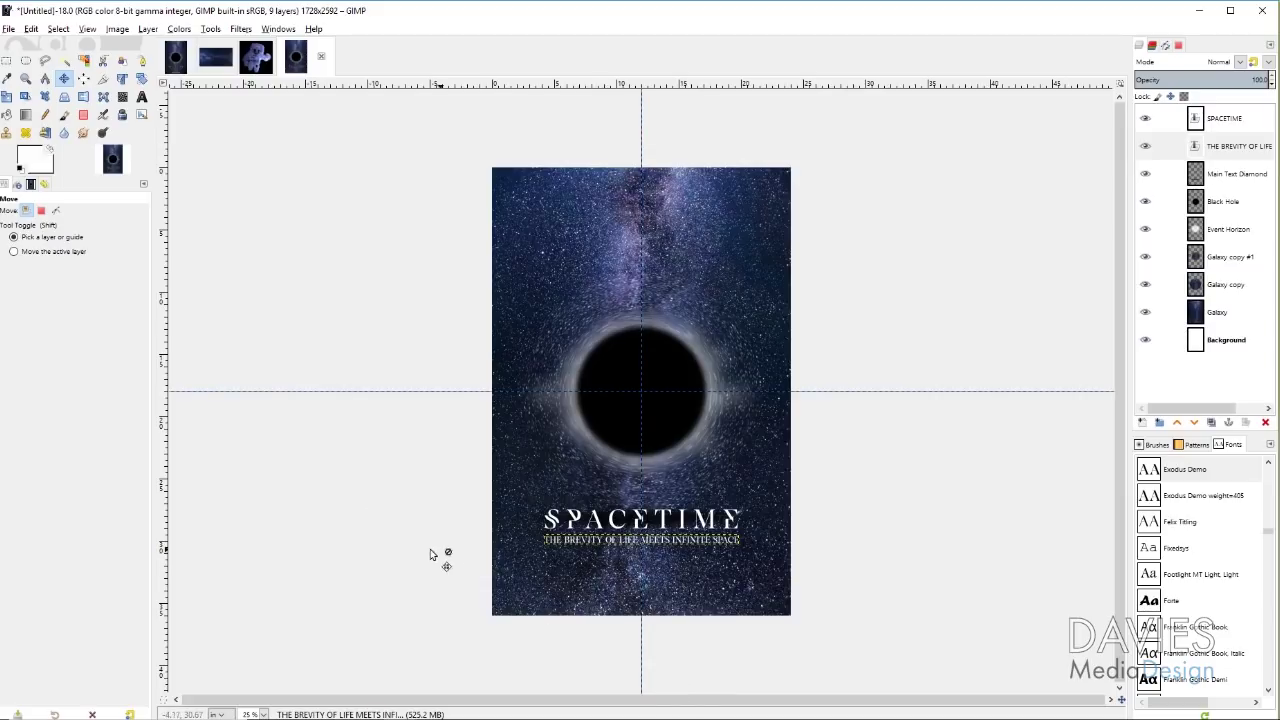
# - Type SUMMER 2018 in Nexa Bold below the tagline
pyautogui.click(141, 96)
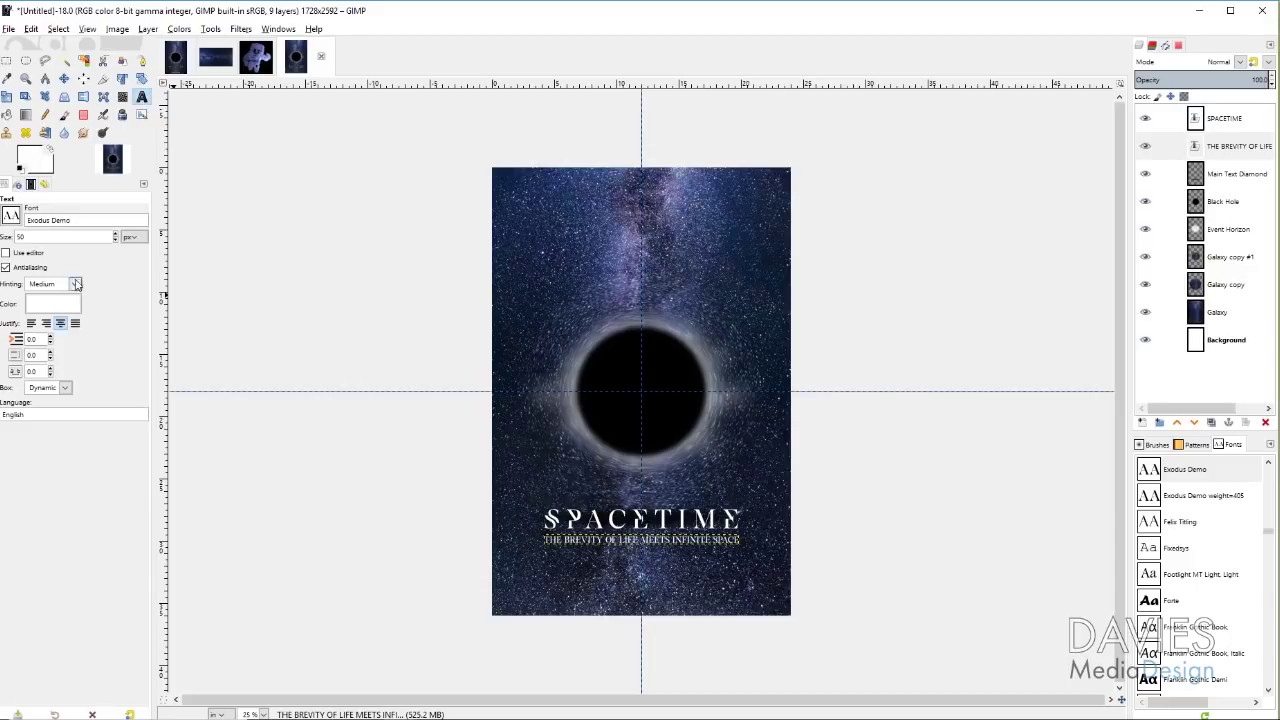
pyautogui.click(12, 216)
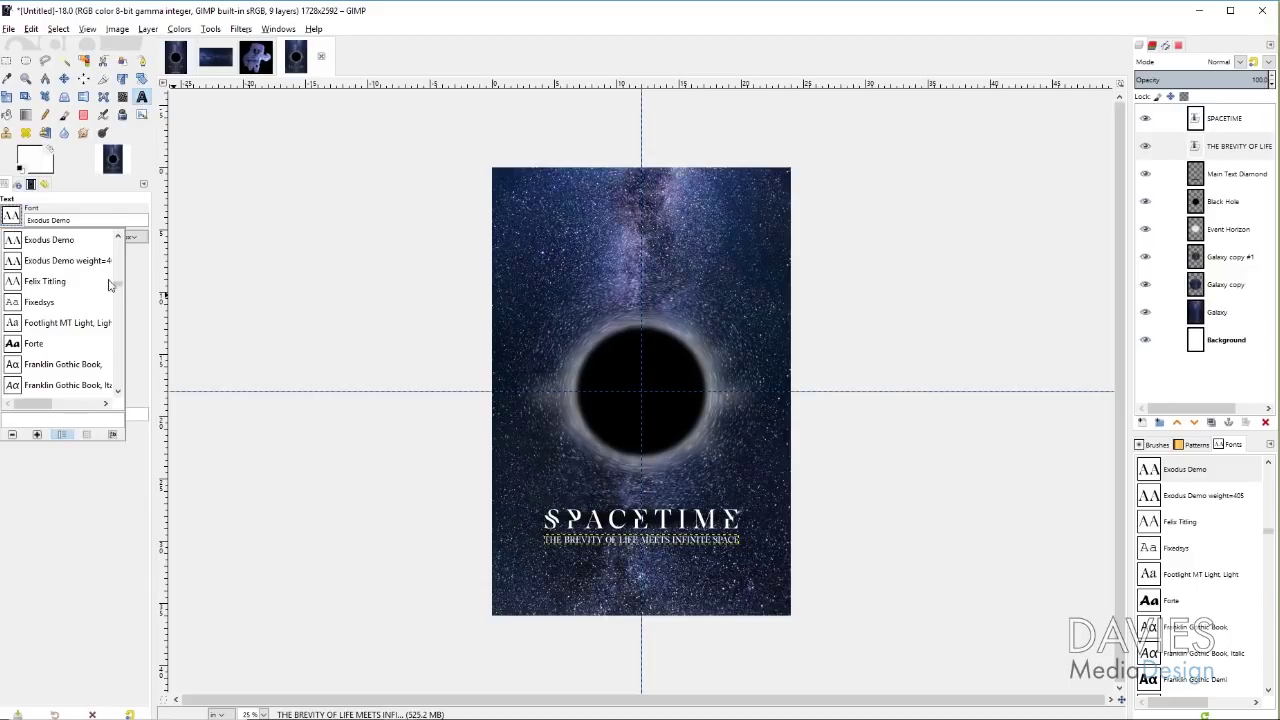
pyautogui.moveTo(117, 287); pyautogui.dragTo(120, 348)
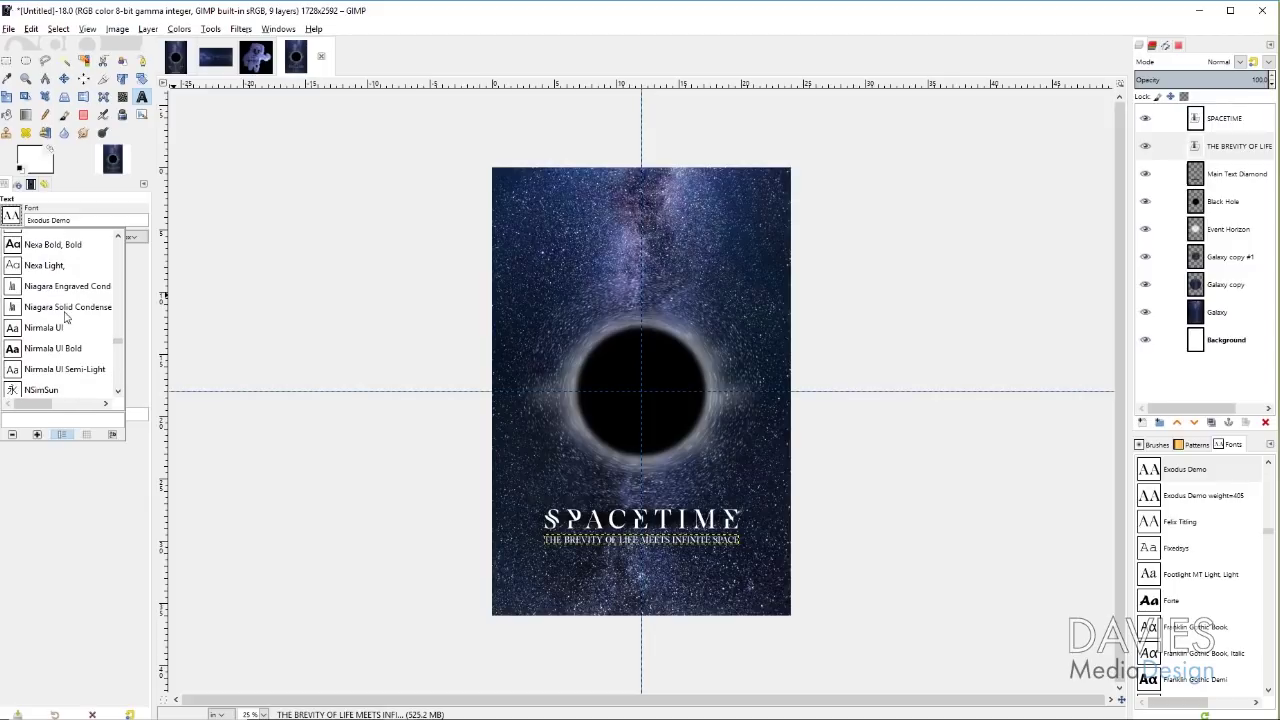
pyautogui.click(45, 245)
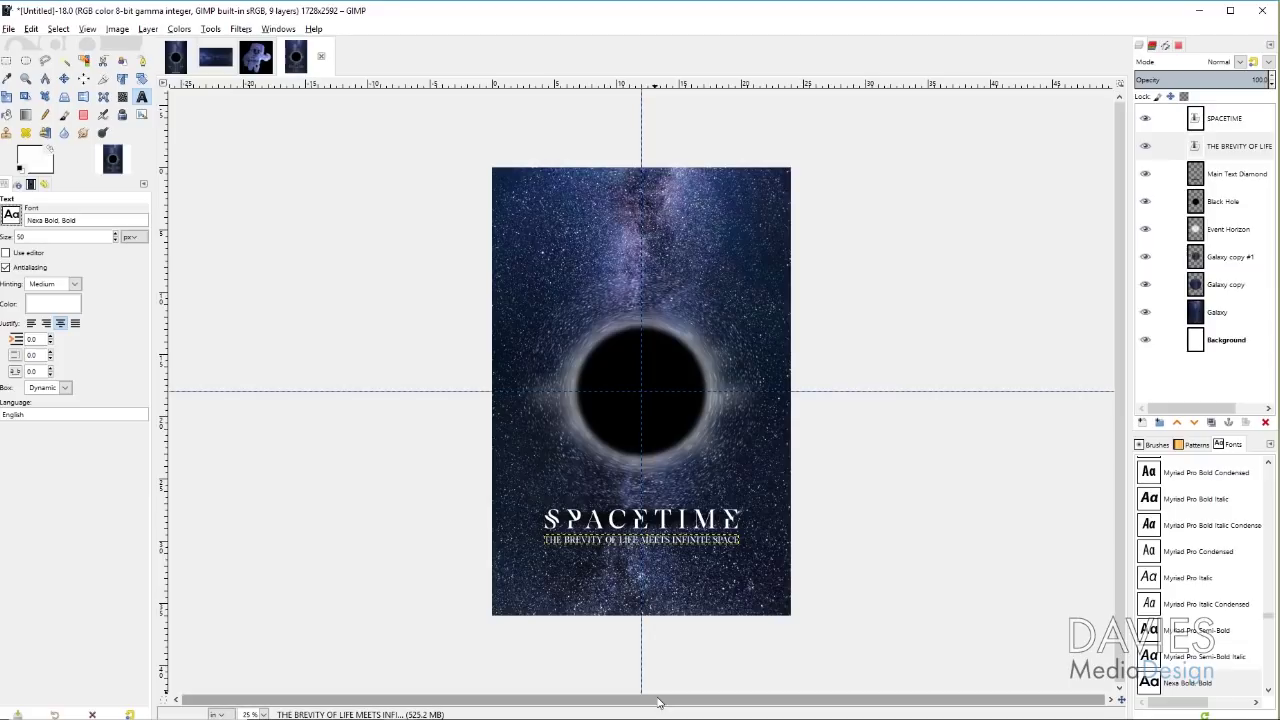
pyautogui.click(565, 587)
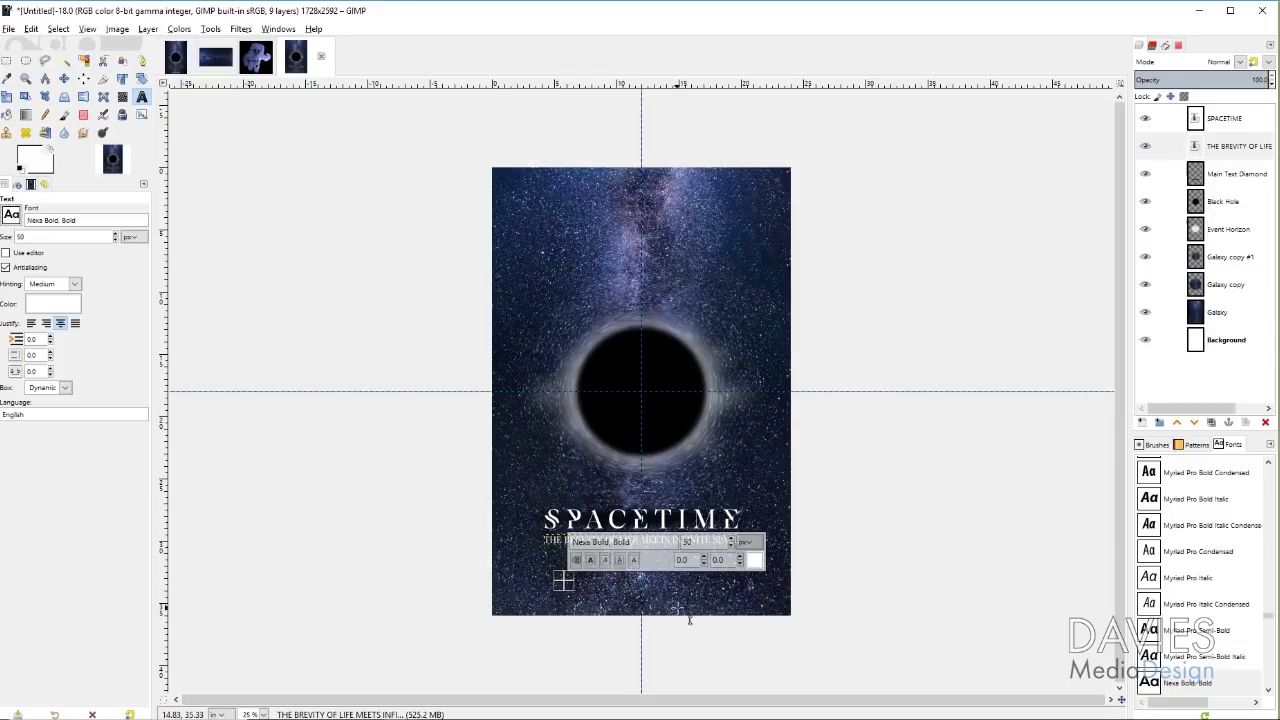
pyautogui.write('S')
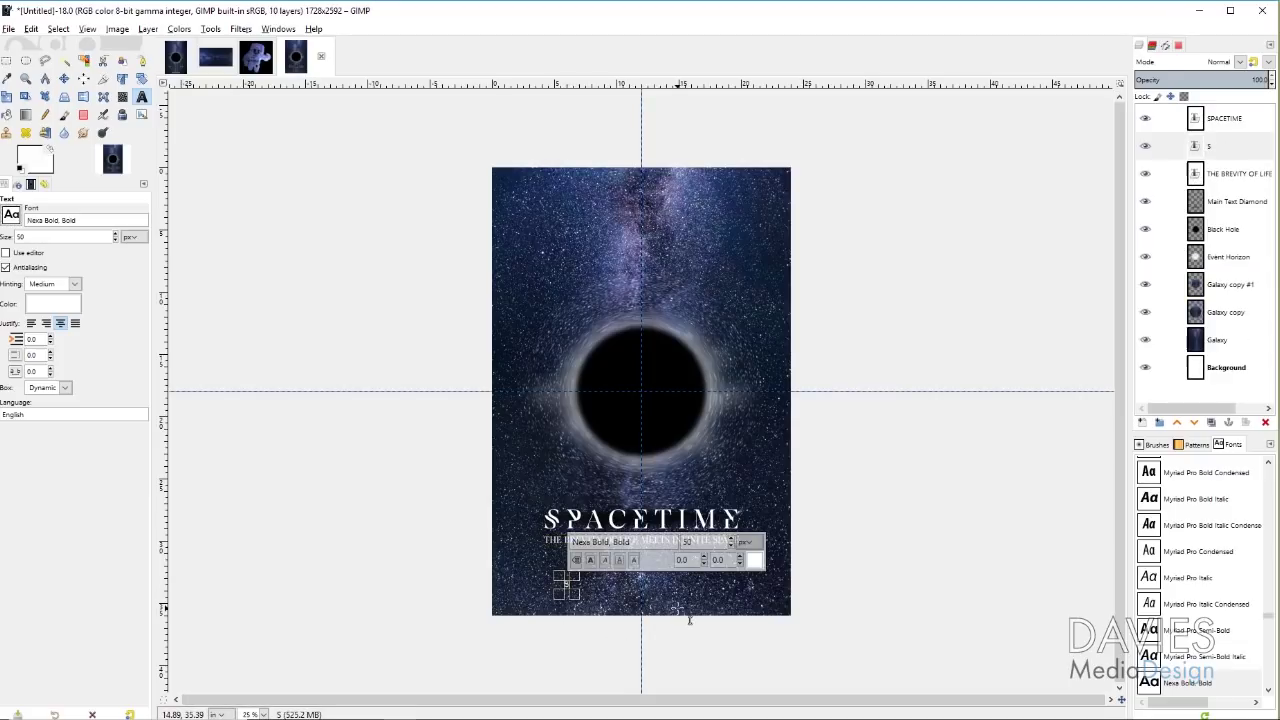
pyautogui.write('UMMER 2018')
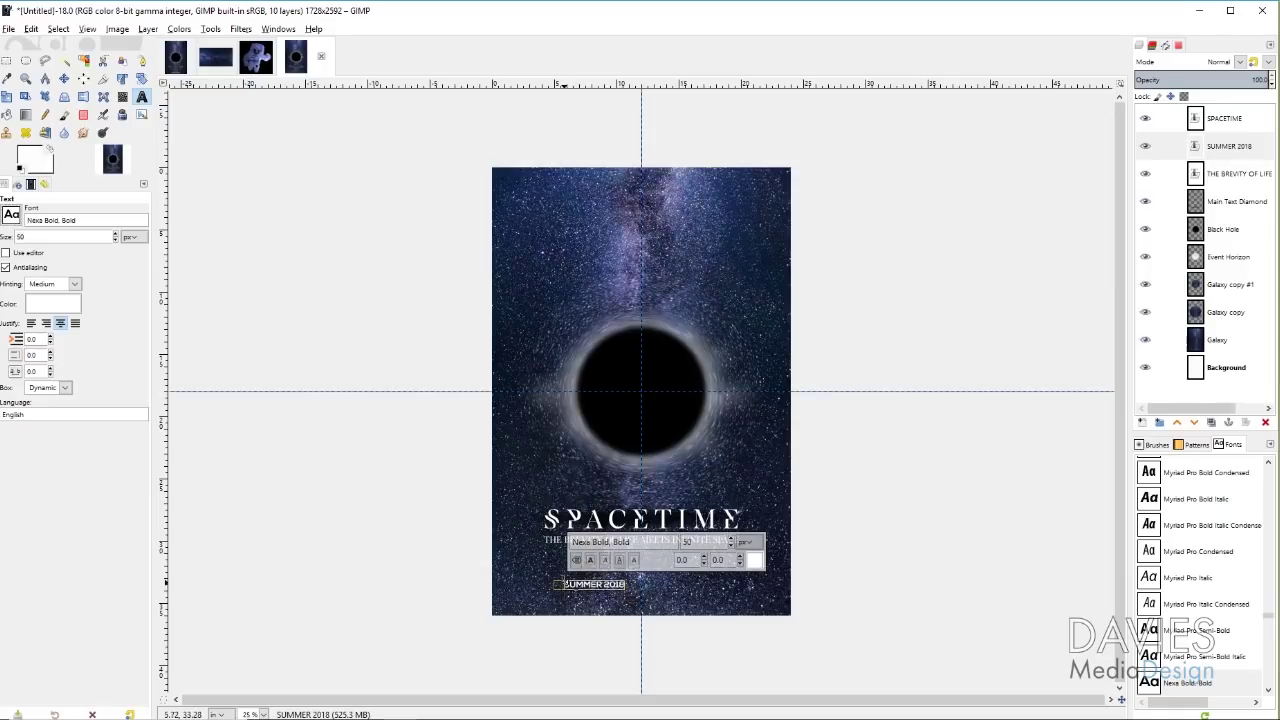
# - Set SUMMER 2018 to size 75 with wider letter spacing
pyautogui.moveTo(565, 584); pyautogui.dragTo(668, 588)
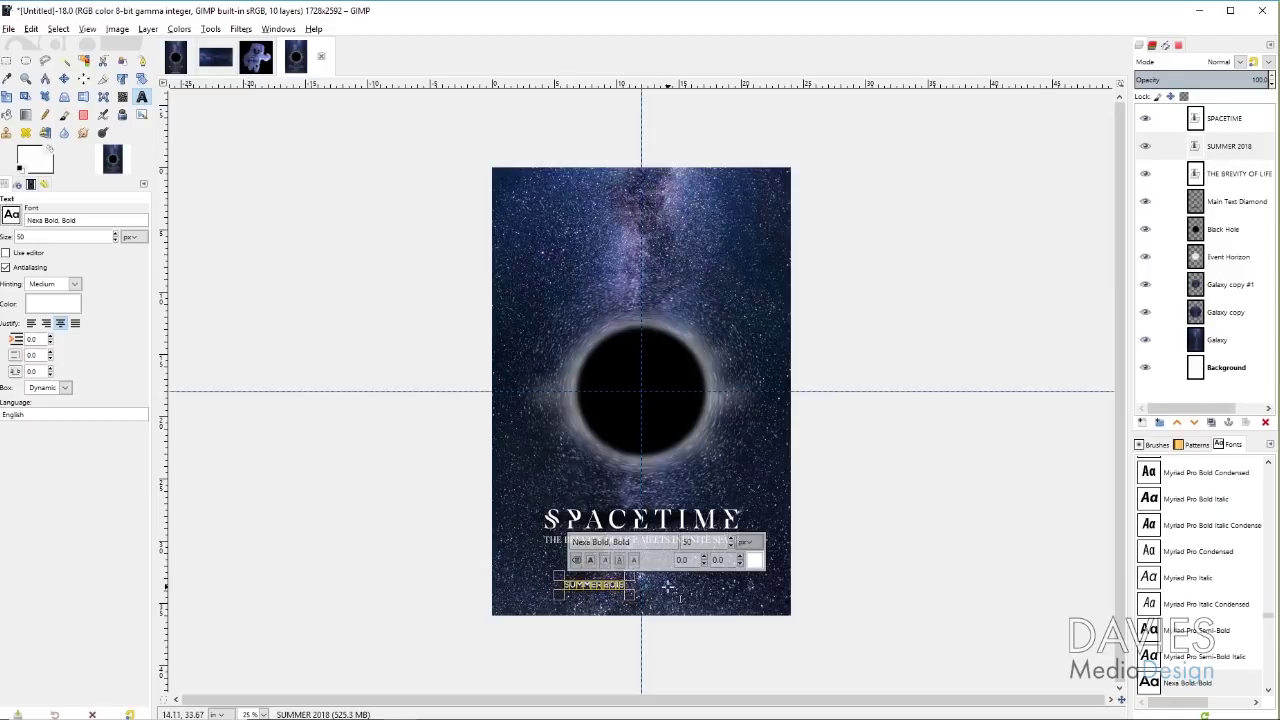
pyautogui.moveTo(115, 237); pyautogui.dragTo(115, 237)
pyautogui.click(116, 242)
pyautogui.click(116, 242)
pyautogui.click(115, 240)
pyautogui.click(115, 240)
pyautogui.click(115, 240)
pyautogui.click(50, 369)
pyautogui.moveTo(50, 369); pyautogui.dragTo(50, 369)
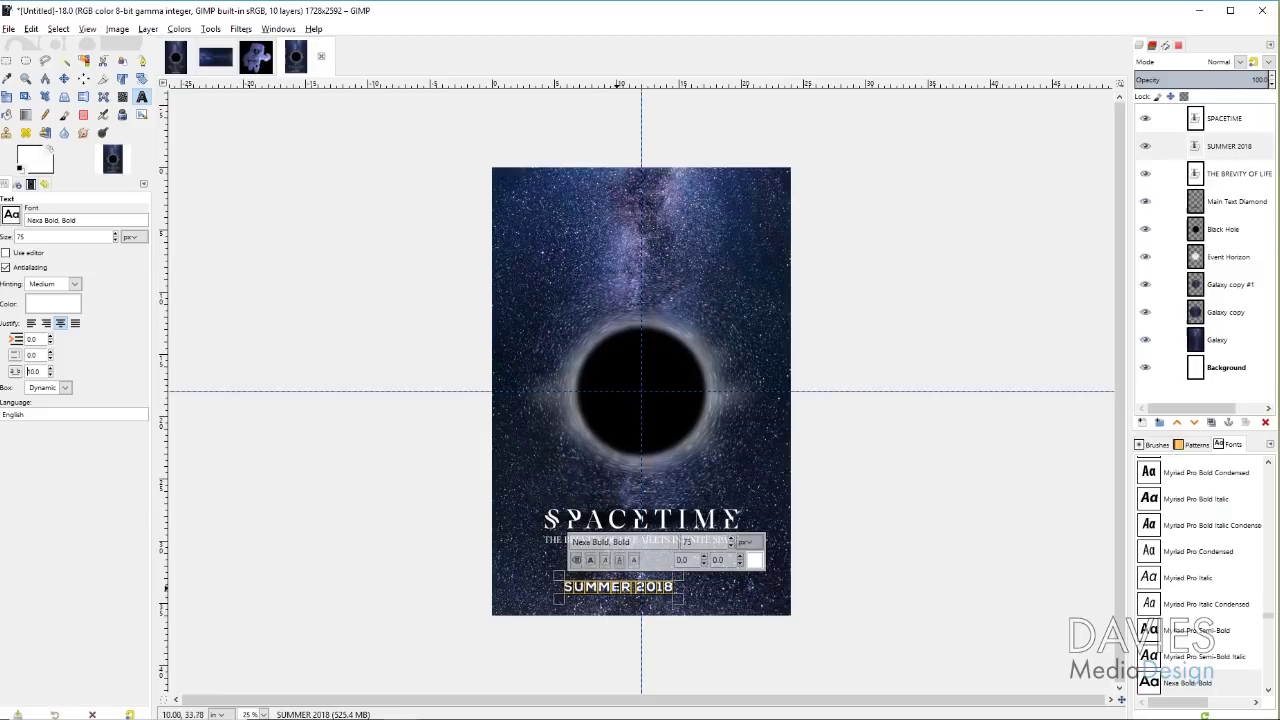
# - Centre SUMMER 2018 horizontally, then browse the font list for Exodus Demo
pyautogui.click(64, 78)
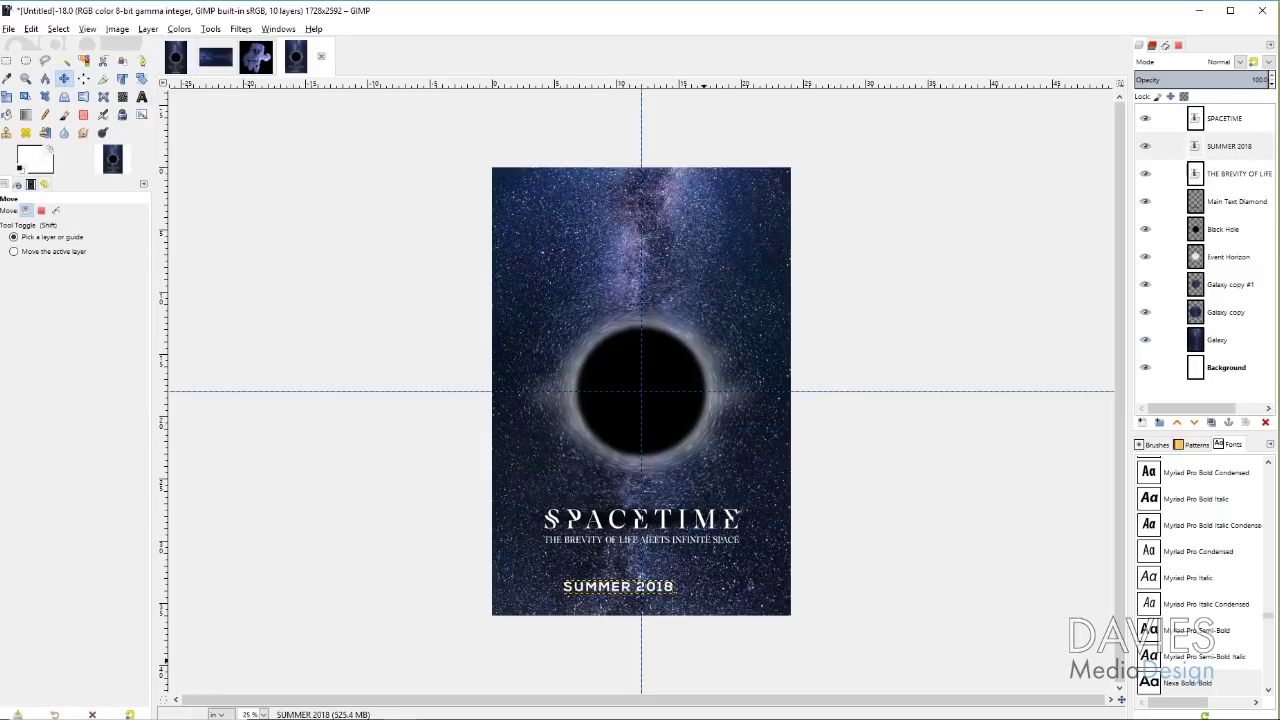
pyautogui.moveTo(620, 586); pyautogui.dragTo(641, 587)
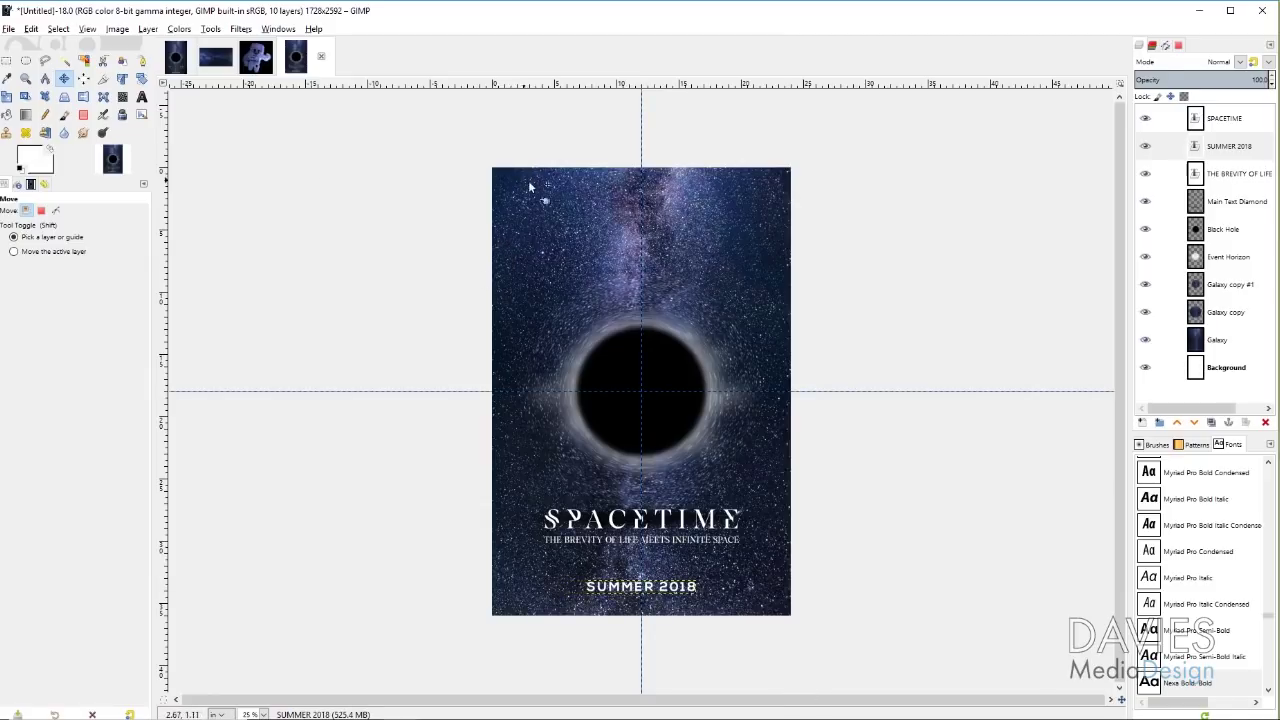
pyautogui.click(144, 98)
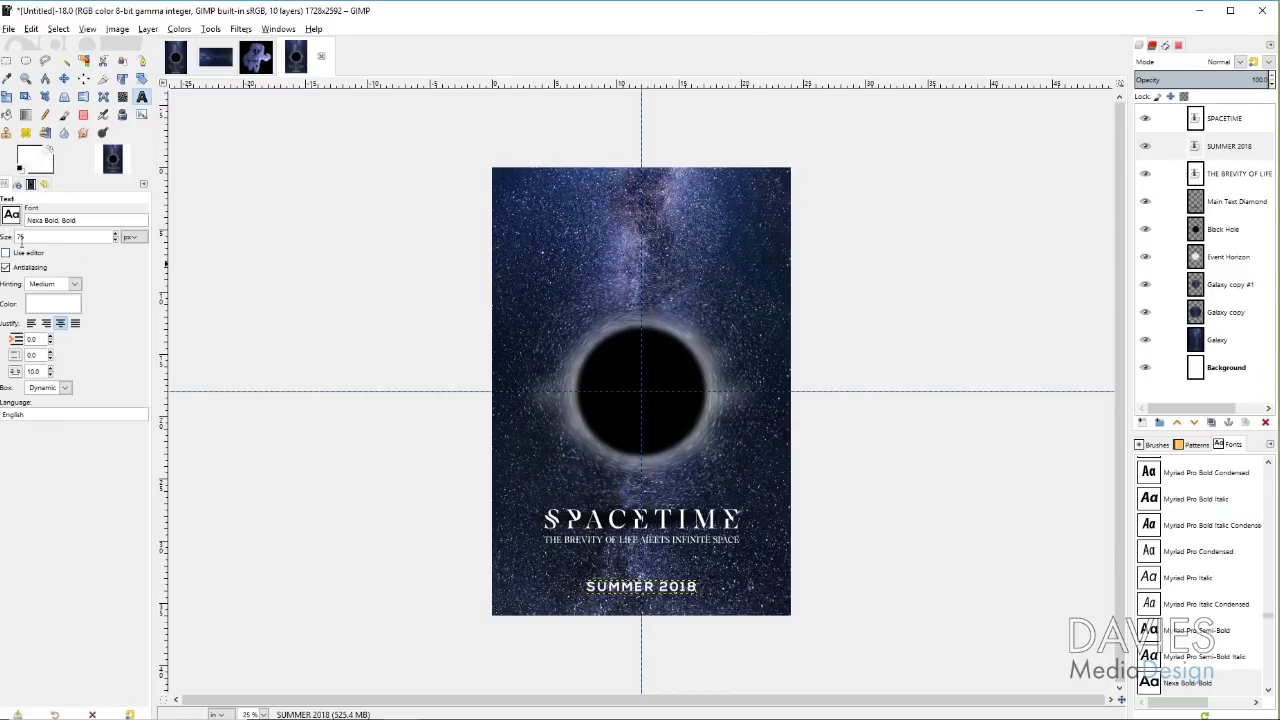
pyautogui.click(11, 215)
pyautogui.moveTo(117, 343); pyautogui.dragTo(118, 300)
# - Type KEENU STEEVES at the top-left in Exodus Demo, sized 40 with letter spacing 0
pyautogui.click(62, 338)
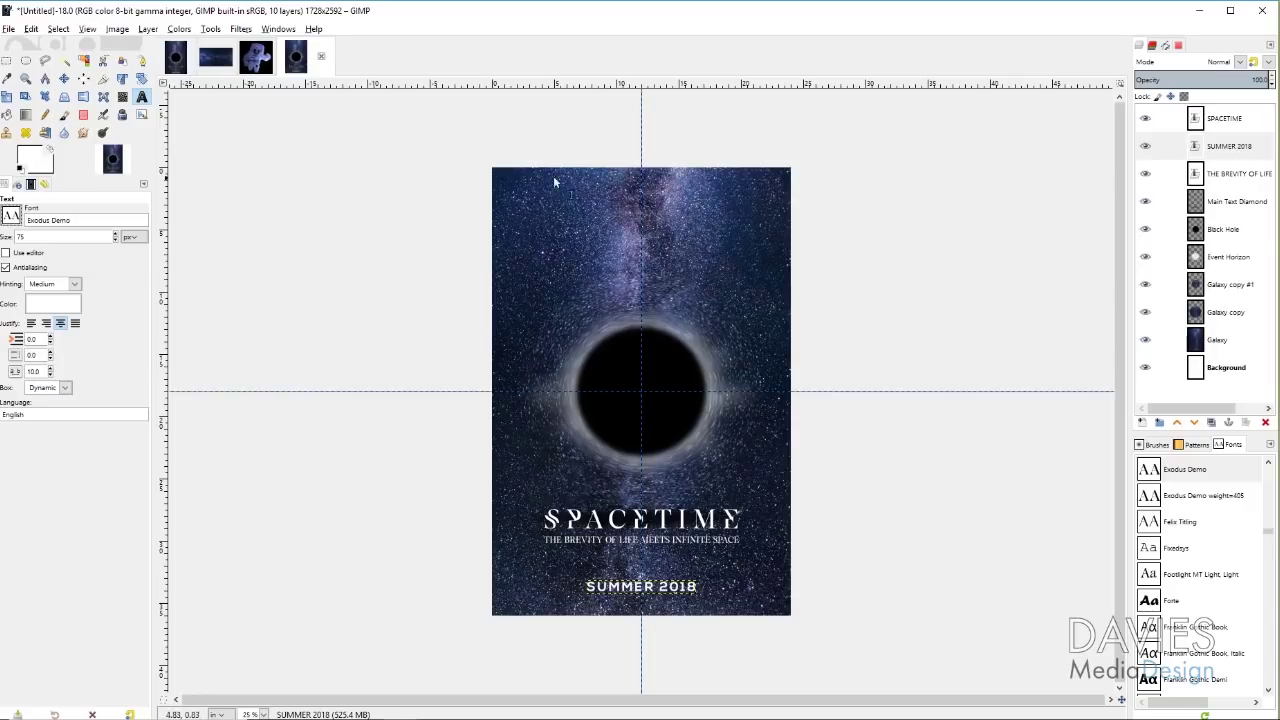
pyautogui.click(503, 175)
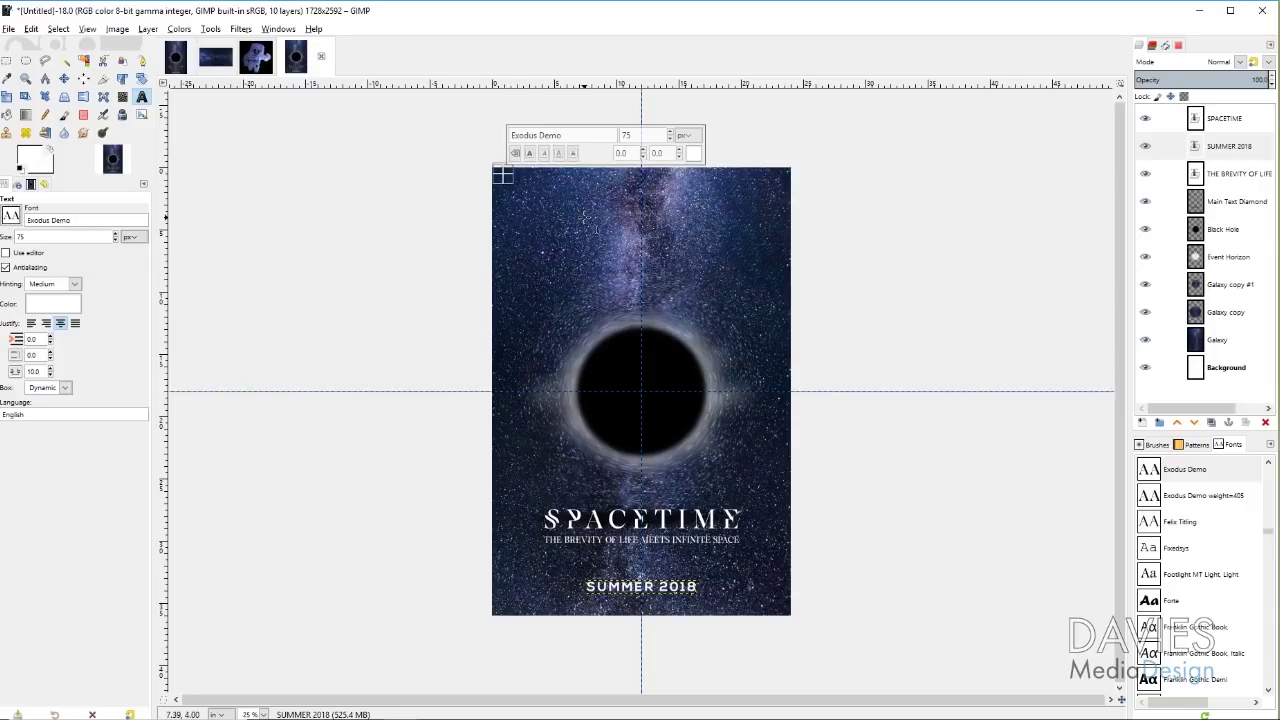
pyautogui.write('KEEN')
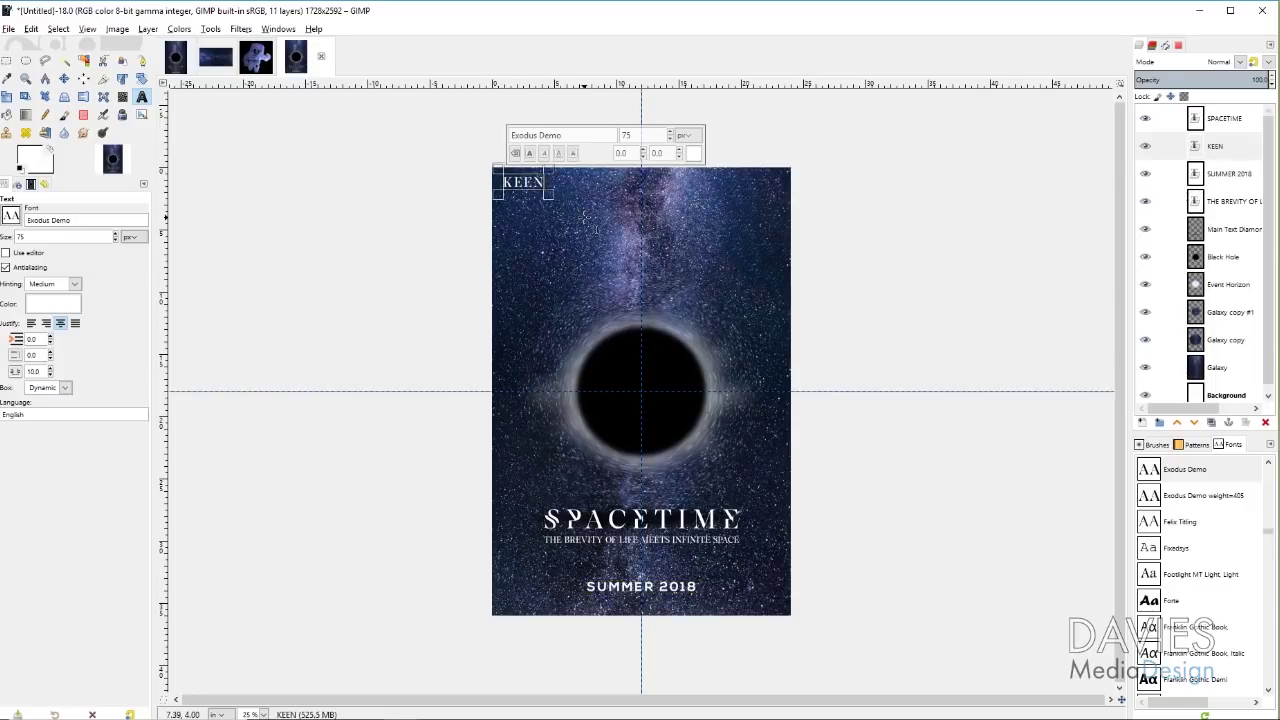
pyautogui.write('U STEEVES')
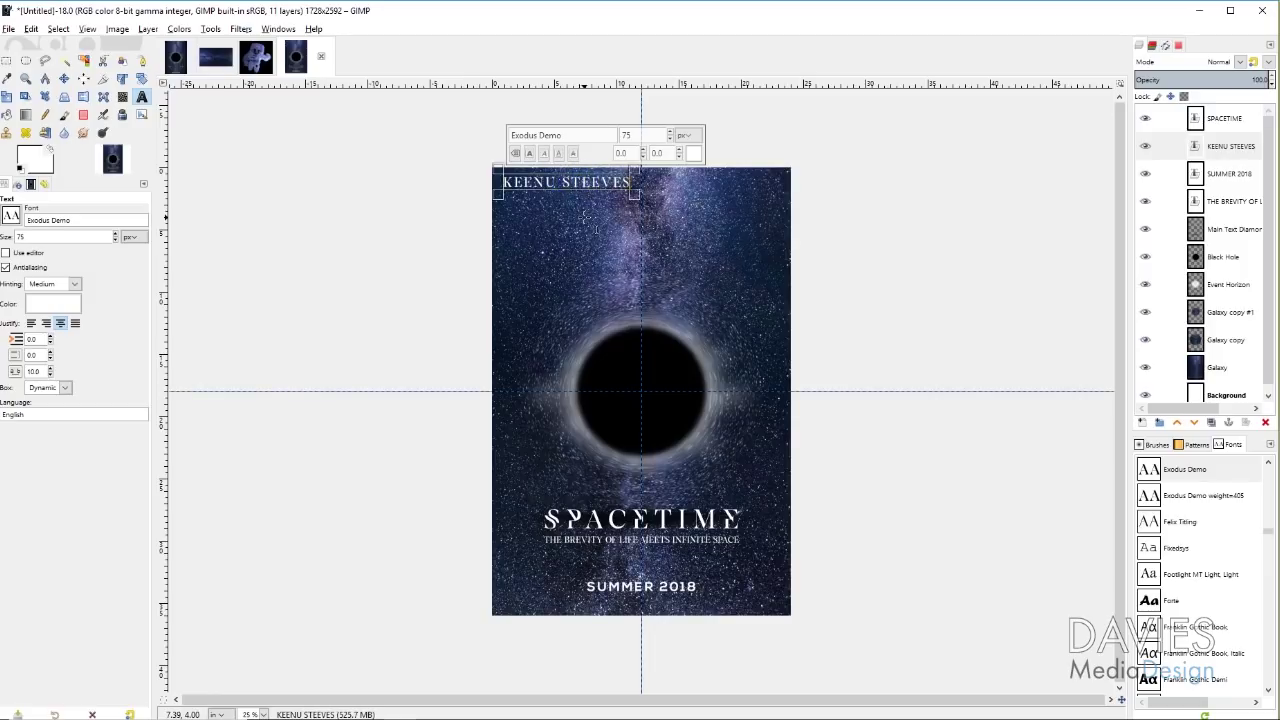
pyautogui.moveTo(504, 184); pyautogui.dragTo(632, 184)
pyautogui.click(116, 244)
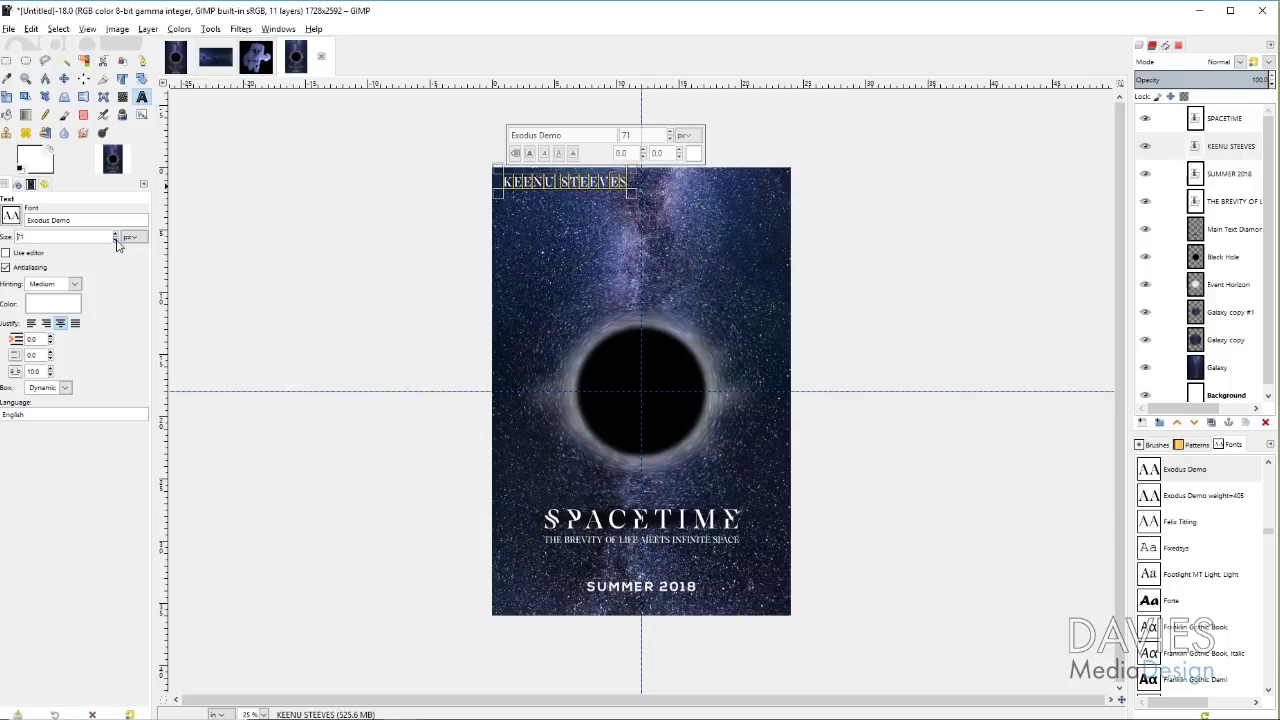
pyautogui.scroll(6, 116, 238)
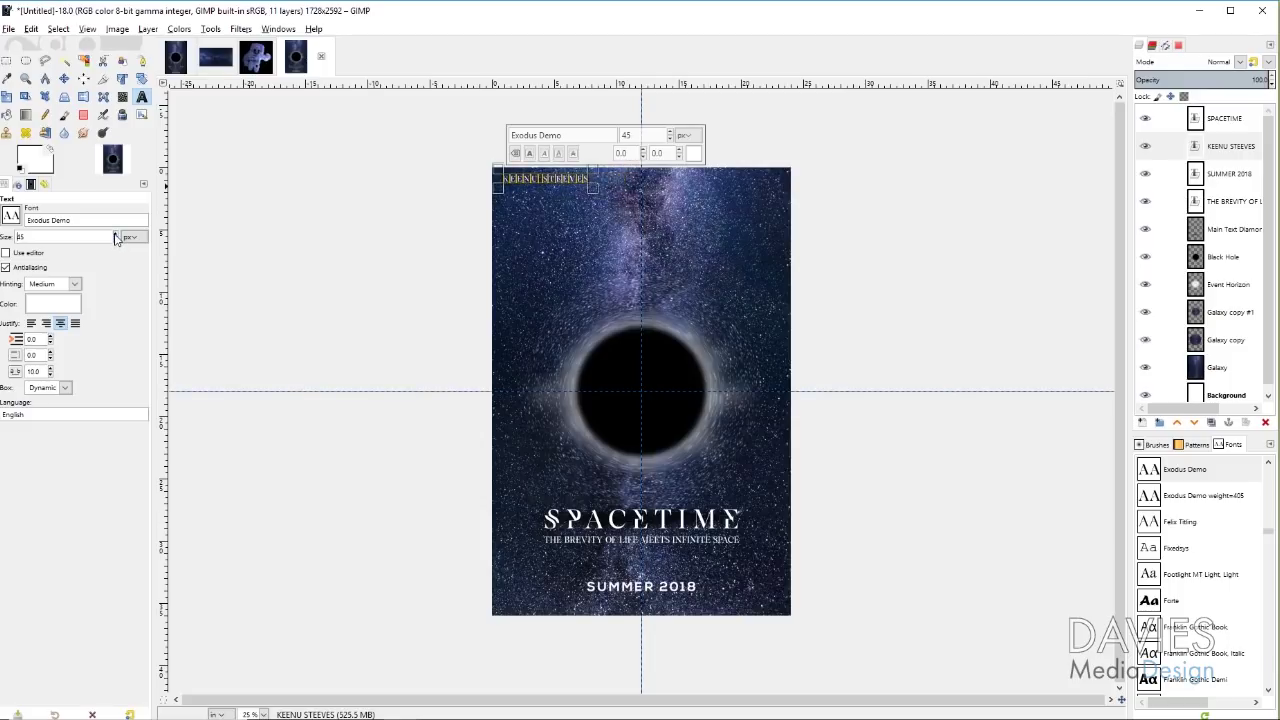
pyautogui.scroll(-9, 116, 238)
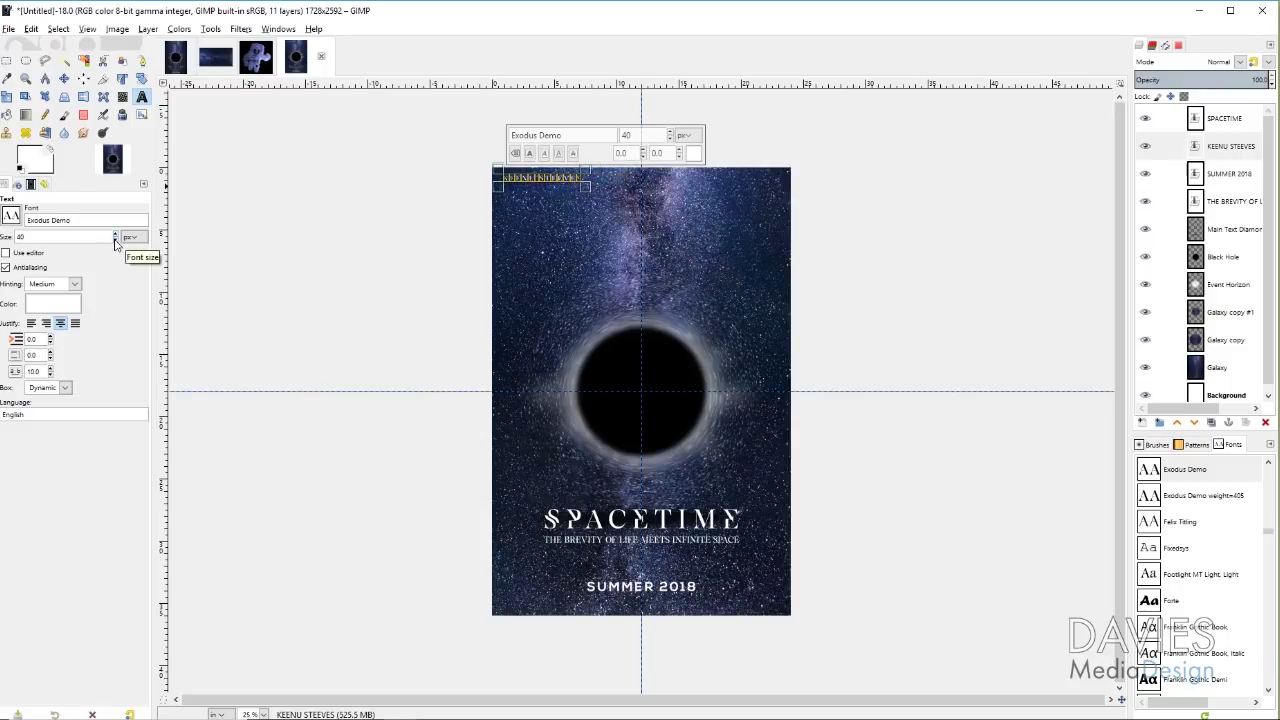
pyautogui.click(592, 200)
pyautogui.click(508, 178)
pyautogui.moveTo(502, 178); pyautogui.dragTo(584, 178)
pyautogui.scroll(-10, 50, 377)
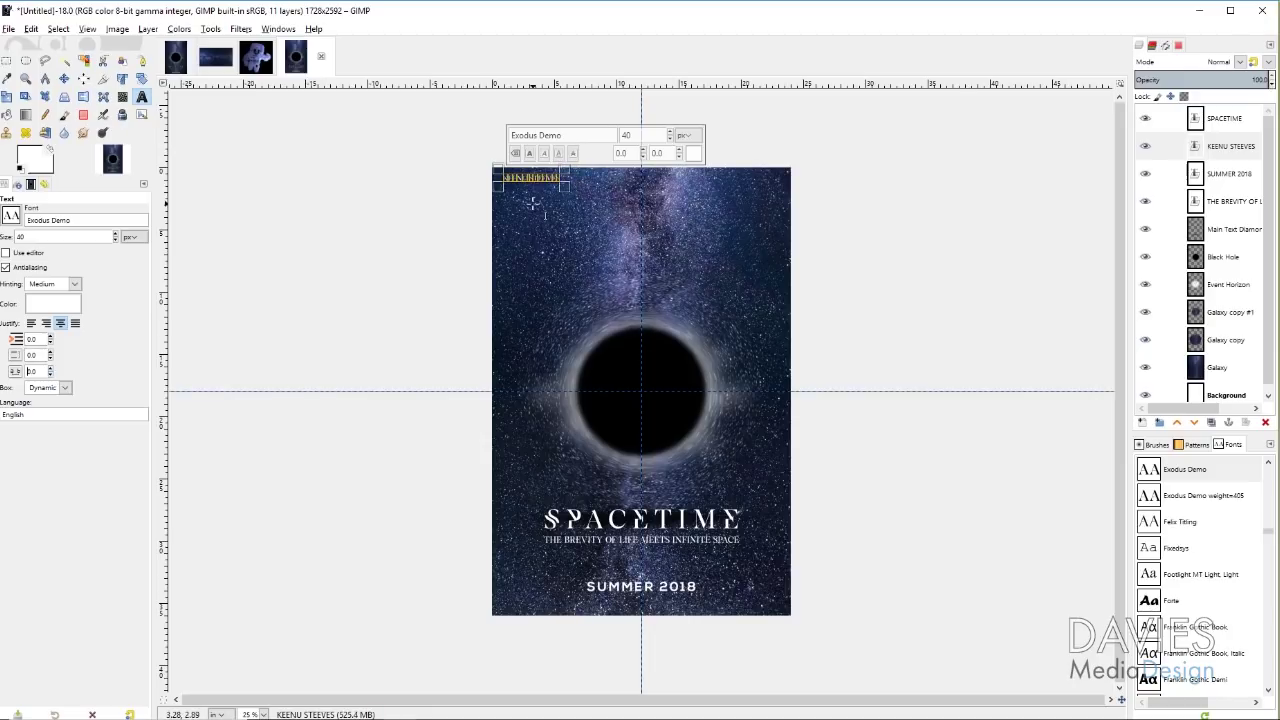
# - Add HAYWOOD JABLOMY as a second cast name and move it toward the top centre
pyautogui.click(588, 186)
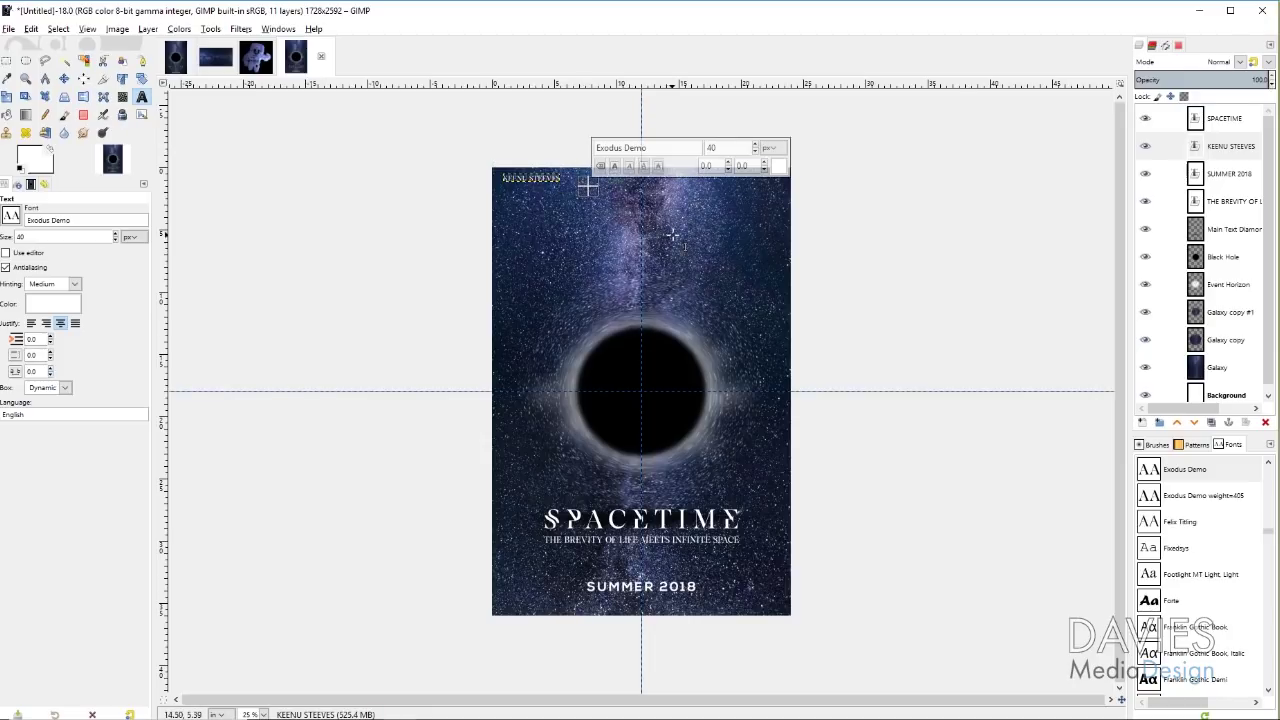
pyautogui.write('HAYWOOD JABLOMY')
pyautogui.press('Escape')
pyautogui.press('m')
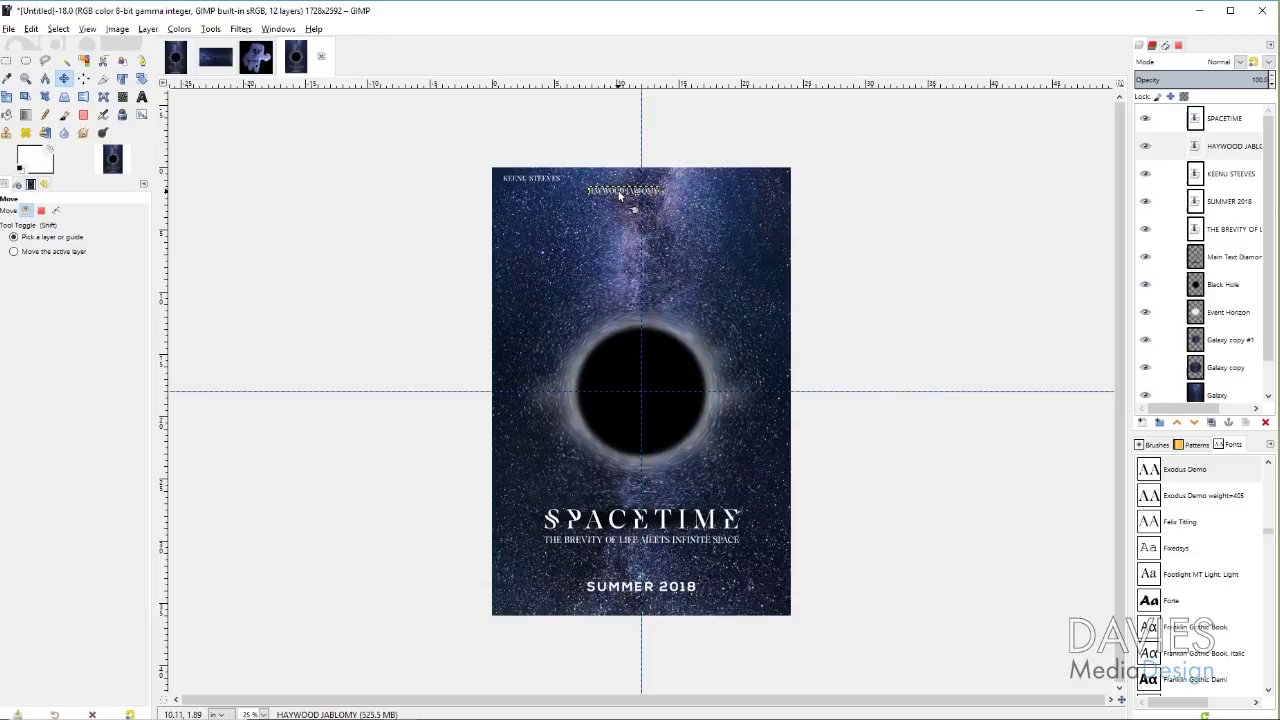
pyautogui.moveTo(621, 195); pyautogui.dragTo(642, 183)
# - Zoom in on the poster top, add a horizontal guide, and align HAYWOOD JABLOMY to it
pyautogui.click(25, 78)
pyautogui.click(664, 199)
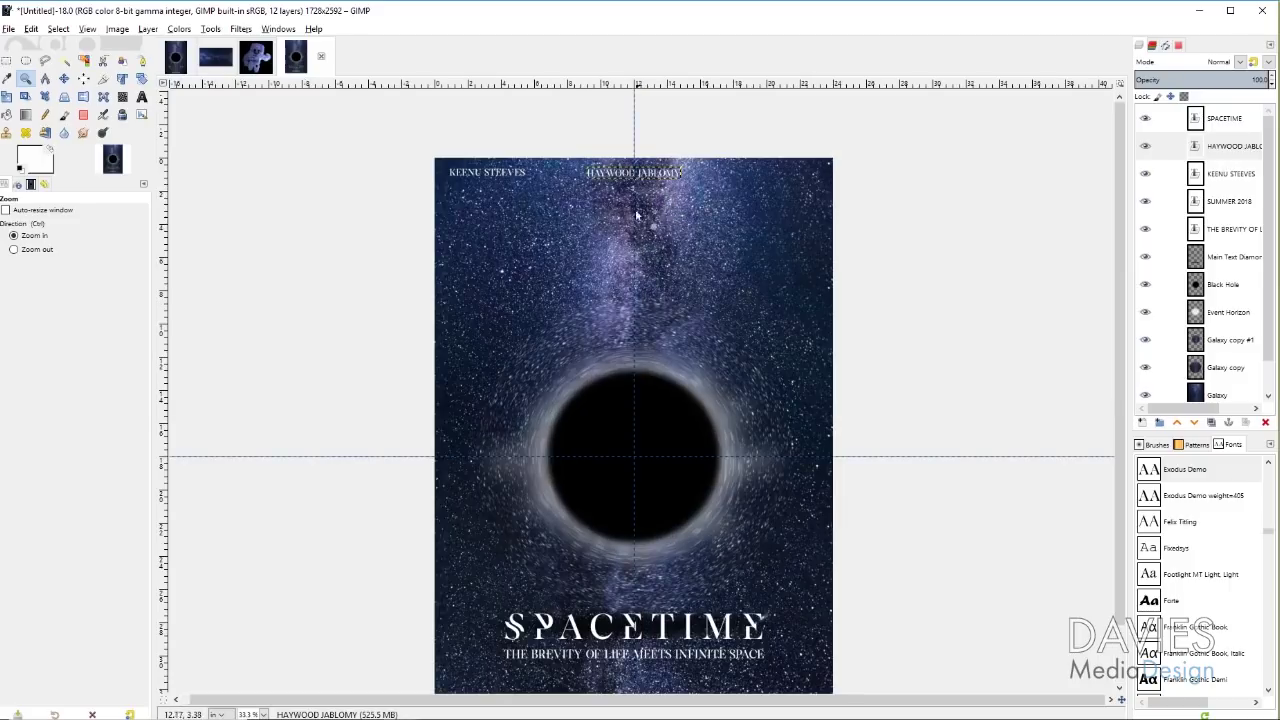
pyautogui.click(623, 207)
pyautogui.moveTo(380, 92); pyautogui.dragTo(382, 166)
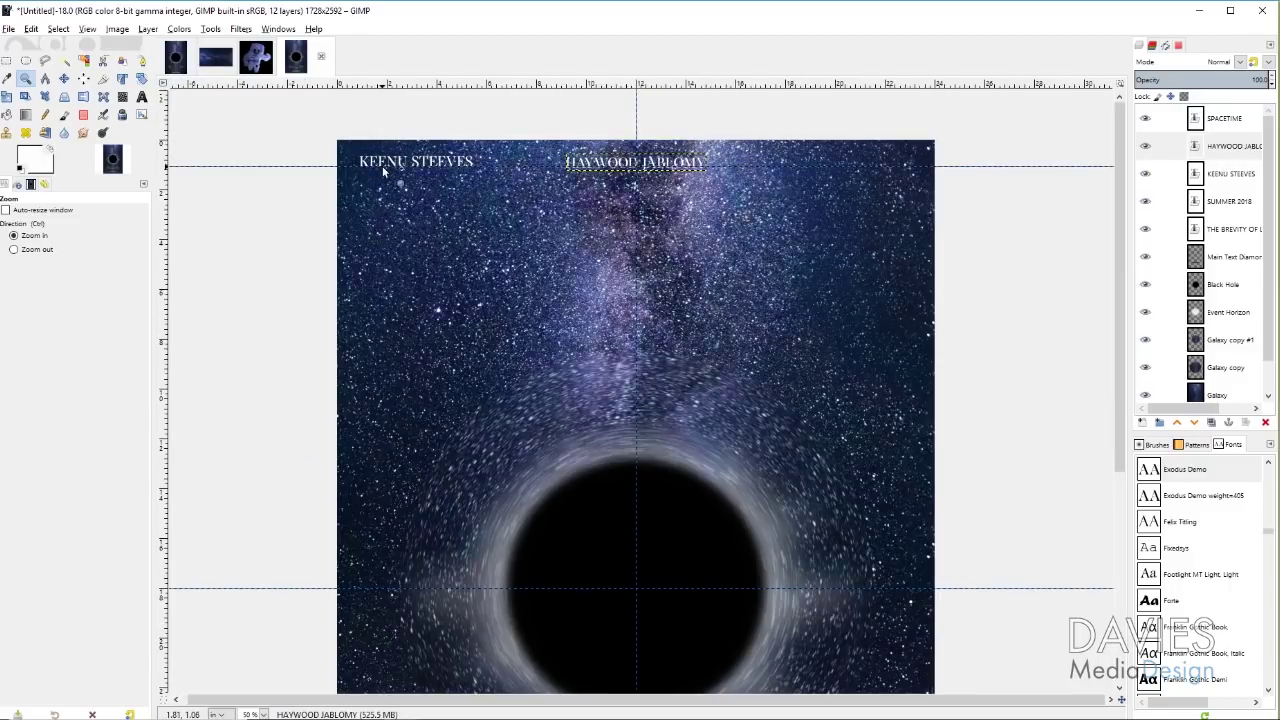
pyautogui.click(63, 78)
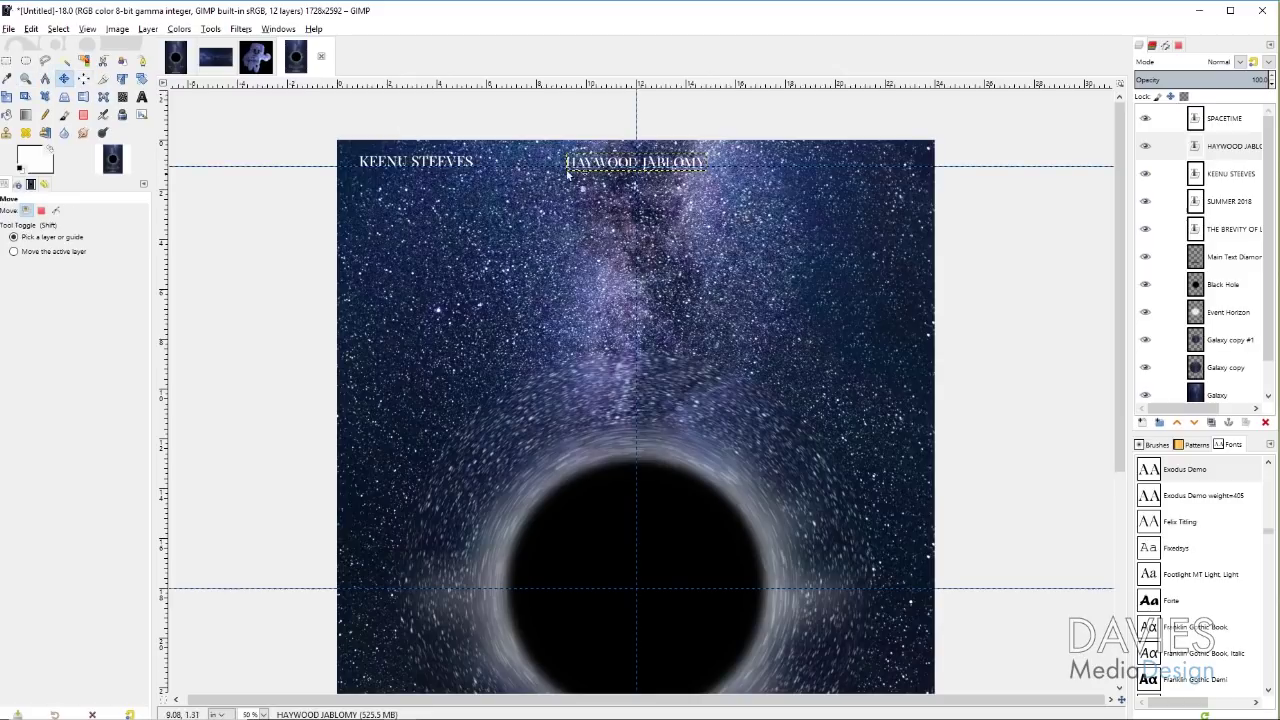
pyautogui.moveTo(591, 164); pyautogui.dragTo(591, 162)
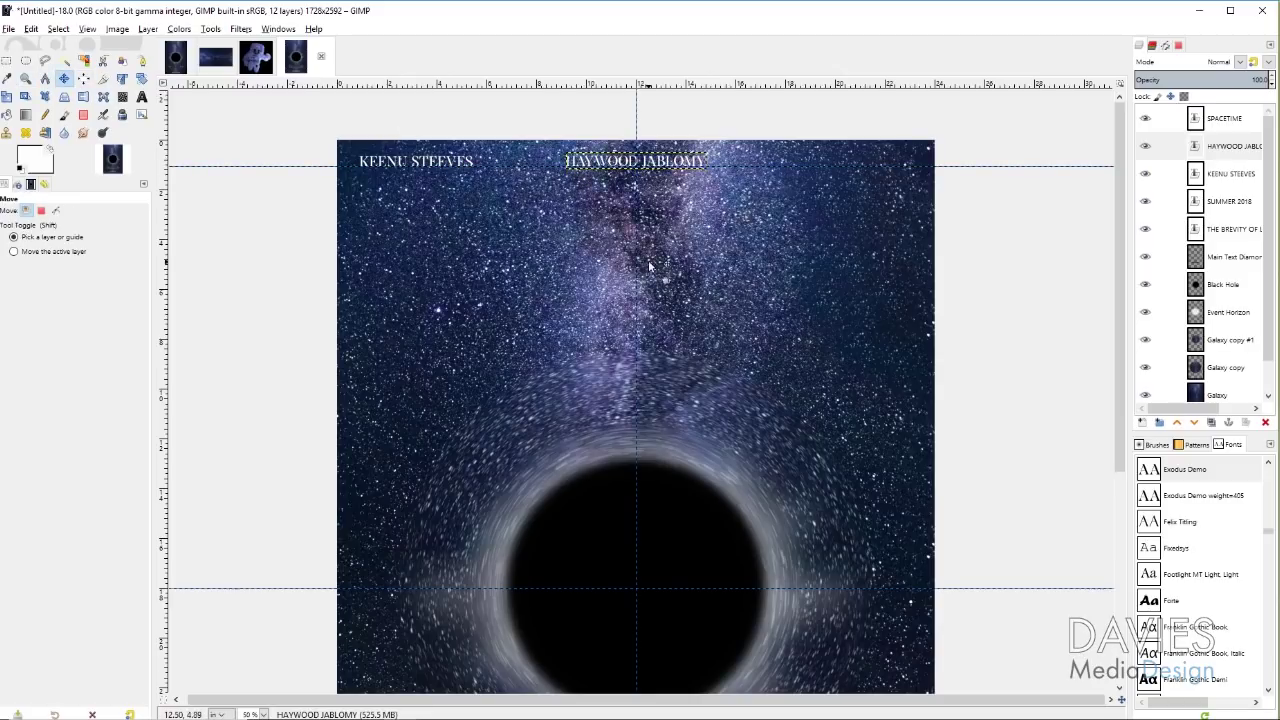
# - Add CHRISTINA BALE at the top right and move it up into the cast-name row
pyautogui.click(141, 97)
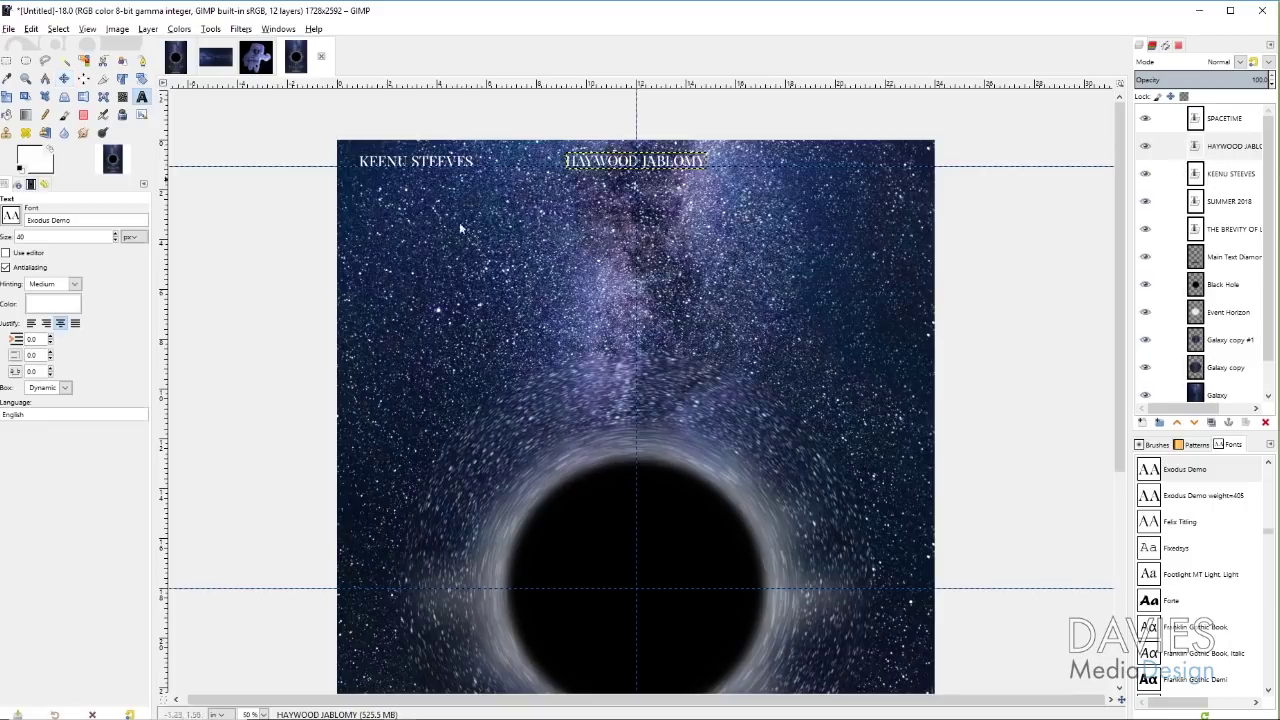
pyautogui.click(773, 190)
pyautogui.write('CHR')
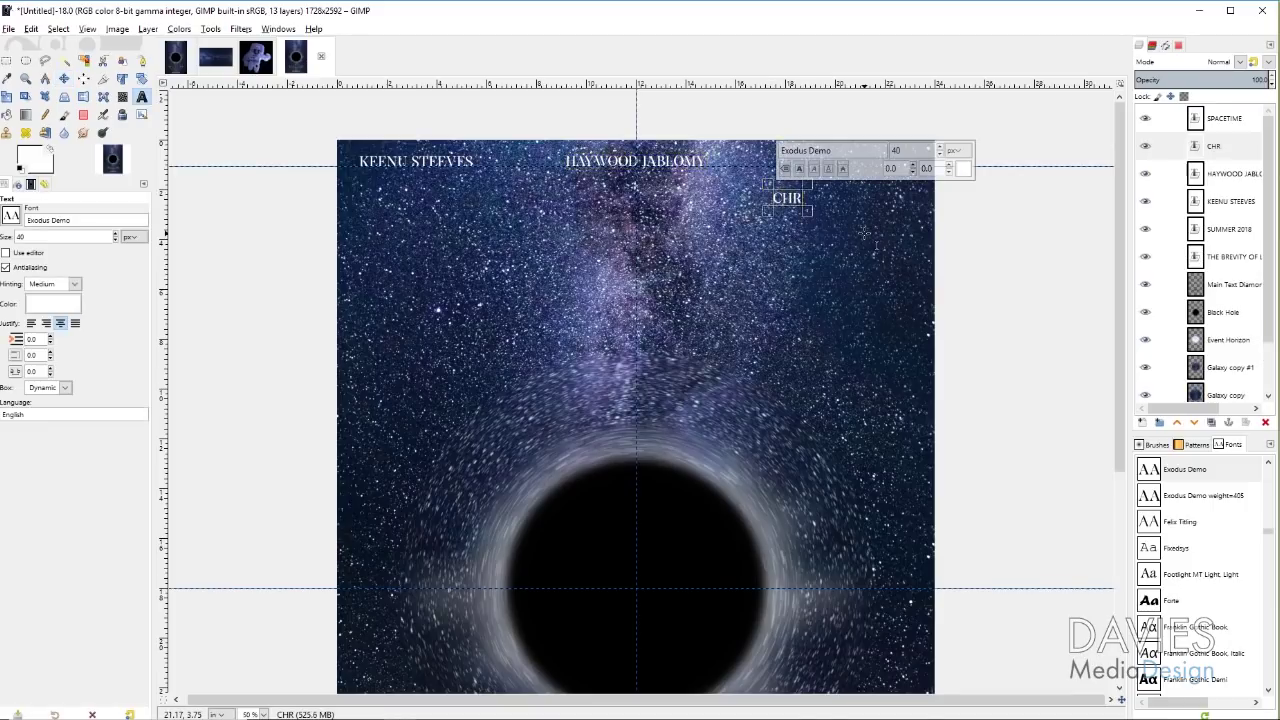
pyautogui.write('ISTINA')
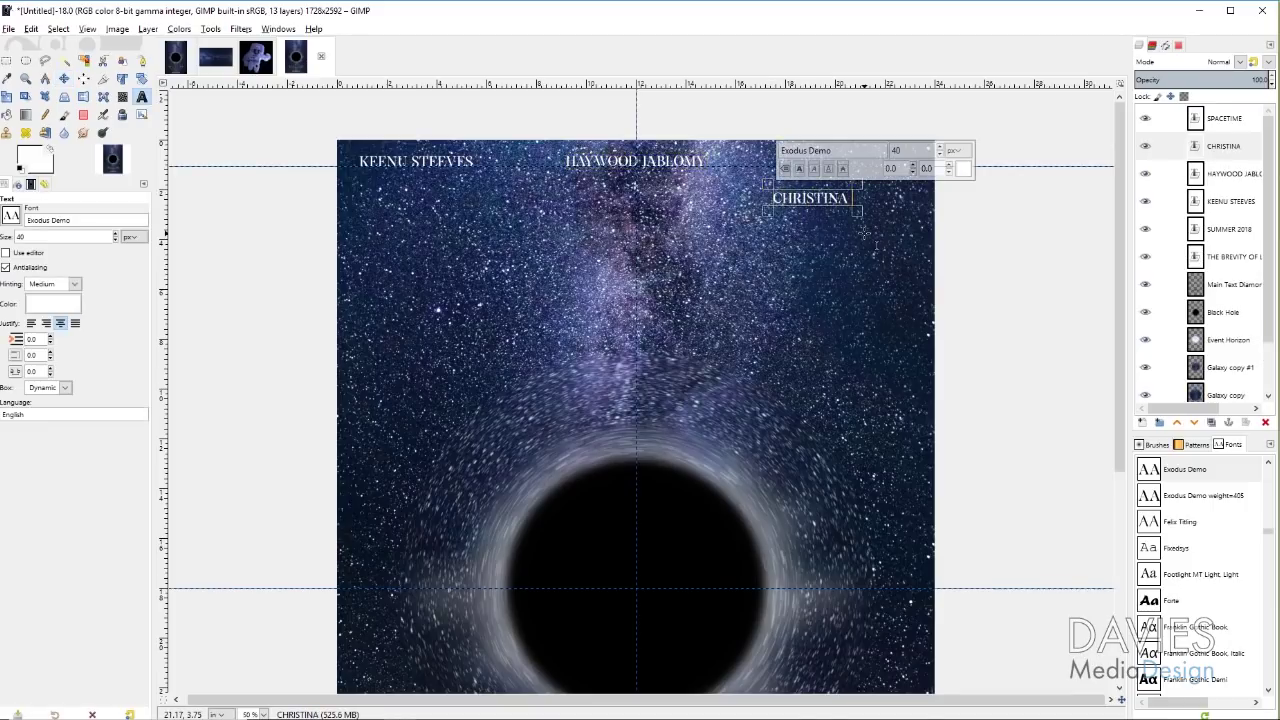
pyautogui.write(' BALEm')
pyautogui.moveTo(812, 198); pyautogui.dragTo(832, 161)
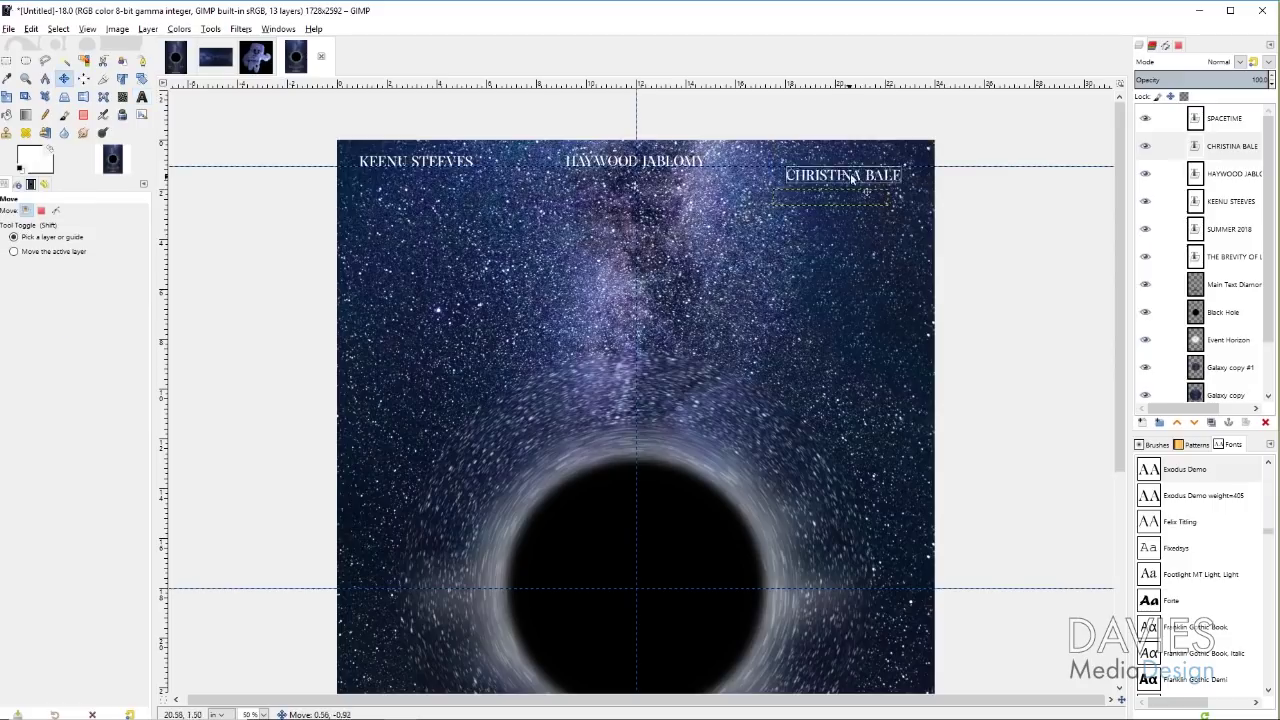
# - Zoom out to the whole poster and switch to the astronaut image
pyautogui.click(25, 78)
pyautogui.click(653, 486)
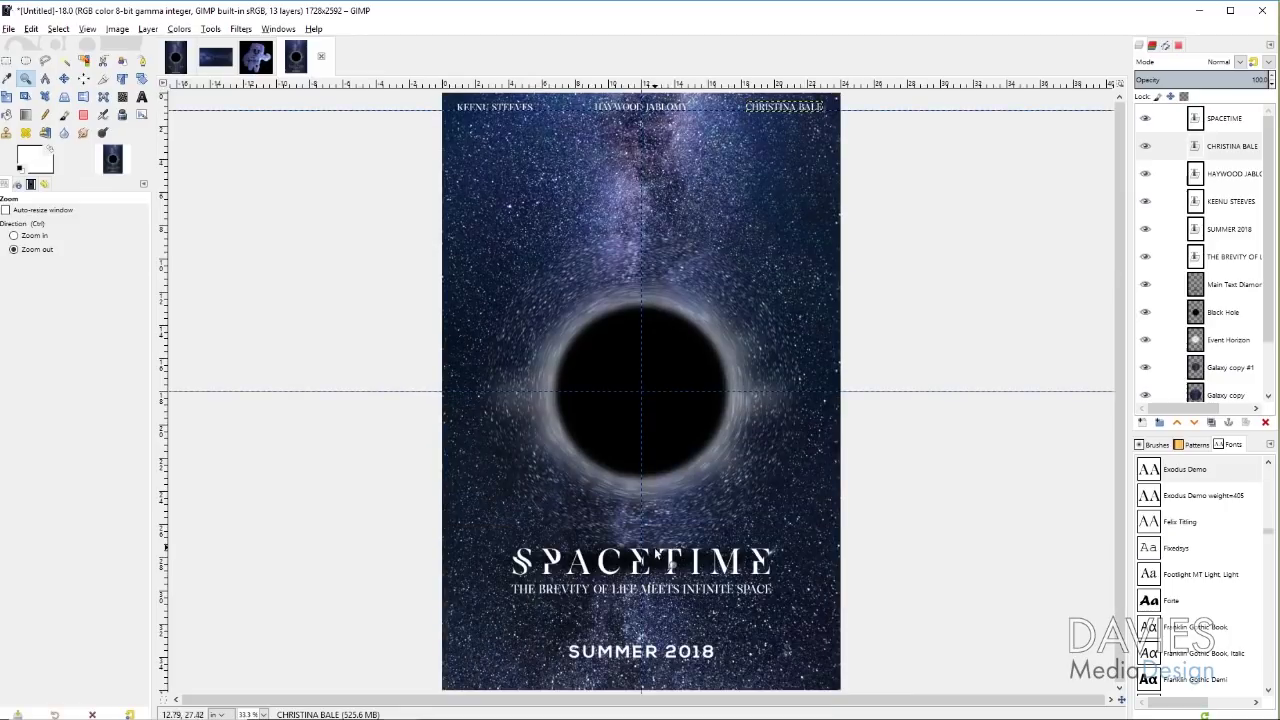
pyautogui.click(647, 424)
pyautogui.press('ctrl')
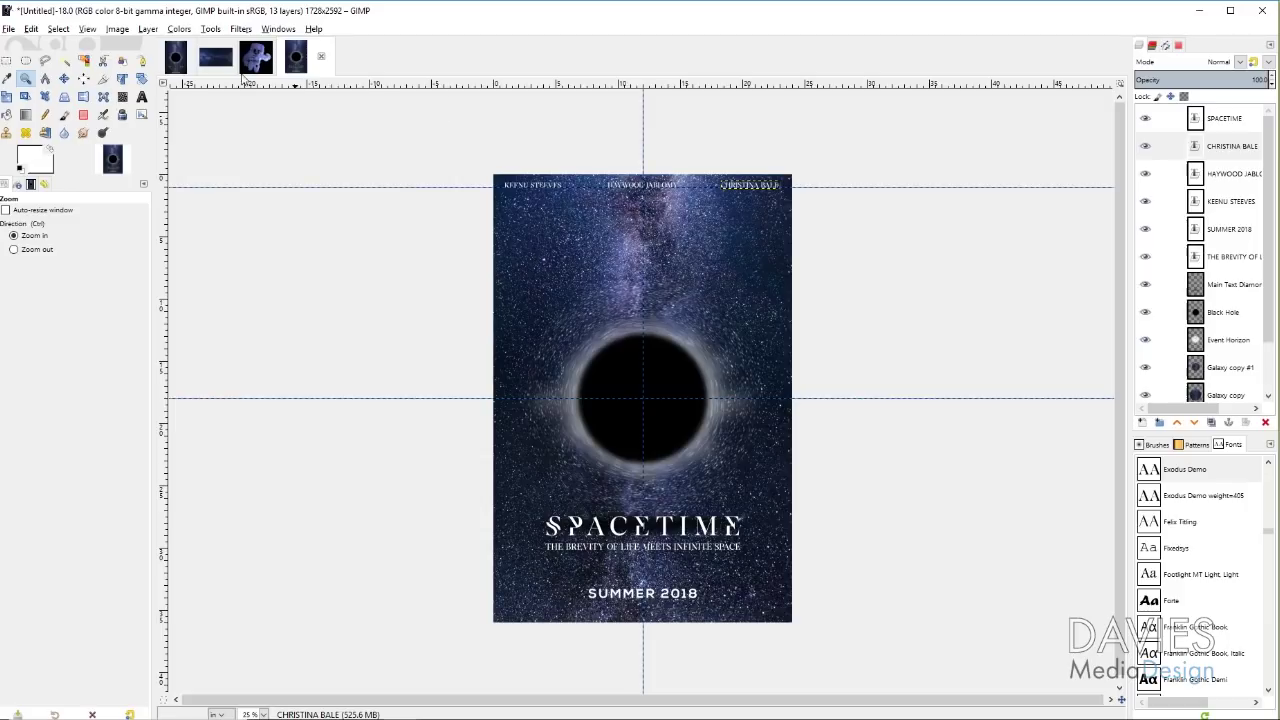
pyautogui.click(247, 55)
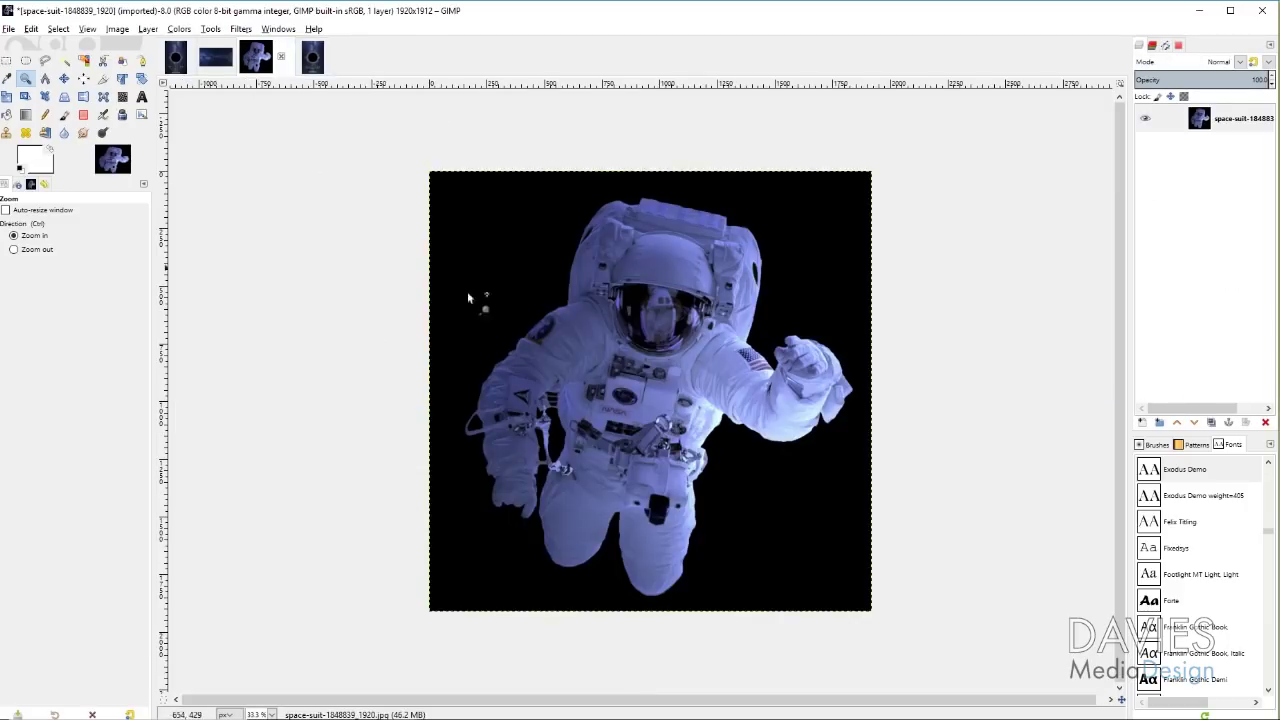
pyautogui.click(65, 79)
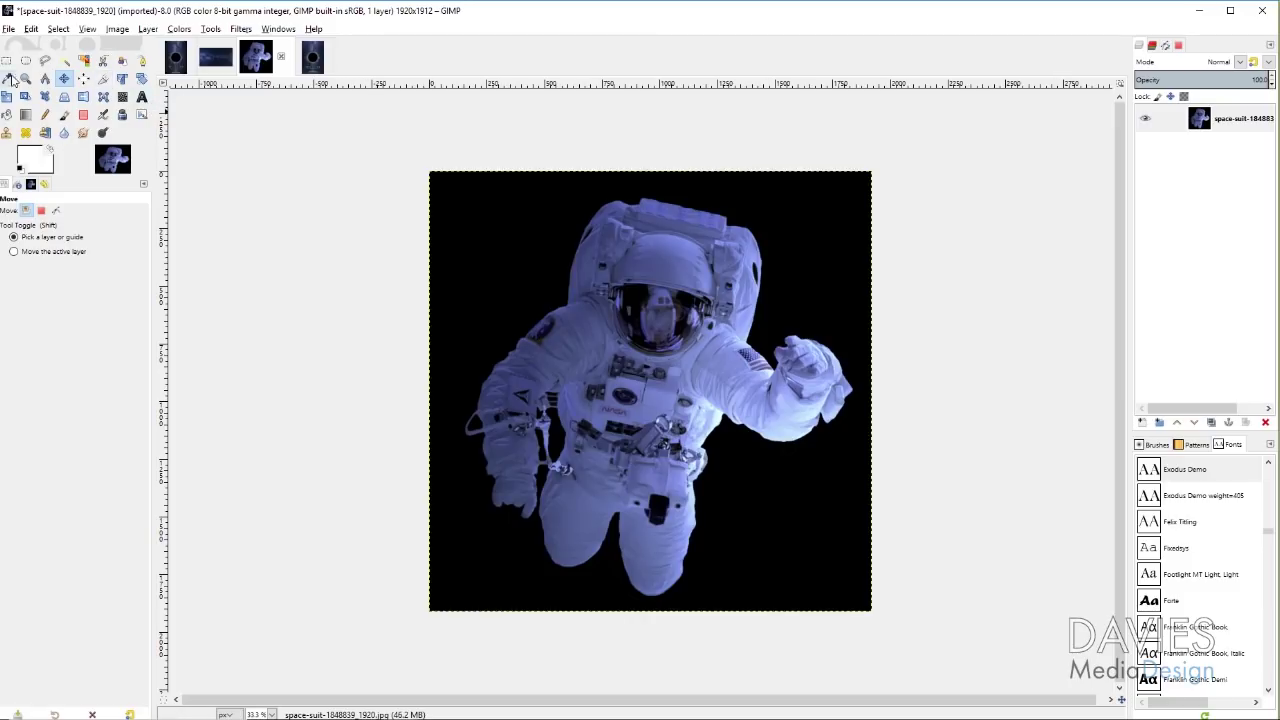
pyautogui.click(45, 60)
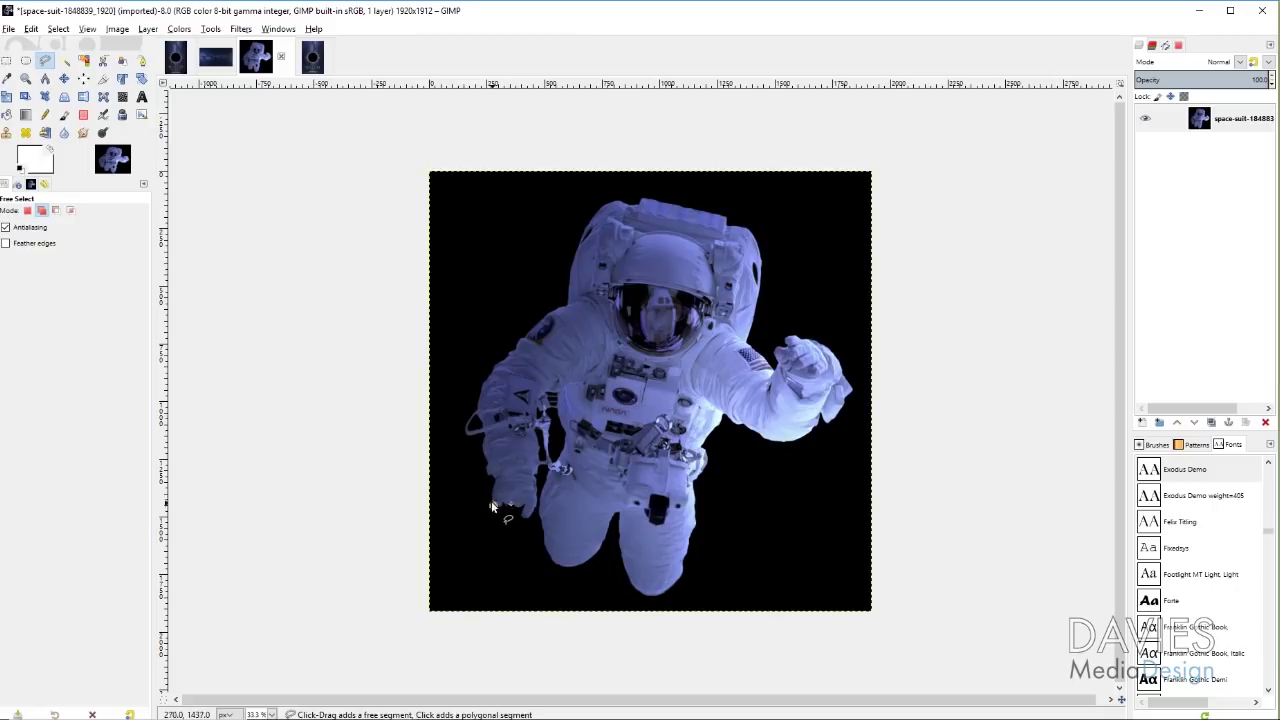
pyautogui.moveTo(485, 476); pyautogui.dragTo(463, 426)
pyautogui.moveTo(586, 248)
pyautogui.mouseDown()
pyautogui.moveTo(779, 282)
pyautogui.moveTo(766, 350)
pyautogui.mouseUp()
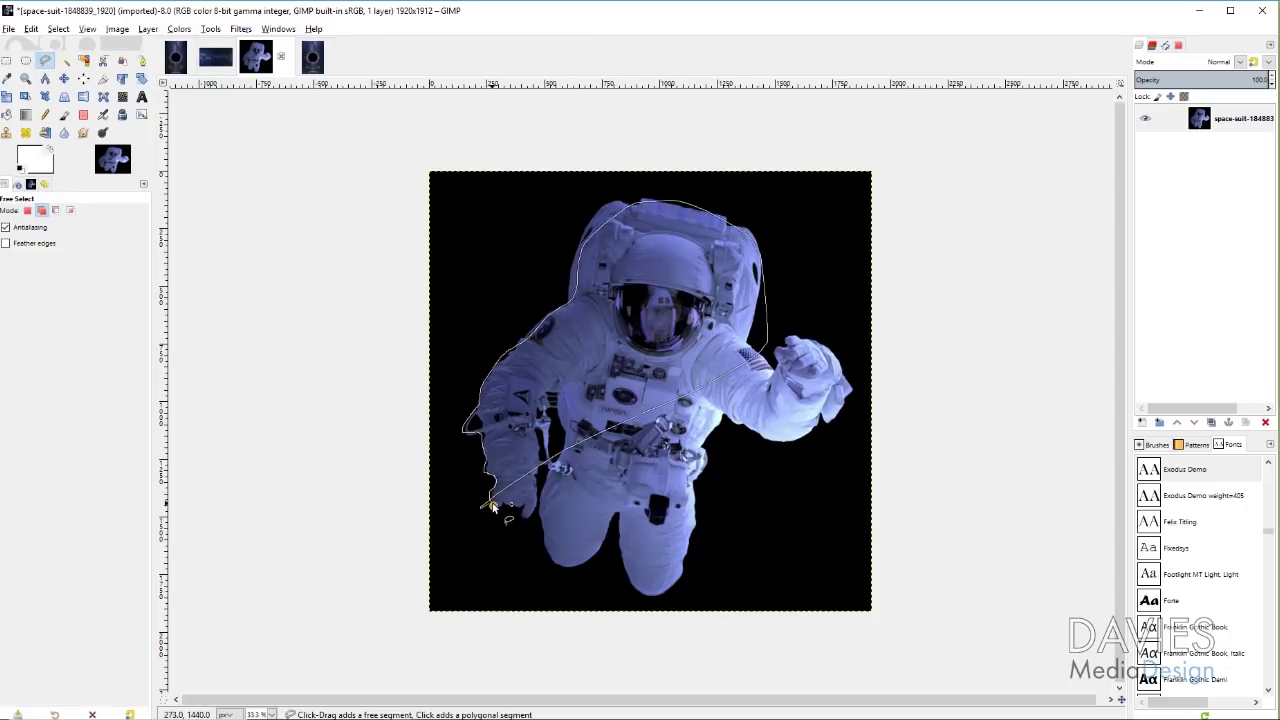
pyautogui.click(492, 502)
pyautogui.press('Return')
pyautogui.click(60, 28)
pyautogui.click(76, 63)
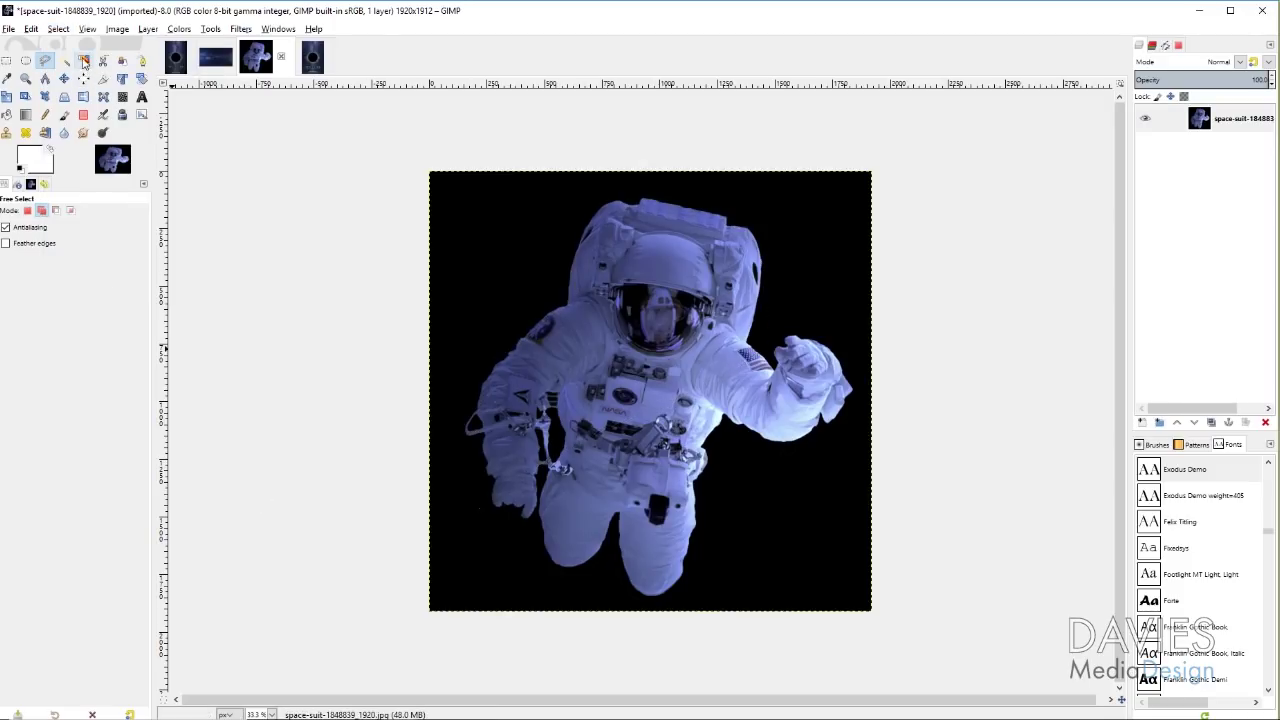
# - Draw a rough closed Foreground Select loop around the helmet, glove, leg and boot, then confirm it
pyautogui.click(122, 62)
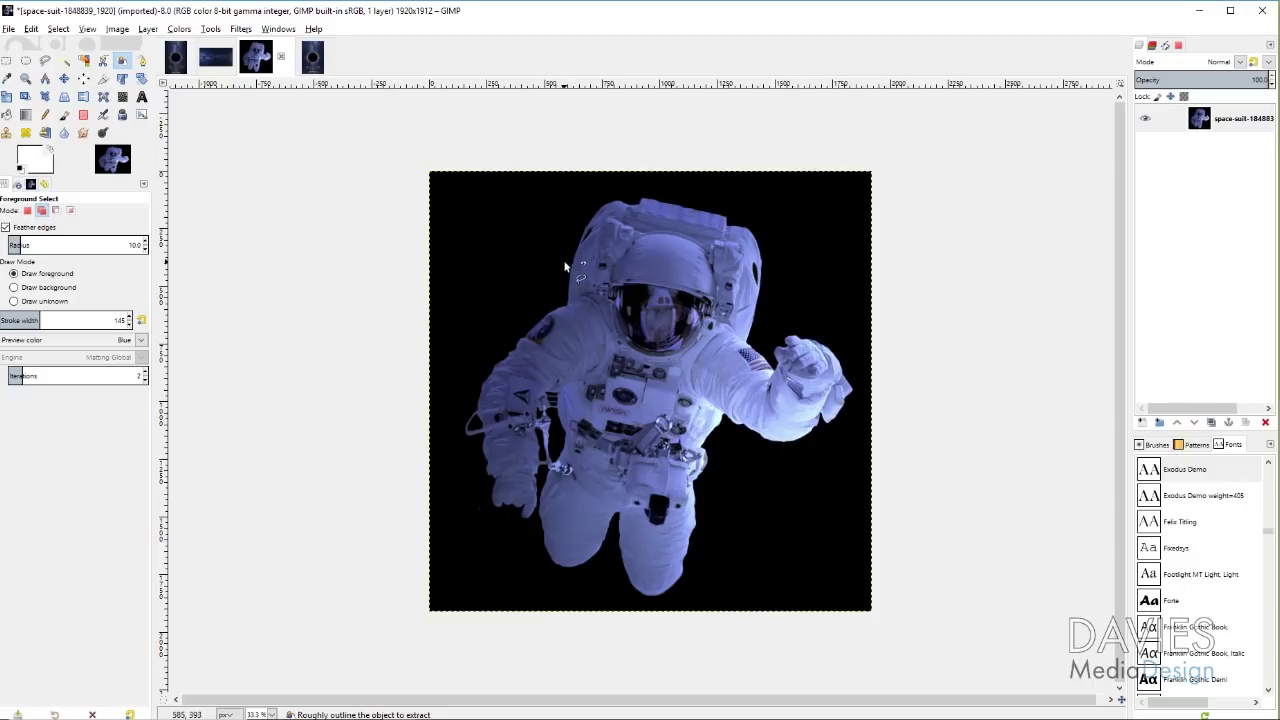
pyautogui.click(469, 388)
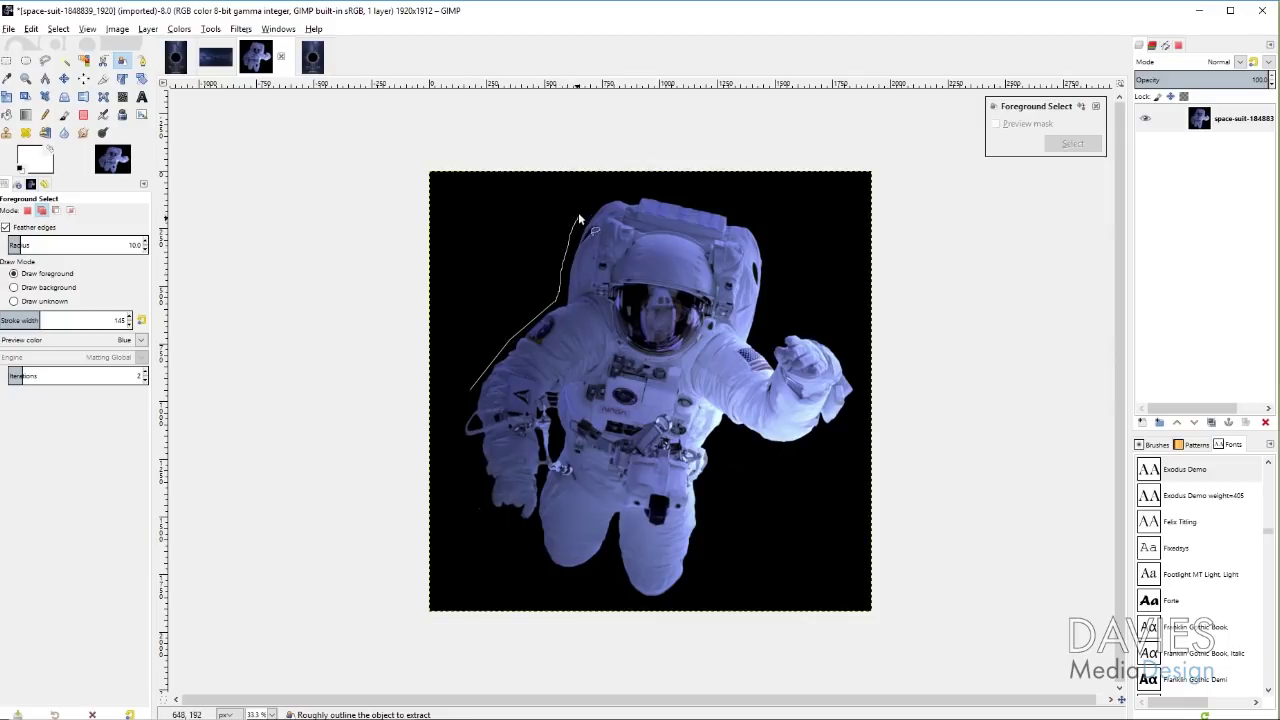
pyautogui.moveTo(638, 192)
pyautogui.mouseDown()
pyautogui.moveTo(756, 216)
pyautogui.moveTo(774, 261)
pyautogui.moveTo(764, 336)
pyautogui.moveTo(837, 334)
pyautogui.moveTo(864, 375)
pyautogui.moveTo(859, 421)
pyautogui.mouseUp()
pyautogui.moveTo(738, 442)
pyautogui.mouseDown()
pyautogui.moveTo(708, 511)
pyautogui.moveTo(669, 601)
pyautogui.moveTo(632, 597)
pyautogui.moveTo(603, 555)
pyautogui.mouseUp()
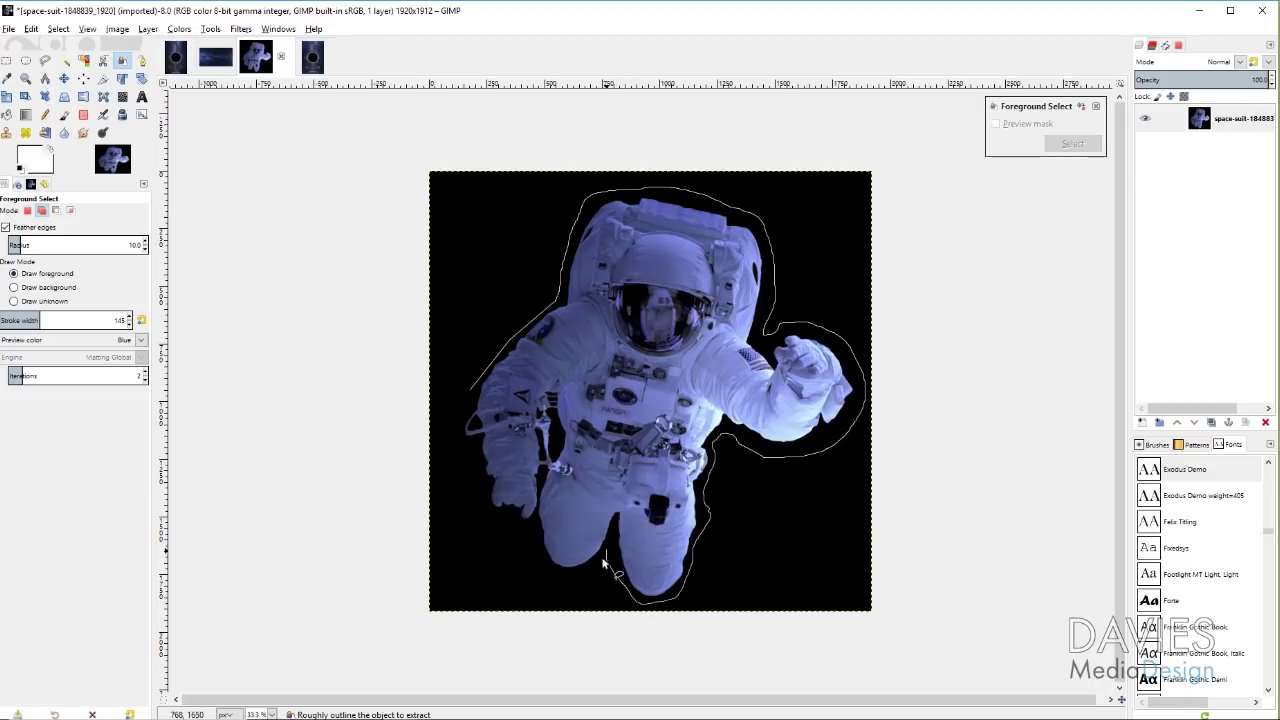
pyautogui.moveTo(533, 524)
pyautogui.mouseDown()
pyautogui.moveTo(479, 513)
pyautogui.moveTo(474, 463)
pyautogui.mouseUp()
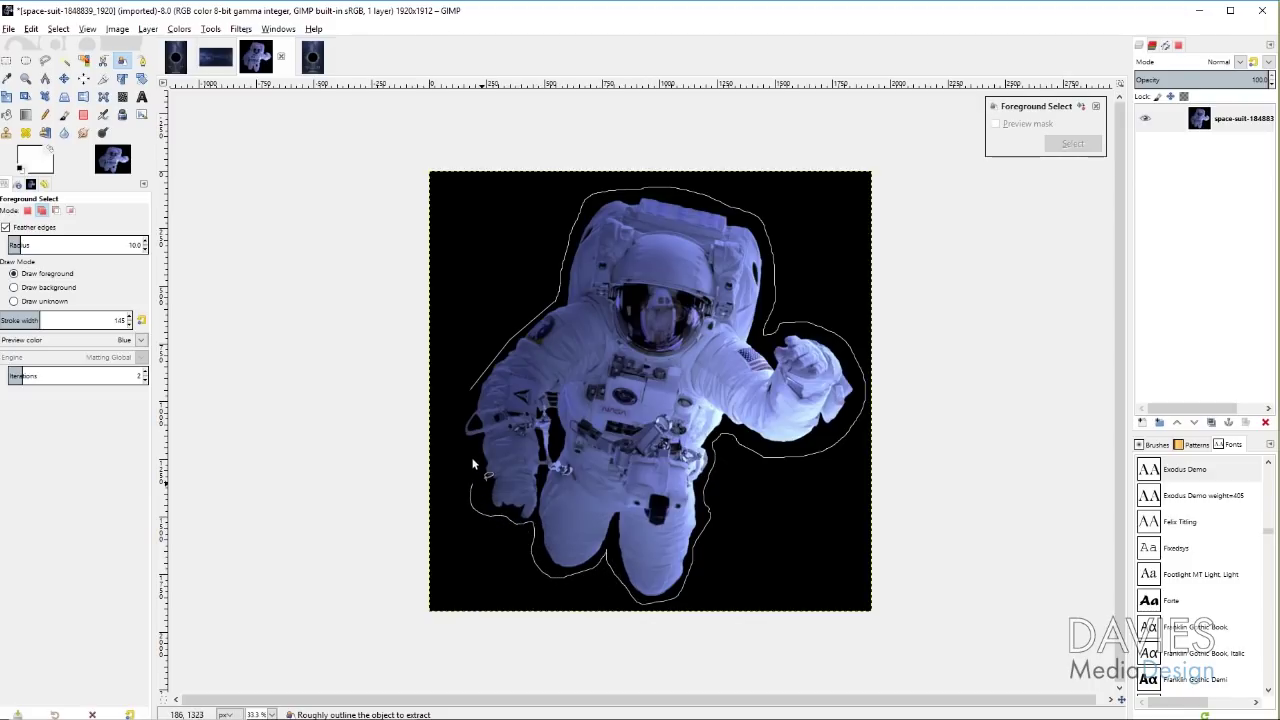
pyautogui.click(486, 383)
pyautogui.press('Return')
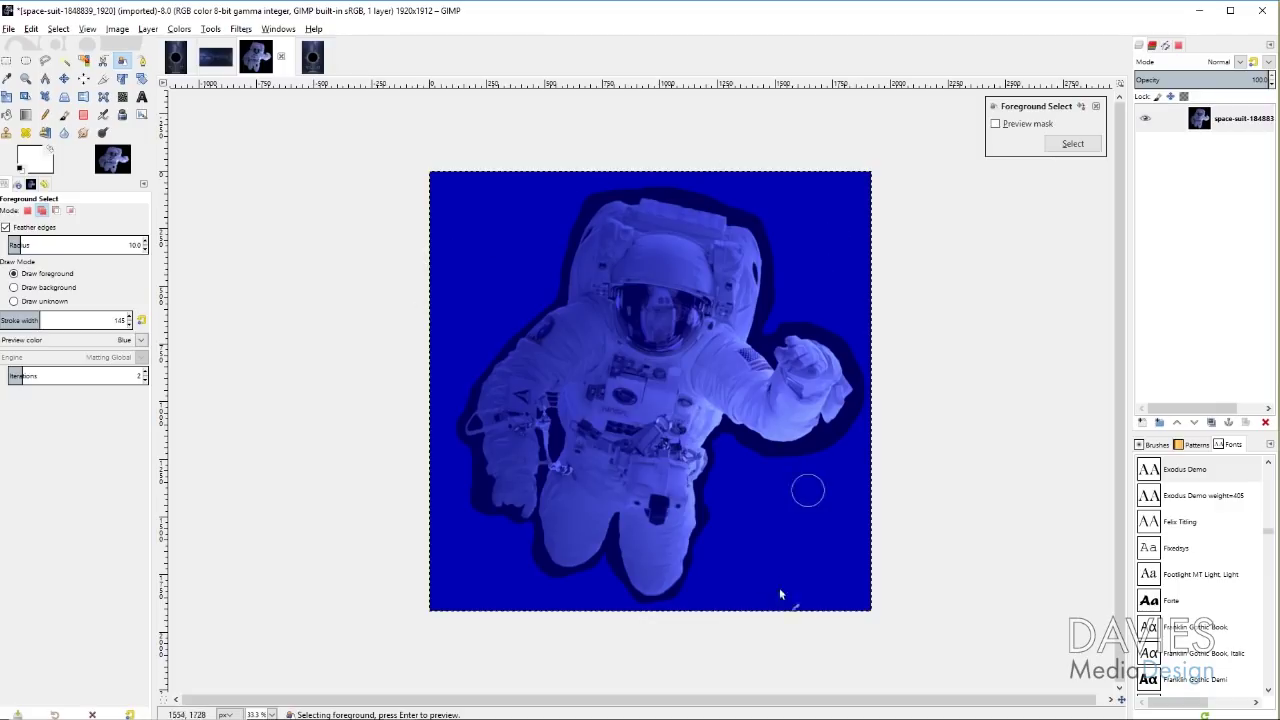
# - Use a green mask preview and stroke width 70 to paint the visor, hand and chest as foreground
pyautogui.click(140, 340)
pyautogui.click(57, 373)
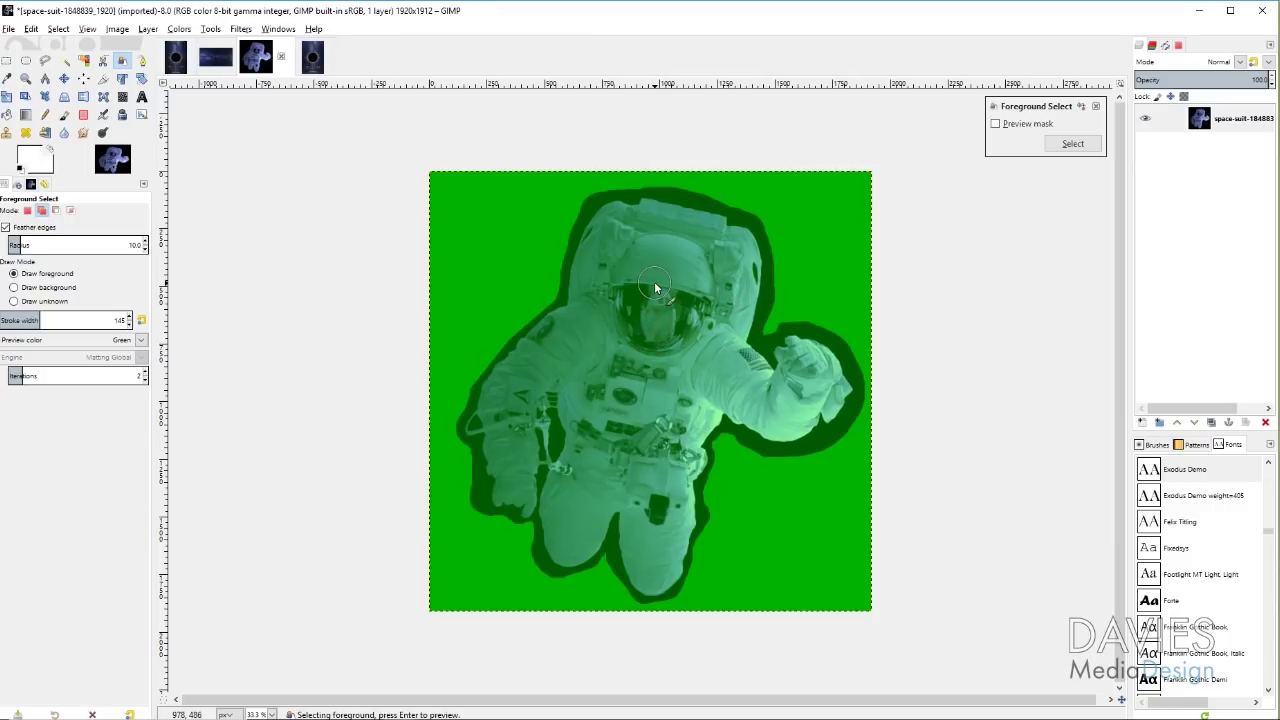
pyautogui.moveTo(644, 314); pyautogui.dragTo(645, 322)
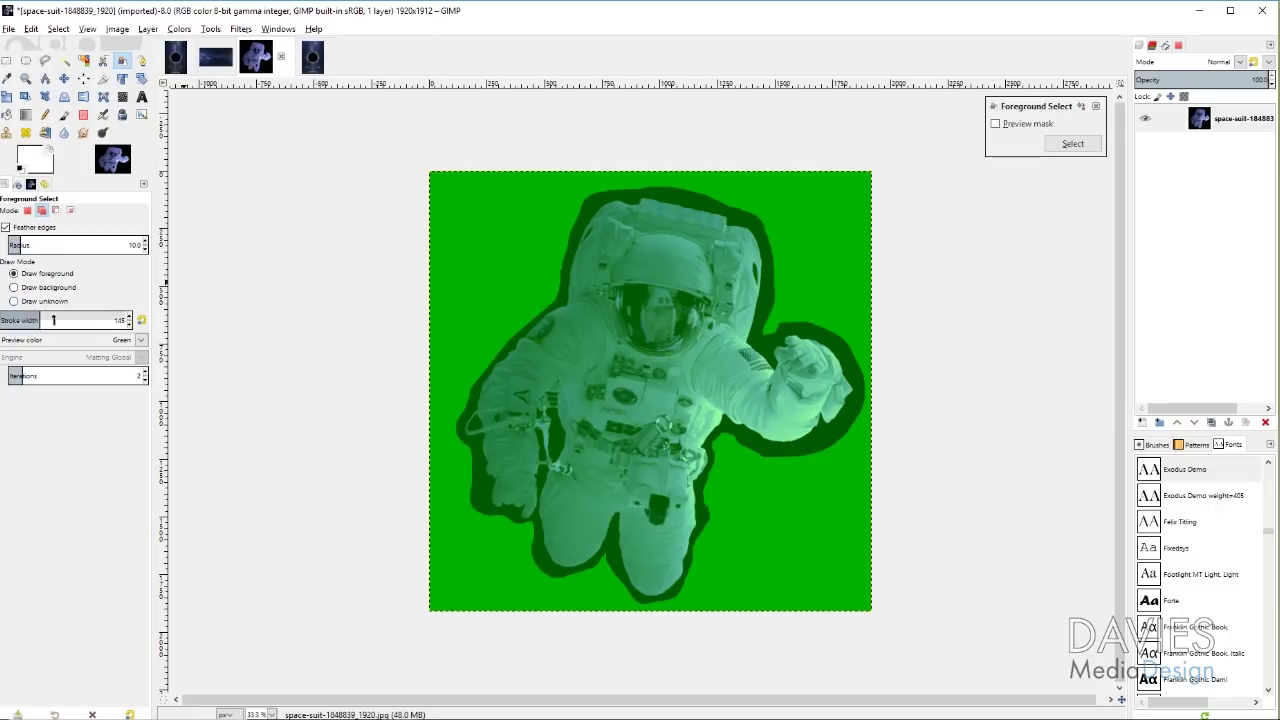
pyautogui.moveTo(36, 316); pyautogui.dragTo(29, 317)
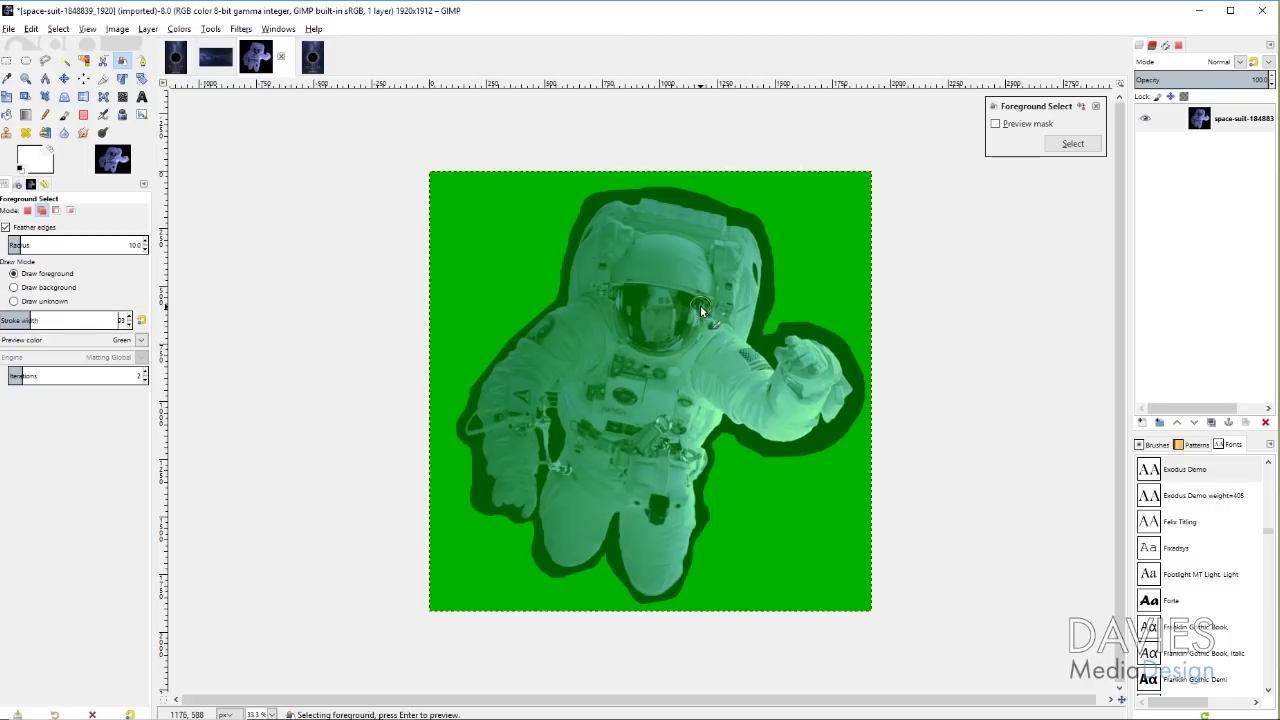
pyautogui.moveTo(31, 320); pyautogui.dragTo(37, 320)
pyautogui.moveTo(523, 485)
pyautogui.mouseDown()
pyautogui.moveTo(497, 393)
pyautogui.moveTo(573, 326)
pyautogui.moveTo(621, 213)
pyautogui.moveTo(676, 216)
pyautogui.moveTo(733, 248)
pyautogui.moveTo(747, 280)
pyautogui.moveTo(733, 376)
pyautogui.moveTo(773, 394)
pyautogui.moveTo(799, 355)
pyautogui.moveTo(817, 356)
pyautogui.moveTo(825, 410)
pyautogui.moveTo(783, 426)
pyautogui.mouseUp()
pyautogui.moveTo(696, 398)
pyautogui.mouseDown()
pyautogui.moveTo(668, 511)
pyautogui.moveTo(555, 430)
pyautogui.moveTo(510, 480)
pyautogui.moveTo(655, 251)
pyautogui.moveTo(640, 460)
pyautogui.moveTo(715, 300)
pyautogui.moveTo(790, 420)
pyautogui.mouseUp()
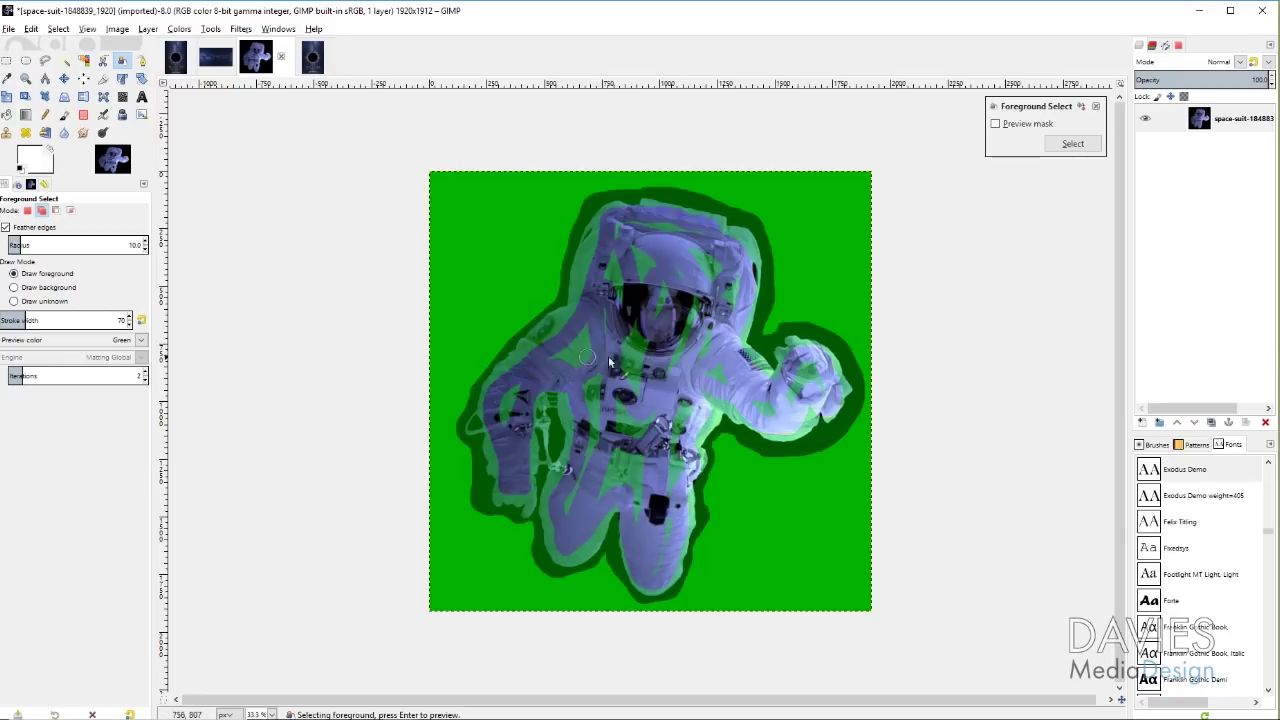
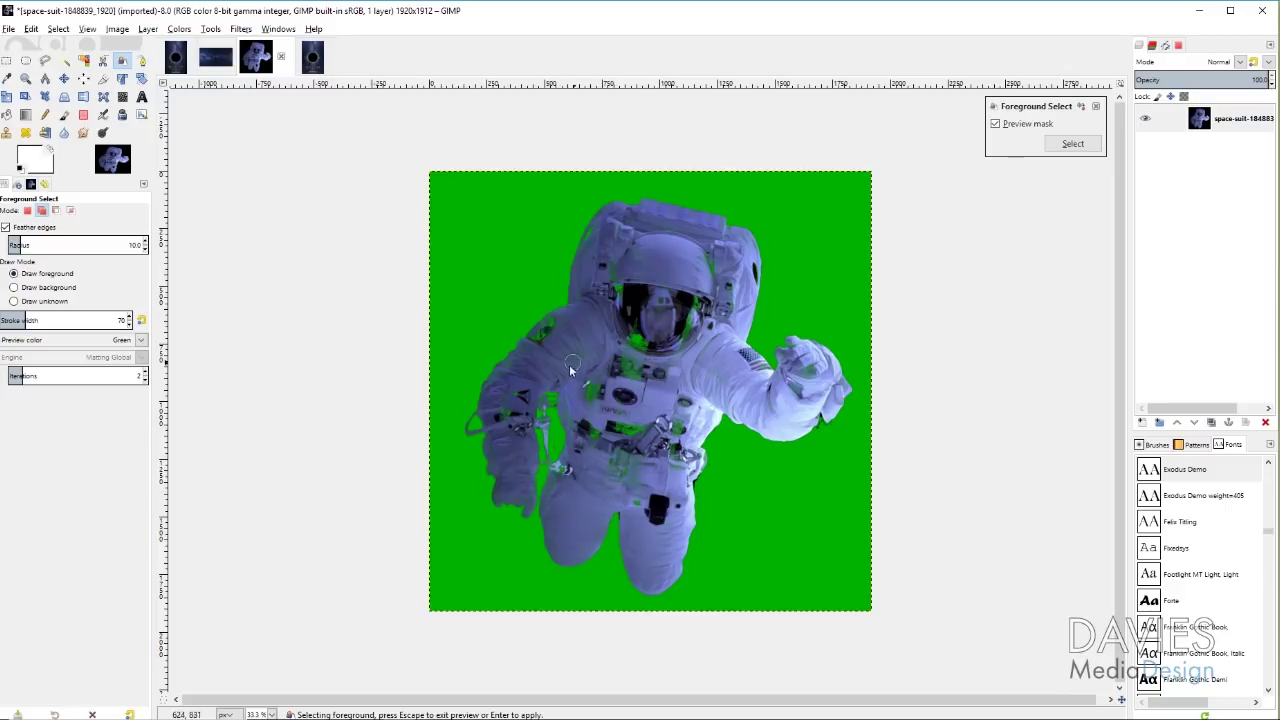
# - Paint foreground strokes over the astronaut's arms, shoulder, torso, glove, legs and helmet
pyautogui.moveTo(503, 448); pyautogui.dragTo(527, 381)
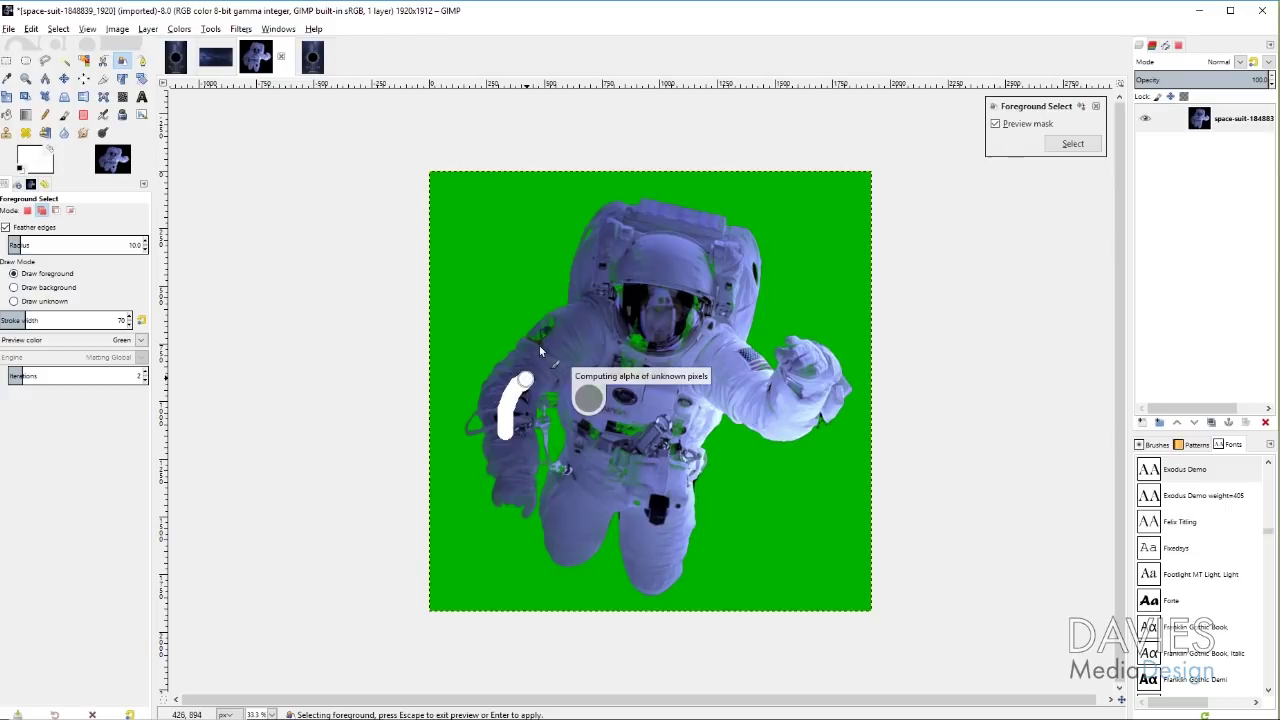
pyautogui.moveTo(554, 325); pyautogui.dragTo(510, 392)
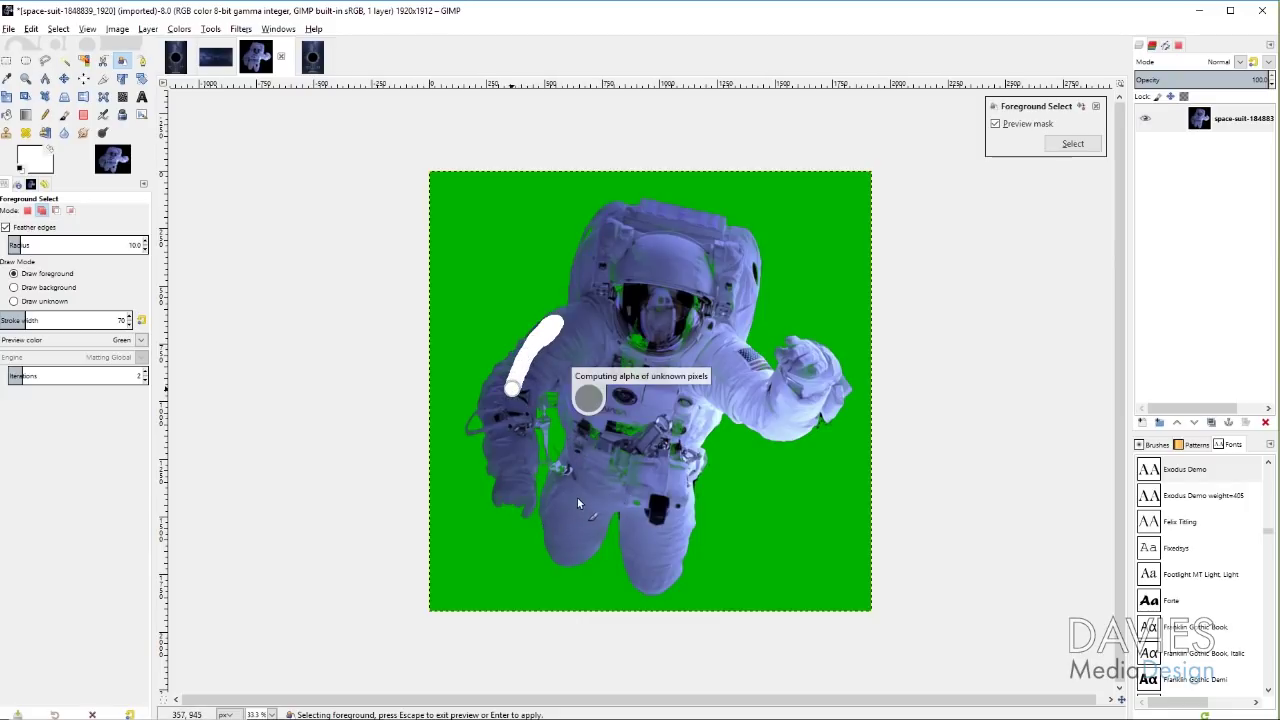
pyautogui.moveTo(553, 502)
pyautogui.mouseDown()
pyautogui.moveTo(662, 376)
pyautogui.moveTo(641, 527)
pyautogui.mouseUp()
pyautogui.moveTo(660, 480); pyautogui.dragTo(630, 240)
pyautogui.moveTo(800, 395); pyautogui.dragTo(810, 350)
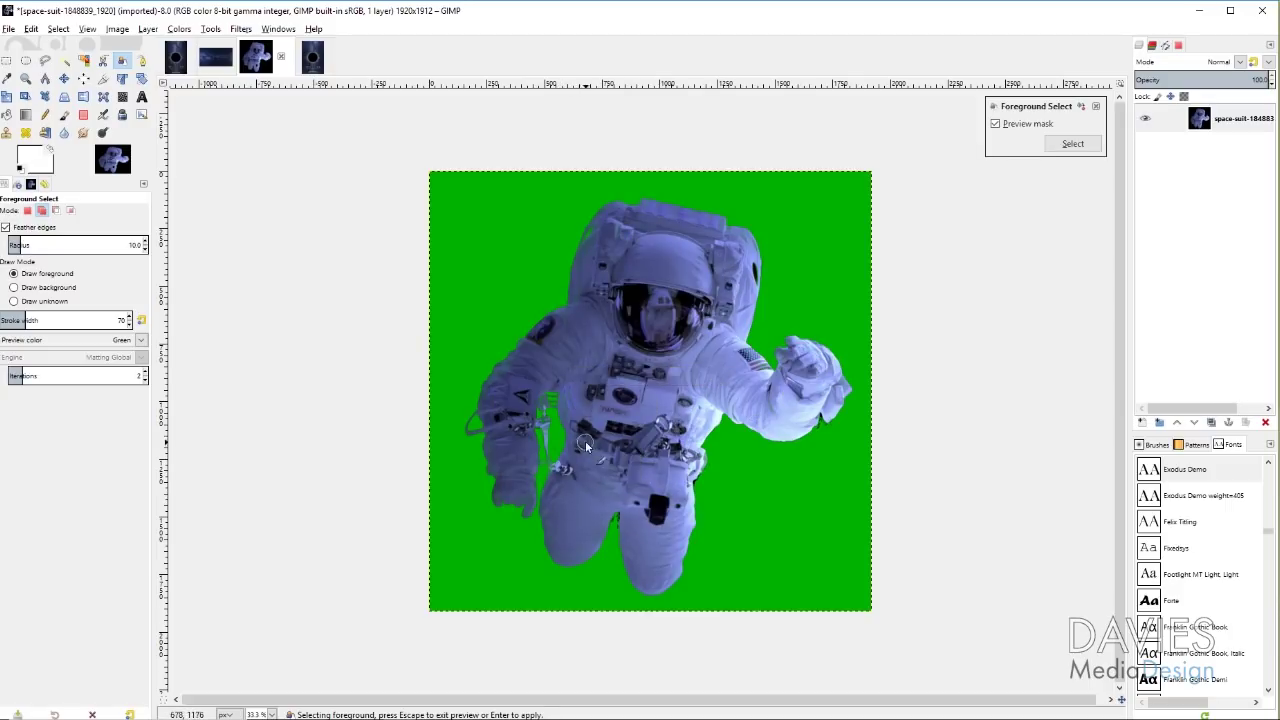
pyautogui.moveTo(596, 436)
pyautogui.mouseDown()
pyautogui.moveTo(644, 397)
pyautogui.moveTo(659, 525)
pyautogui.mouseUp()
pyautogui.moveTo(591, 258)
pyautogui.mouseDown()
pyautogui.moveTo(588, 236)
pyautogui.moveTo(604, 228)
pyautogui.moveTo(610, 252)
pyautogui.moveTo(622, 243)
pyautogui.mouseUp()
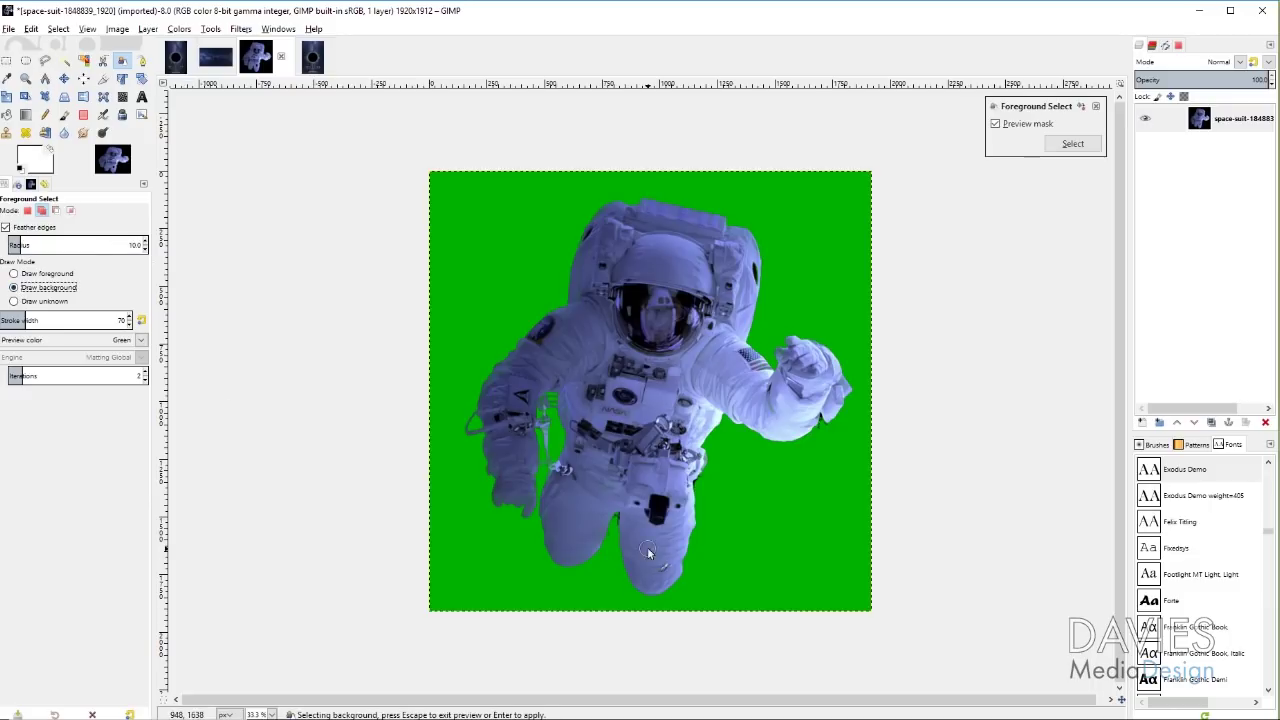
# - With a 13-px stroke, mark the leg and hand gaps as background, then apply and copy
pyautogui.press('[')
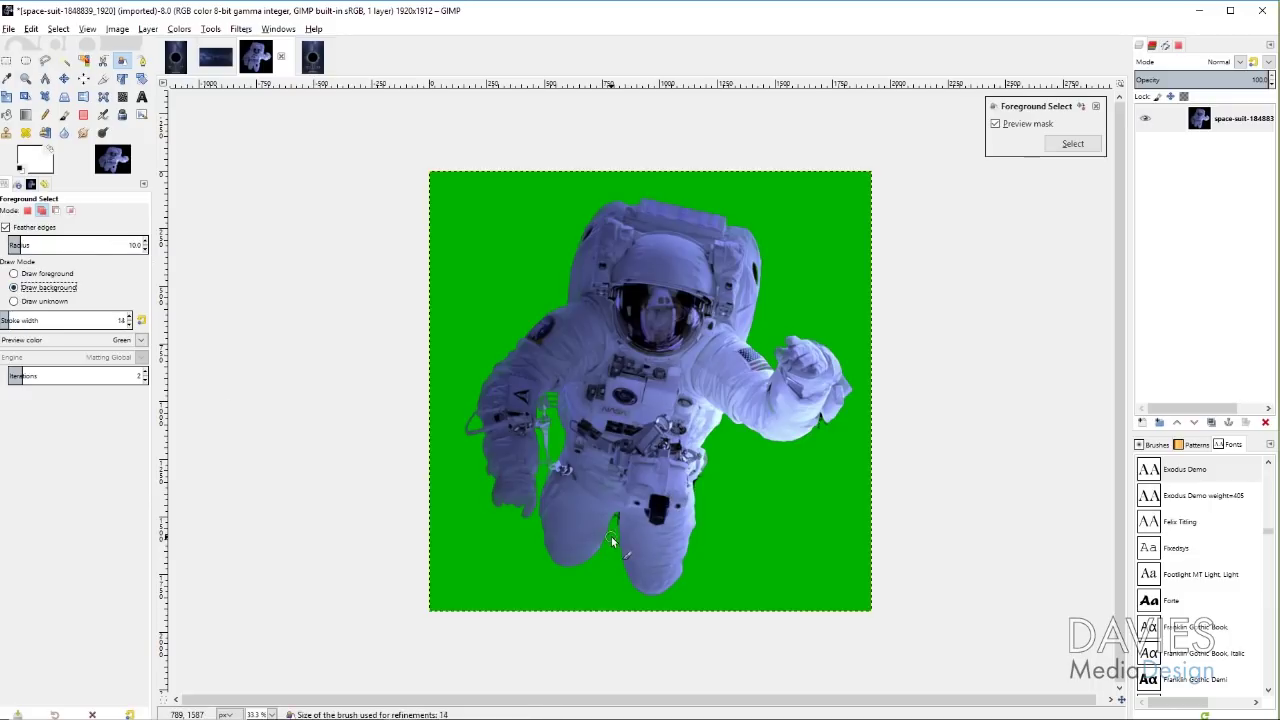
pyautogui.click(129, 325)
pyautogui.moveTo(609, 534)
pyautogui.mouseDown()
pyautogui.moveTo(589, 573)
pyautogui.moveTo(613, 535)
pyautogui.mouseUp()
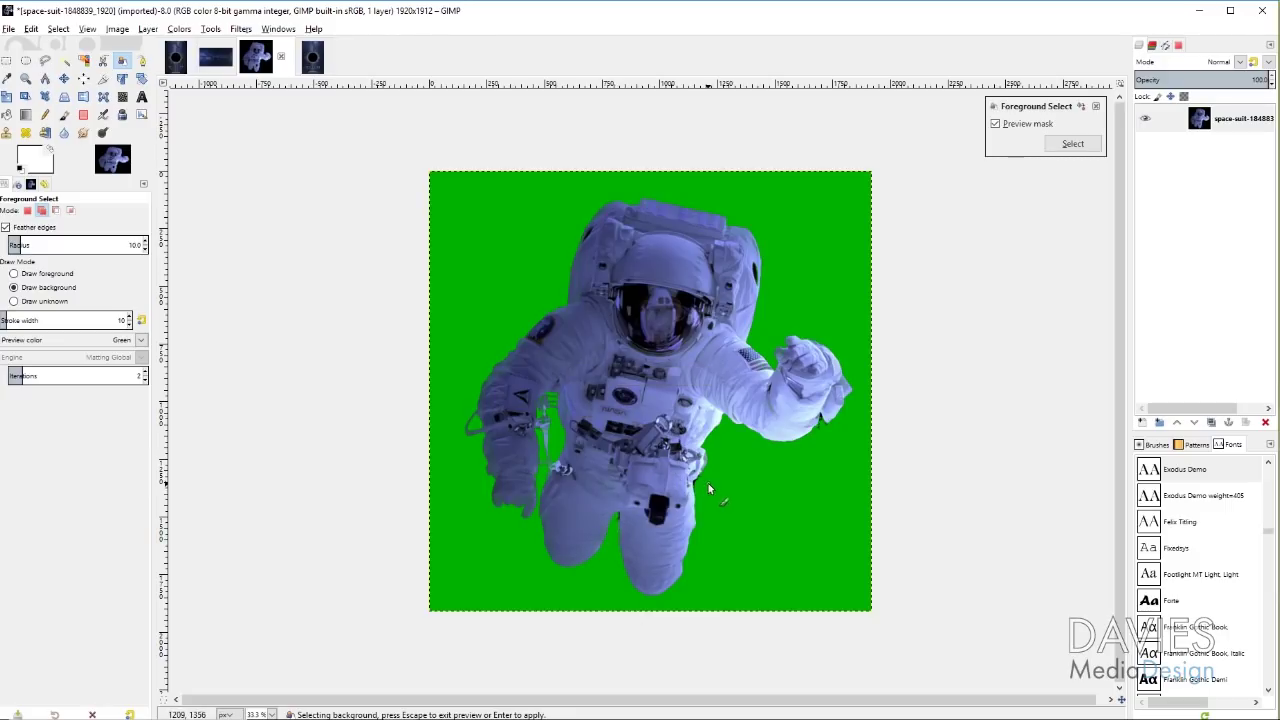
pyautogui.moveTo(698, 481); pyautogui.dragTo(782, 470)
pyautogui.click(824, 422)
pyautogui.press('Return')
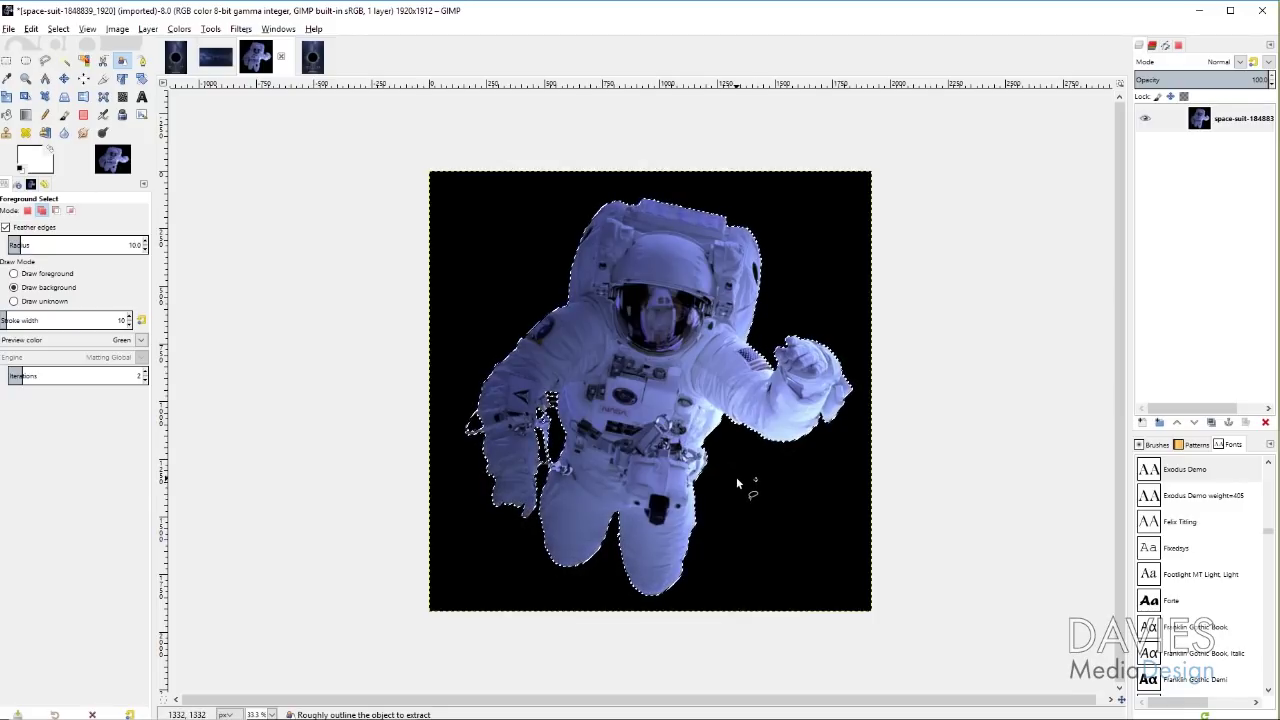
pyautogui.hotkey('ctrl', 'c')
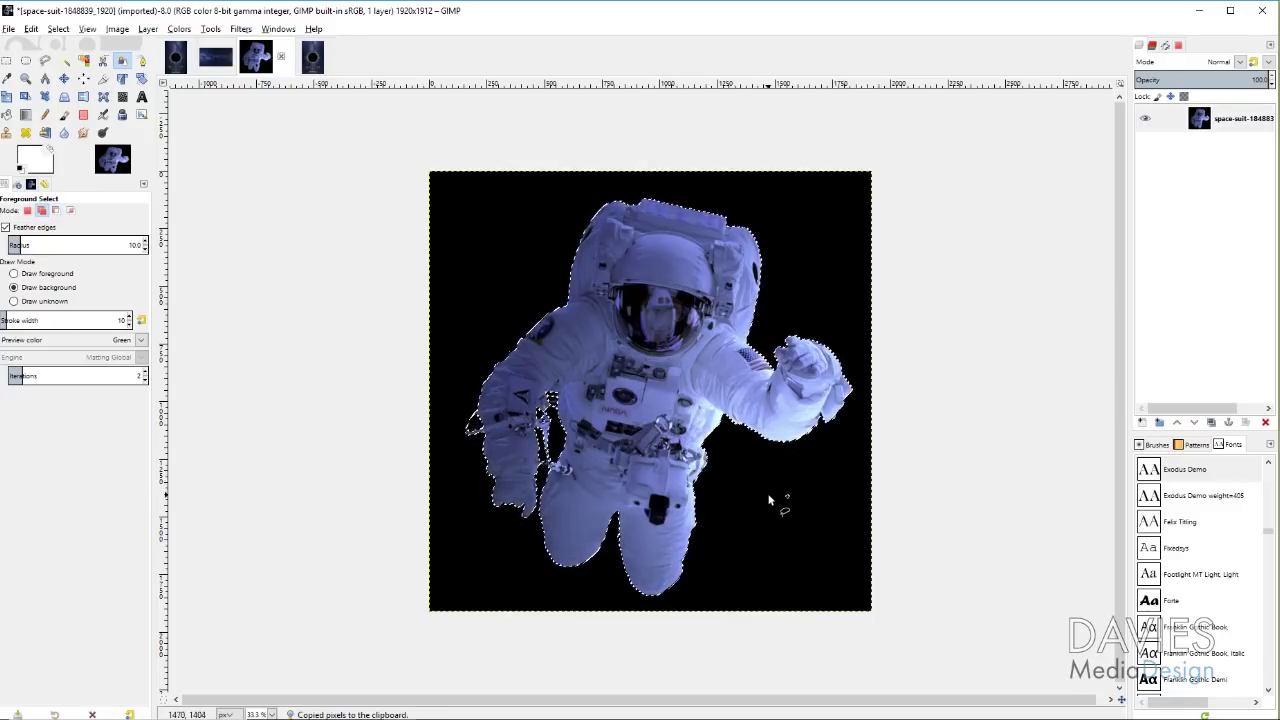
# - Paste the astronaut into the SPACETIME poster as a new layer and move it over the black hole
pyautogui.click(311, 59)
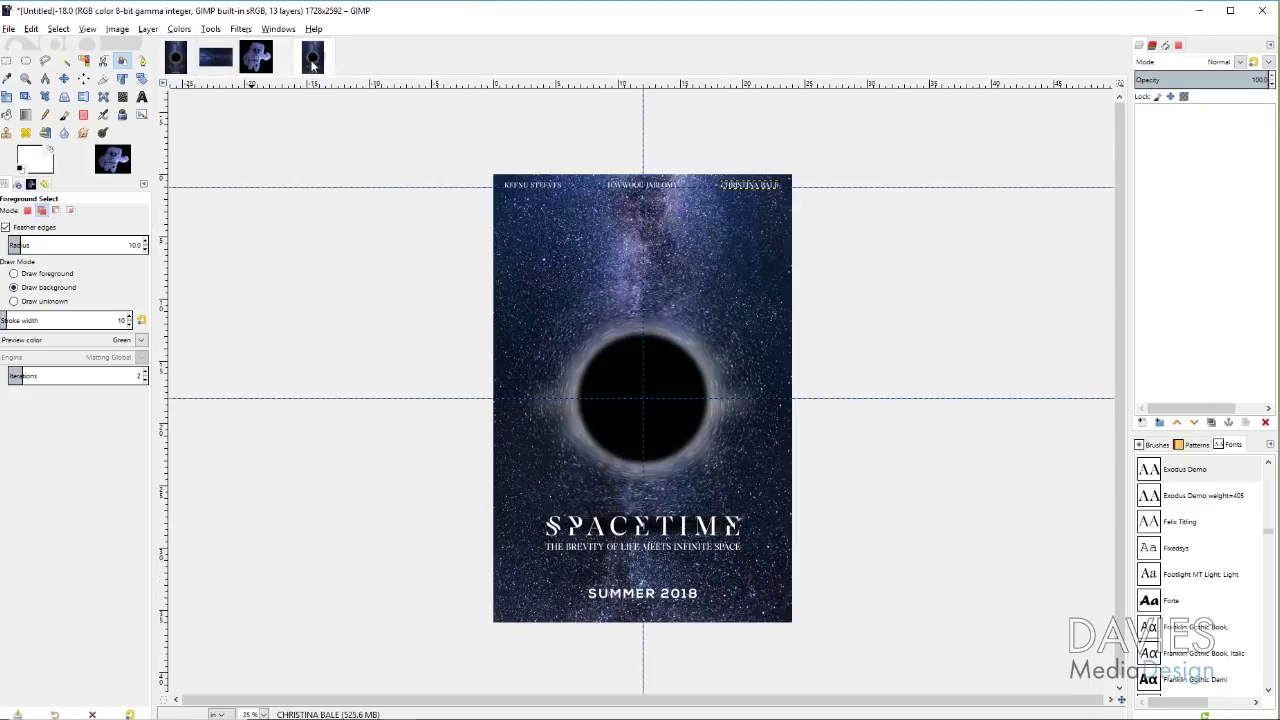
pyautogui.hotkey('ctrl', 'v')
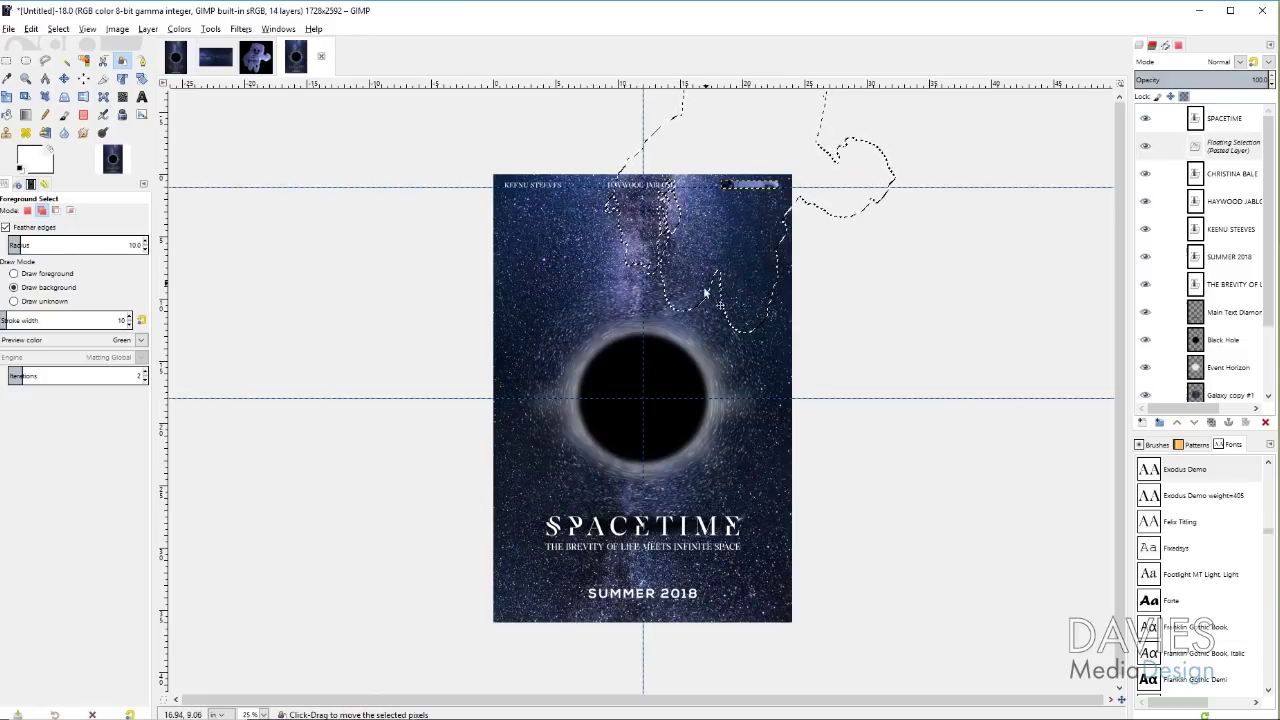
pyautogui.click(1215, 154)
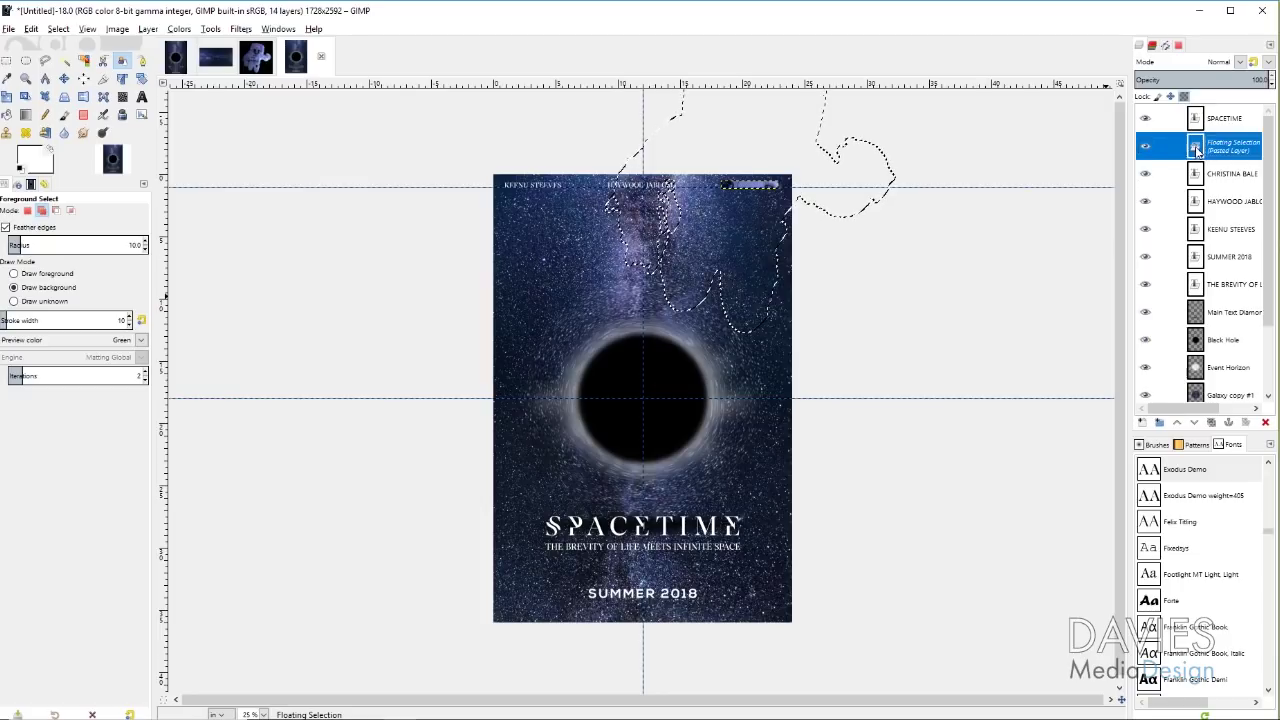
pyautogui.click(1142, 423)
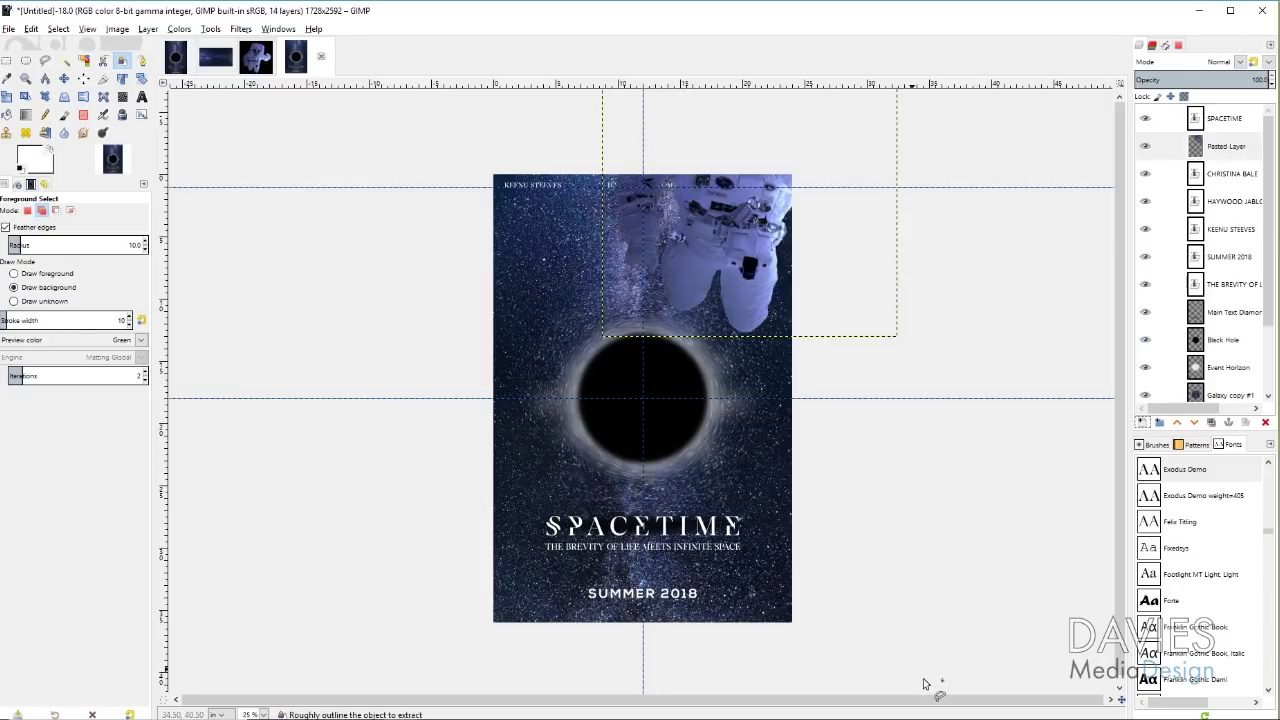
pyautogui.click(64, 78)
pyautogui.moveTo(726, 230); pyautogui.dragTo(635, 371)
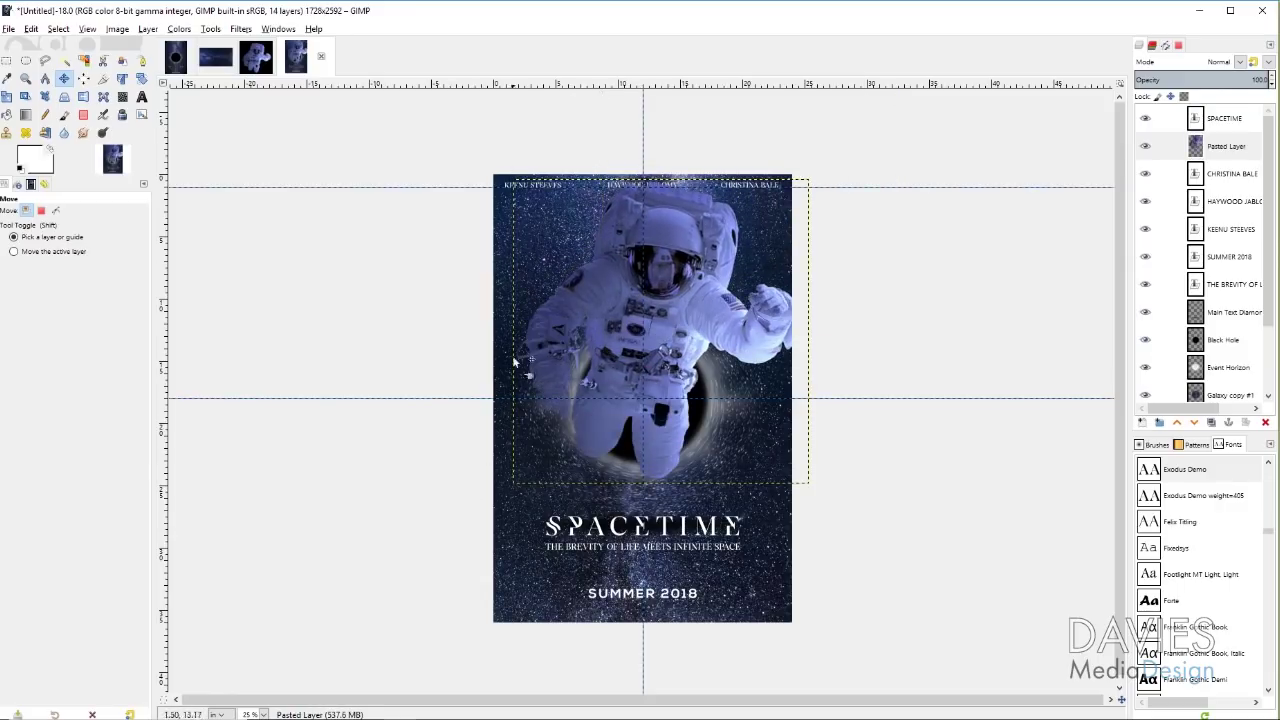
# - Scale the astronaut layer down proportionally and nudge it slightly left into place
pyautogui.click(7, 96)
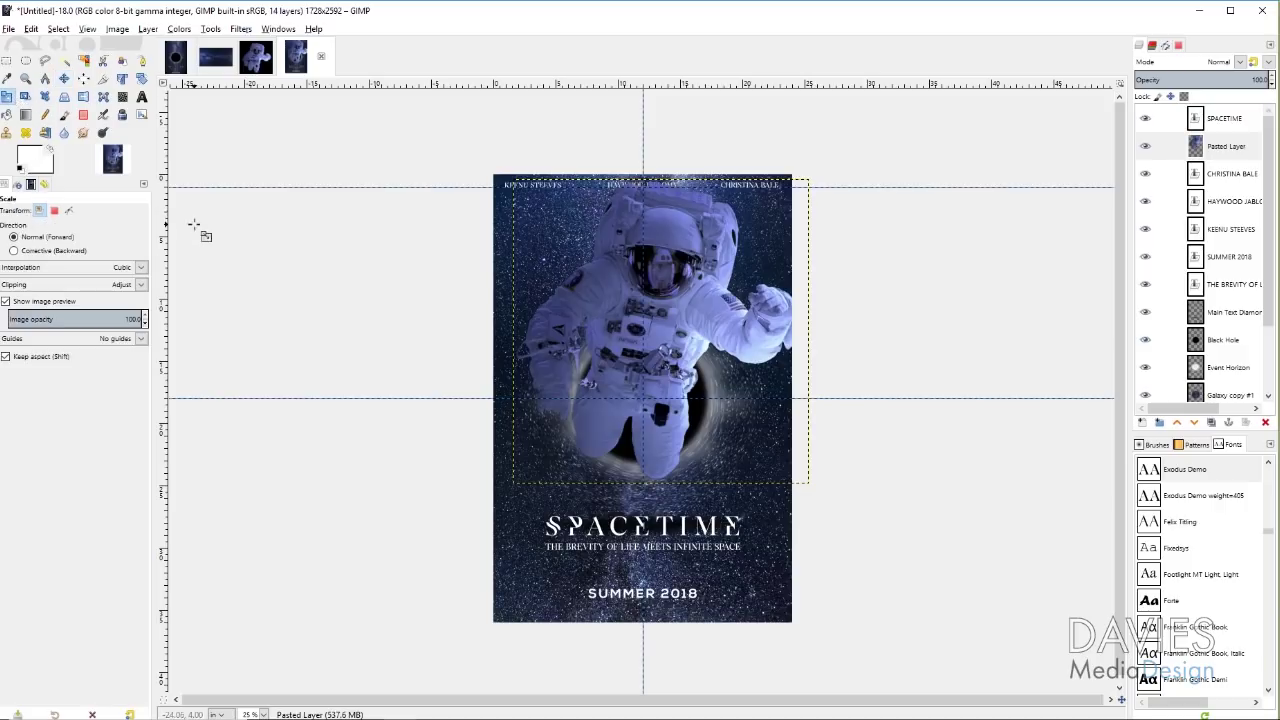
pyautogui.click(601, 218)
pyautogui.moveTo(601, 217); pyautogui.dragTo(636, 251)
pyautogui.moveTo(679, 349)
pyautogui.mouseDown()
pyautogui.moveTo(660, 349)
pyautogui.moveTo(664, 367)
pyautogui.mouseUp()
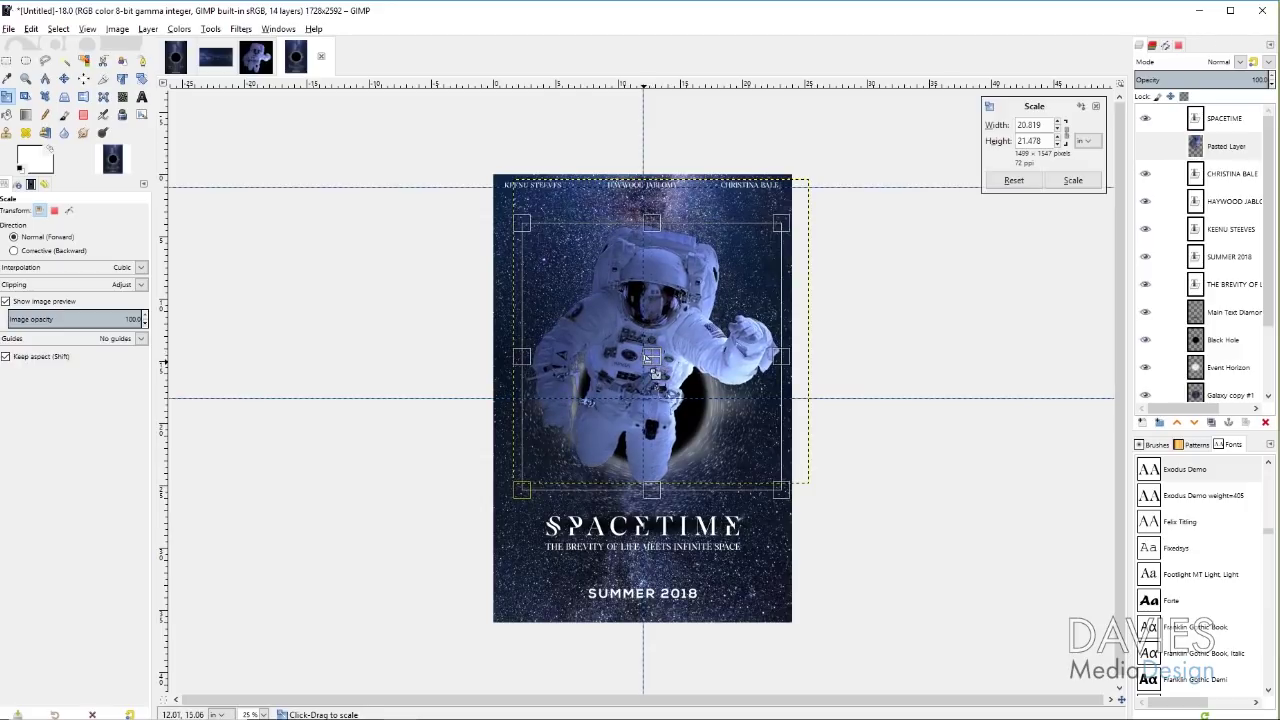
pyautogui.click(1072, 181)
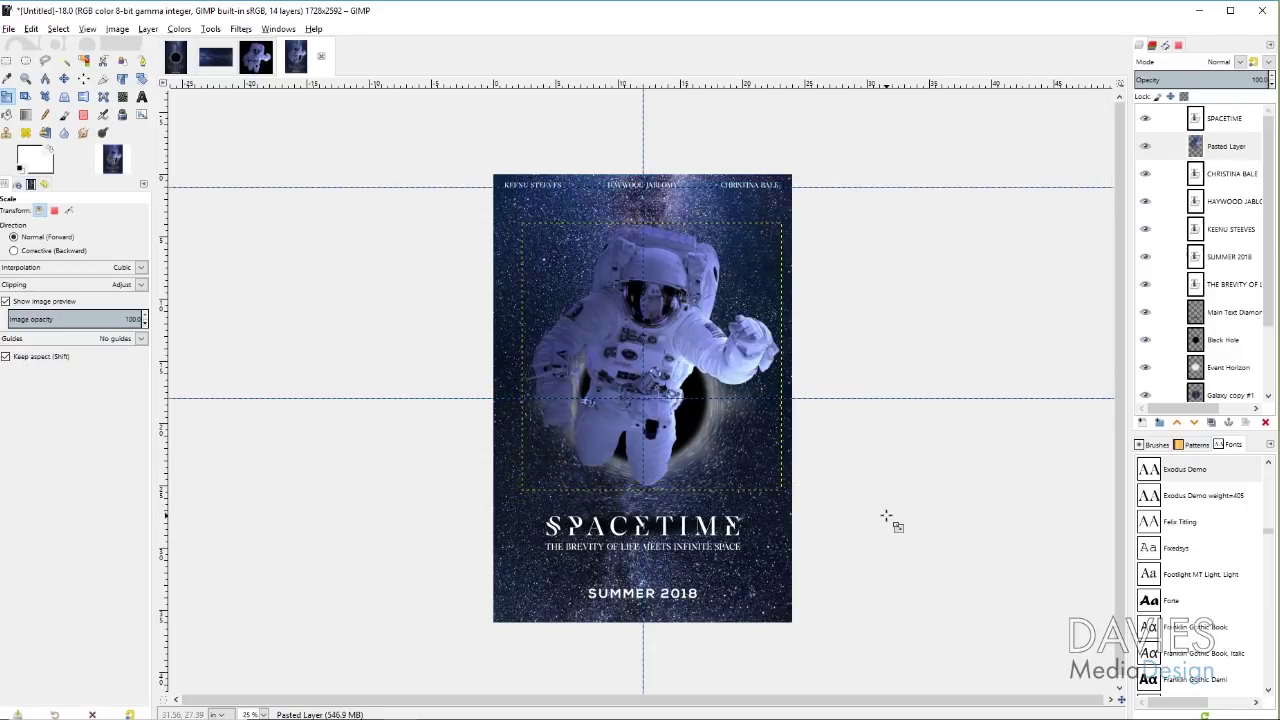
pyautogui.click(64, 78)
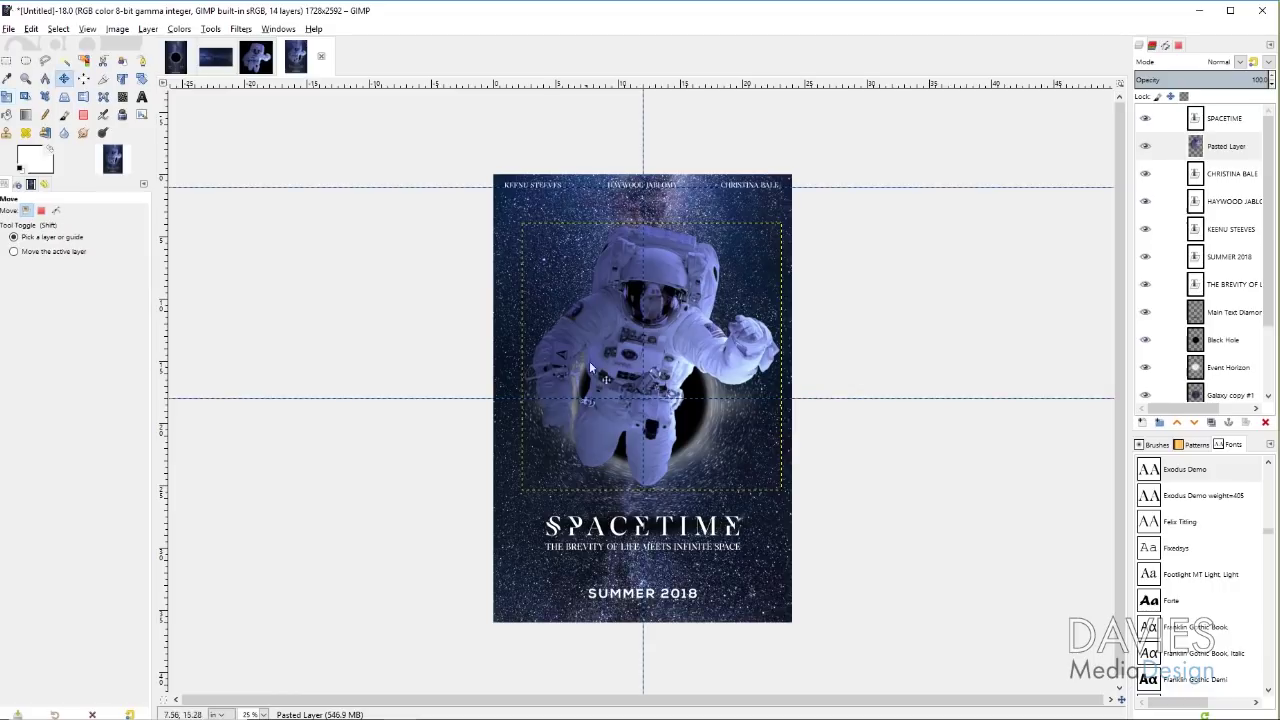
pyautogui.moveTo(615, 336); pyautogui.dragTo(605, 334)
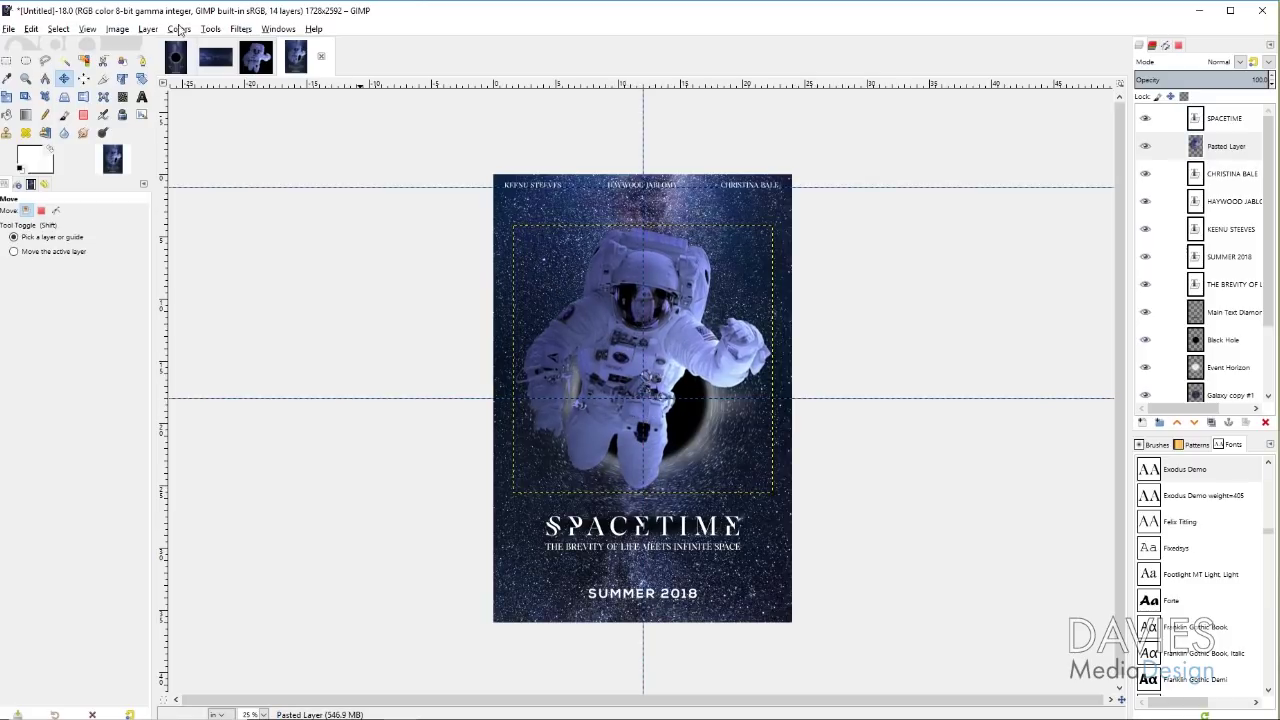
# - Apply Color Temperature with original 4100 K (Moonlight preset) and intended 5500 K
pyautogui.click(184, 30)
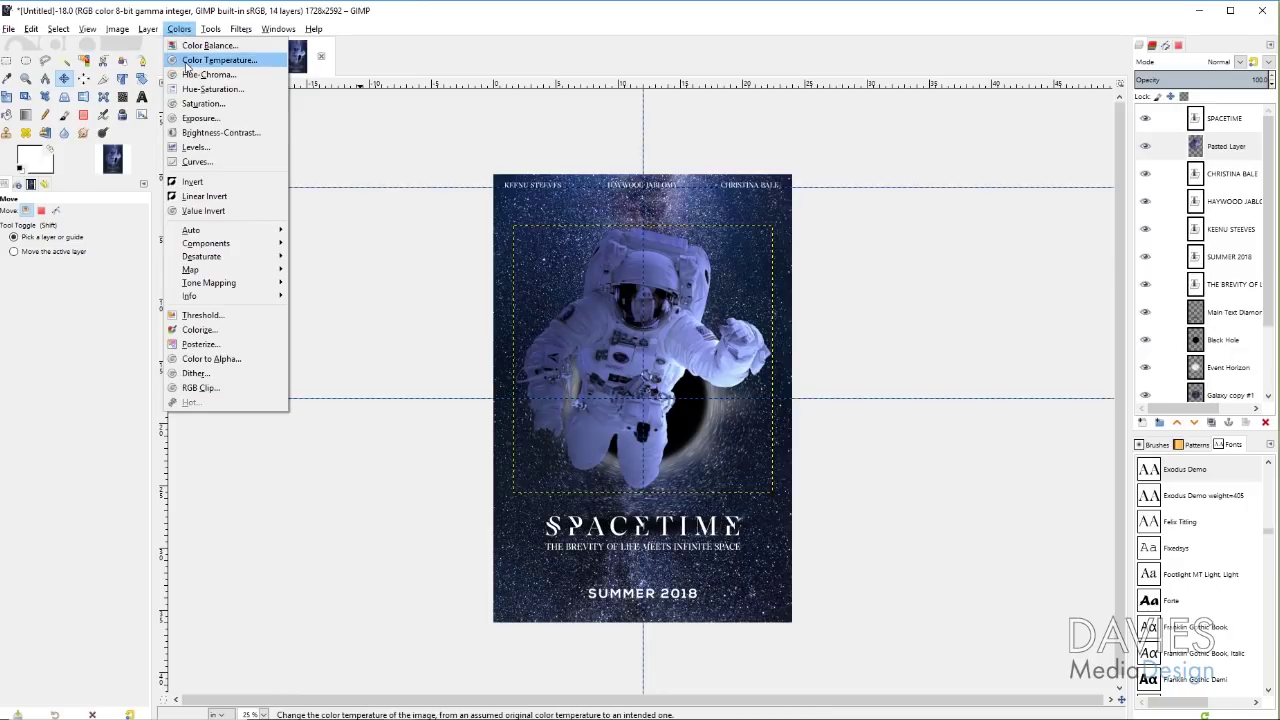
pyautogui.click(187, 62)
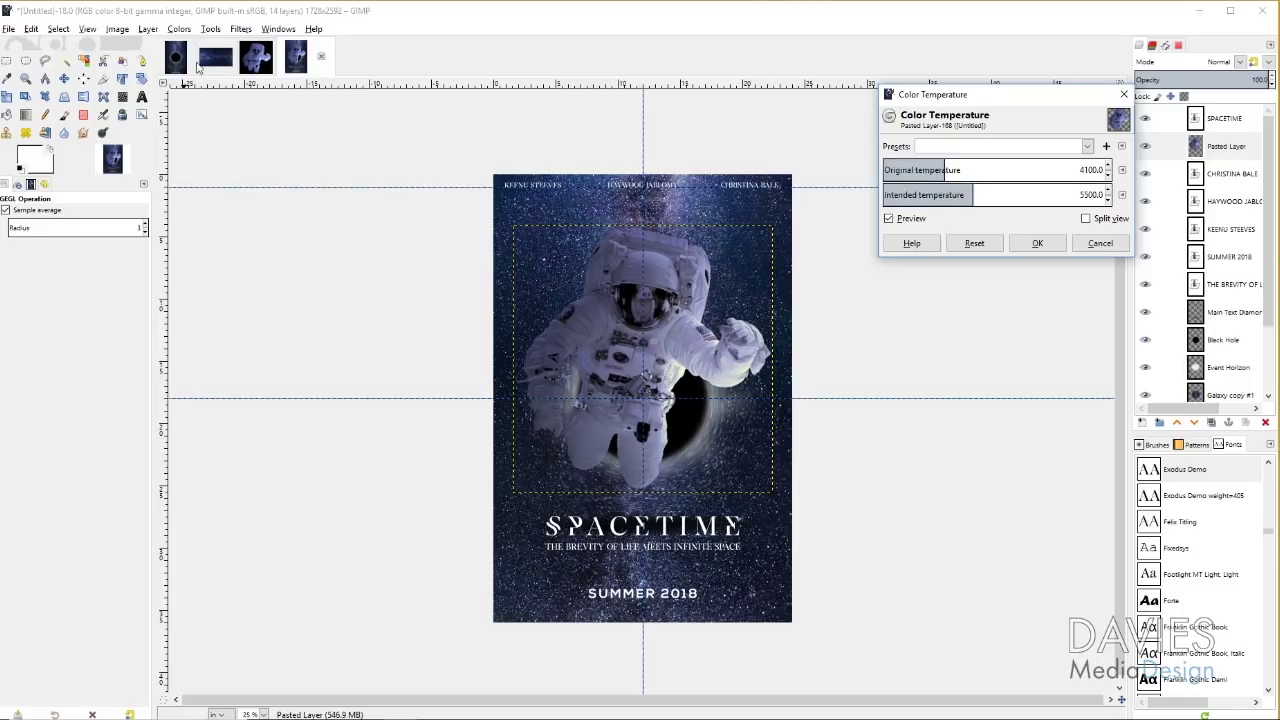
pyautogui.click(211, 30)
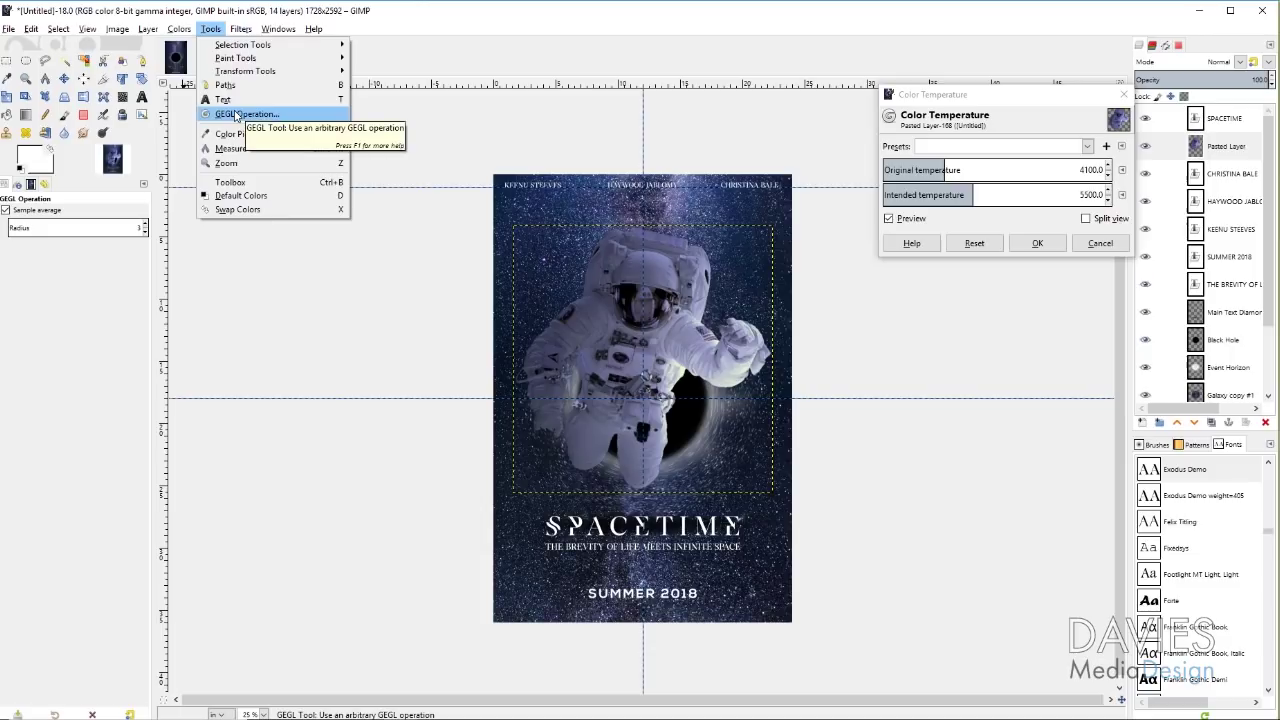
pyautogui.click(930, 103)
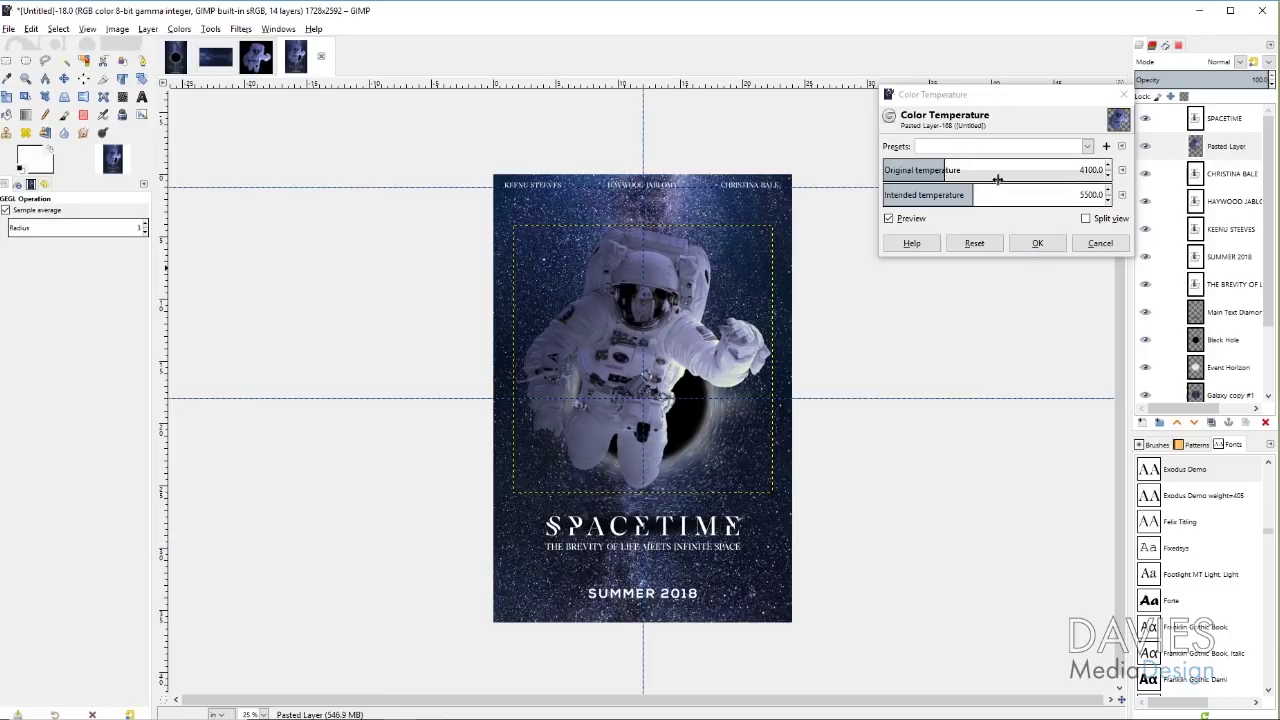
pyautogui.click(1121, 172)
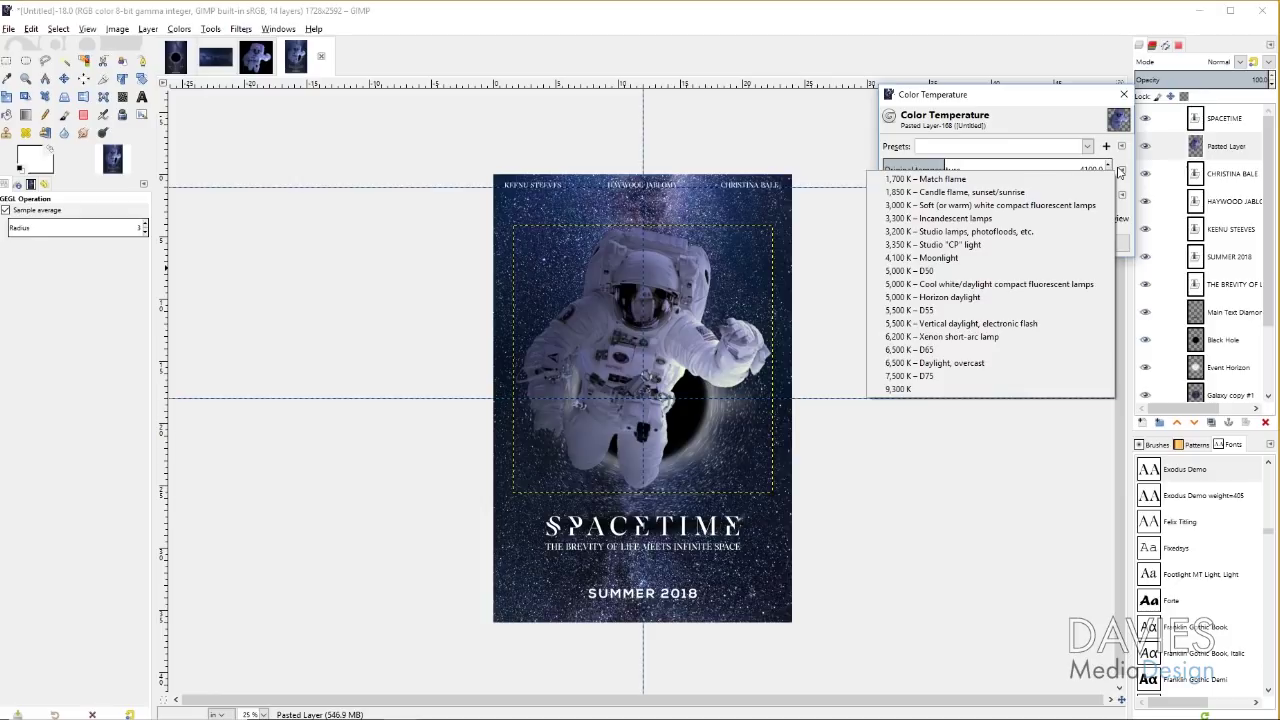
pyautogui.click(934, 259)
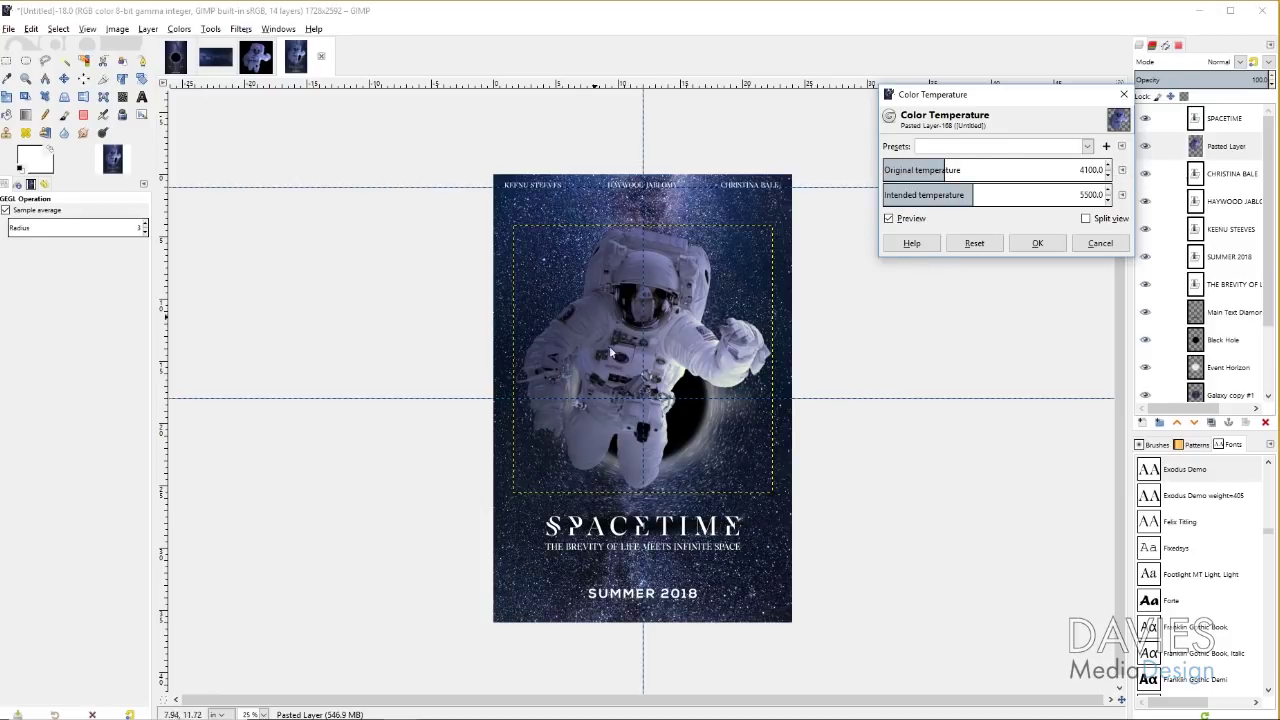
pyautogui.click(889, 222)
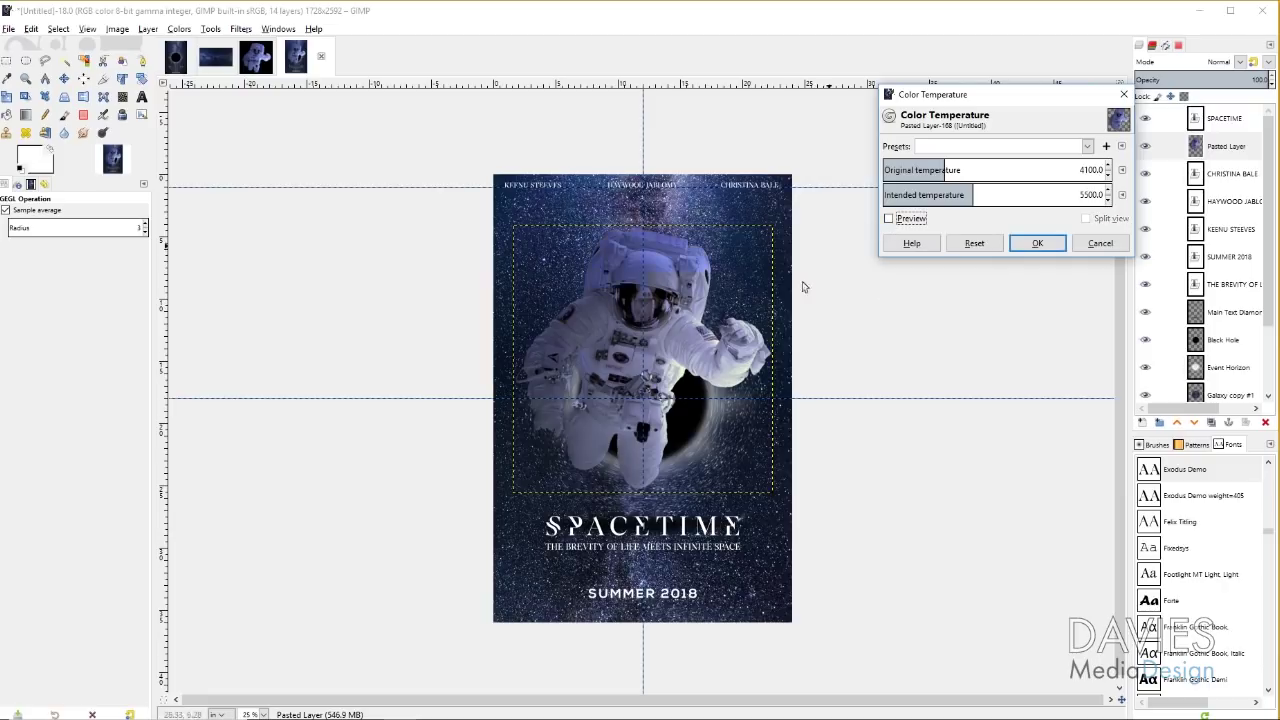
pyautogui.click(889, 218)
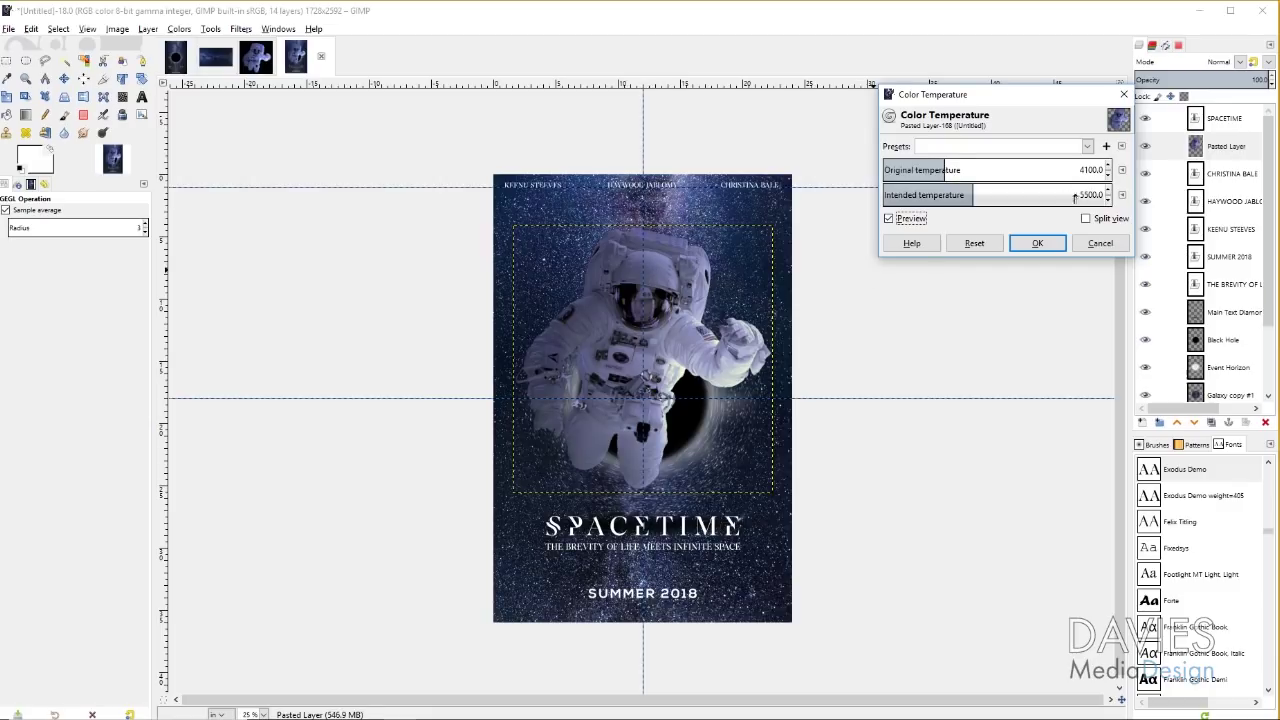
pyautogui.click(1121, 195)
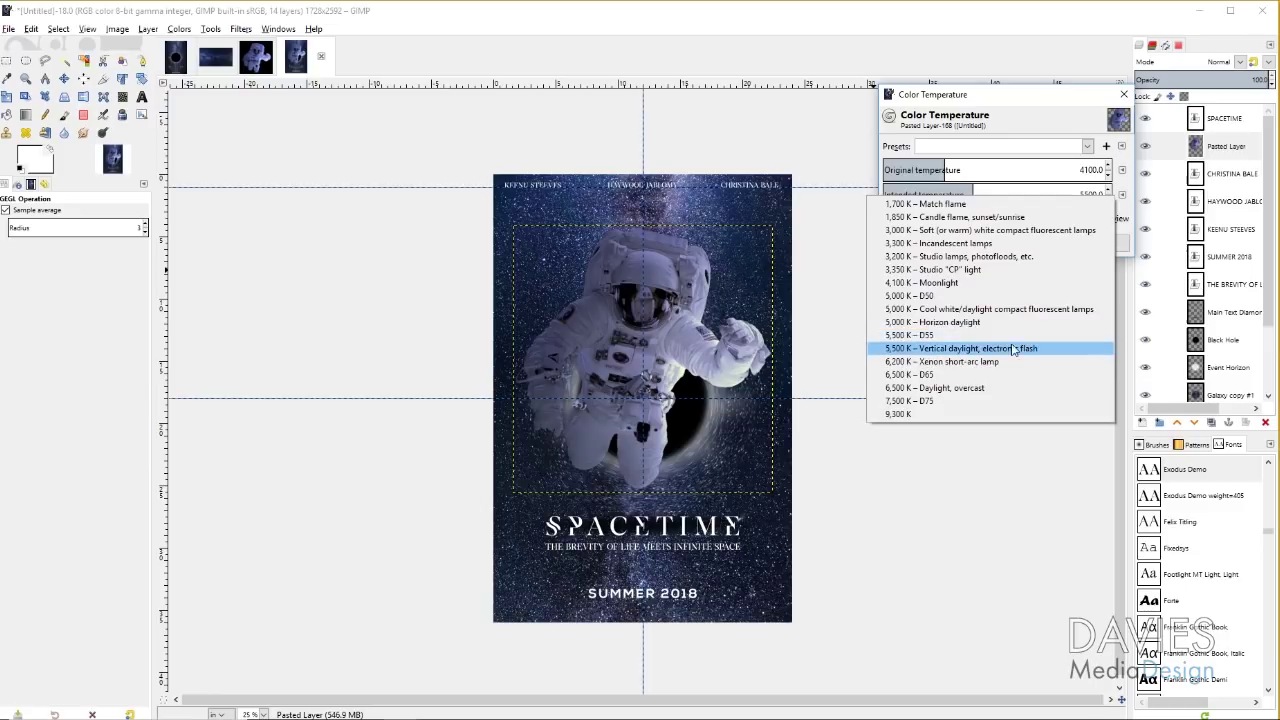
pyautogui.click(1127, 197)
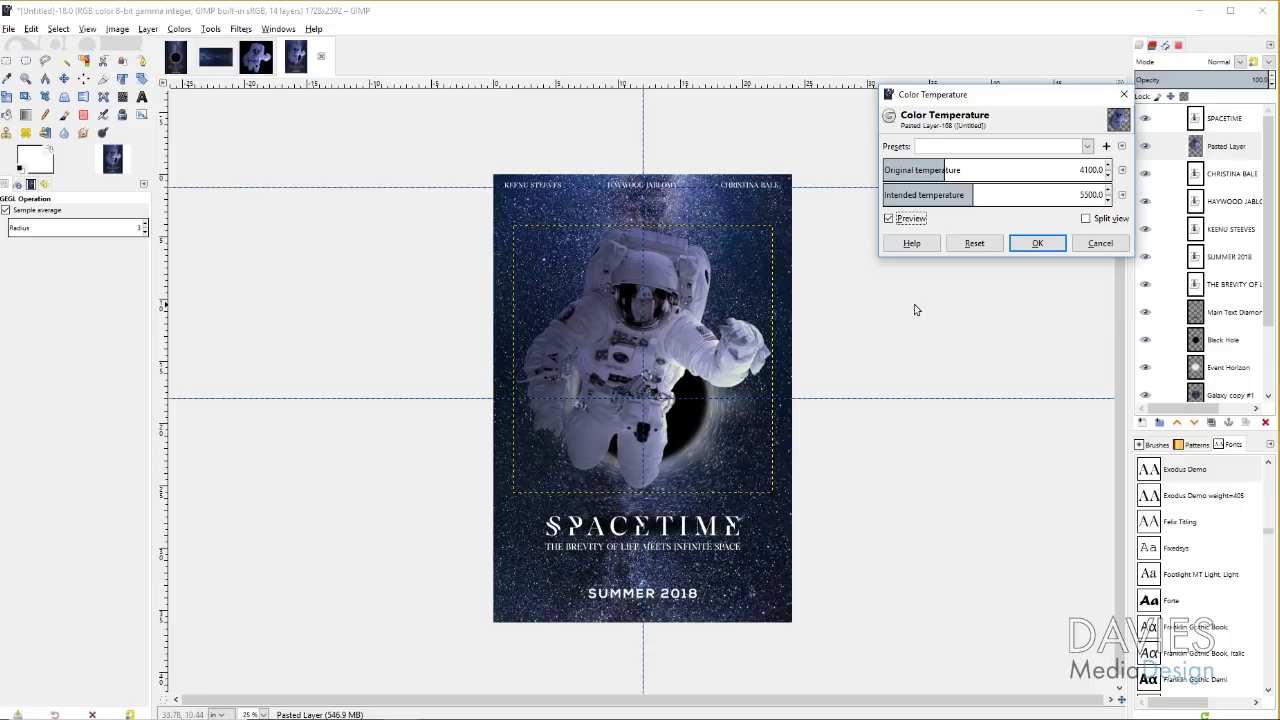
pyautogui.press('Return')
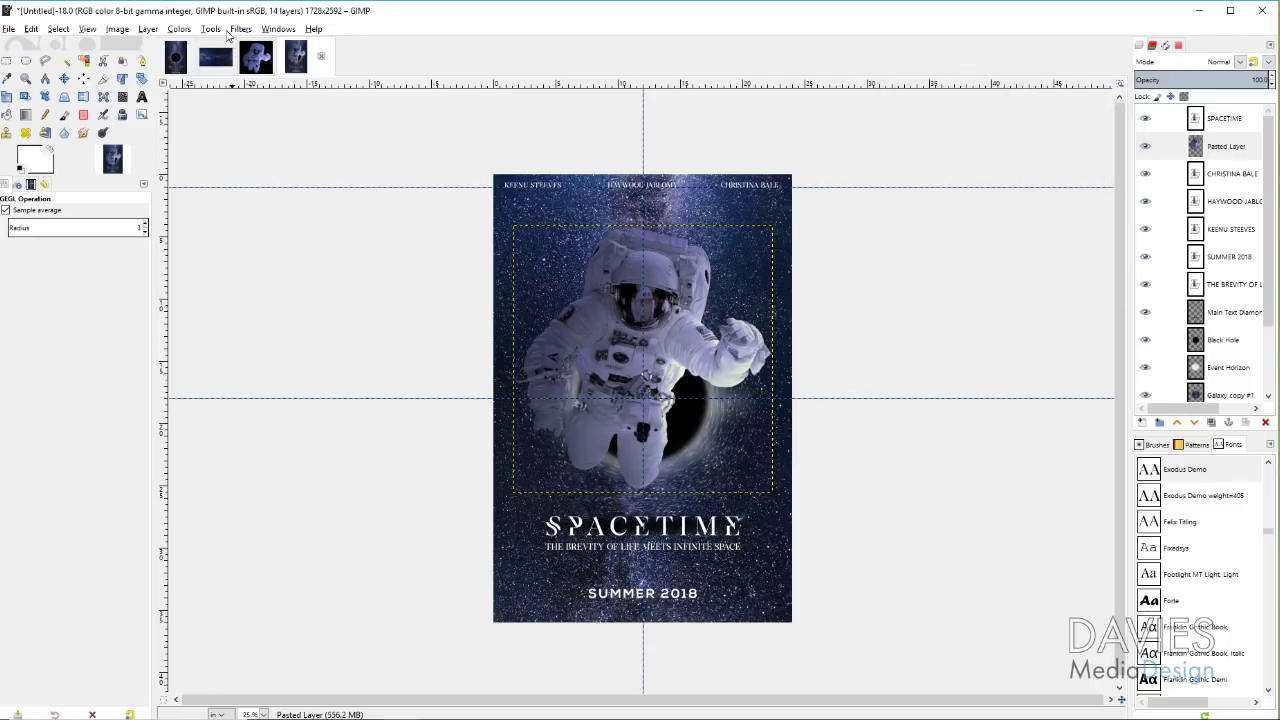
# - Apply Levels with input black 4, gamma 1.04 and white 222 to the astronaut
pyautogui.click(179, 29)
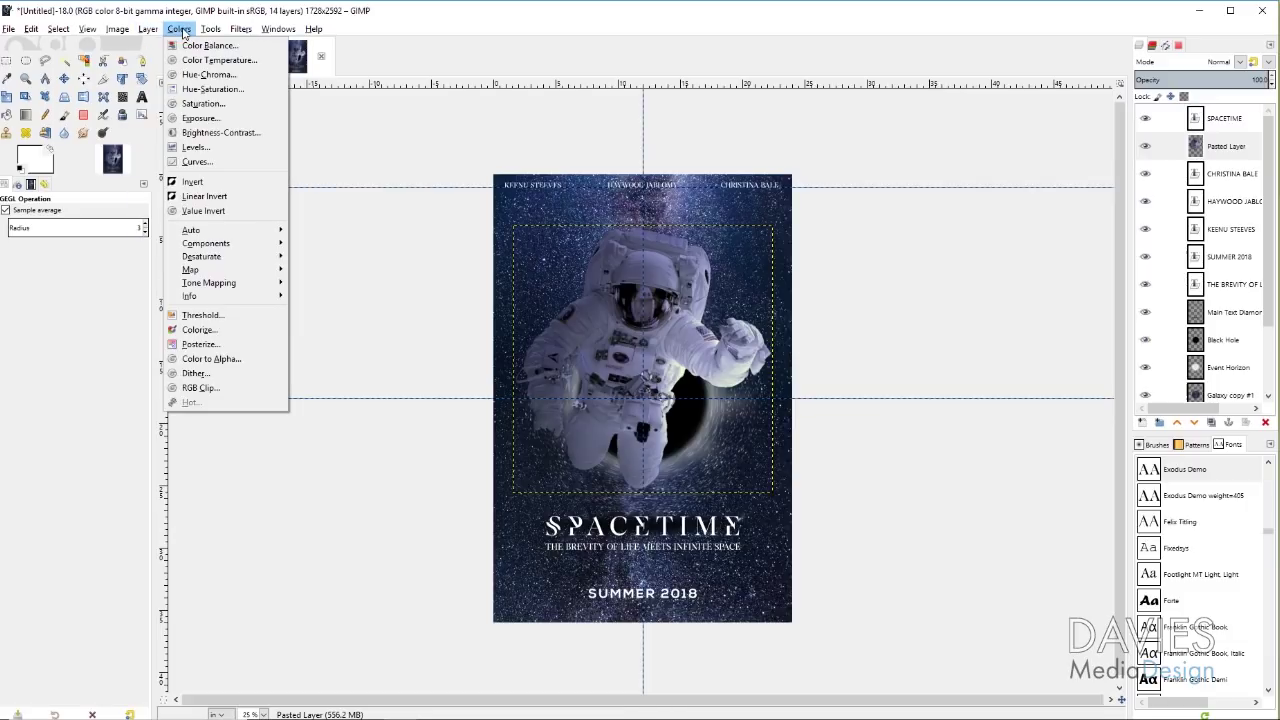
pyautogui.click(198, 147)
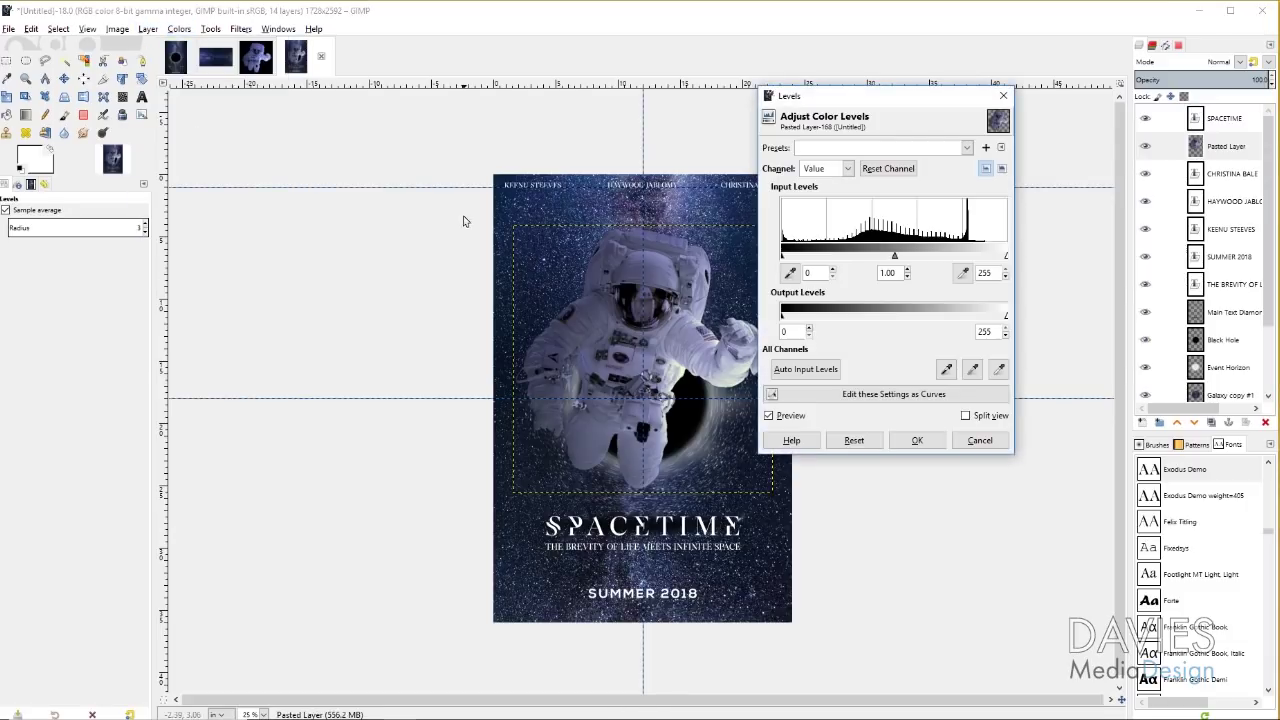
pyautogui.moveTo(915, 100); pyautogui.dragTo(1015, 114)
pyautogui.moveTo(1105, 270); pyautogui.dragTo(1079, 272)
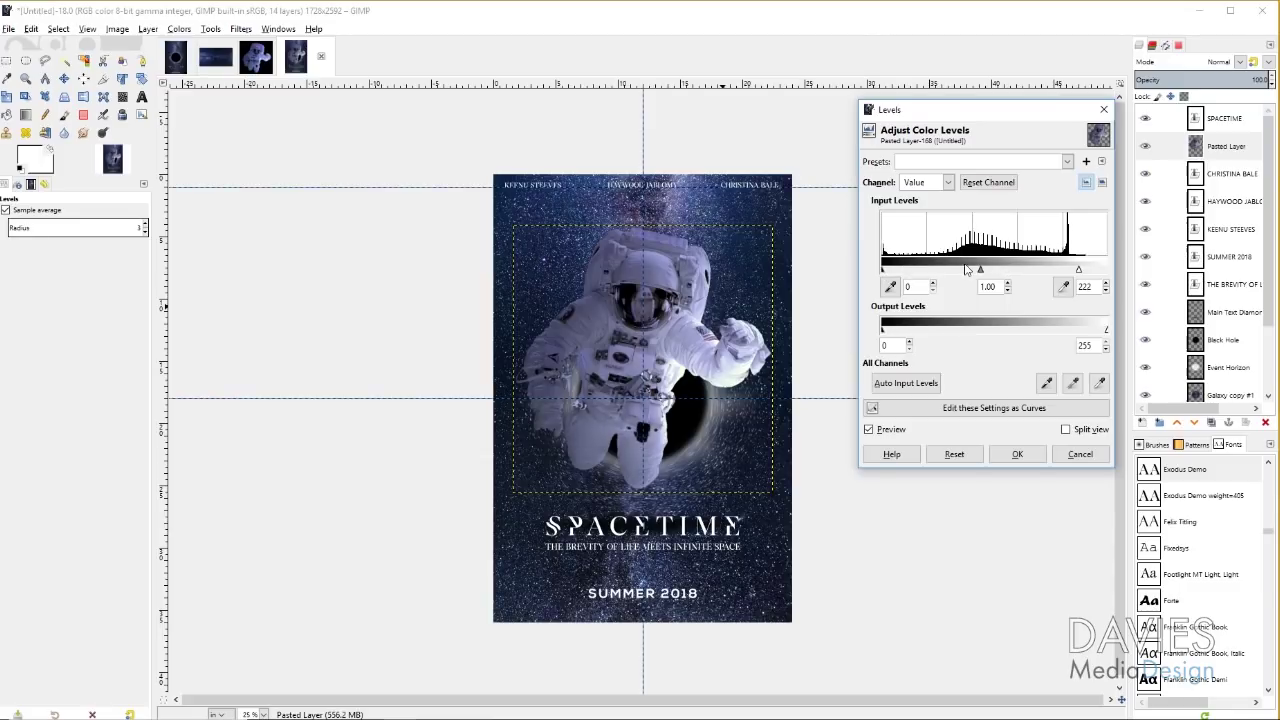
pyautogui.moveTo(983, 272)
pyautogui.mouseDown()
pyautogui.moveTo(995, 272)
pyautogui.moveTo(980, 271)
pyautogui.mouseUp()
pyautogui.click(1066, 429)
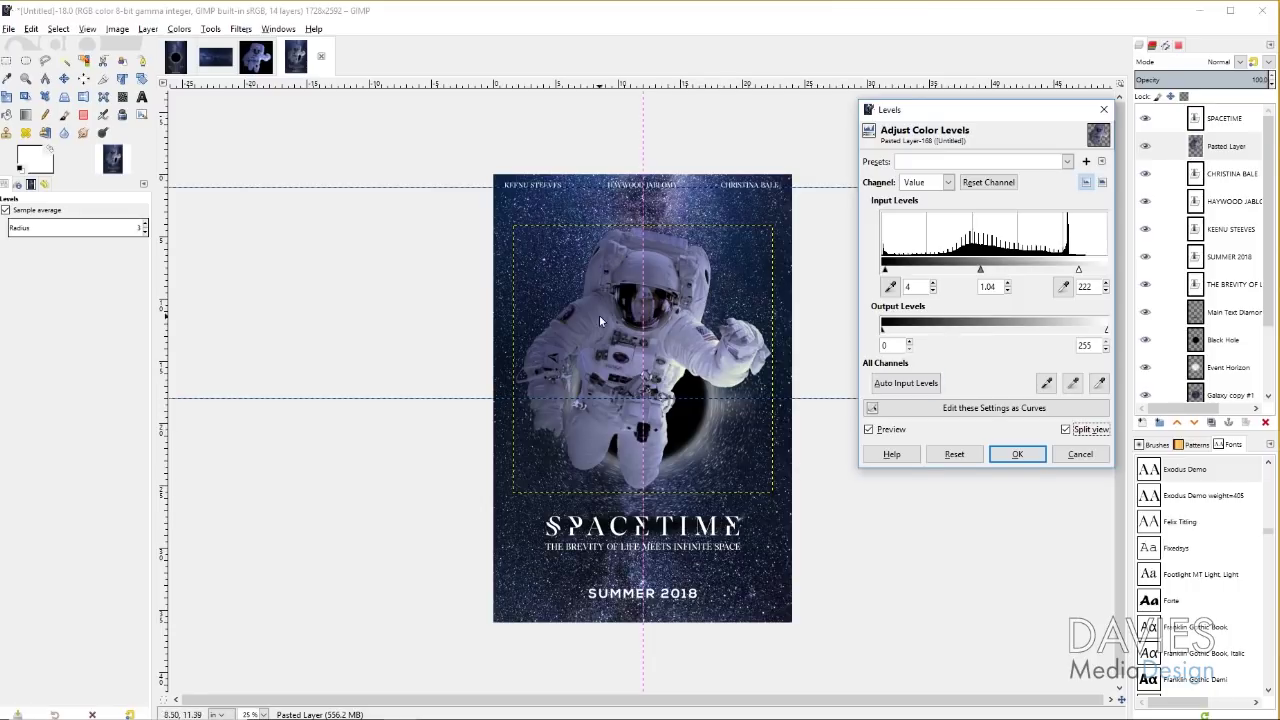
pyautogui.click(868, 429)
pyautogui.click(868, 429)
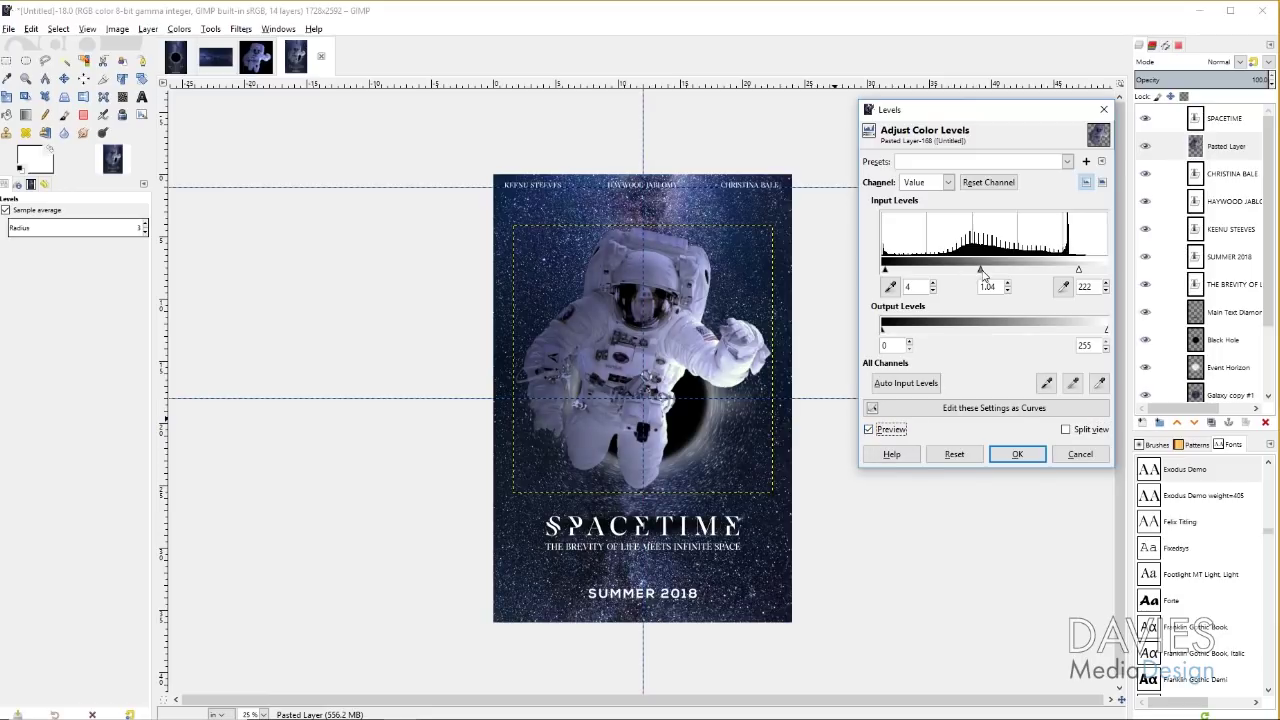
pyautogui.press('Return')
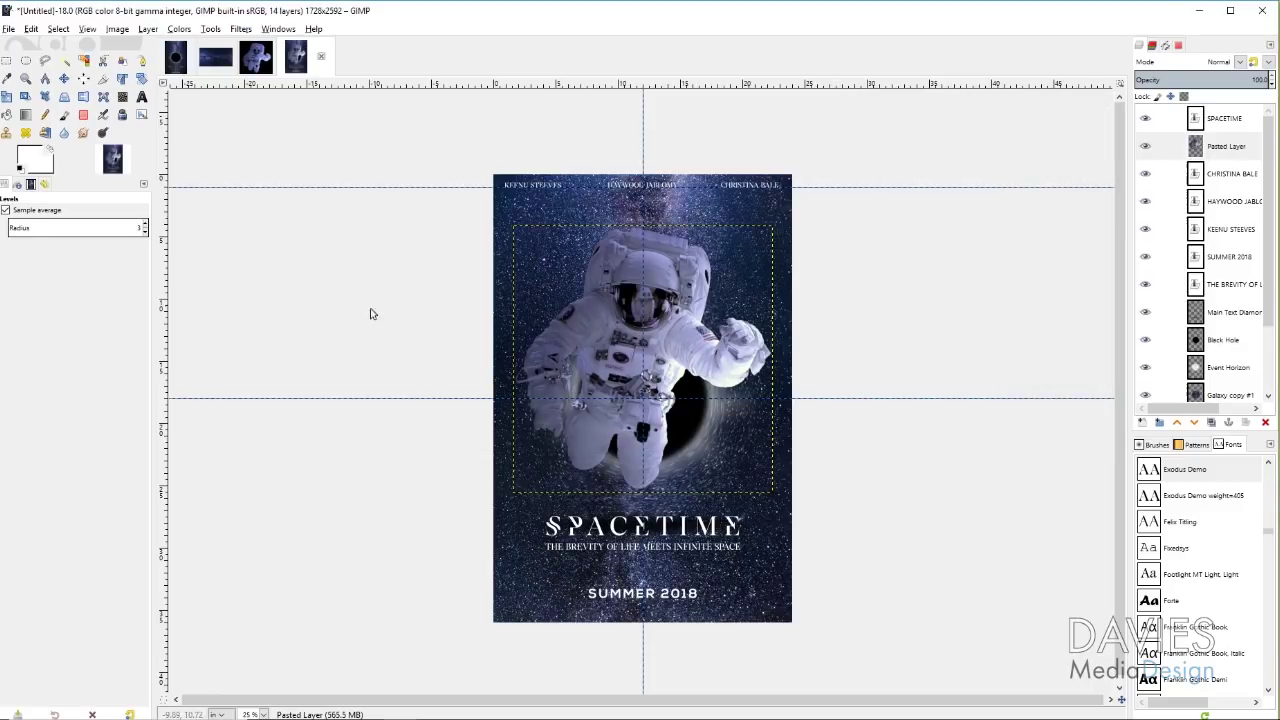
# - Hide the guides and rename Pasted Layer to 'Astronaut'
pyautogui.click(88, 30)
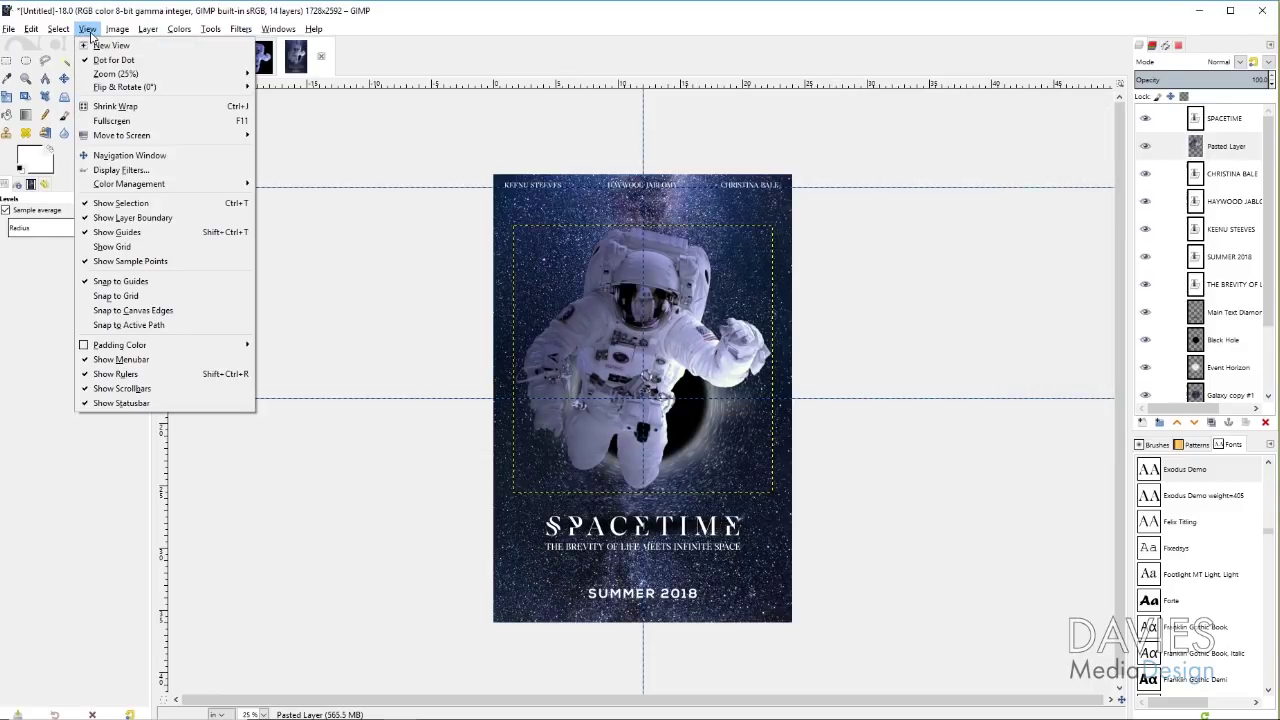
pyautogui.click(117, 232)
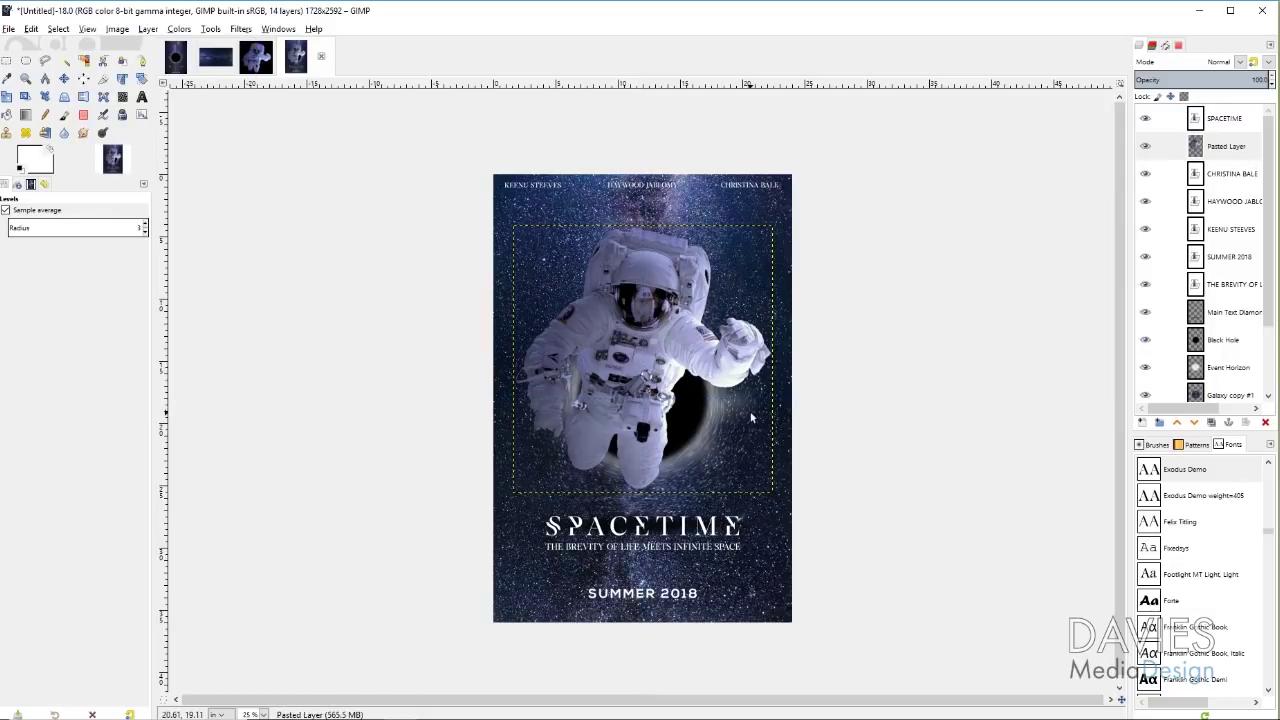
pyautogui.click(630, 373)
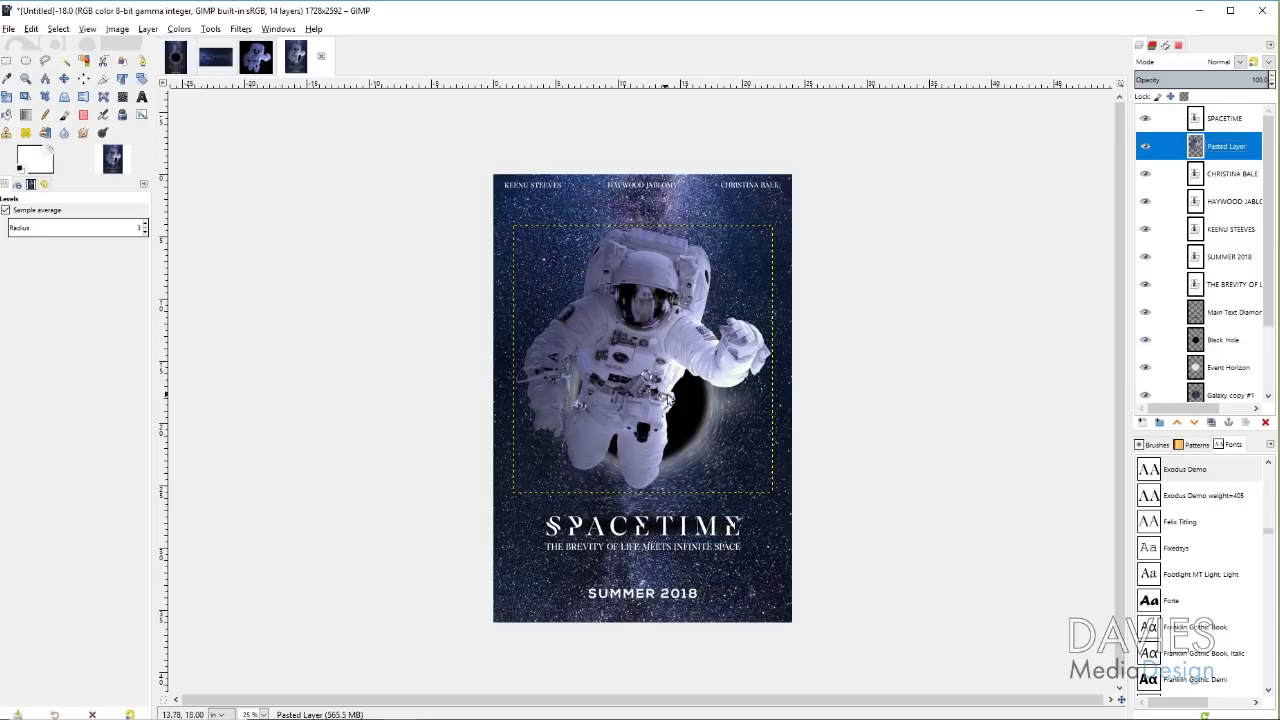
pyautogui.doubleClick(1227, 147)
pyautogui.write('Astronaut')
pyautogui.press('Return')
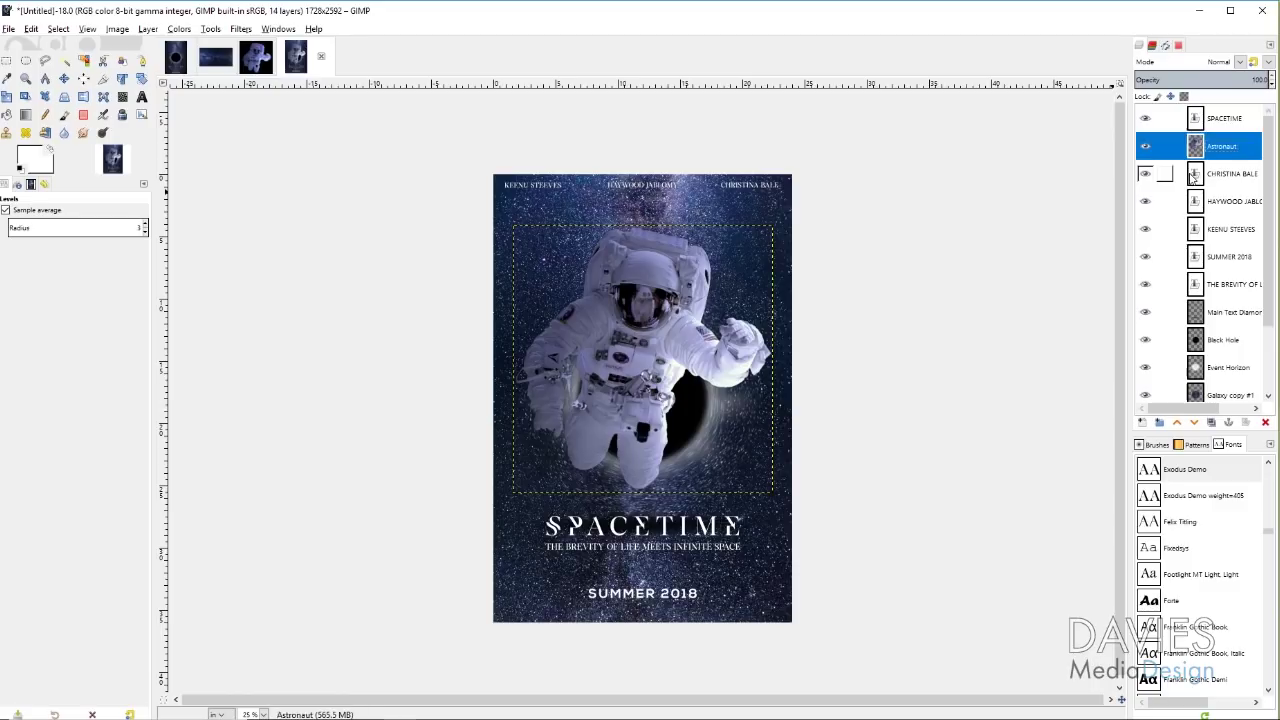
# - Duplicate the Astronaut layer and hide the Astronaut copy
pyautogui.click(1212, 422)
pyautogui.click(1197, 176)
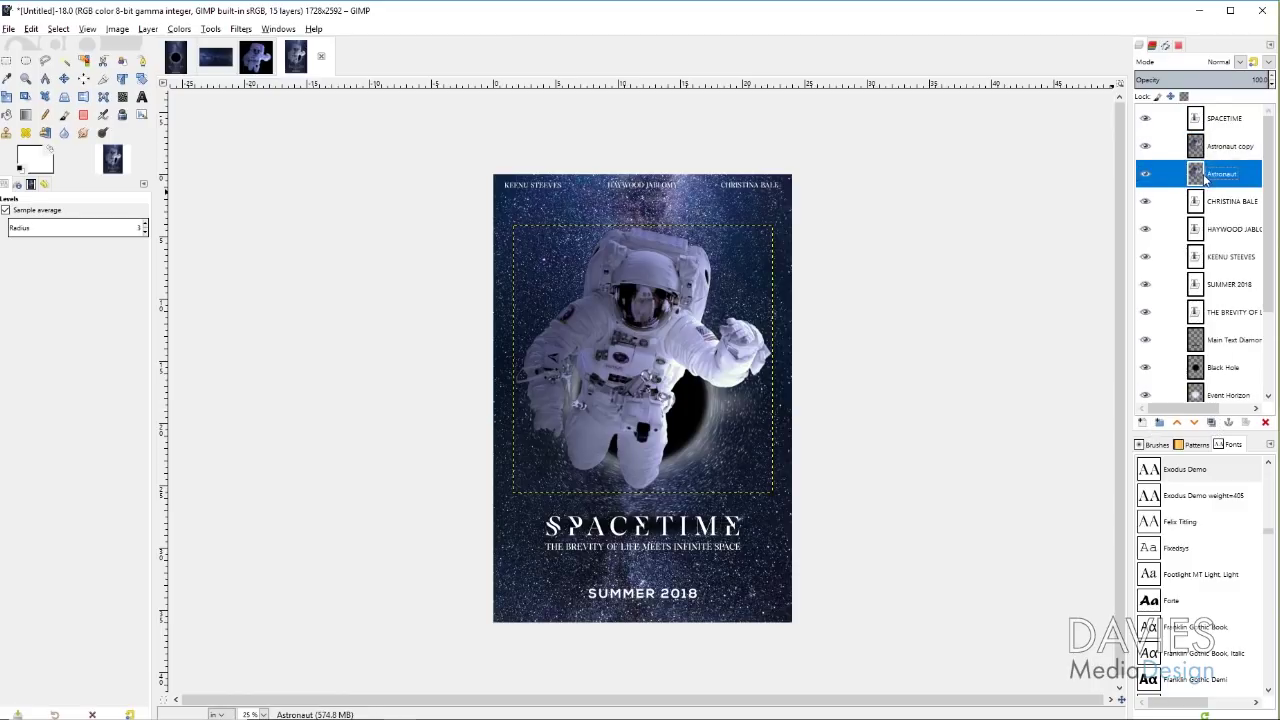
pyautogui.click(1147, 147)
# - Resize the Astronaut layer boundary to the full poster with Layer to Image Size
pyautogui.click(241, 29)
pyautogui.moveTo(271, 108)
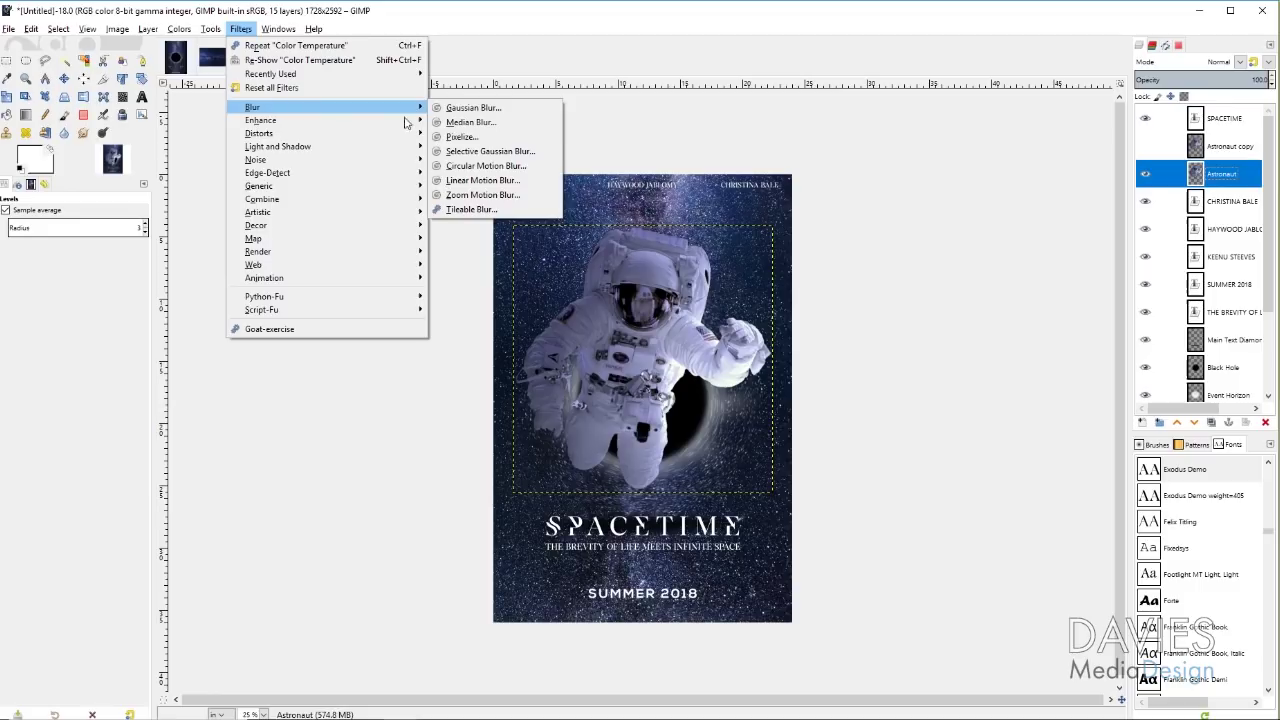
pyautogui.click(473, 195)
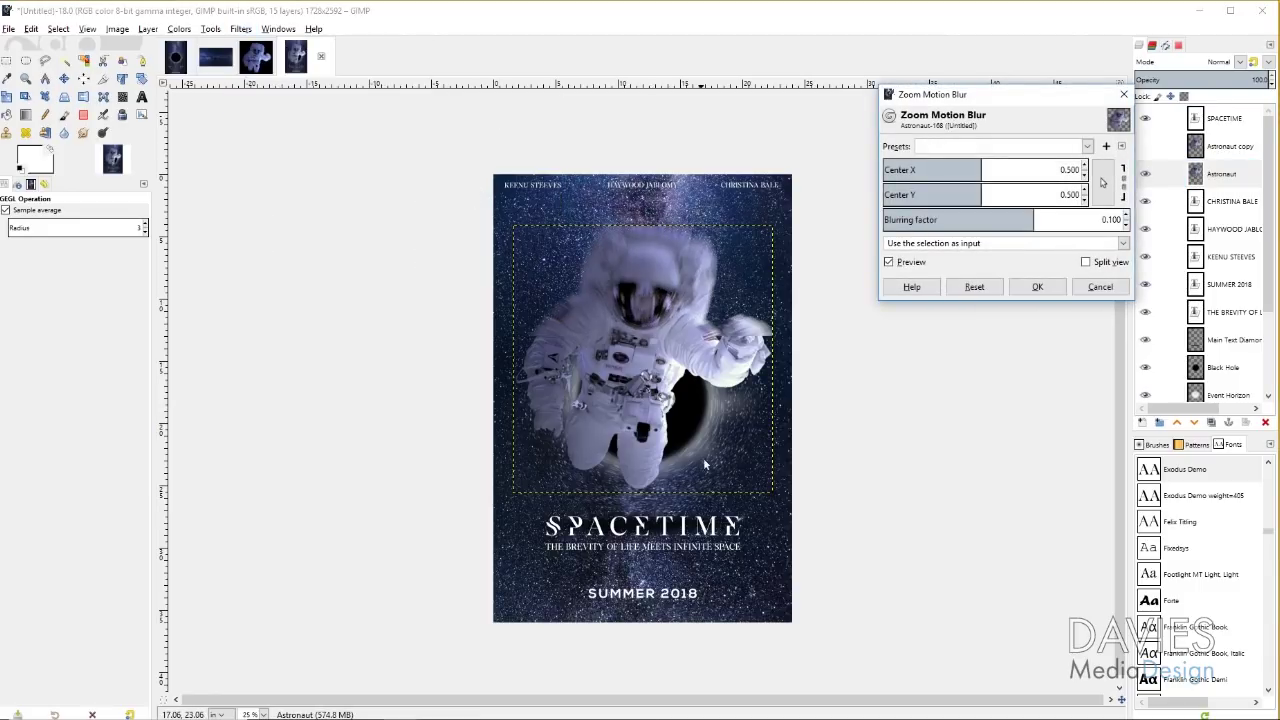
pyautogui.click(1094, 289)
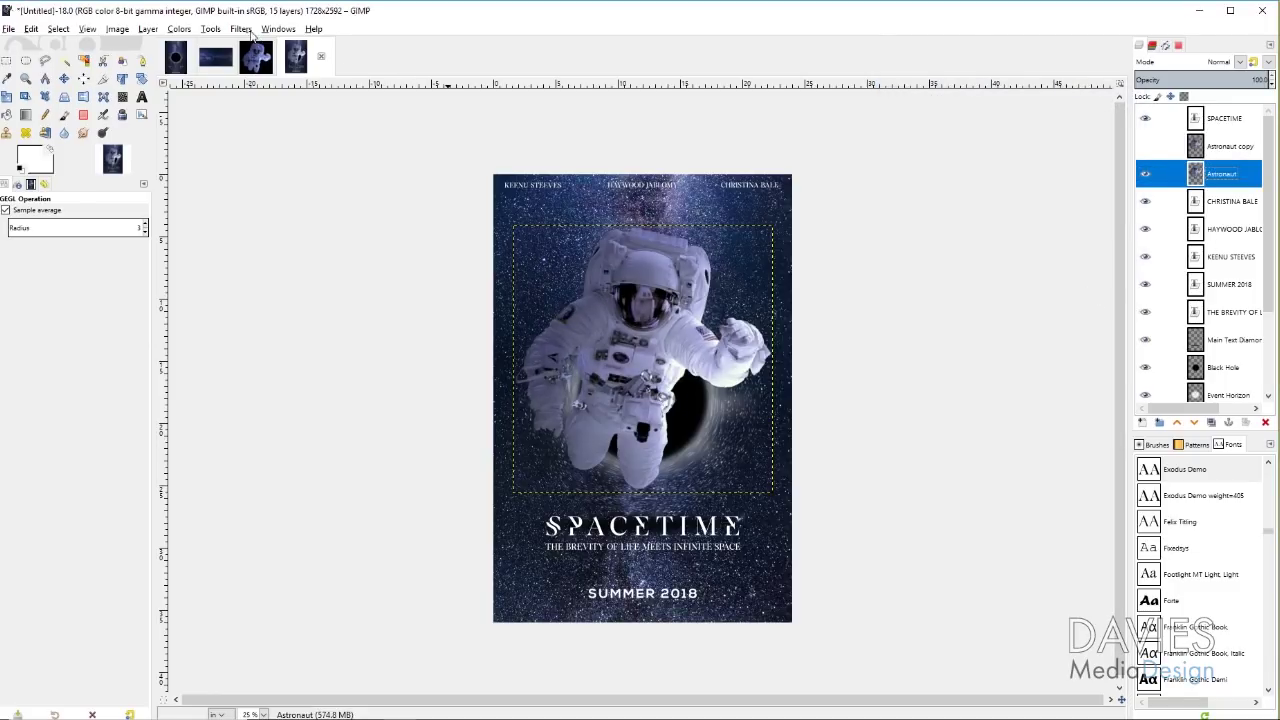
pyautogui.click(148, 29)
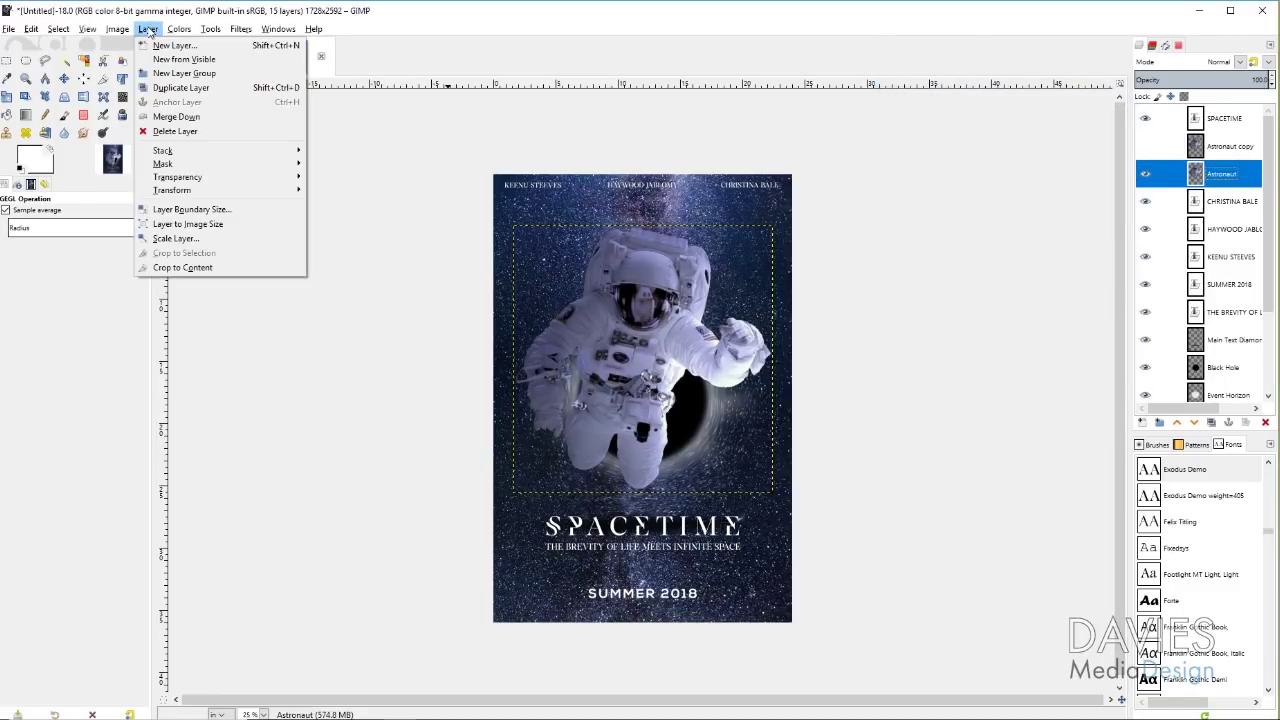
pyautogui.click(200, 224)
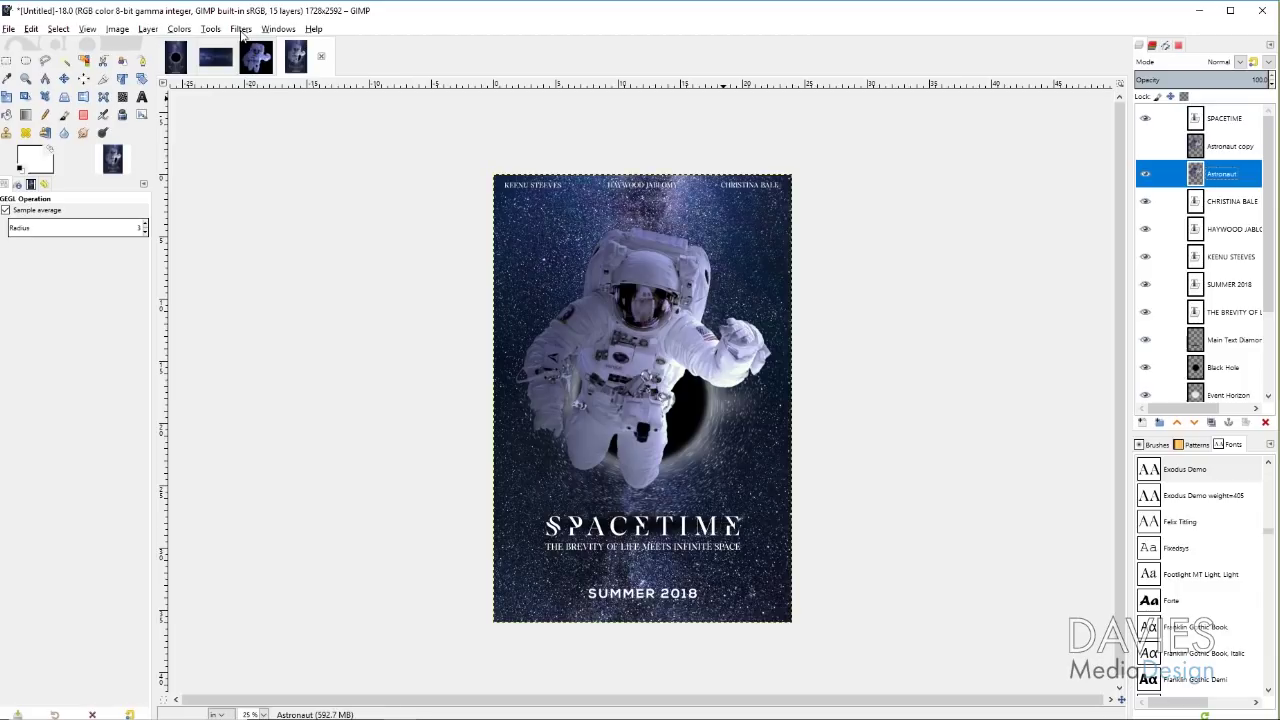
# - Apply a 0.100 Zoom Motion Blur centred at 0.5/0.5, then show the Astronaut copy
pyautogui.click(241, 30)
pyautogui.moveTo(300, 107)
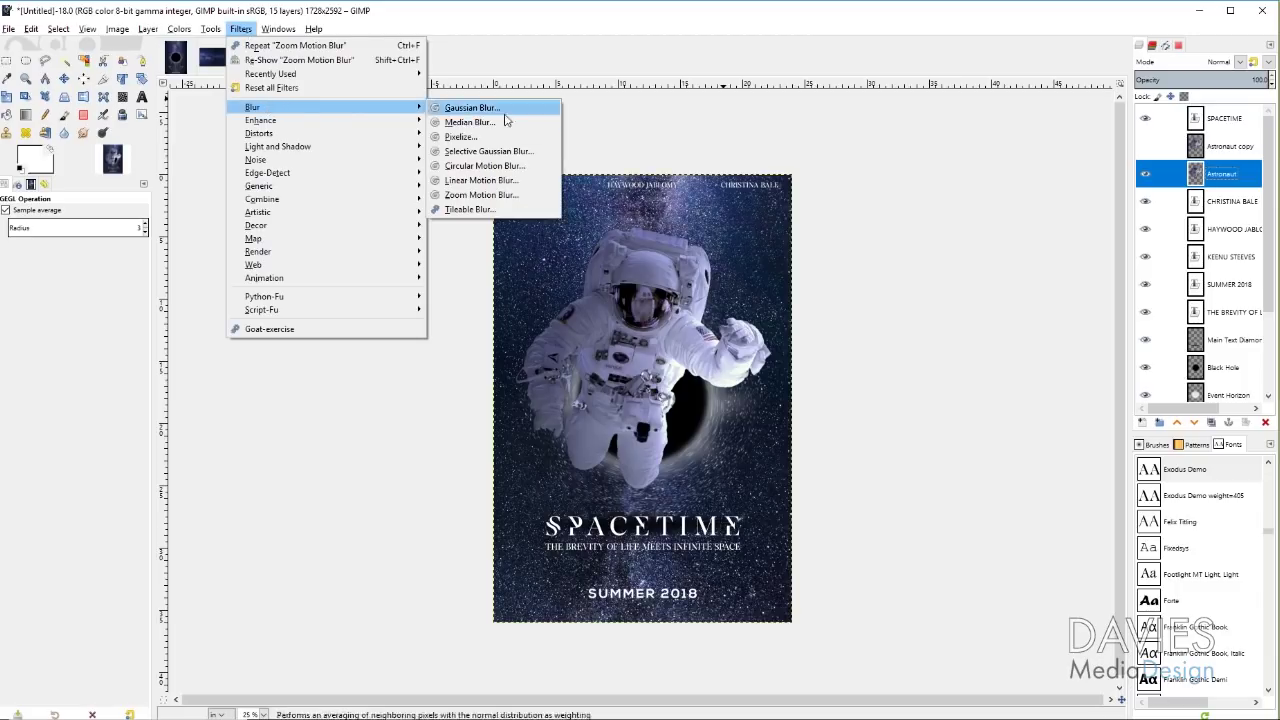
pyautogui.click(500, 196)
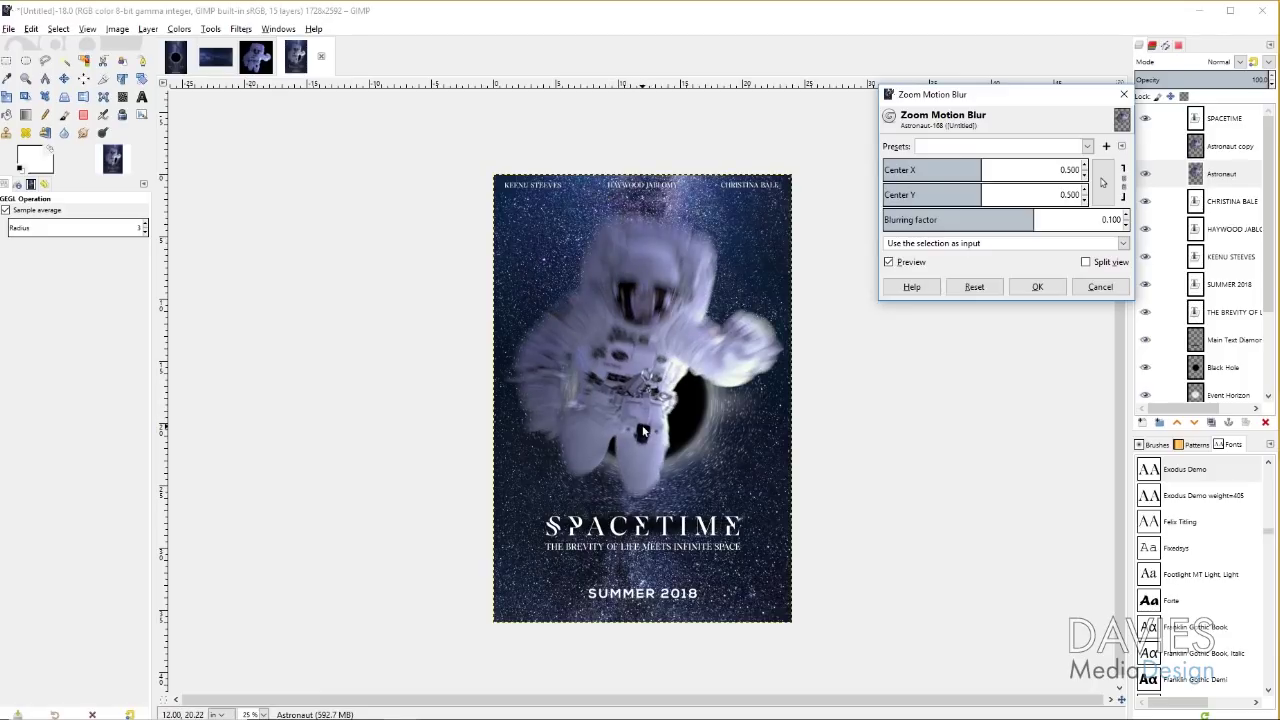
pyautogui.click(1034, 286)
pyautogui.click(1145, 147)
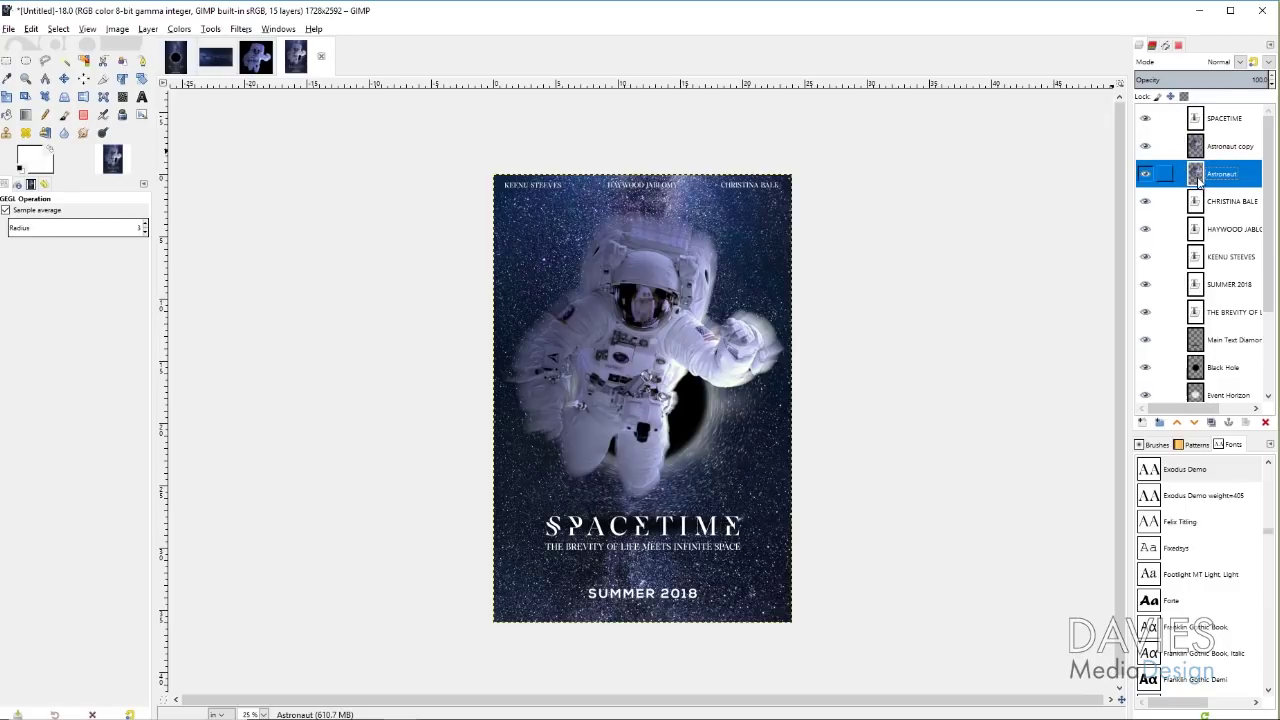
# - Move Astronaut above Astronaut copy and give it a white, full-opacity layer mask
pyautogui.moveTo(1201, 177); pyautogui.dragTo(1201, 146)
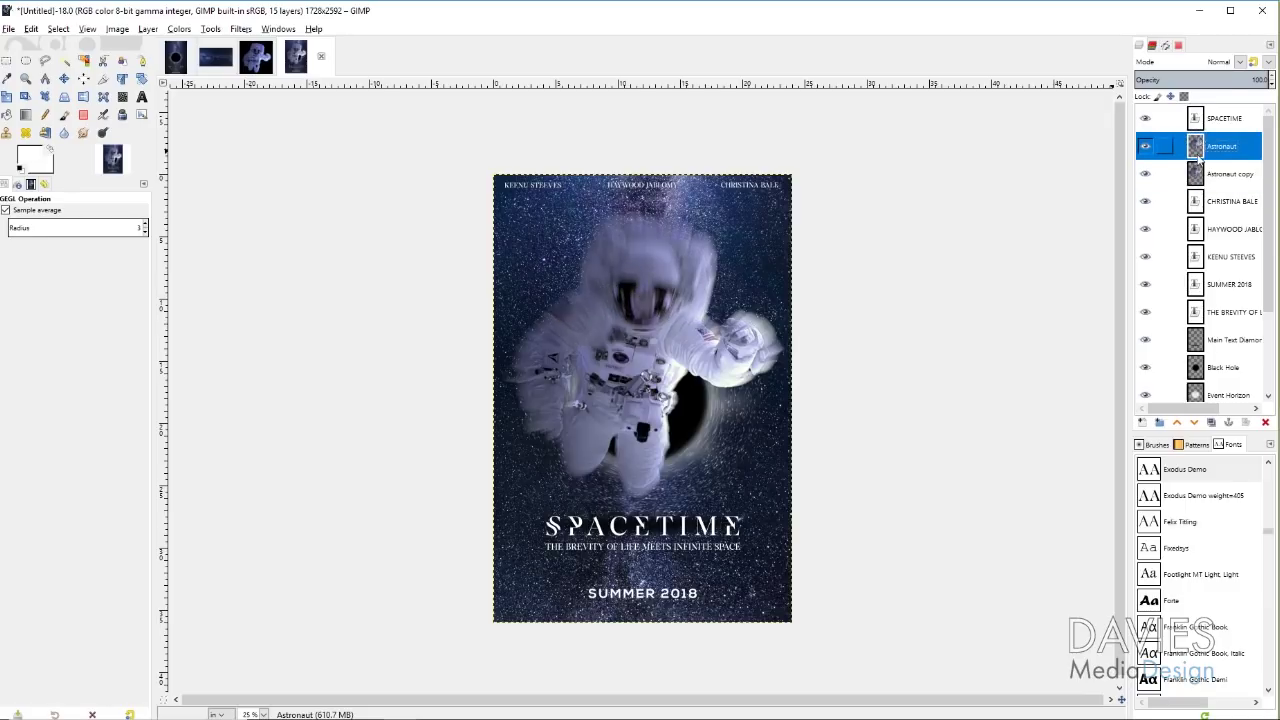
pyautogui.rightClick(1198, 150)
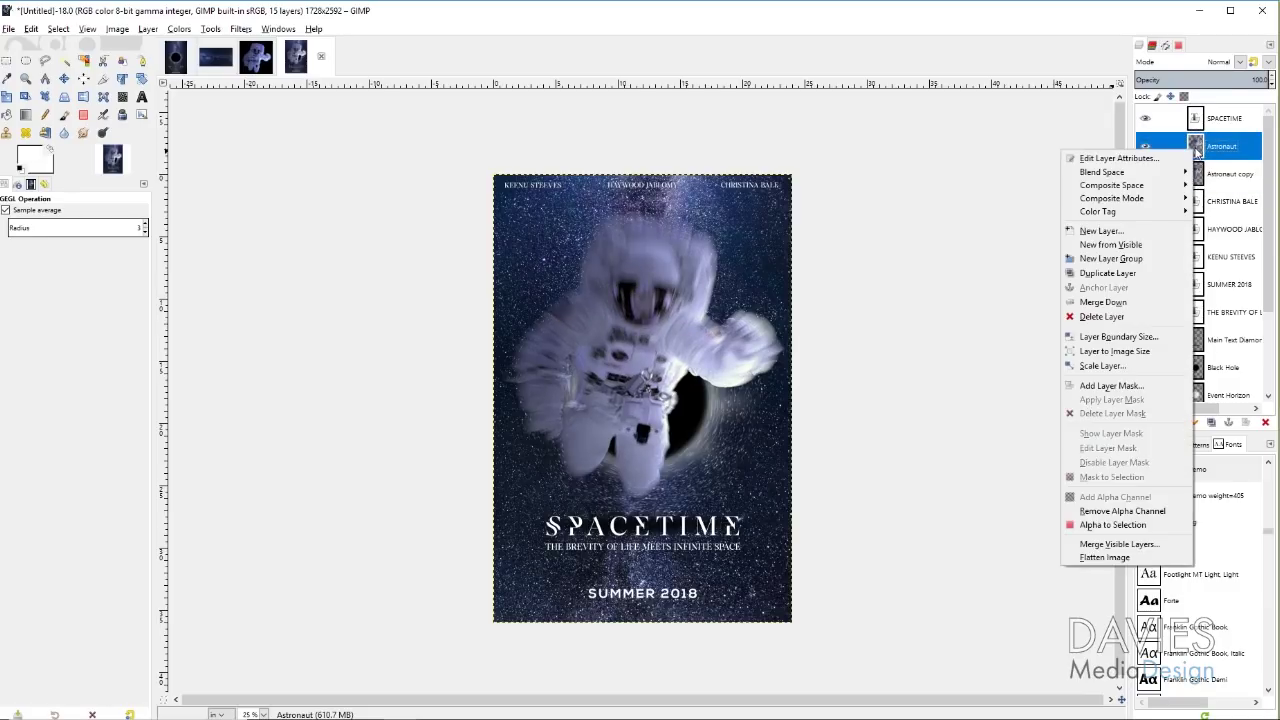
pyautogui.click(1110, 386)
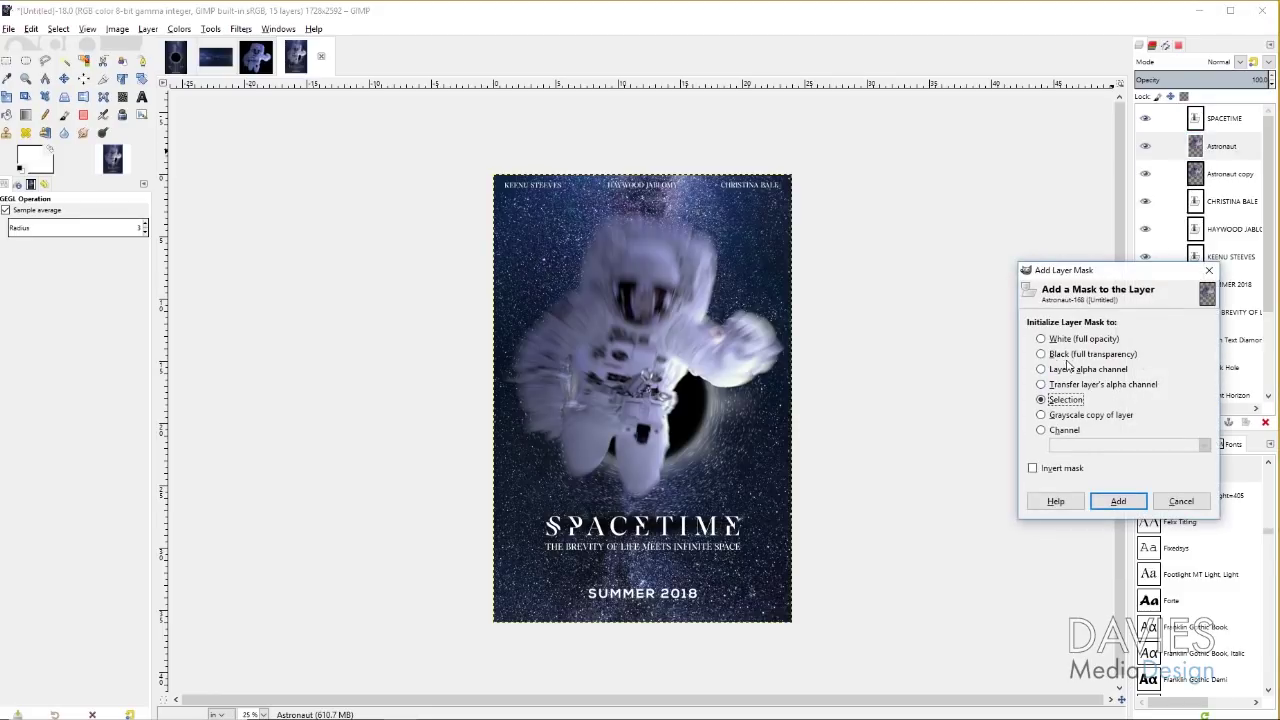
pyautogui.click(1041, 339)
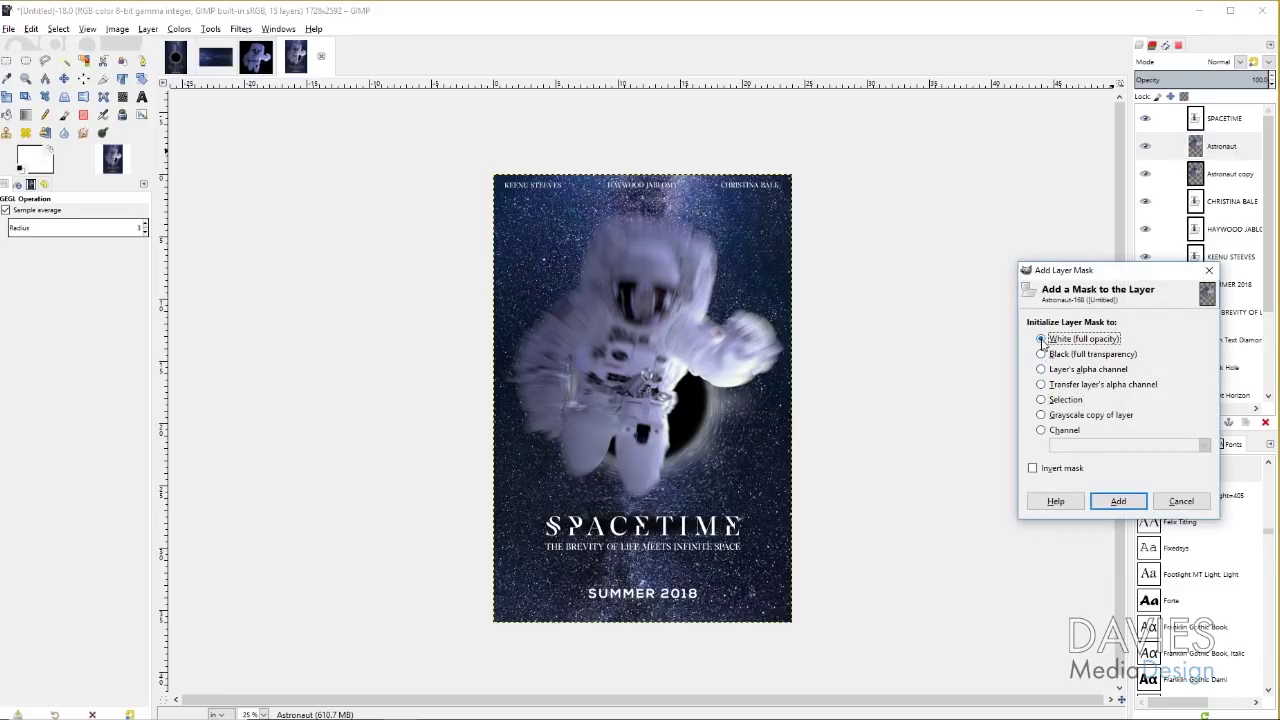
pyautogui.click(1117, 500)
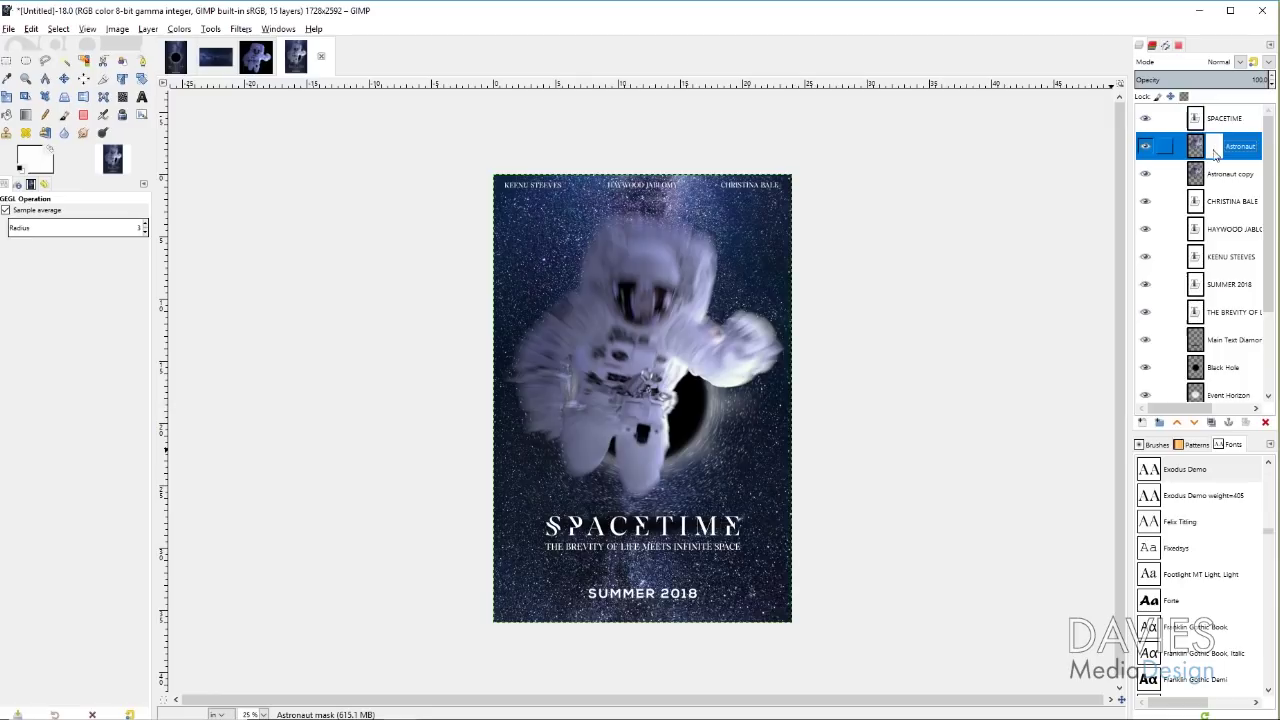
pyautogui.click(25, 114)
# - Set the foreground colour to black and choose the FG to Transparent gradient
pyautogui.click(30, 157)
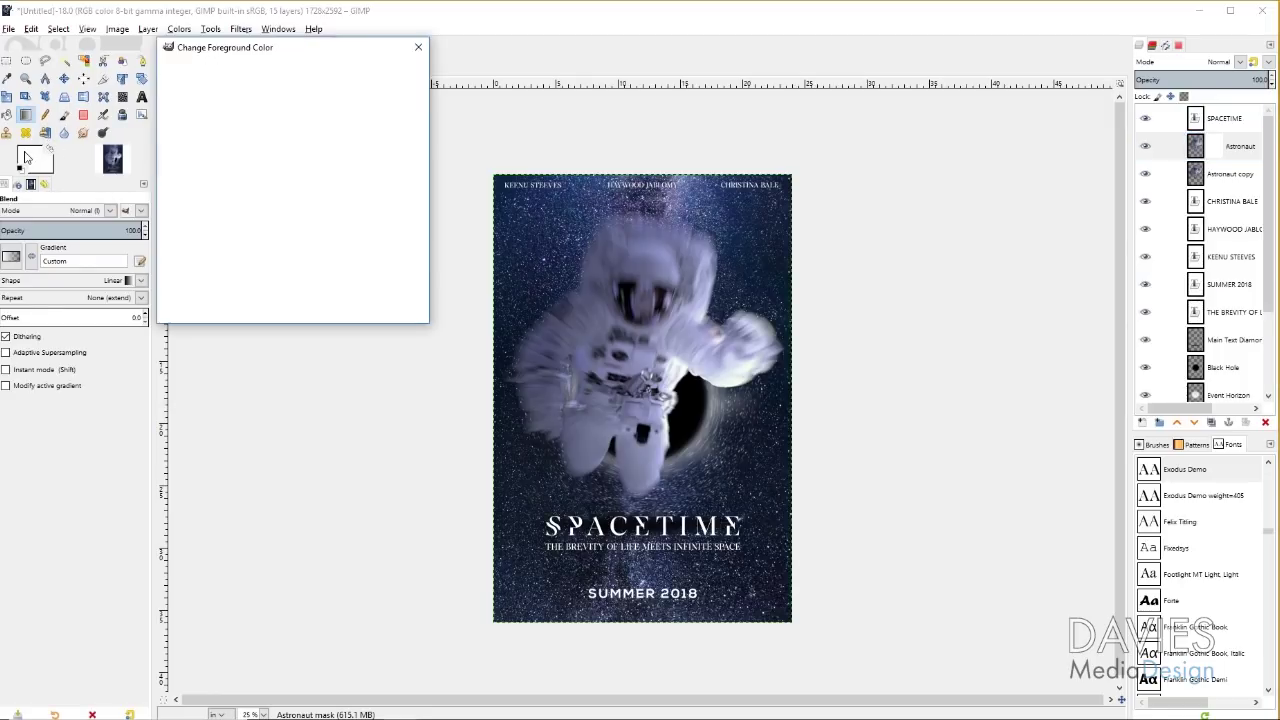
pyautogui.click(322, 258)
pyautogui.click(329, 305)
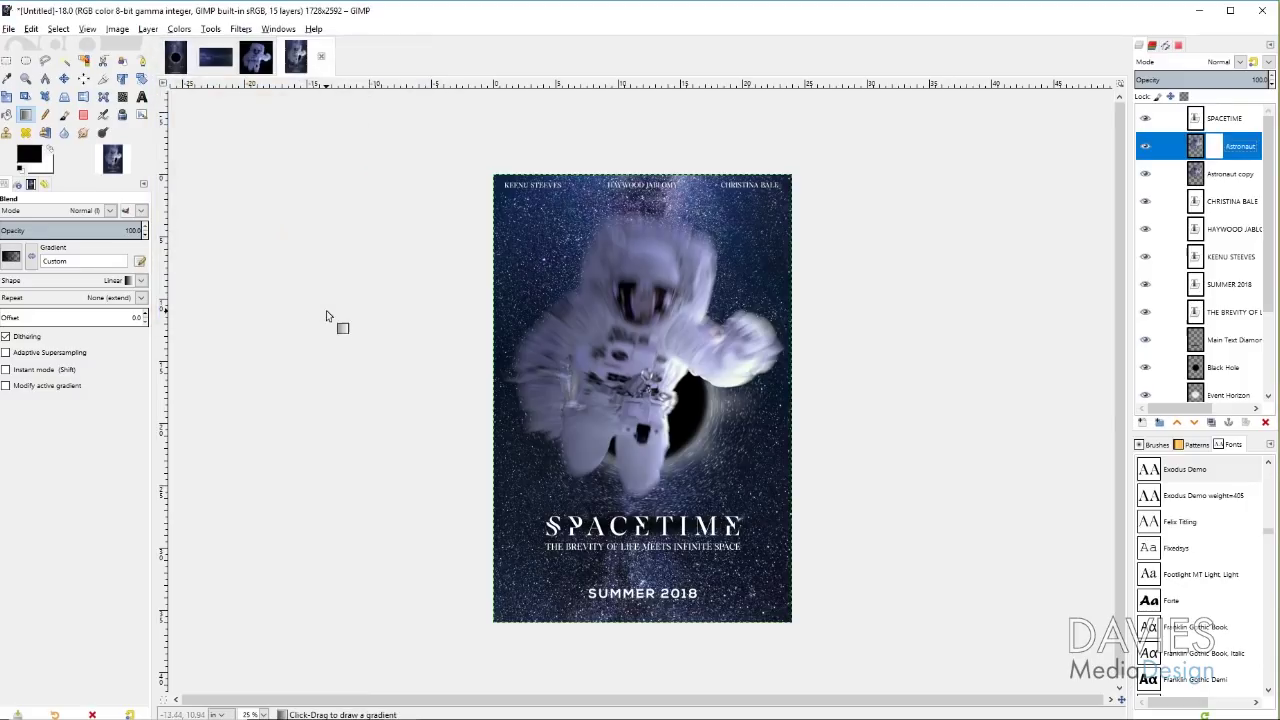
pyautogui.click(11, 257)
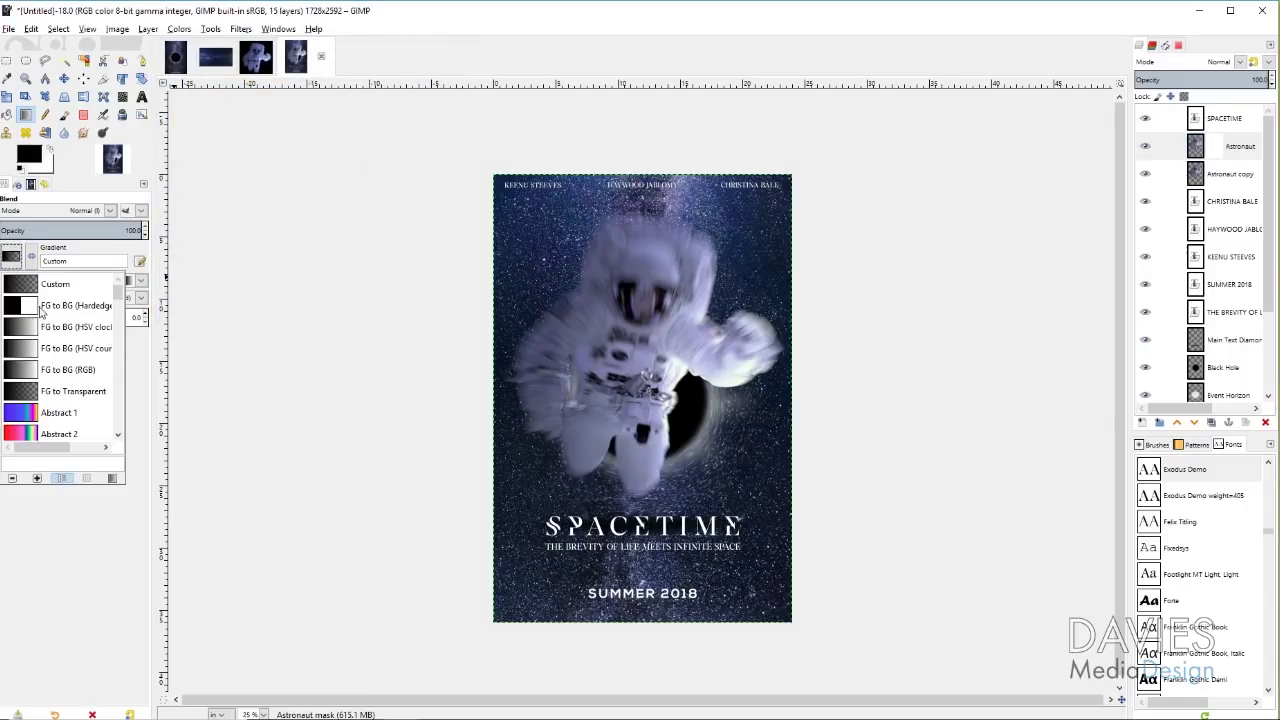
pyautogui.click(20, 392)
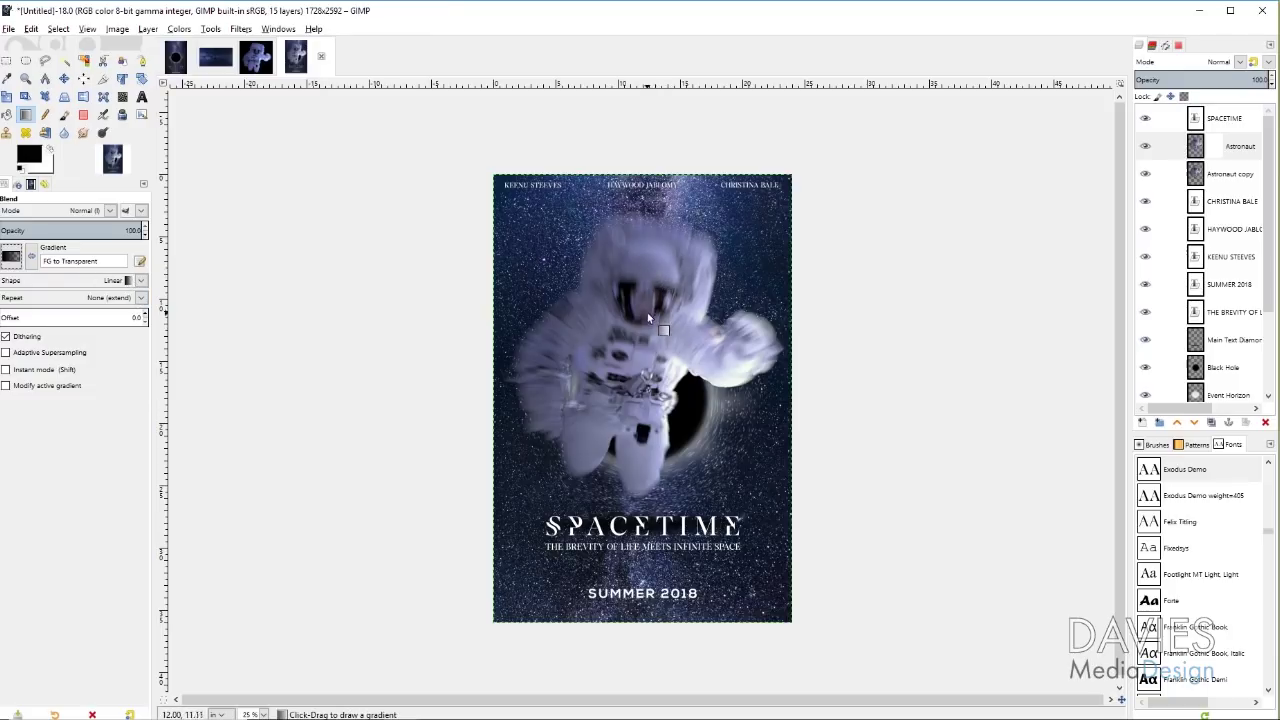
# - Draw the gradient on the Astronaut mask from above the helmet down to the legs
pyautogui.moveTo(641, 297); pyautogui.dragTo(605, 481)
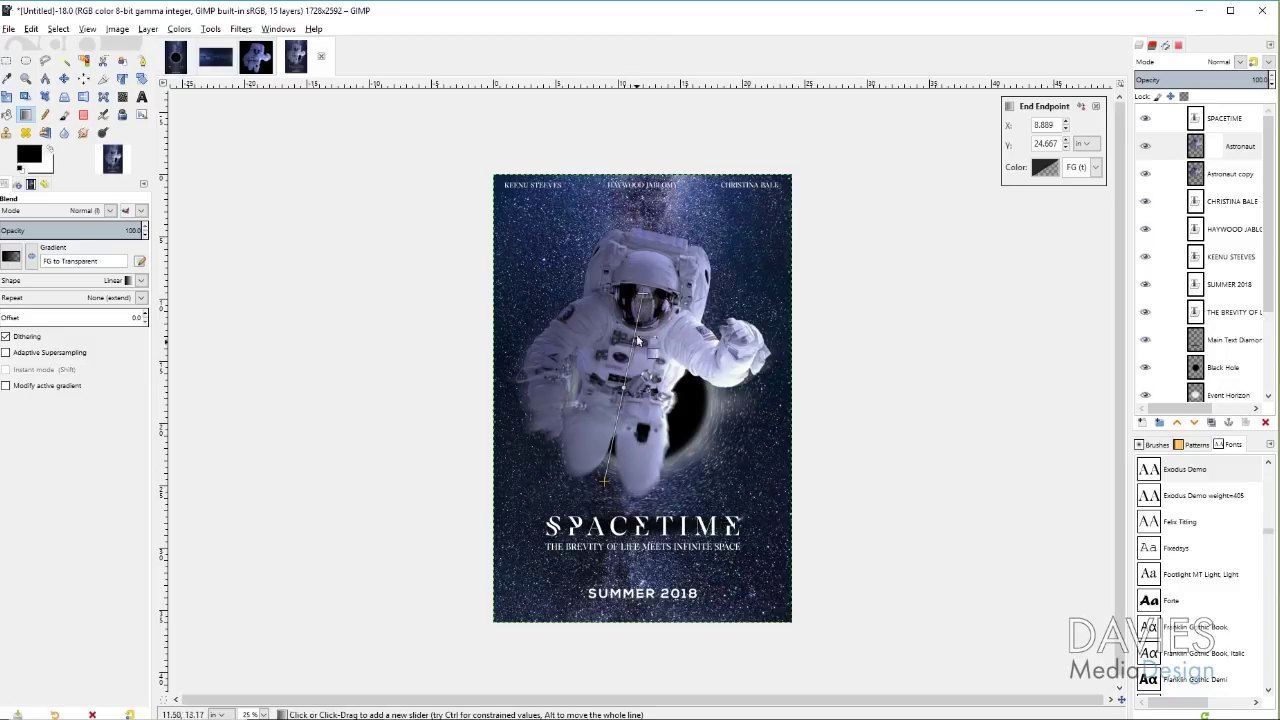
pyautogui.moveTo(642, 297); pyautogui.dragTo(651, 235)
pyautogui.moveTo(604, 481); pyautogui.dragTo(609, 489)
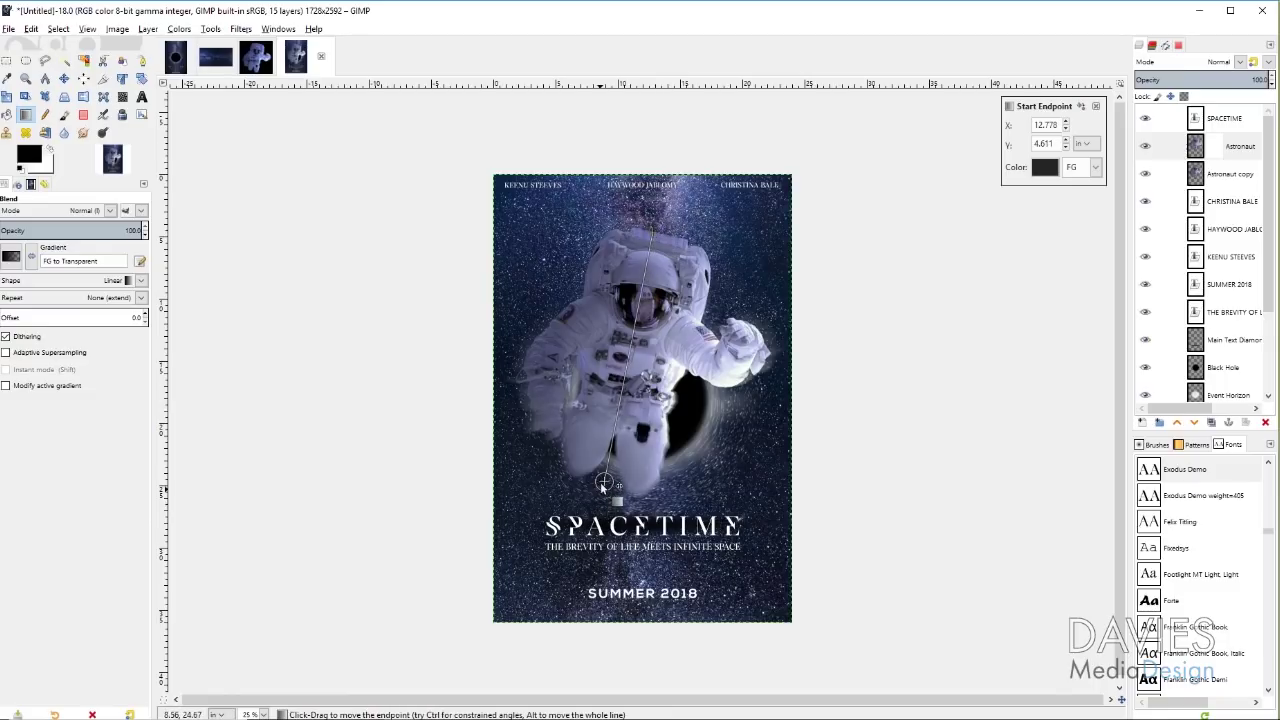
pyautogui.moveTo(632, 360); pyautogui.dragTo(636, 331)
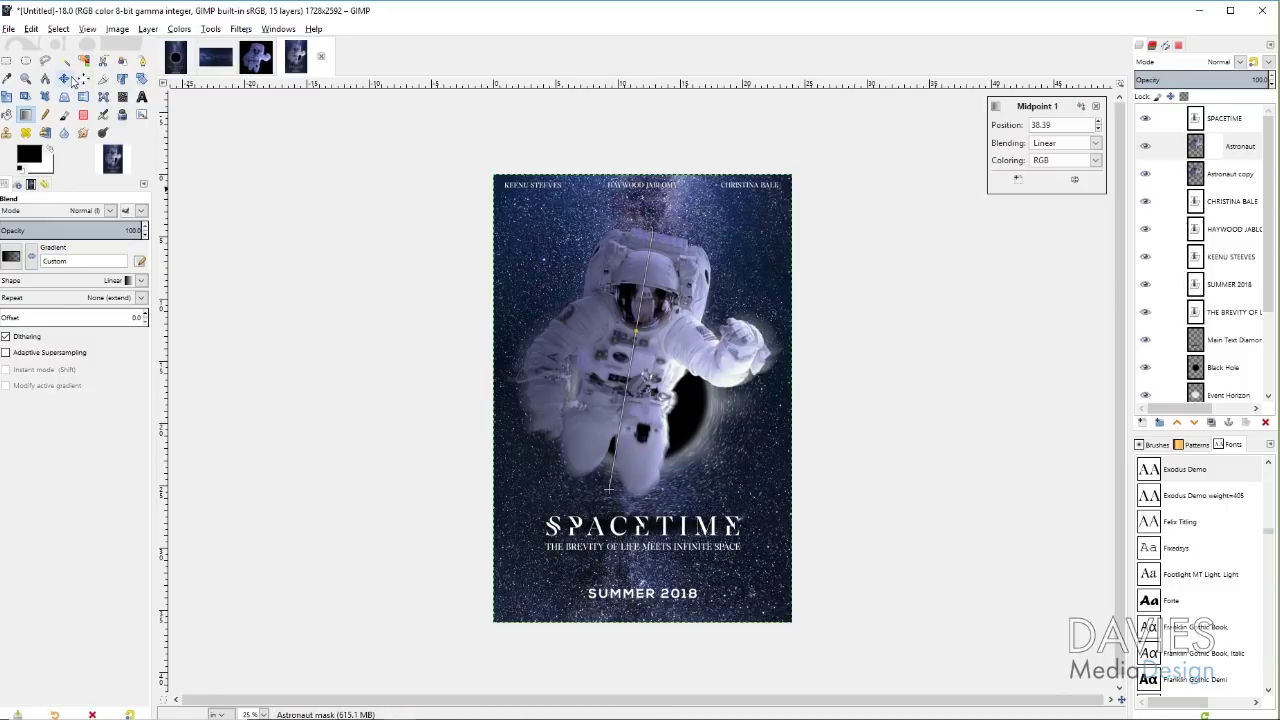
pyautogui.press('Return')
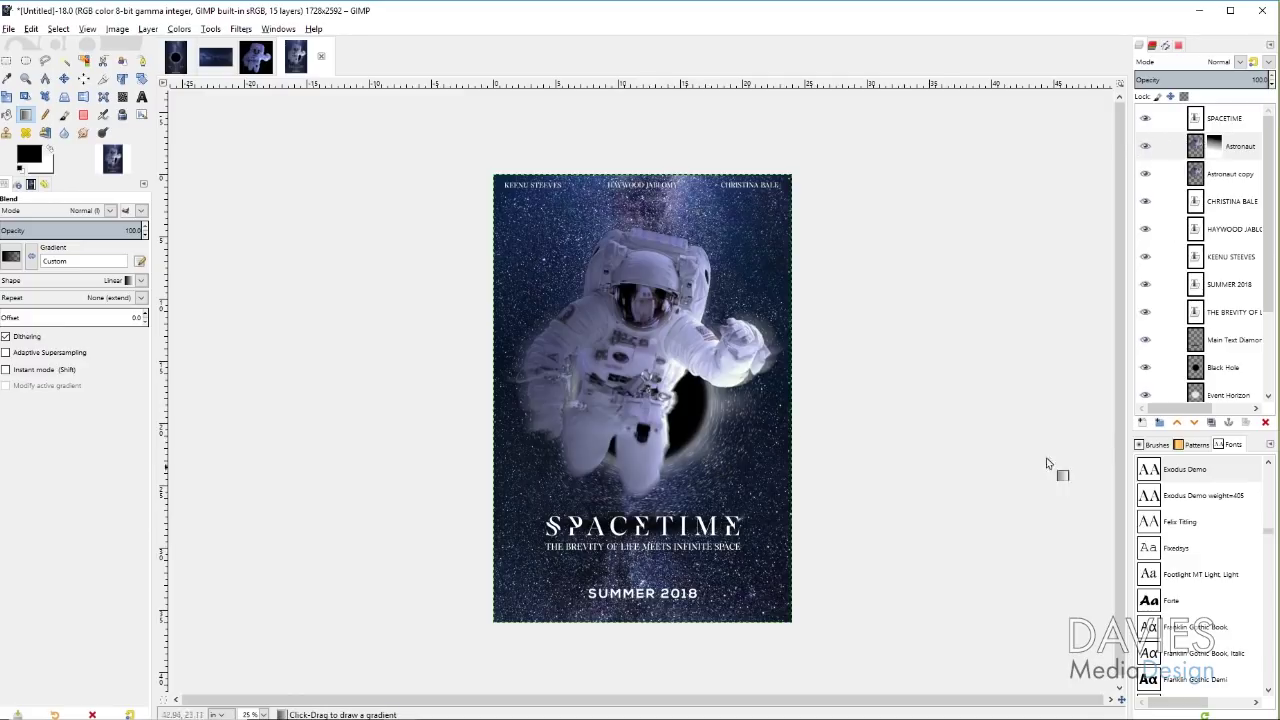
# - Add a new layer named 'Vignette' at the top of the layer stack
pyautogui.click(1143, 423)
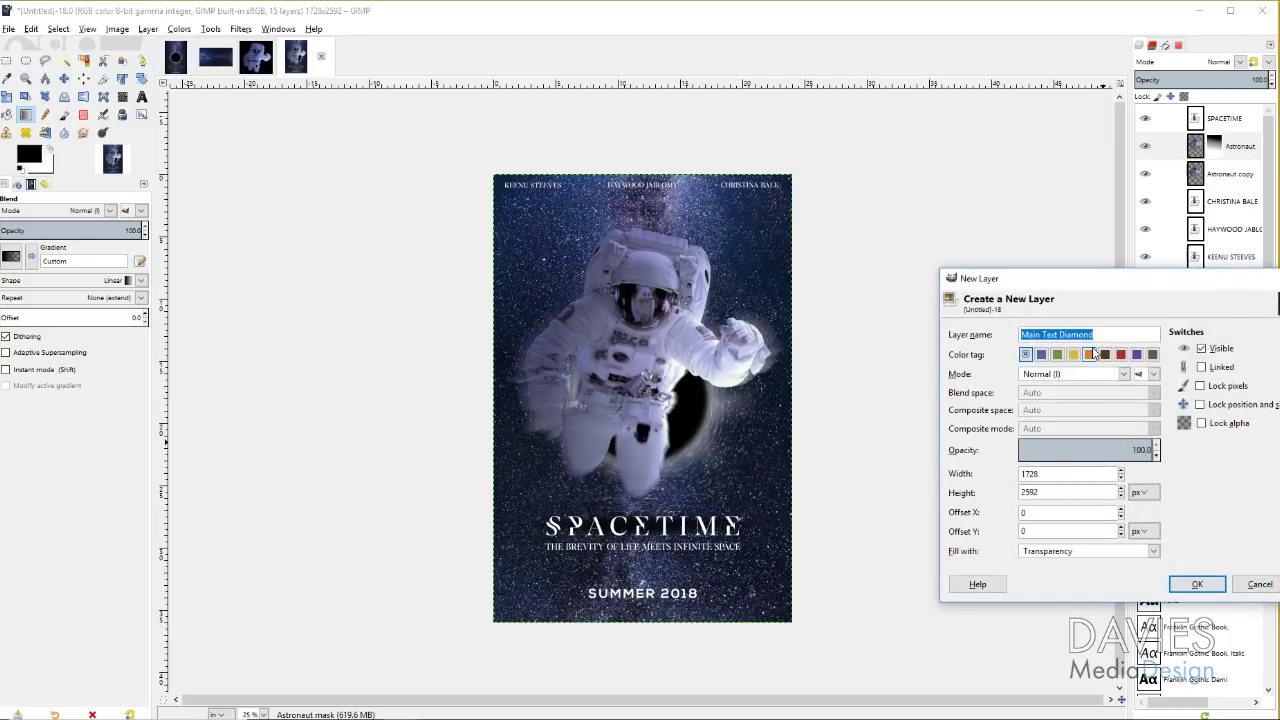
pyautogui.write('Vignette')
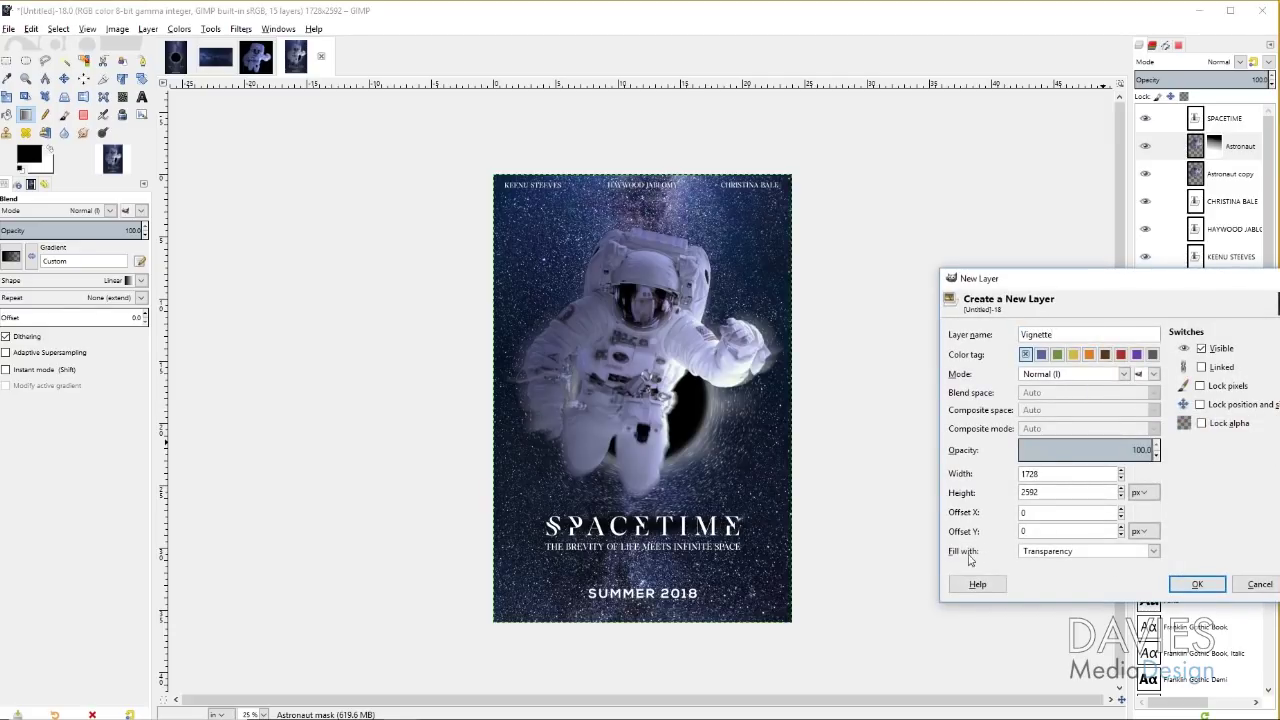
pyautogui.click(1197, 584)
pyautogui.moveTo(1225, 146); pyautogui.dragTo(1200, 118)
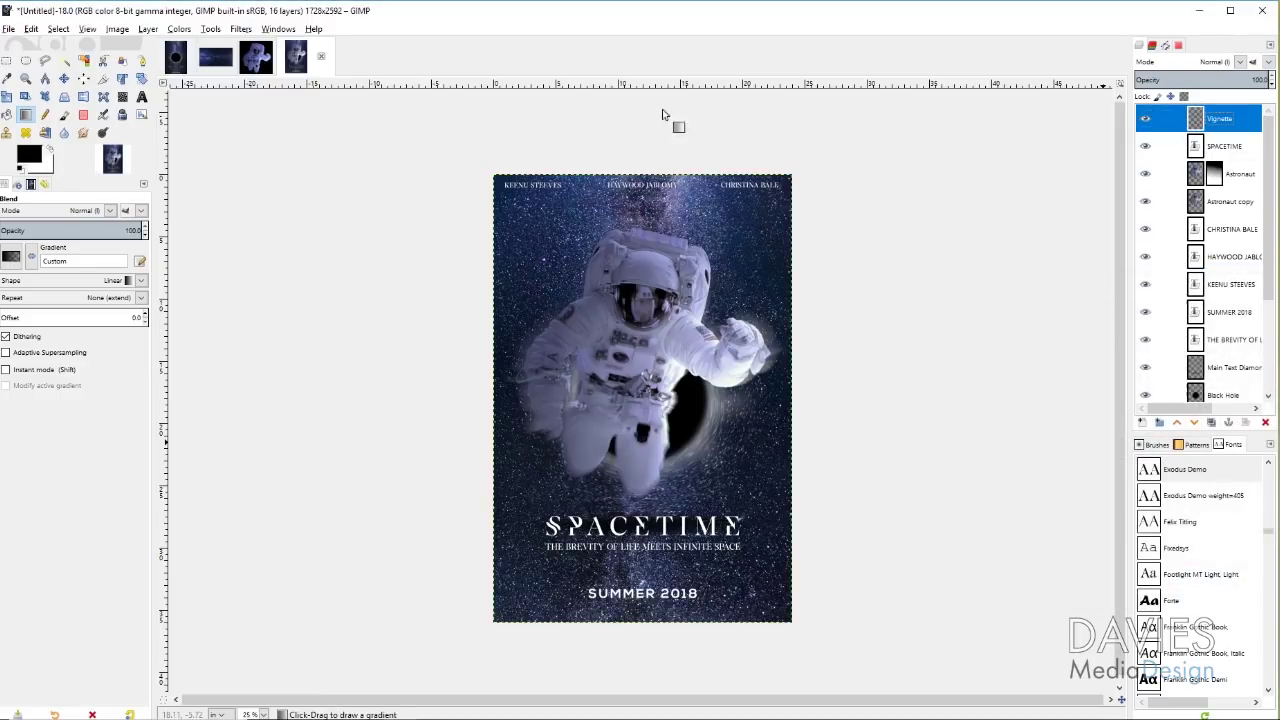
# - Apply a Vignette with larger radius and added rotation, then move the layer beneath the text layers
pyautogui.click(240, 30)
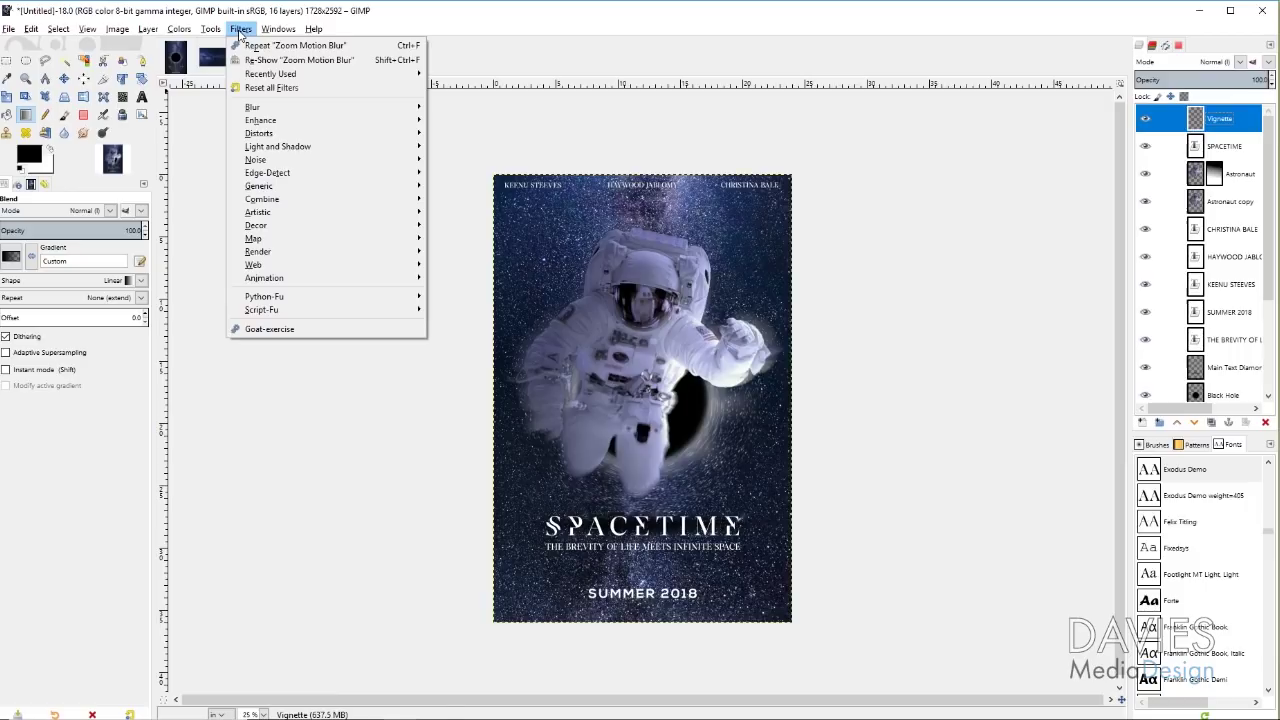
pyautogui.moveTo(300, 147)
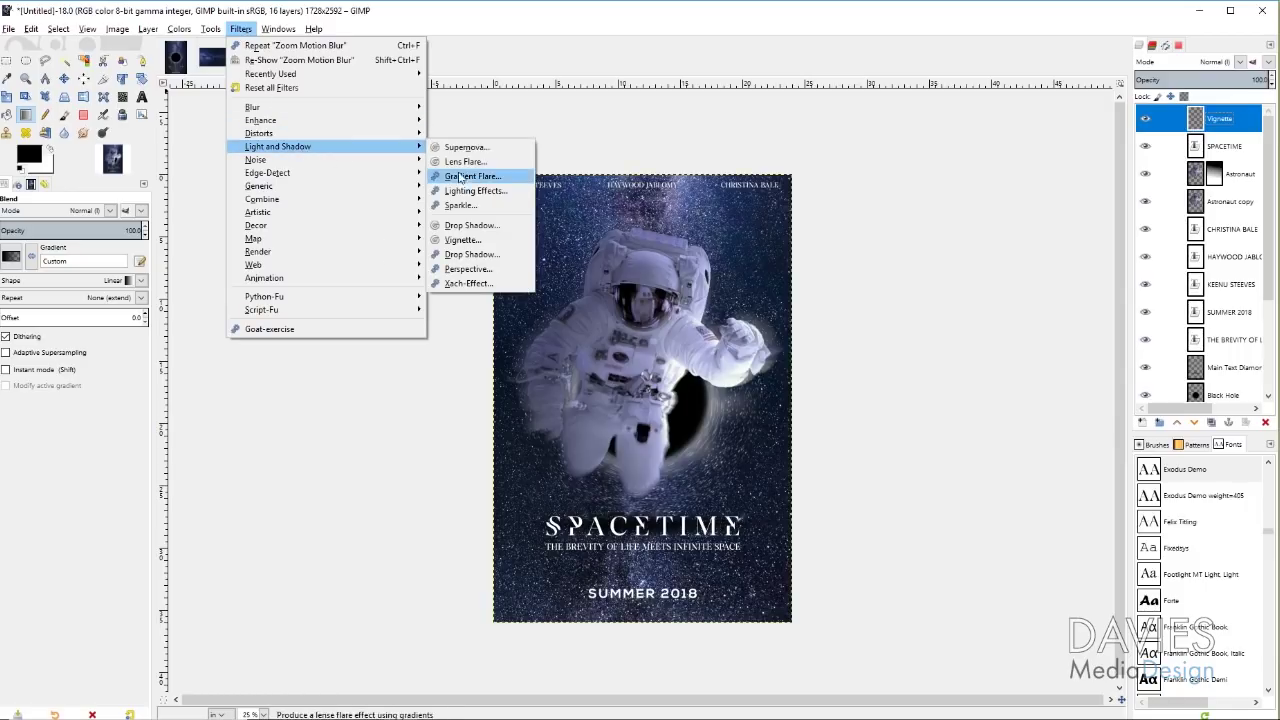
pyautogui.click(476, 241)
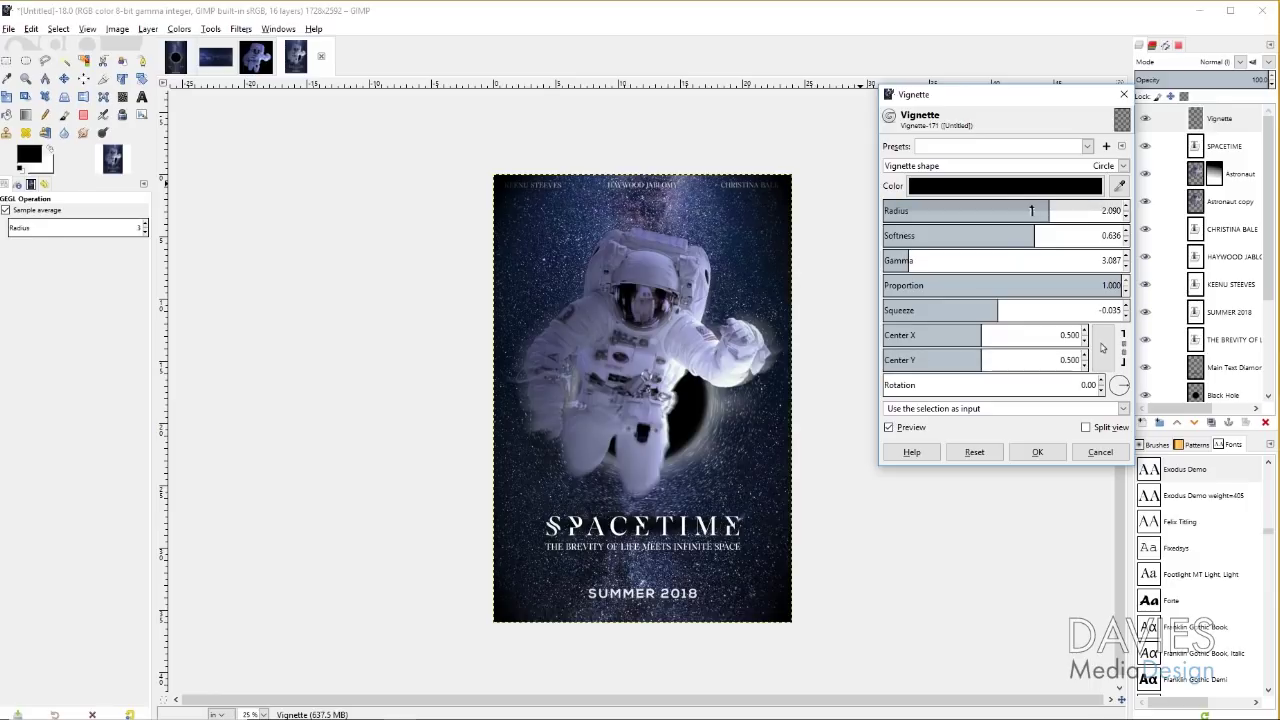
pyautogui.moveTo(1049, 210)
pyautogui.mouseDown()
pyautogui.moveTo(1060, 210)
pyautogui.moveTo(1049, 210)
pyautogui.mouseUp()
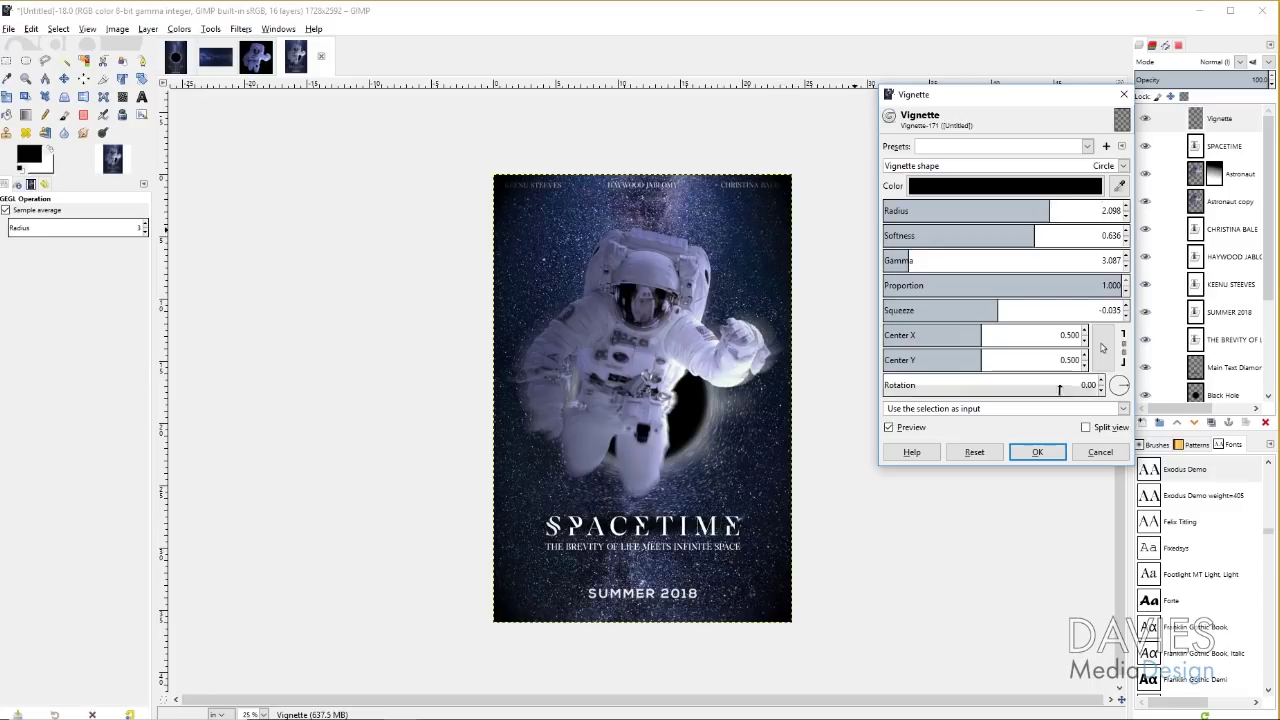
pyautogui.moveTo(887, 385); pyautogui.dragTo(912, 387)
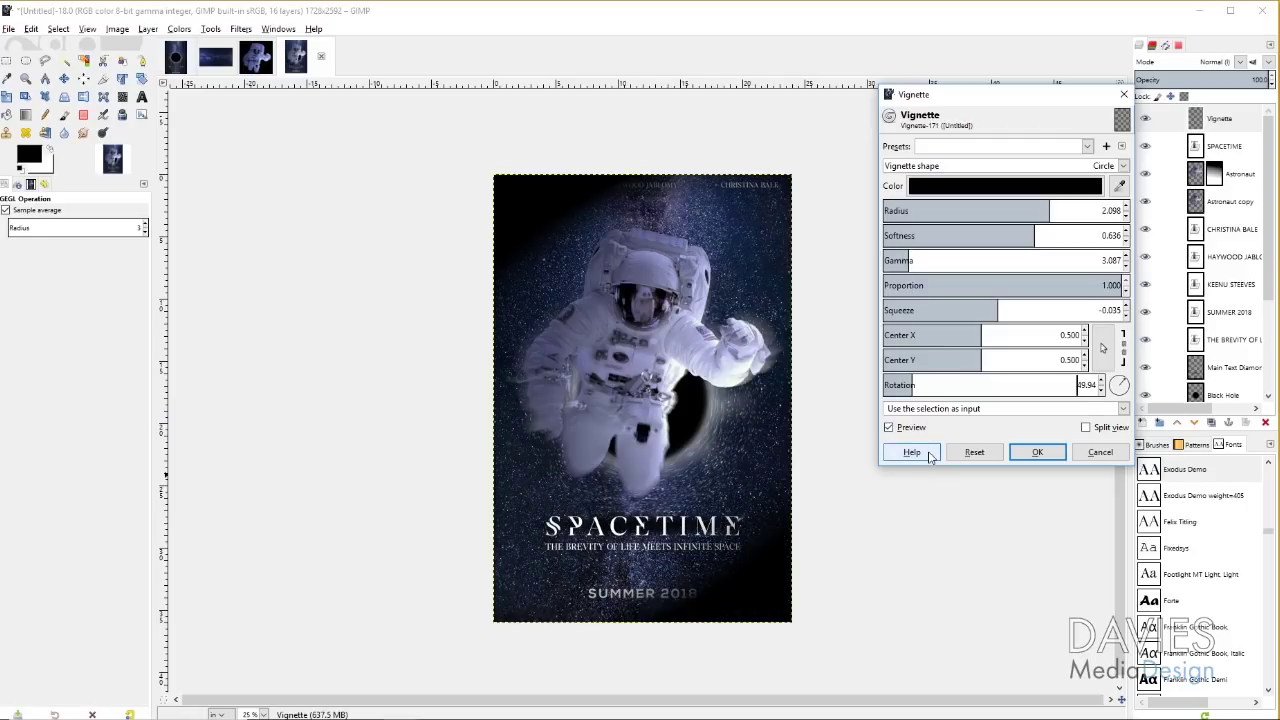
pyautogui.click(1037, 452)
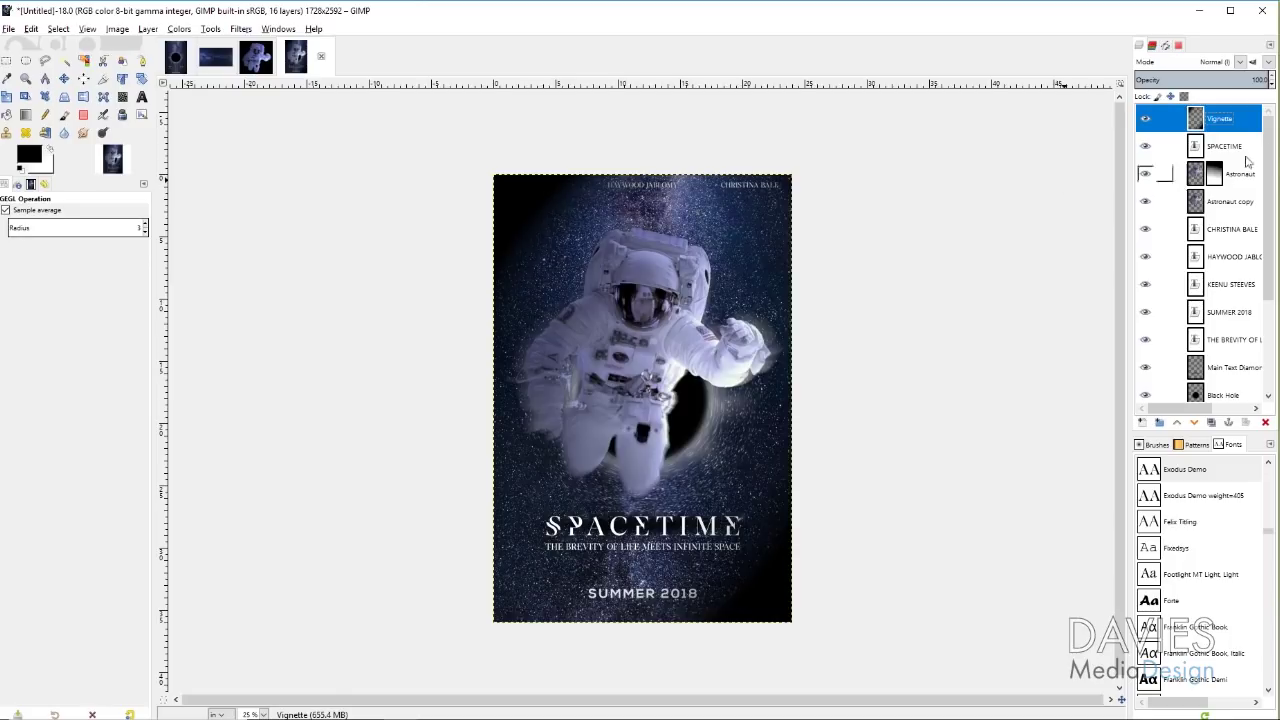
pyautogui.moveTo(1196, 120); pyautogui.dragTo(1199, 350)
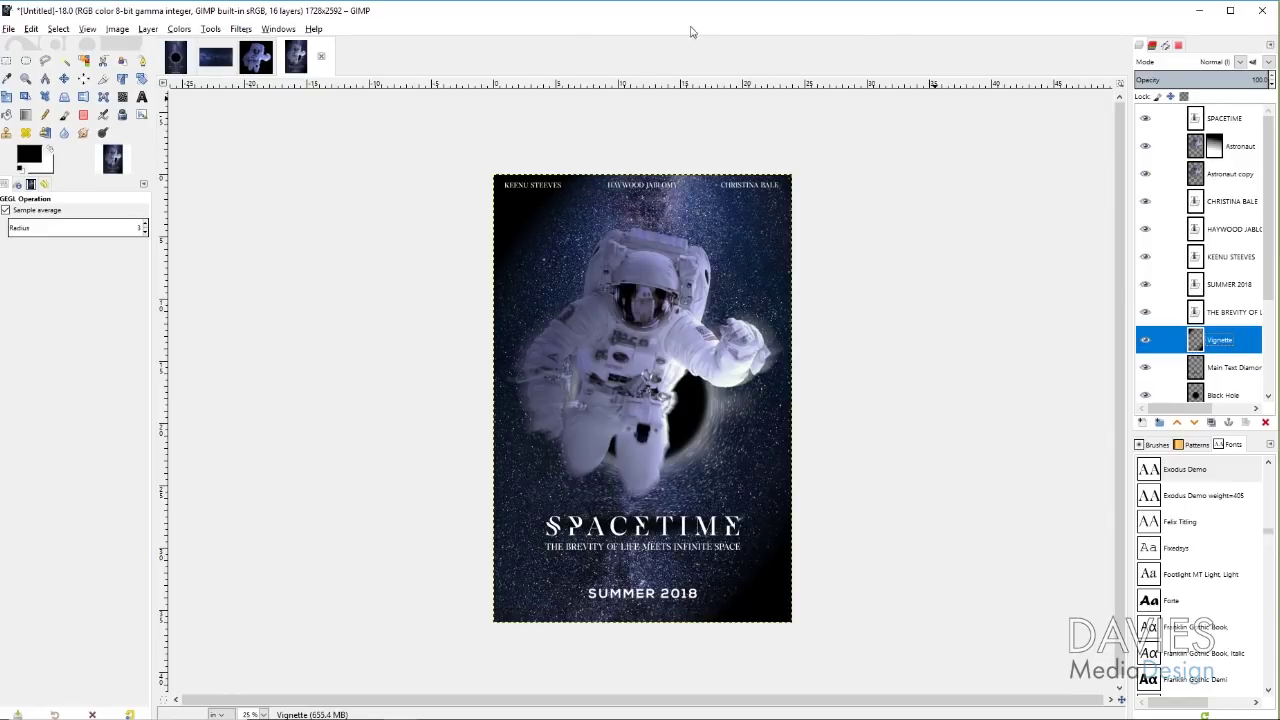
pyautogui.click(8, 29)
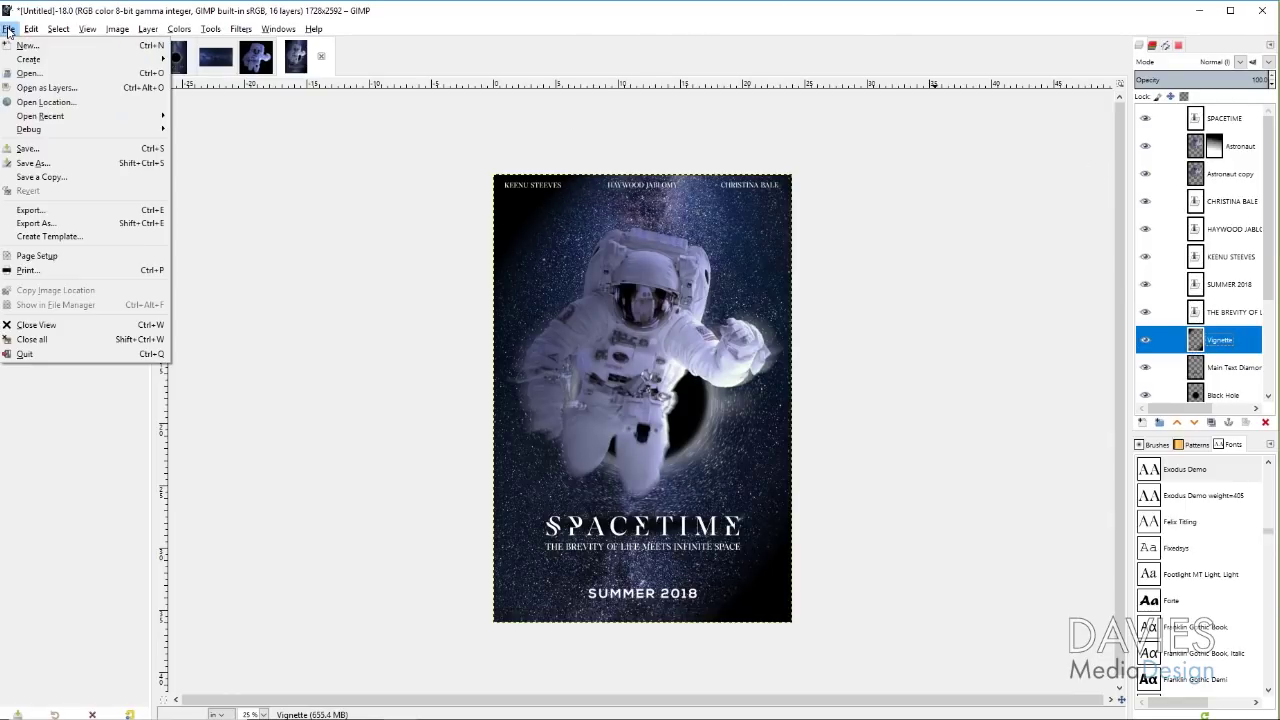
# - Export the poster as 'GIMP Movie Poster Sci Fi' using the Portable Document Format file type
pyautogui.click(48, 209)
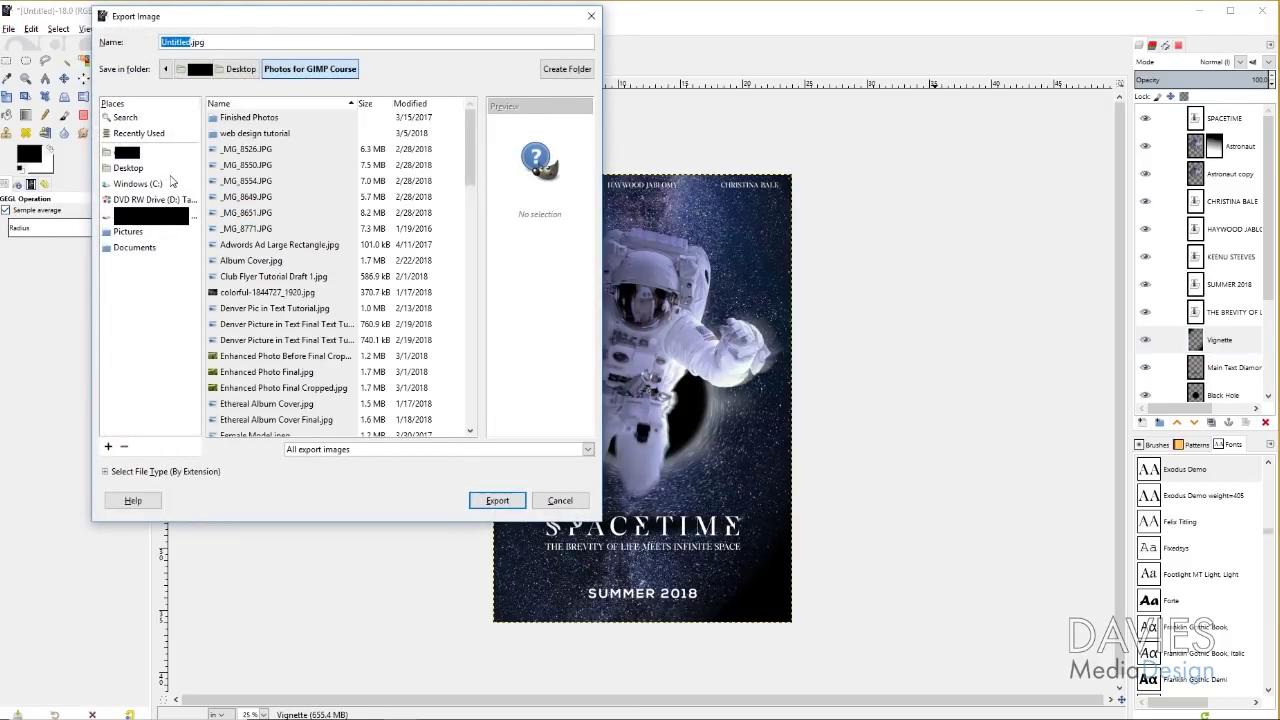
pyautogui.write('GIMP Movie Poster Sci Fi')
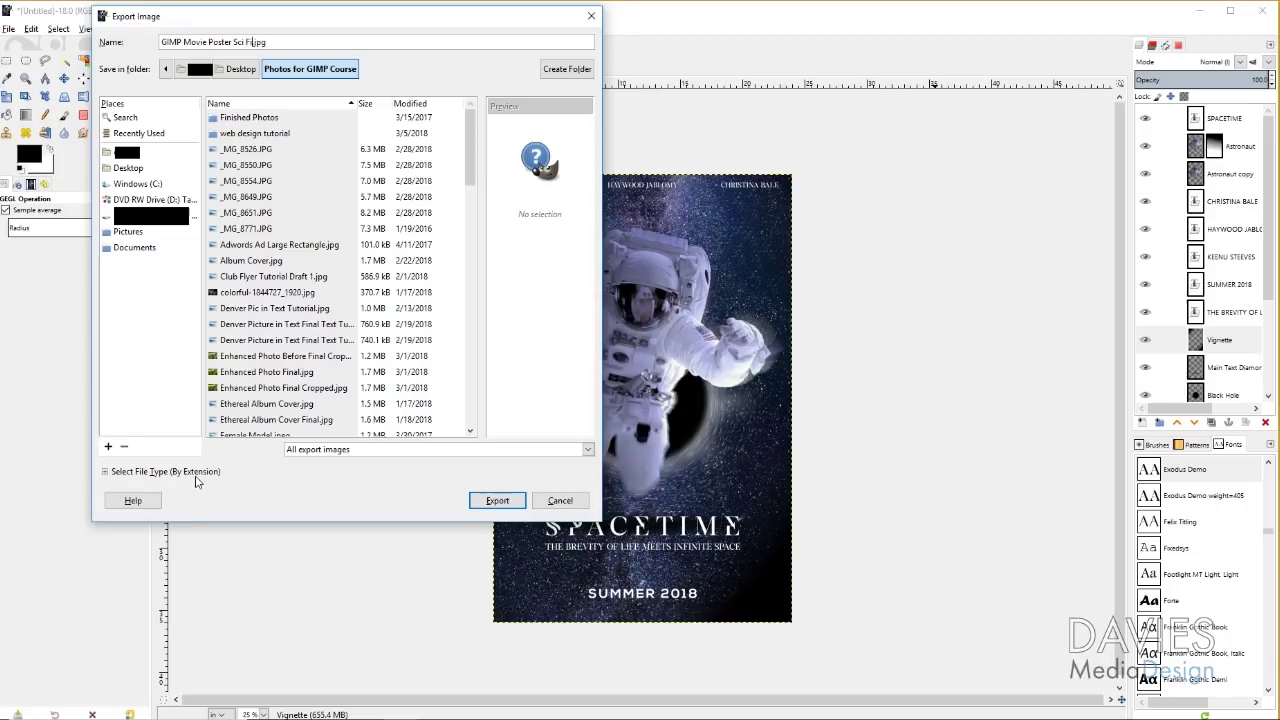
pyautogui.click(197, 474)
pyautogui.scroll(-6, 197, 438)
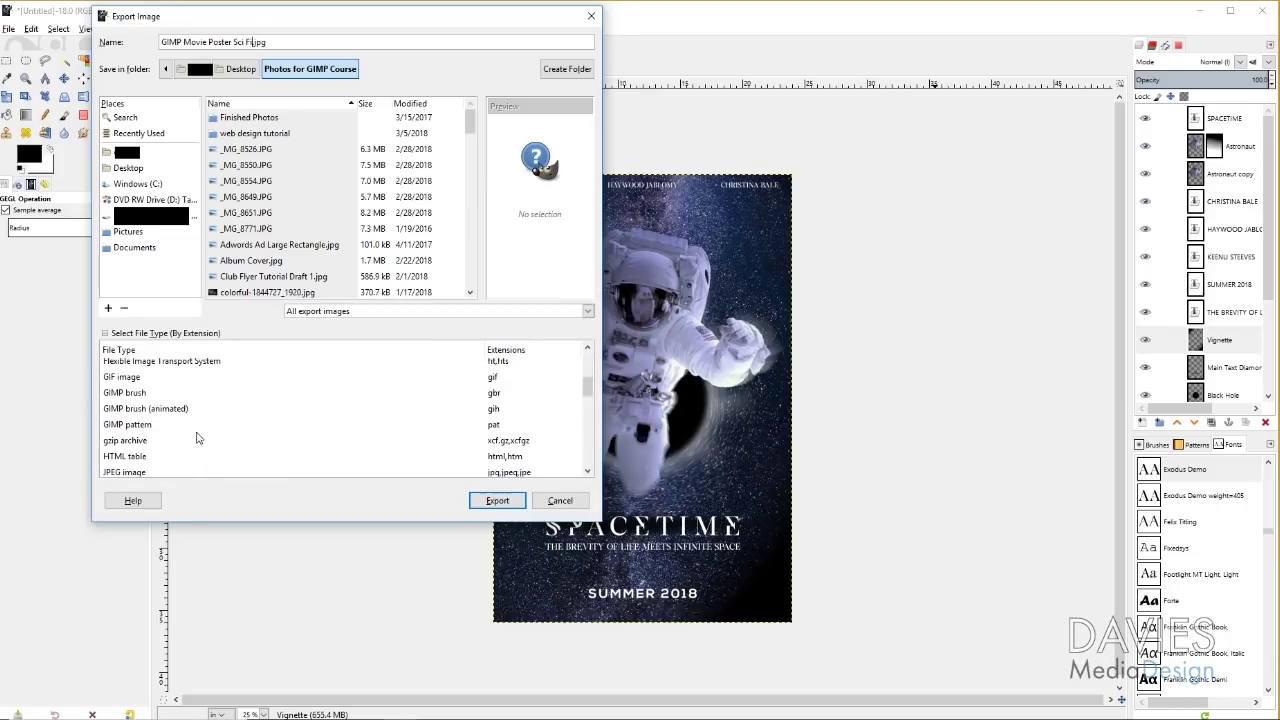
pyautogui.click(184, 428)
pyautogui.scroll(-3, 184, 427)
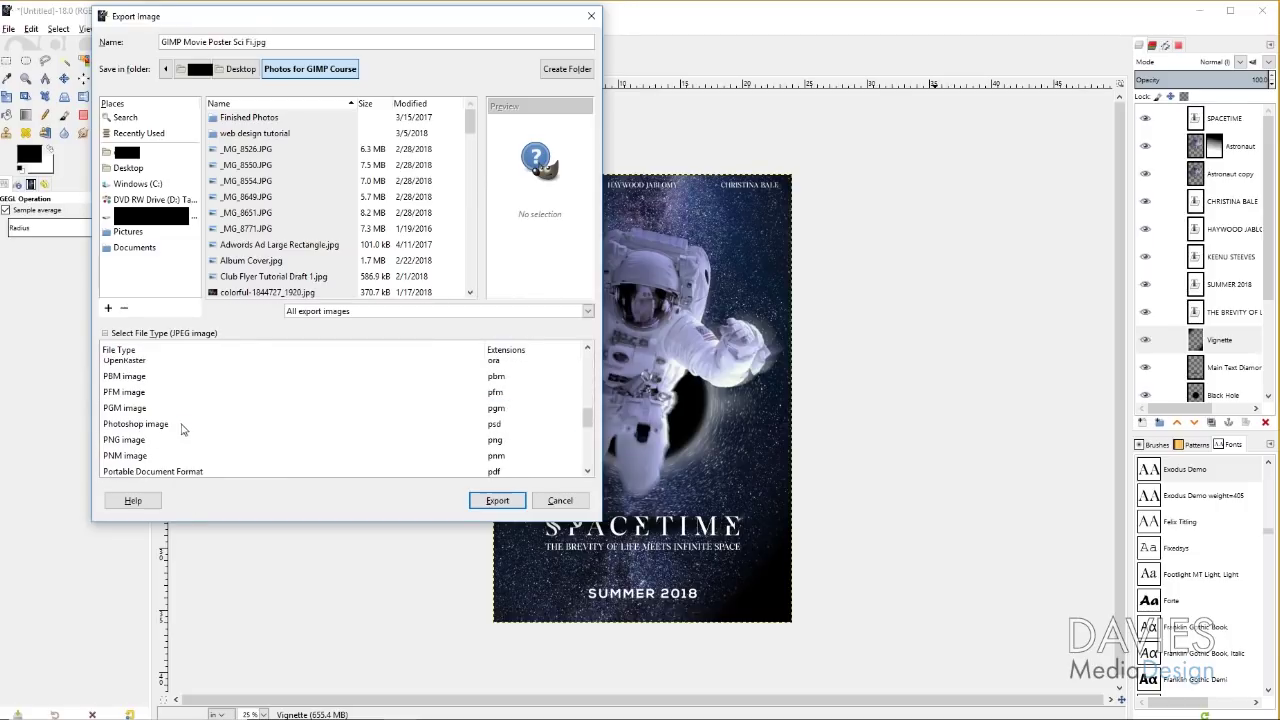
pyautogui.scroll(-1, 140, 435)
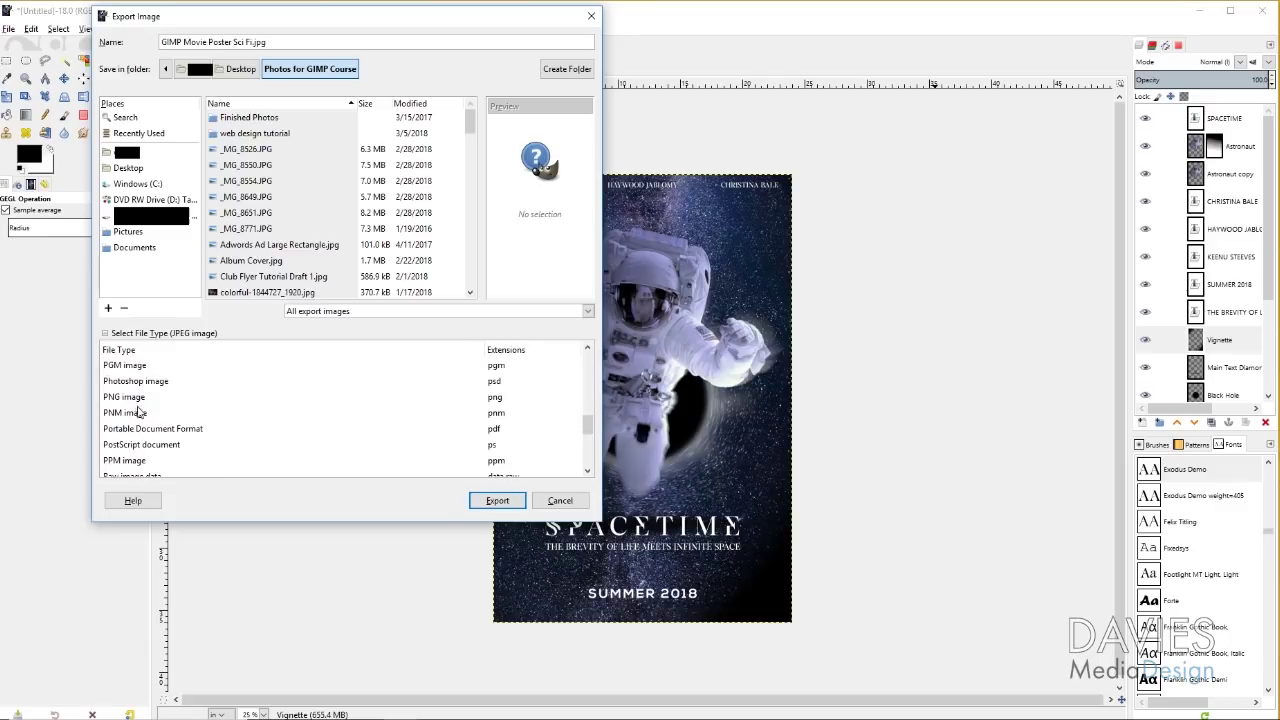
pyautogui.scroll(-1, 141, 412)
pyautogui.click(154, 410)
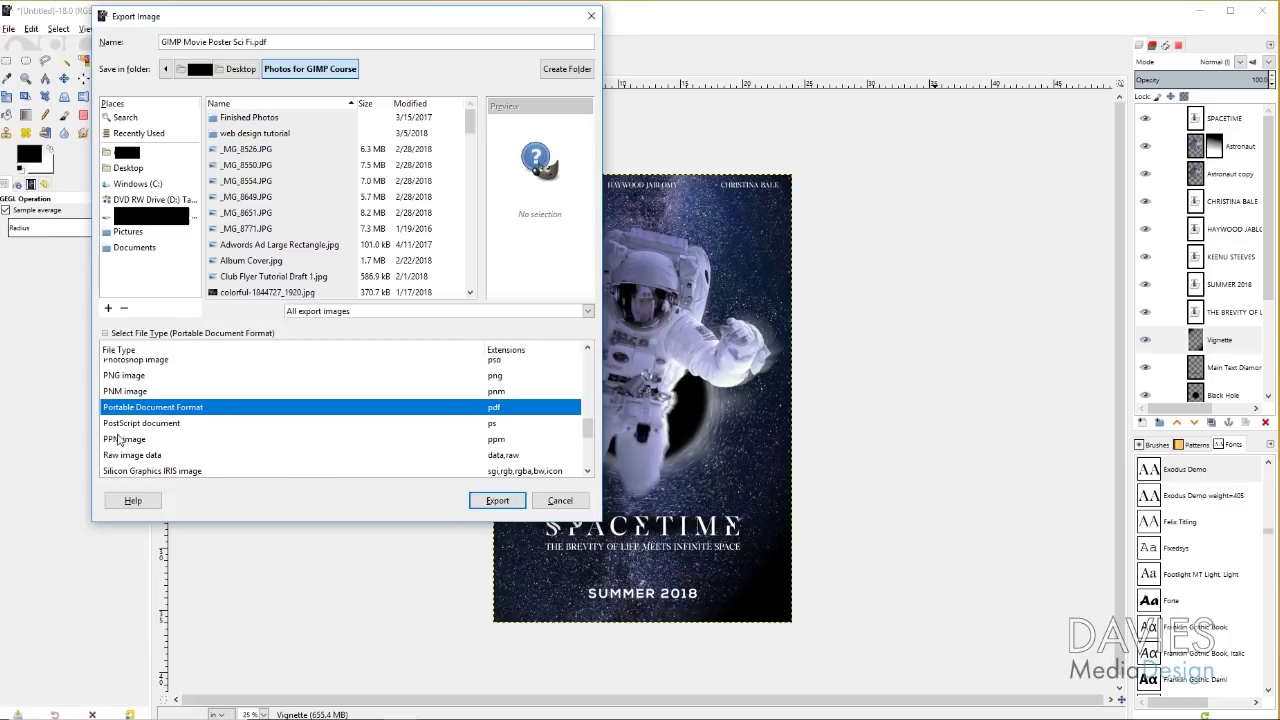
pyautogui.click(495, 500)
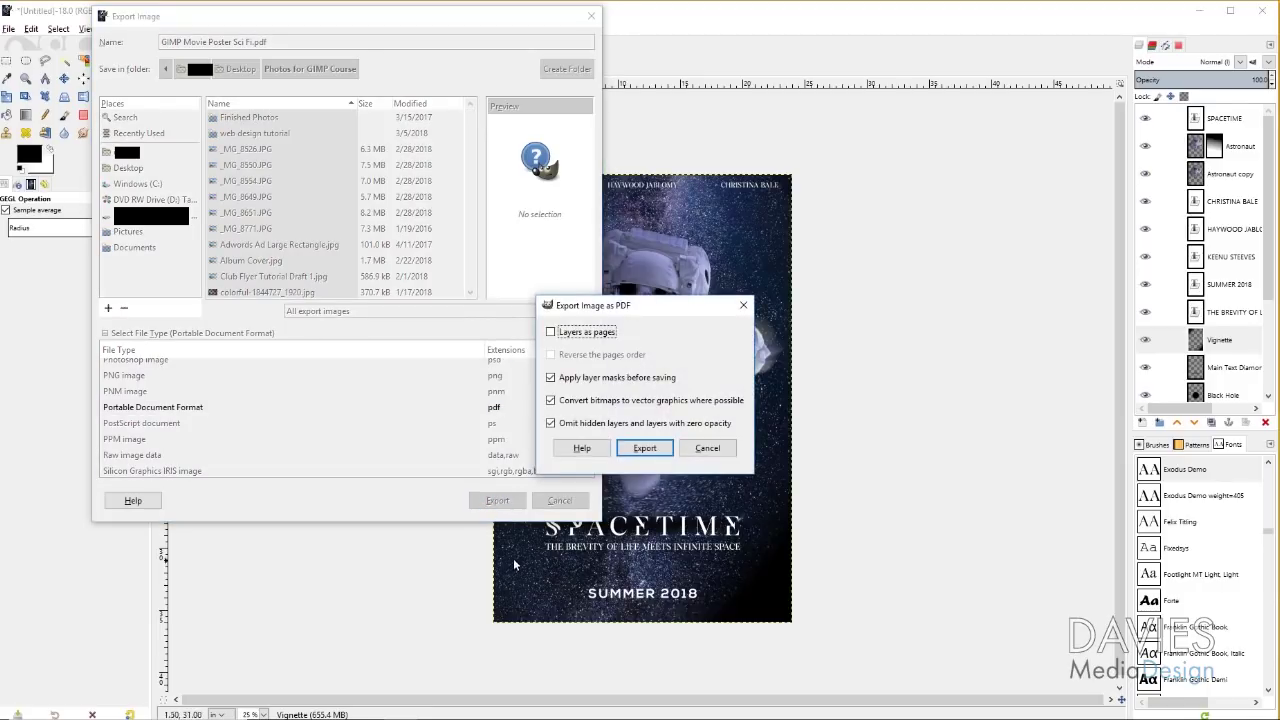
pyautogui.click(645, 449)
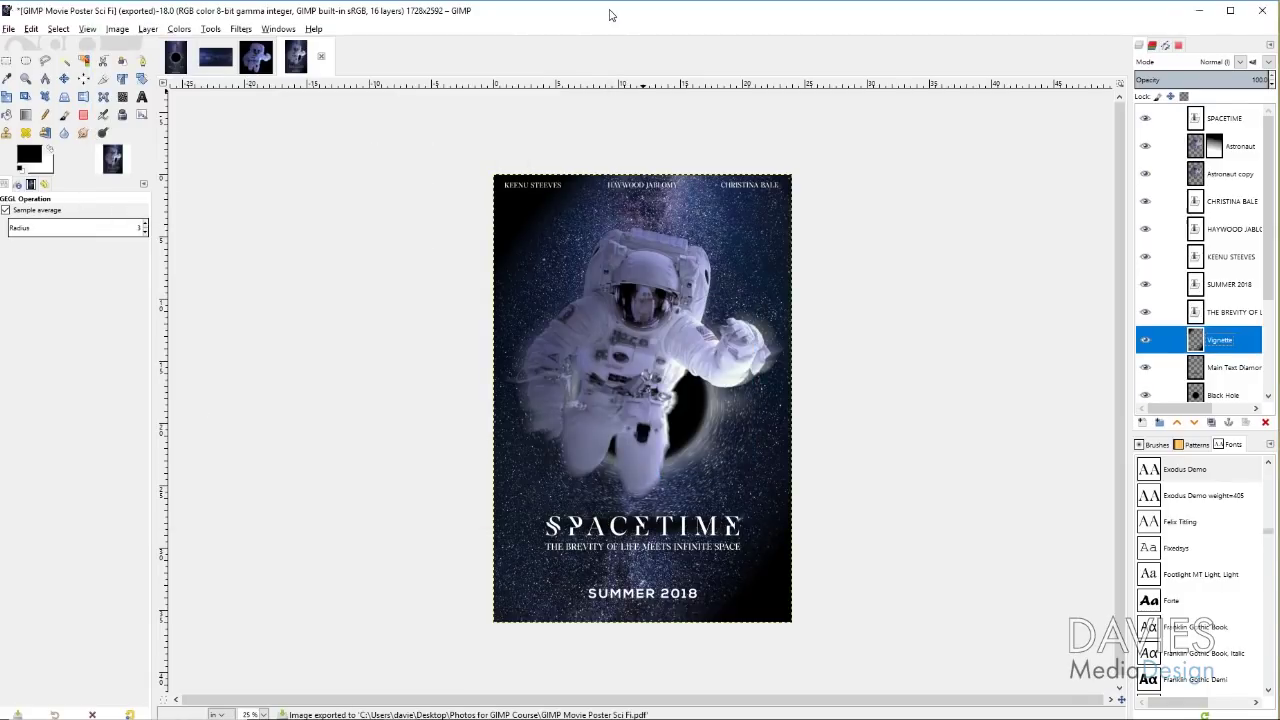